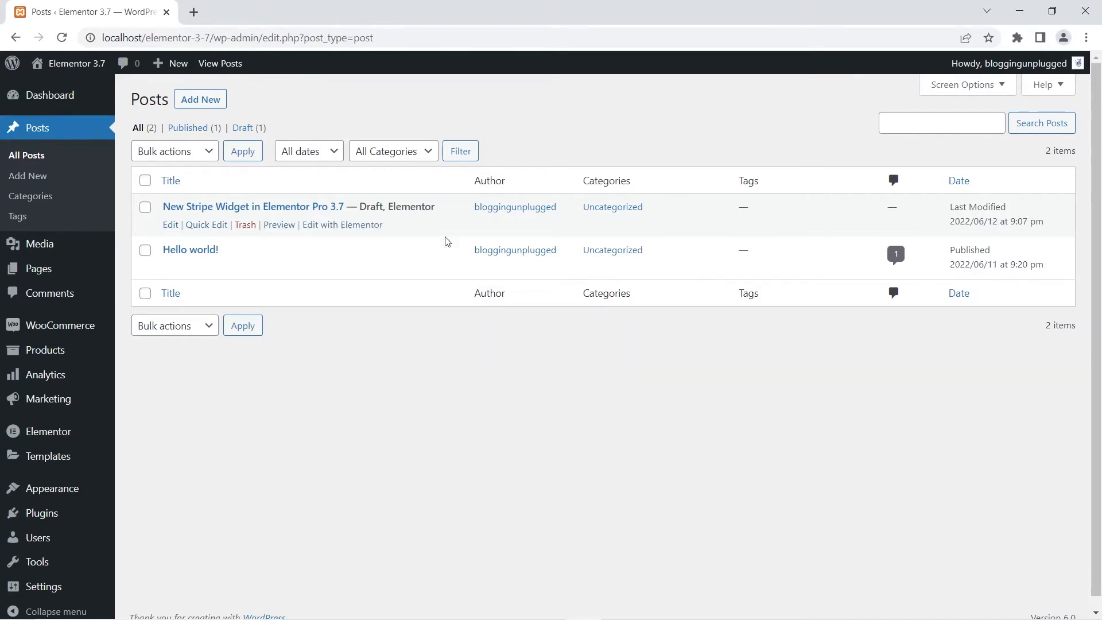
- Open the draft post "New Stripe Widget in Elementor Pro 3.7" for editing with Elementor in a new browser tab
right_click(322, 227)
click(339, 235)
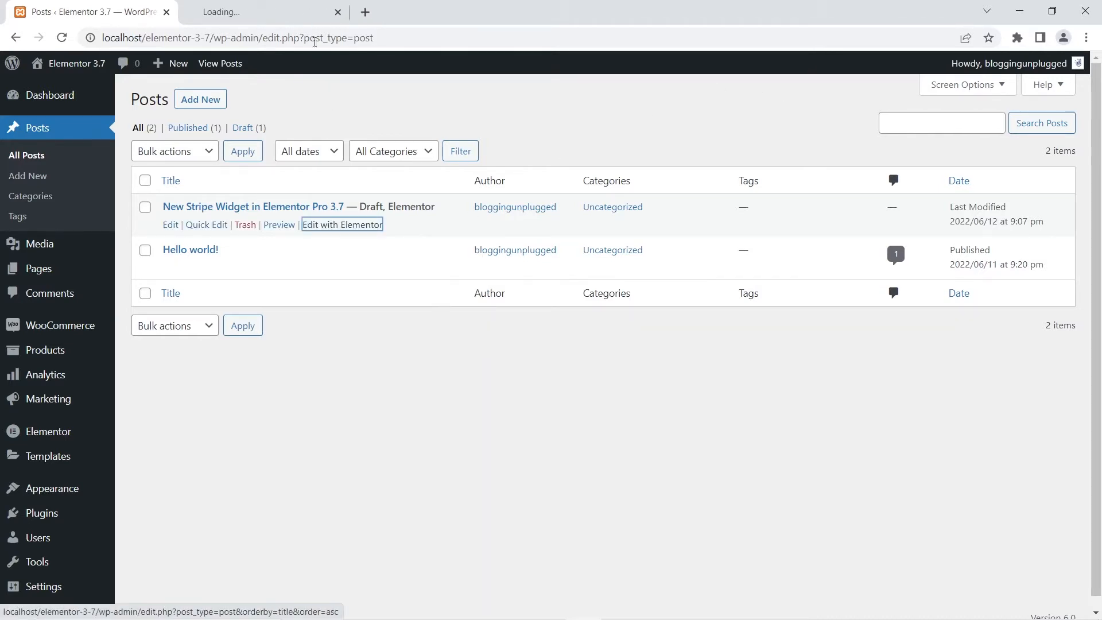
click(287, 11)
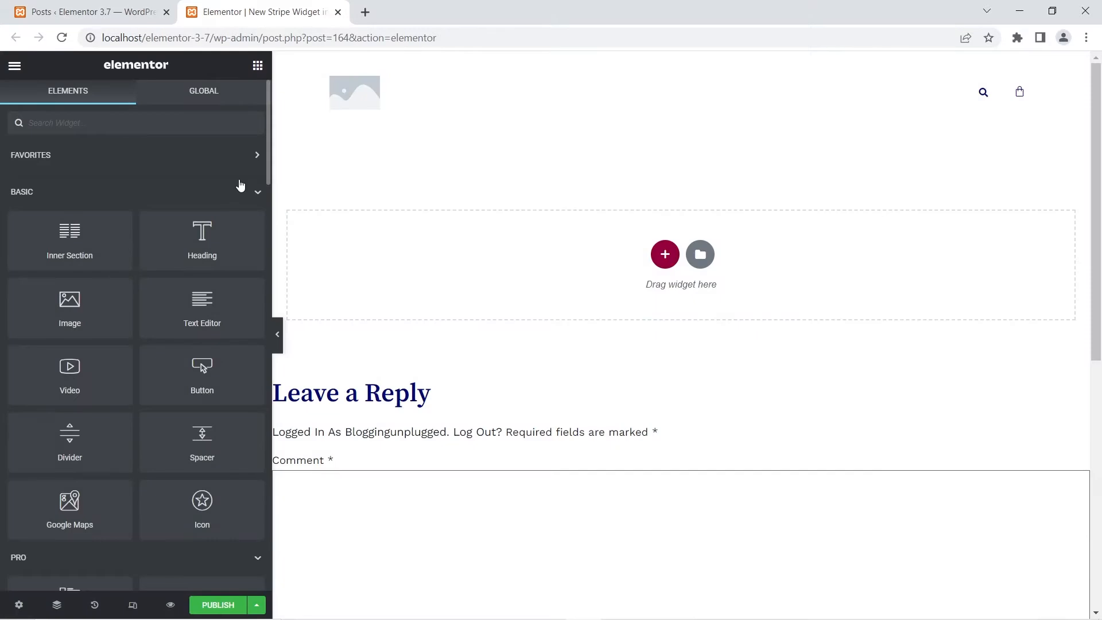
- Add a Stripe Button widget from the Pro widgets to the empty area of the post
scroll(77, 282, down, 5)
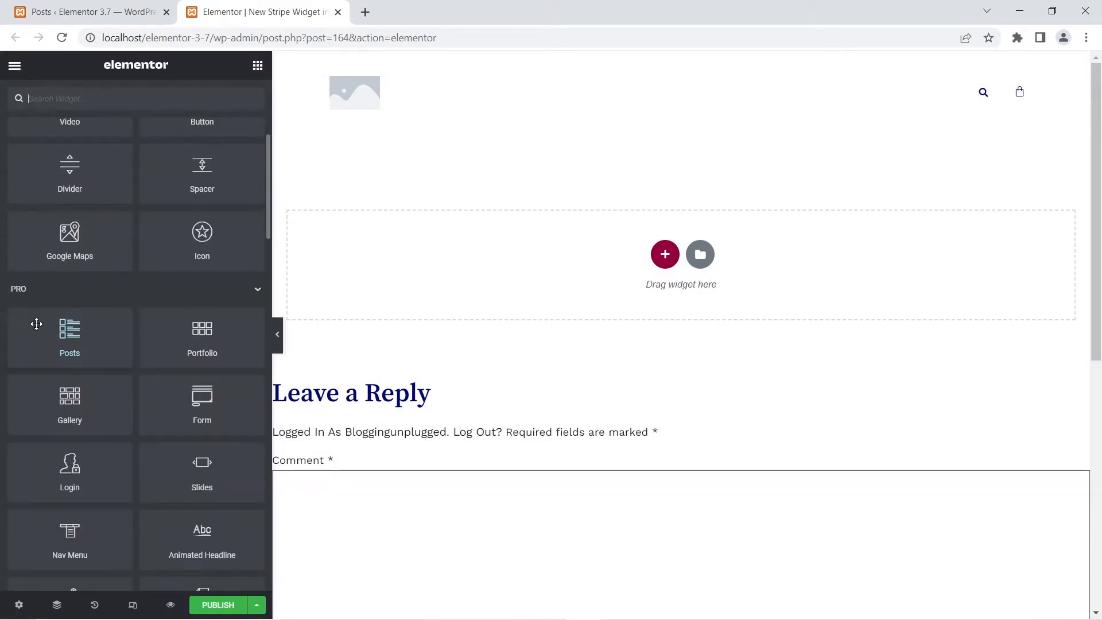
scroll(51, 344, down, 8)
scroll(67, 365, down, 8)
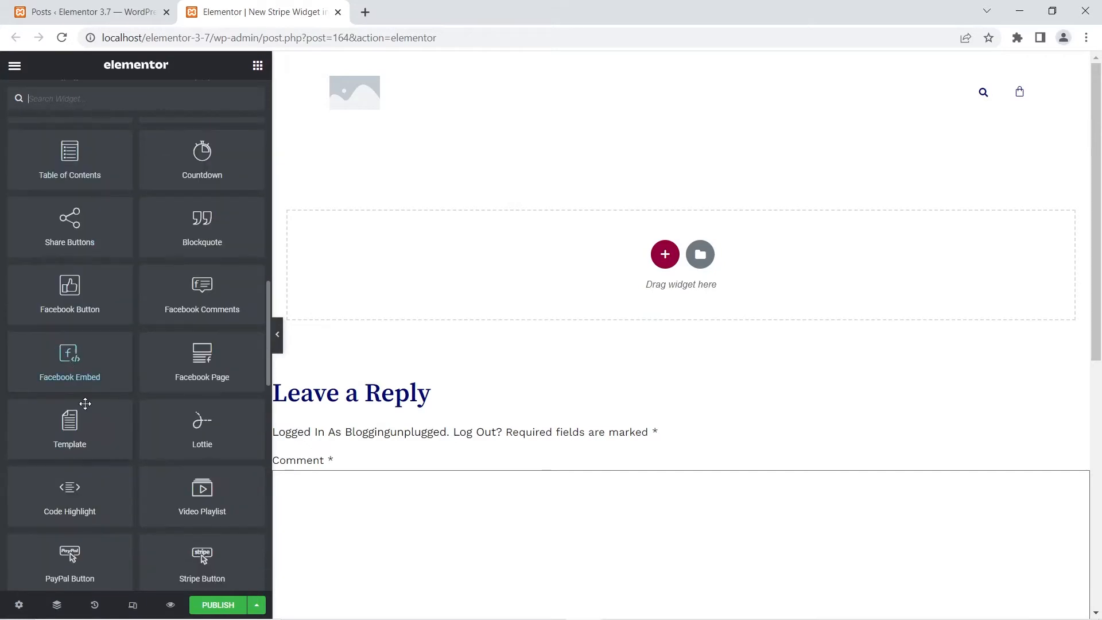
drag(196, 384, 476, 269)
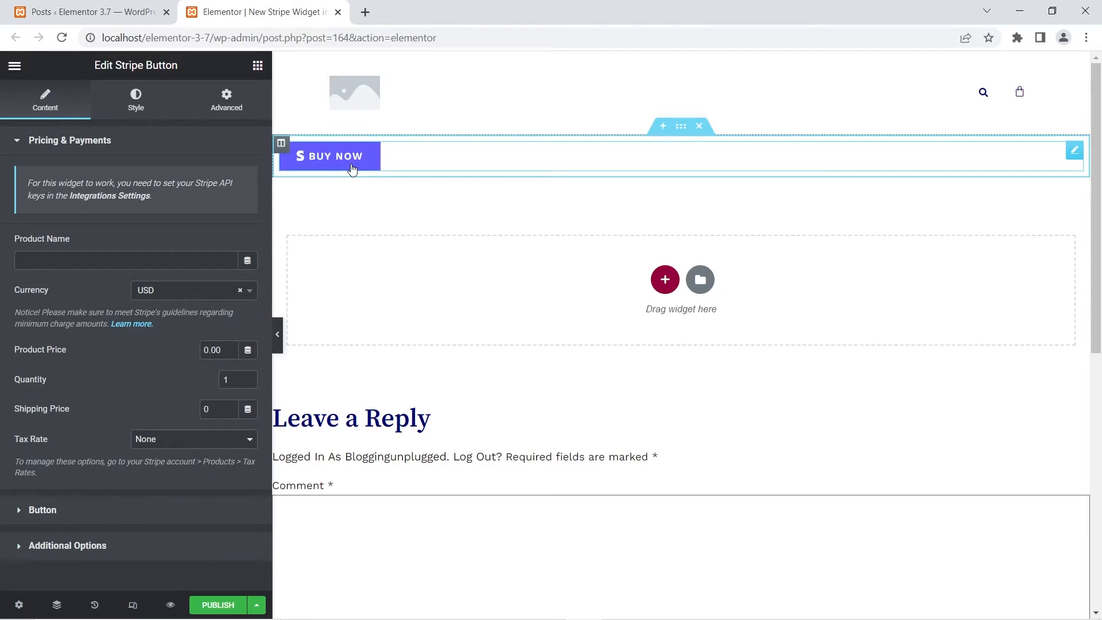
- Examine the widget's API key notice and the Stripe test and live secret key fields in Elementor's integration settings
triple_click(185, 180)
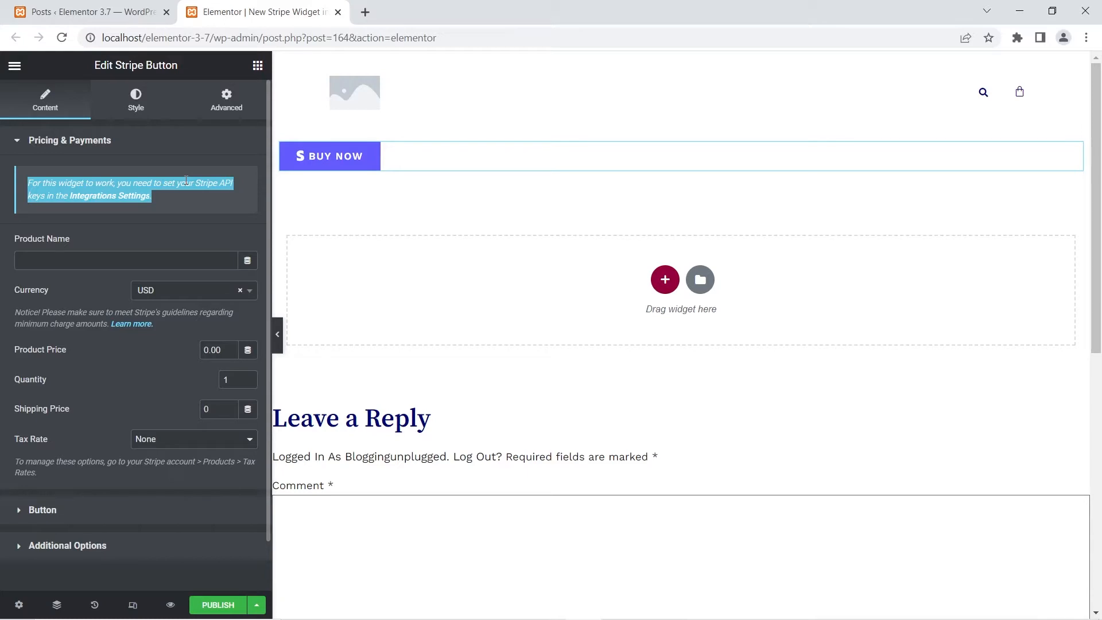
click(109, 238)
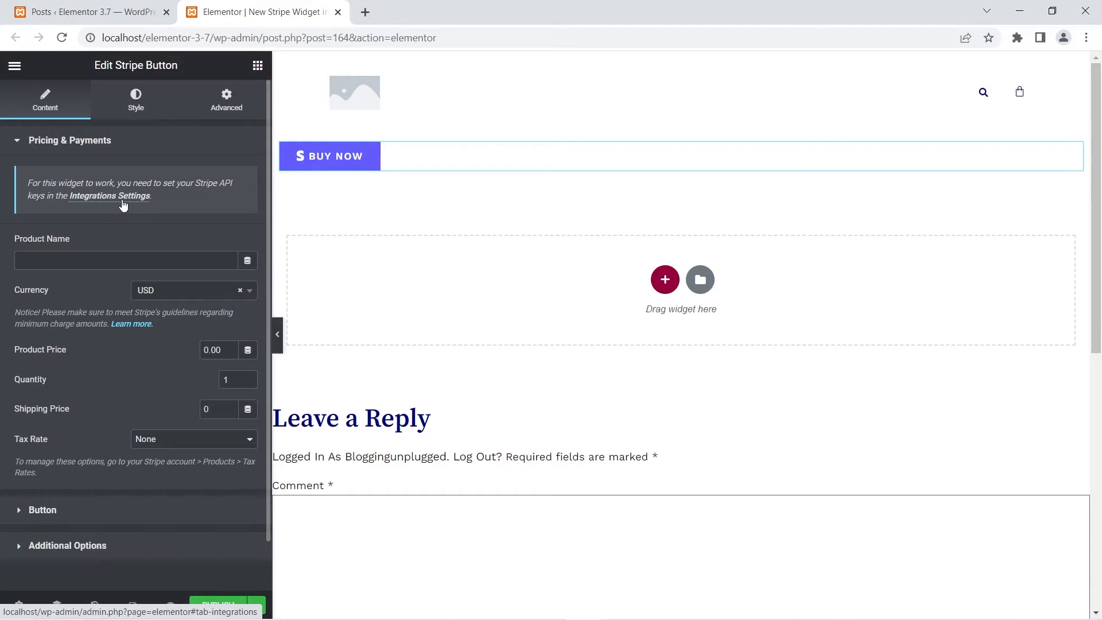
click(67, 11)
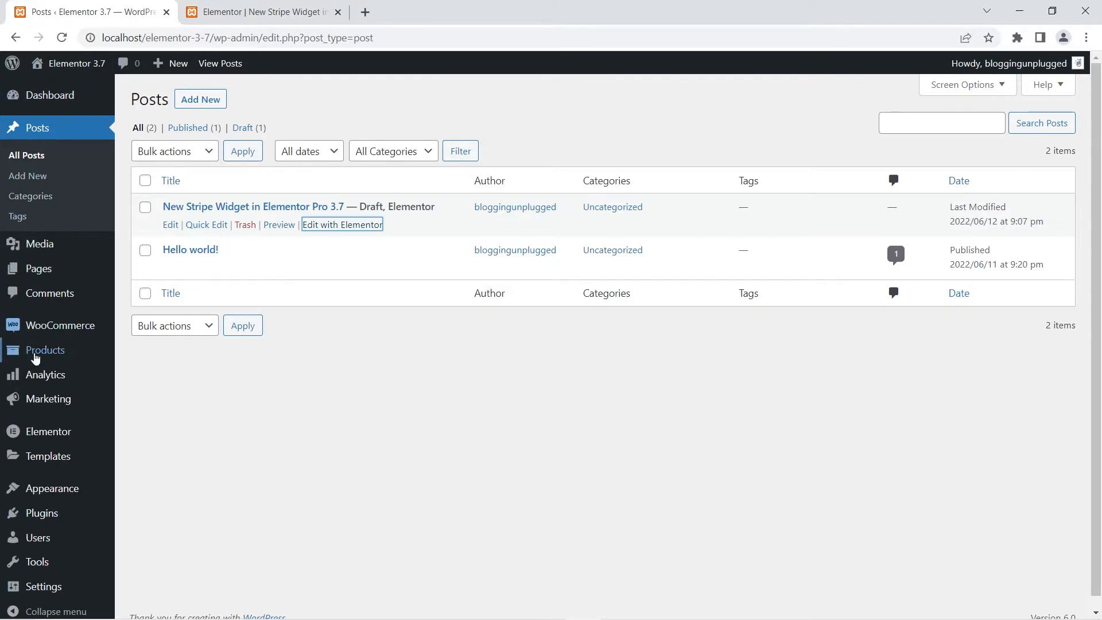
scroll(36, 361, down, 1)
mouse_move(57, 420)
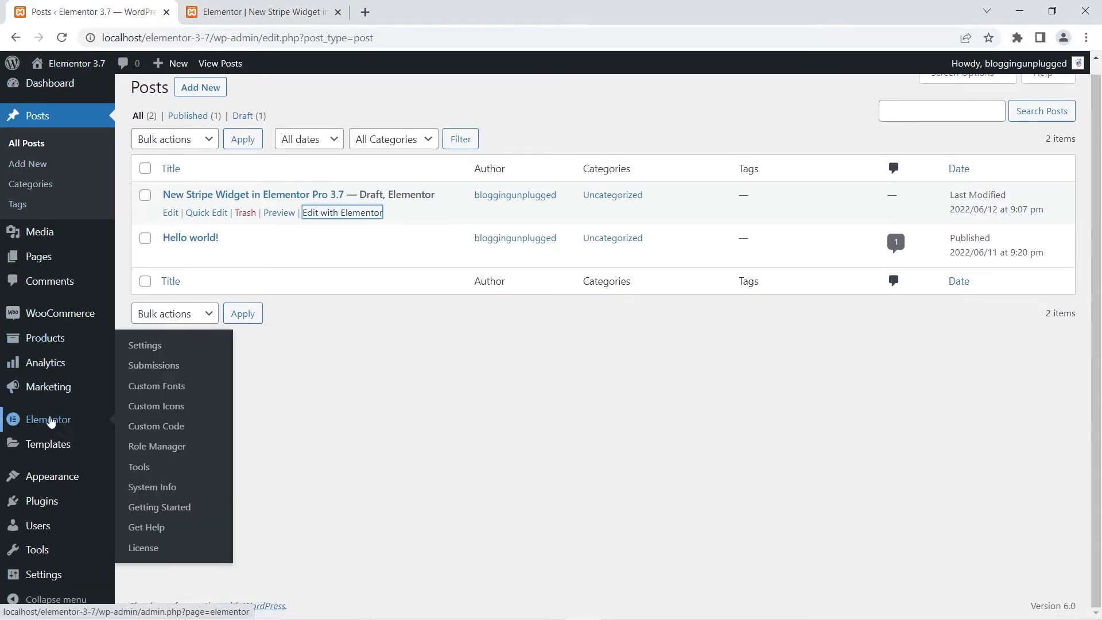
right_click(151, 346)
click(172, 359)
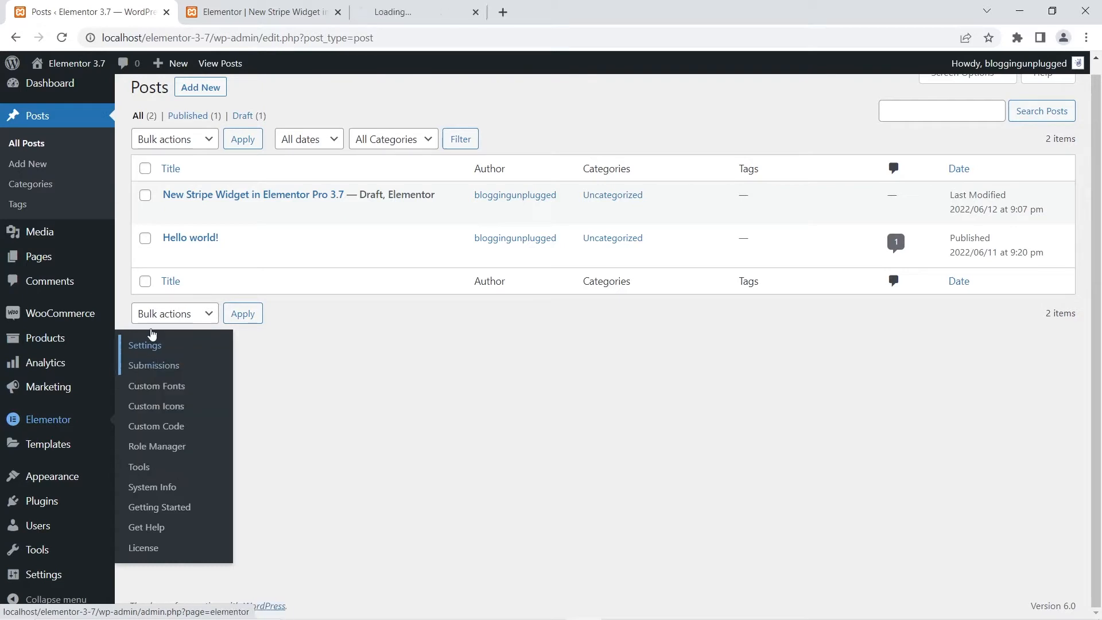
click(394, 9)
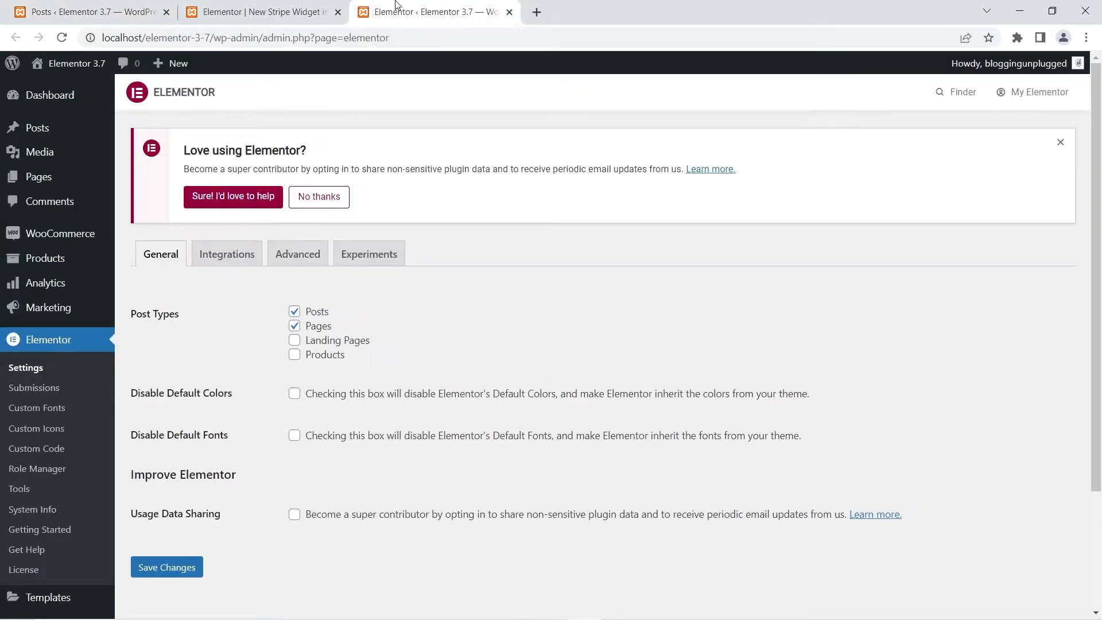
click(231, 257)
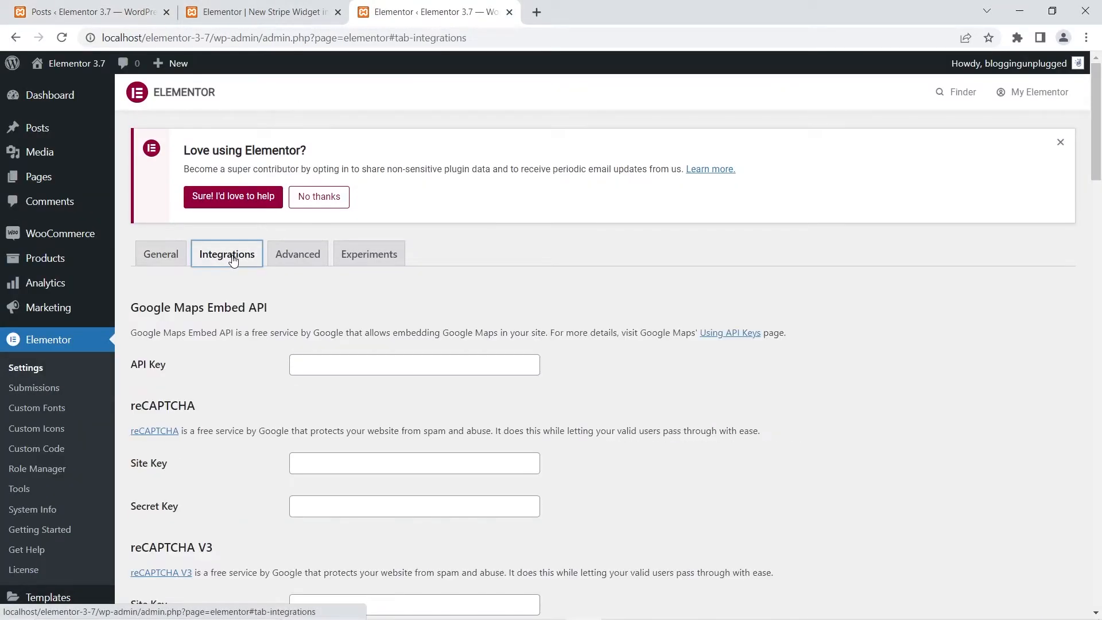
scroll(222, 346, down, 20)
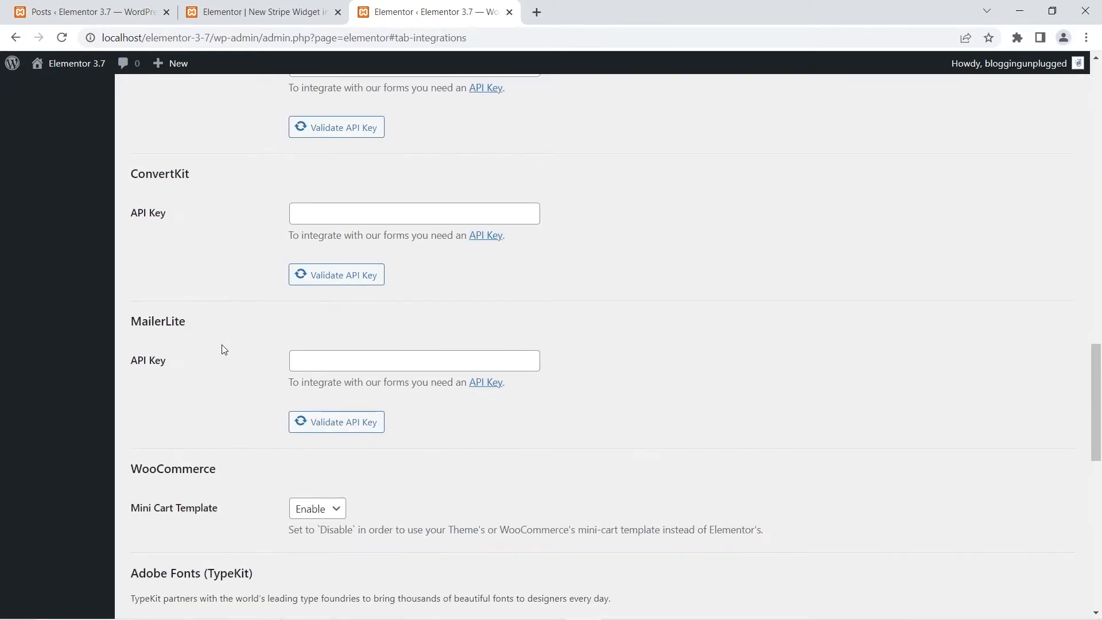
scroll(223, 348, down, 5)
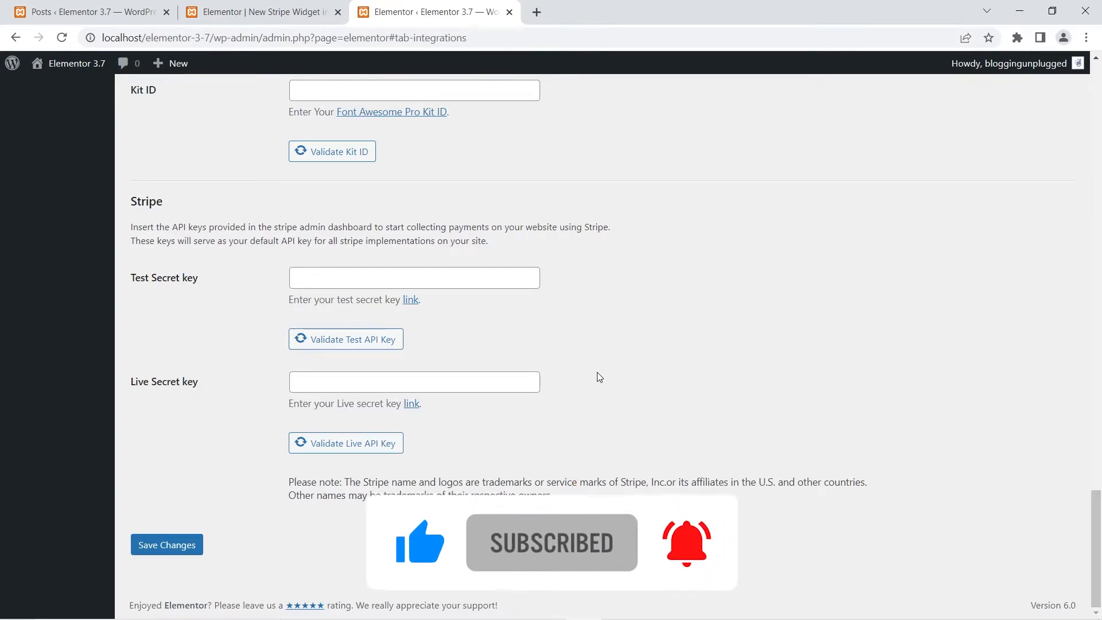
click(509, 12)
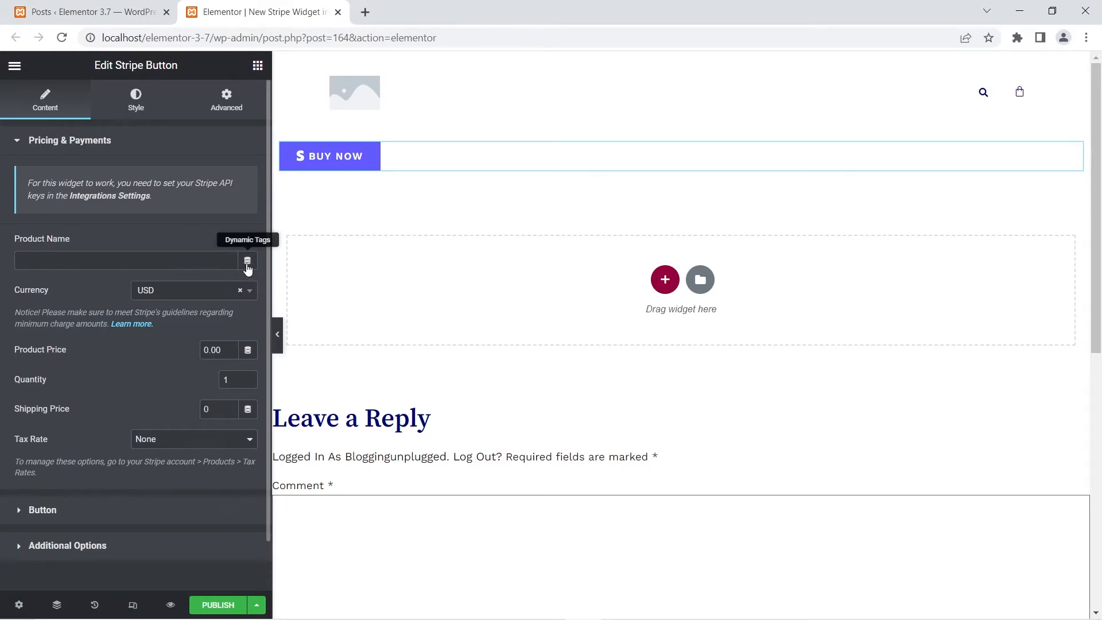
- Set the Stripe button's currency to INR
click(204, 293)
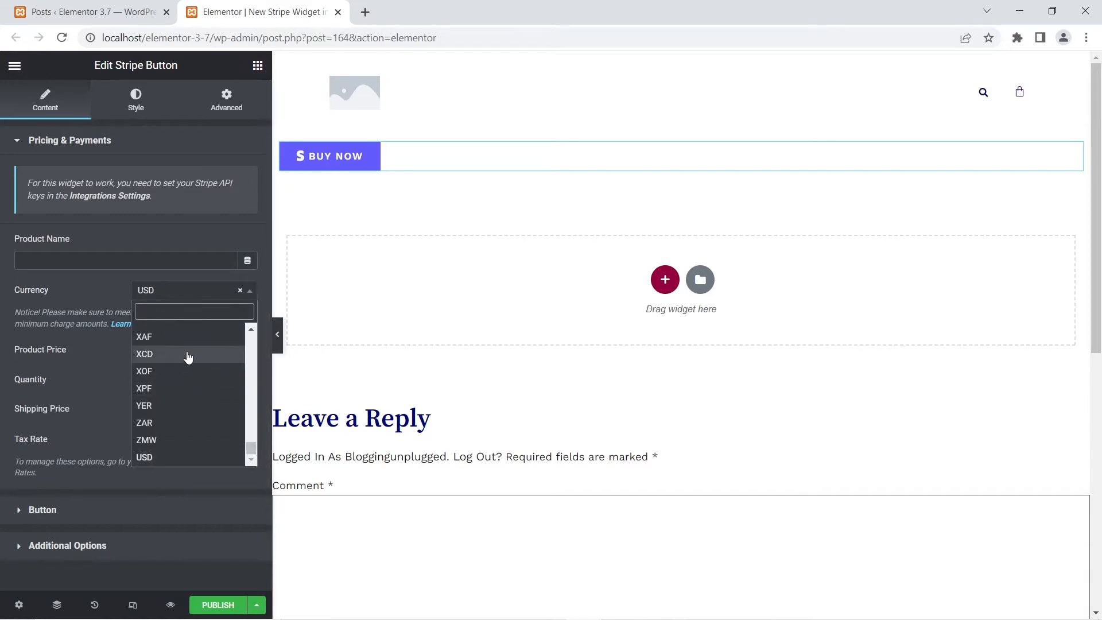
scroll(184, 364, up, 5)
scroll(181, 370, up, 5)
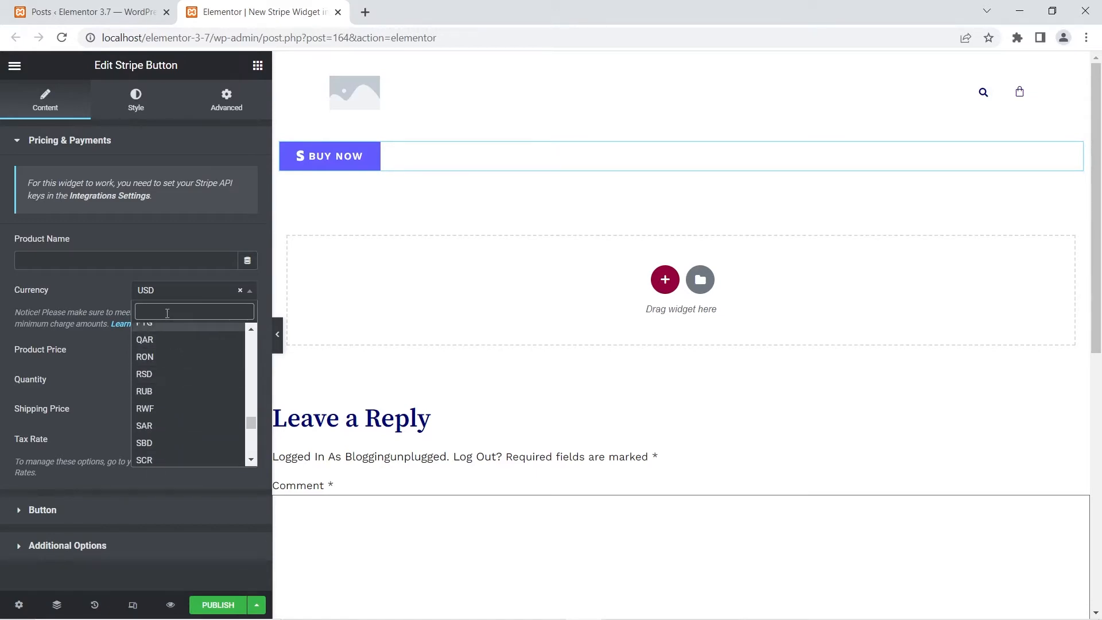
text(inr)
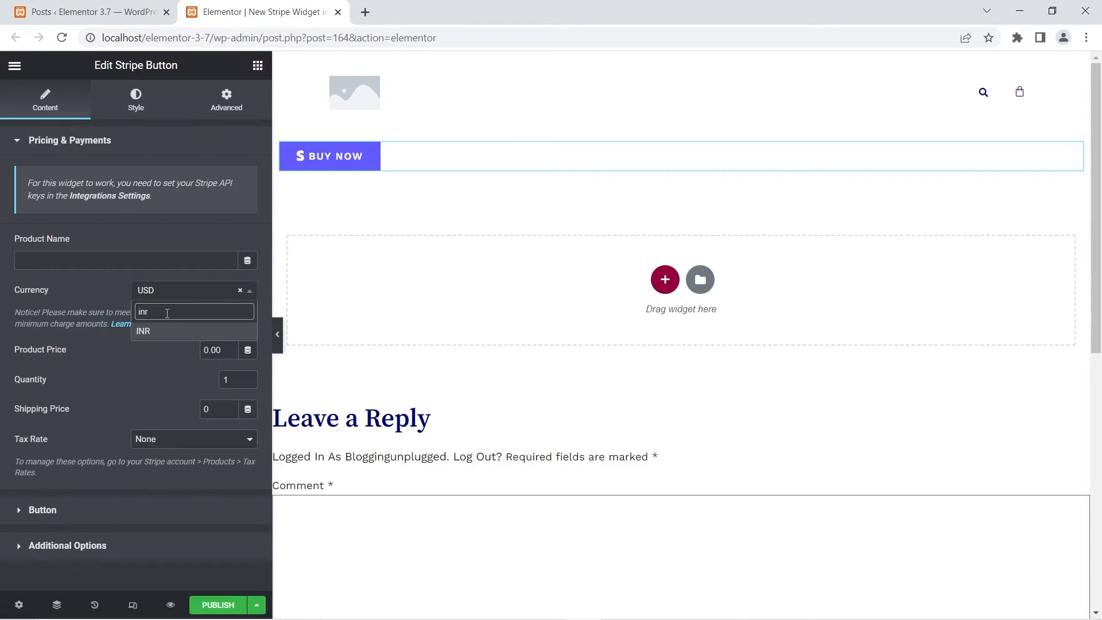
click(152, 332)
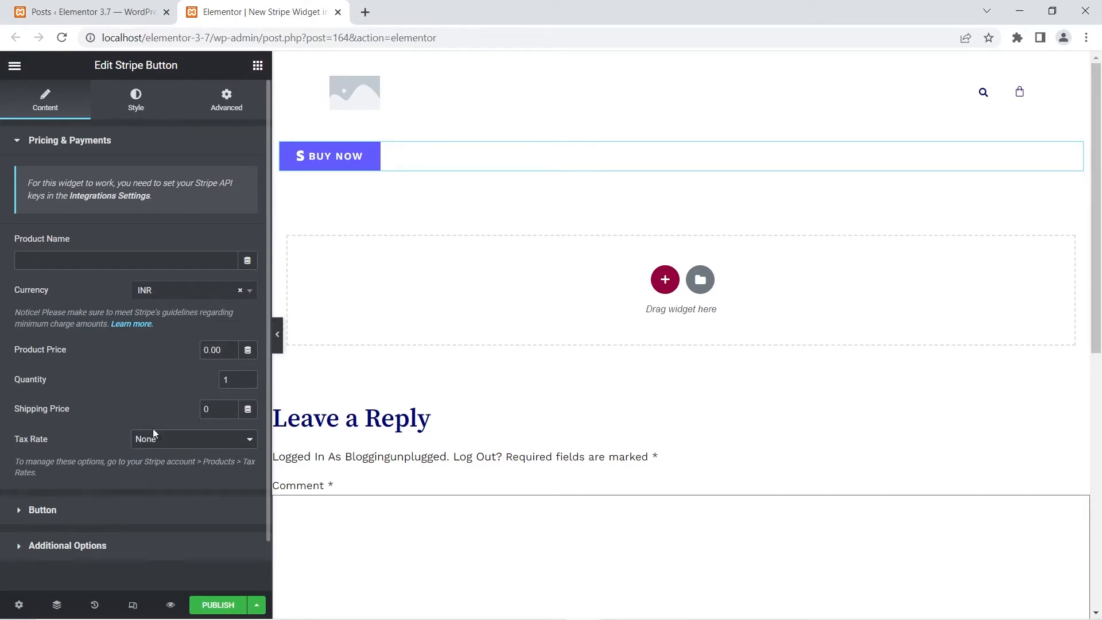
- Try the center, right and justified alignments on the Buy Now button, and clear the alignment again
scroll(85, 420, down, 1)
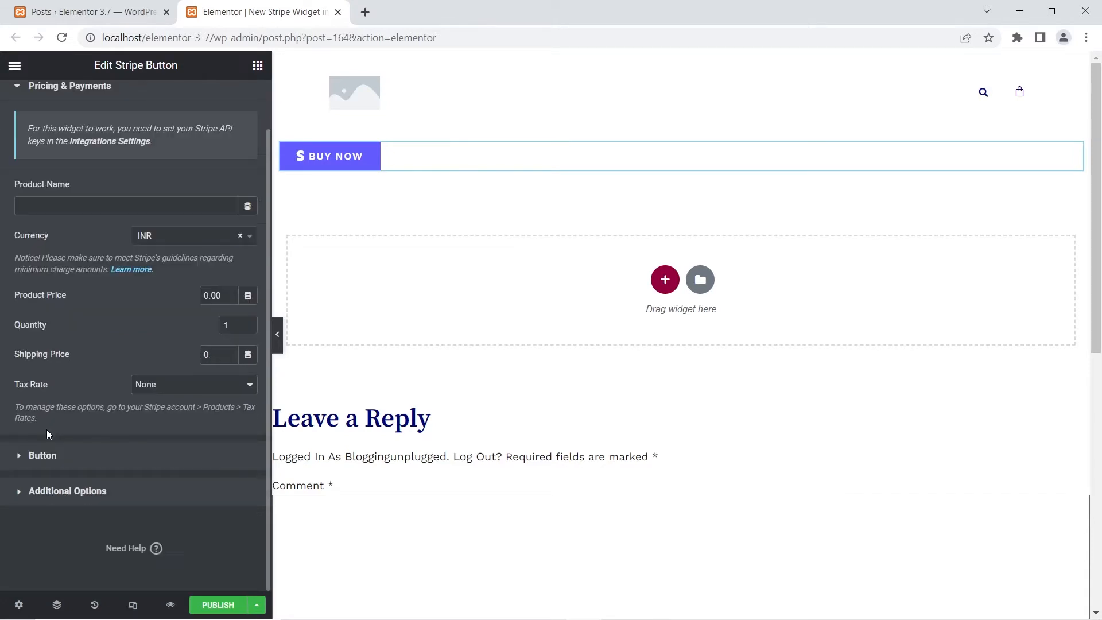
click(27, 457)
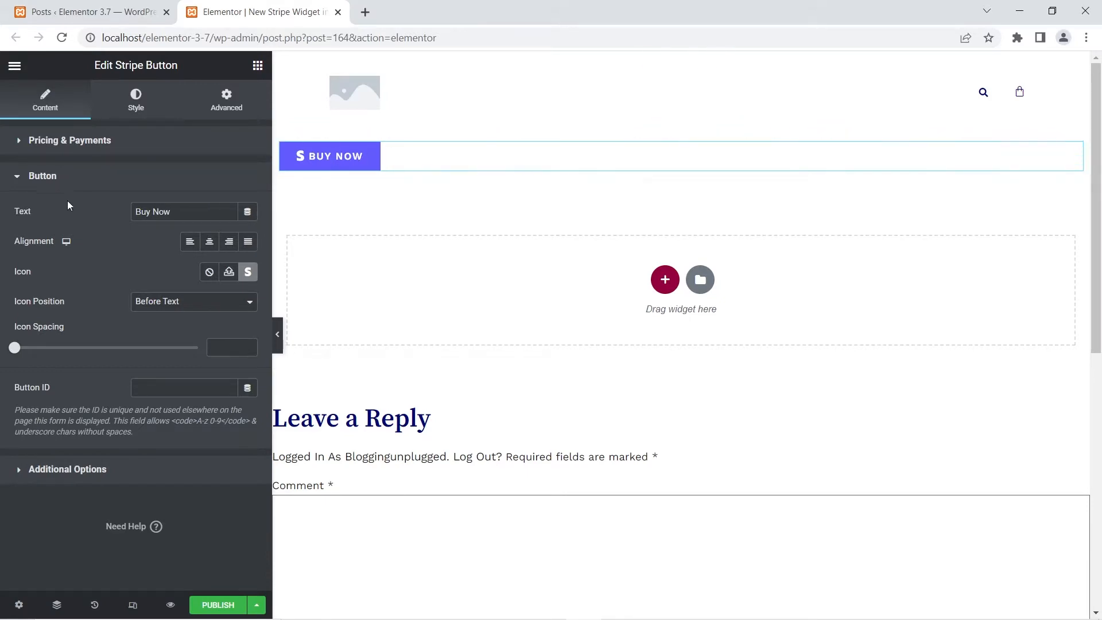
click(209, 241)
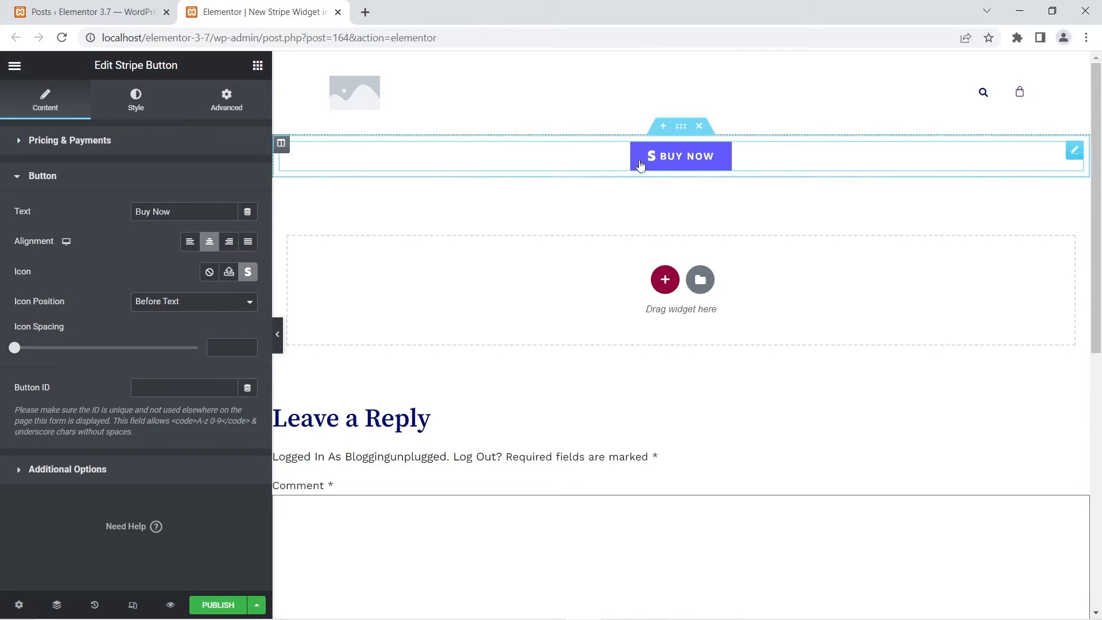
click(229, 241)
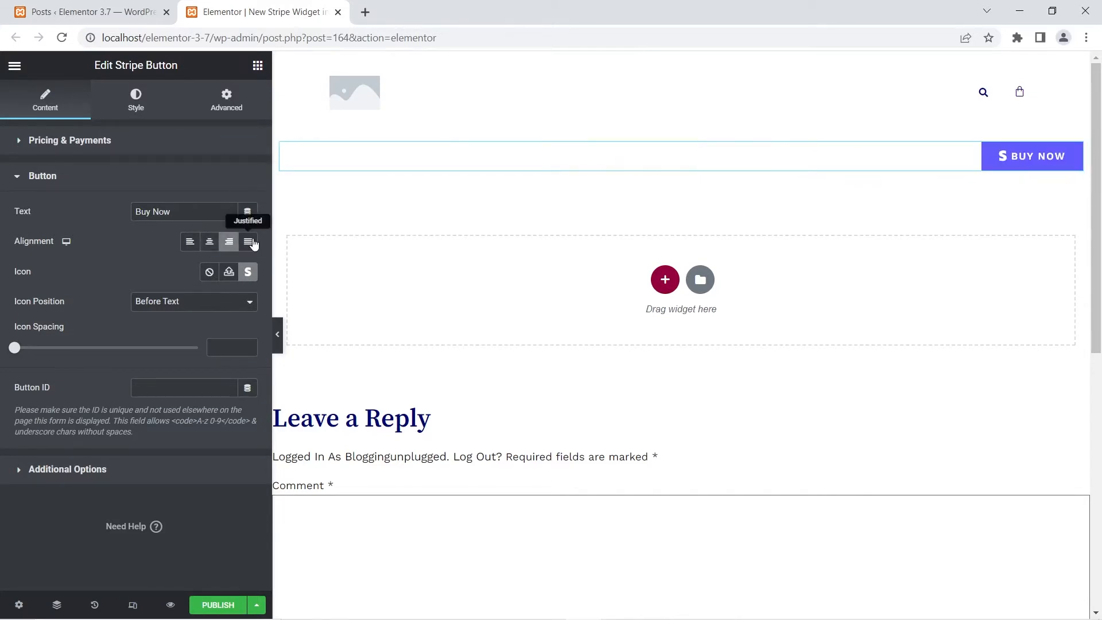
click(253, 244)
click(201, 244)
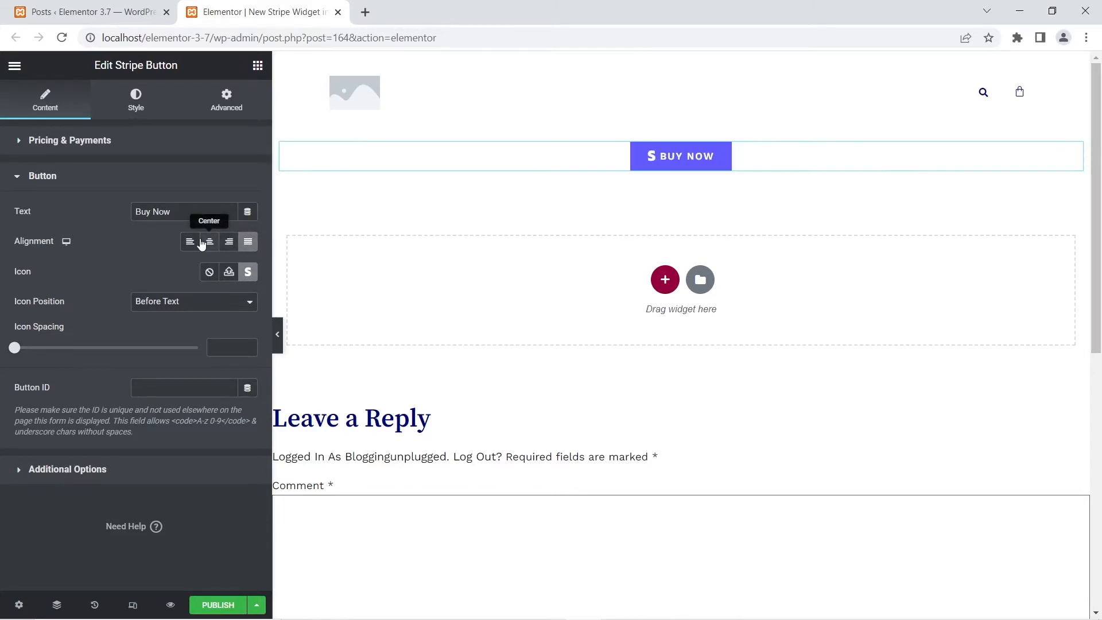
click(205, 244)
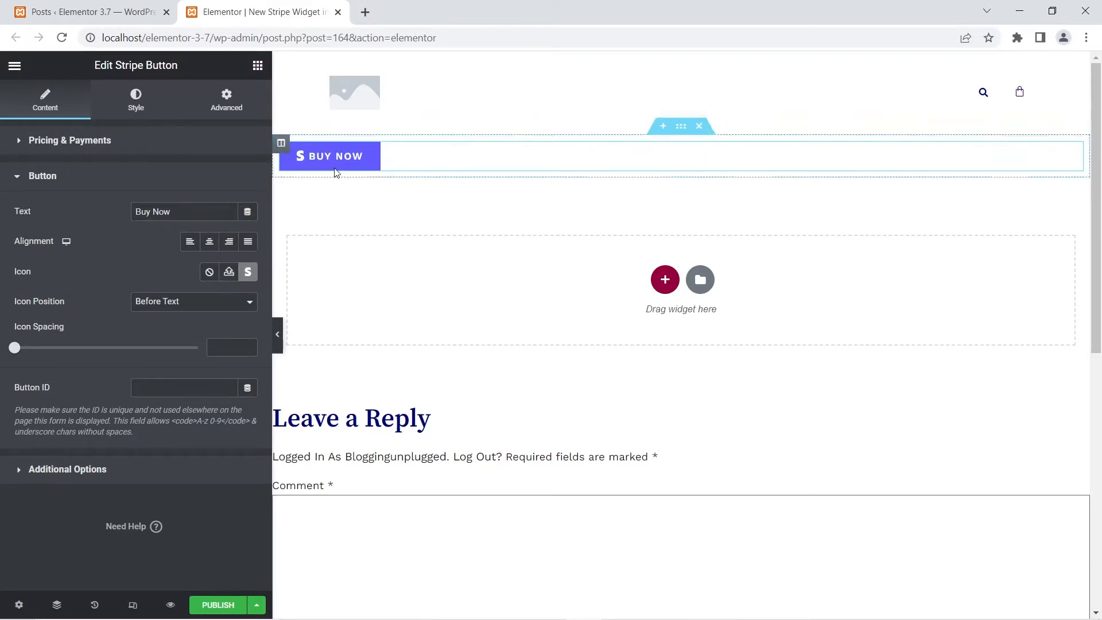
- Try the button without an icon, look at the SVG upload option, and reinsert the recommended Stripe s icon
click(209, 273)
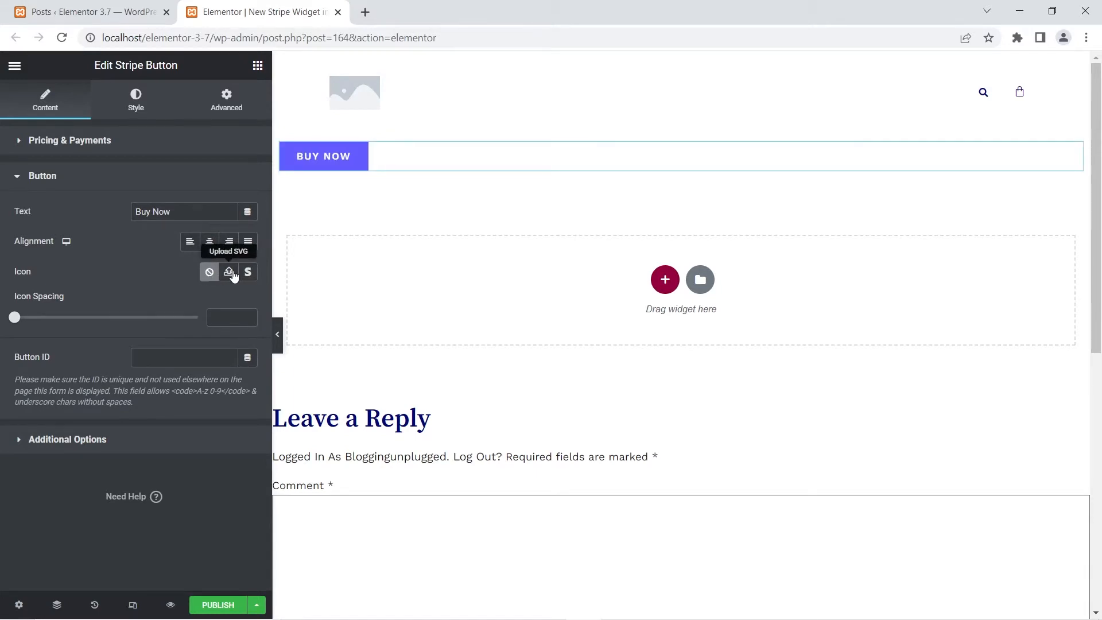
click(233, 274)
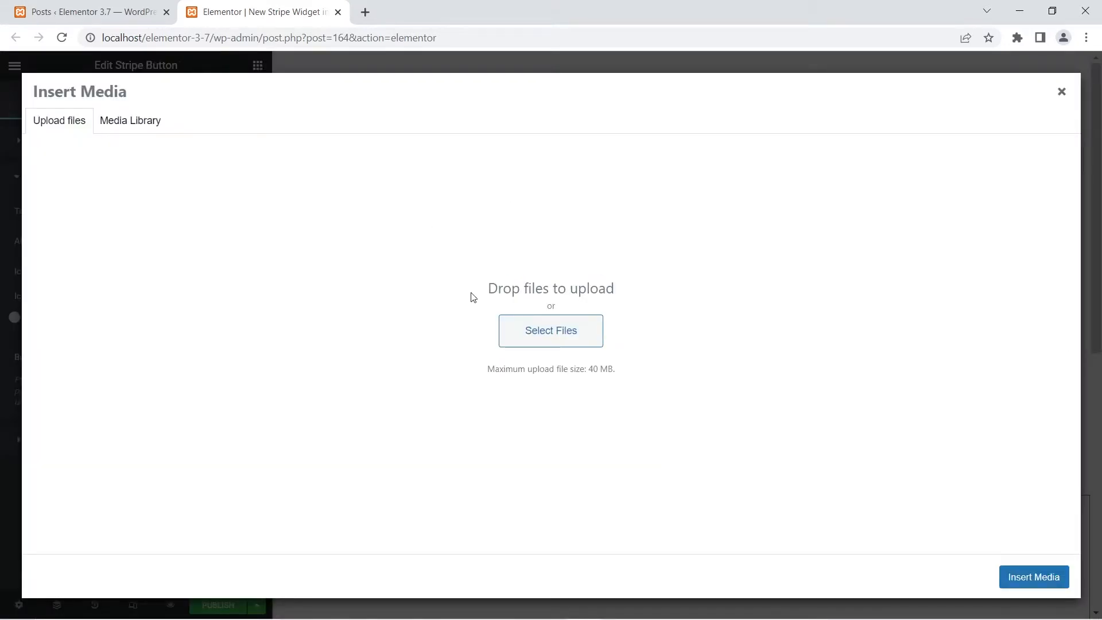
click(1060, 96)
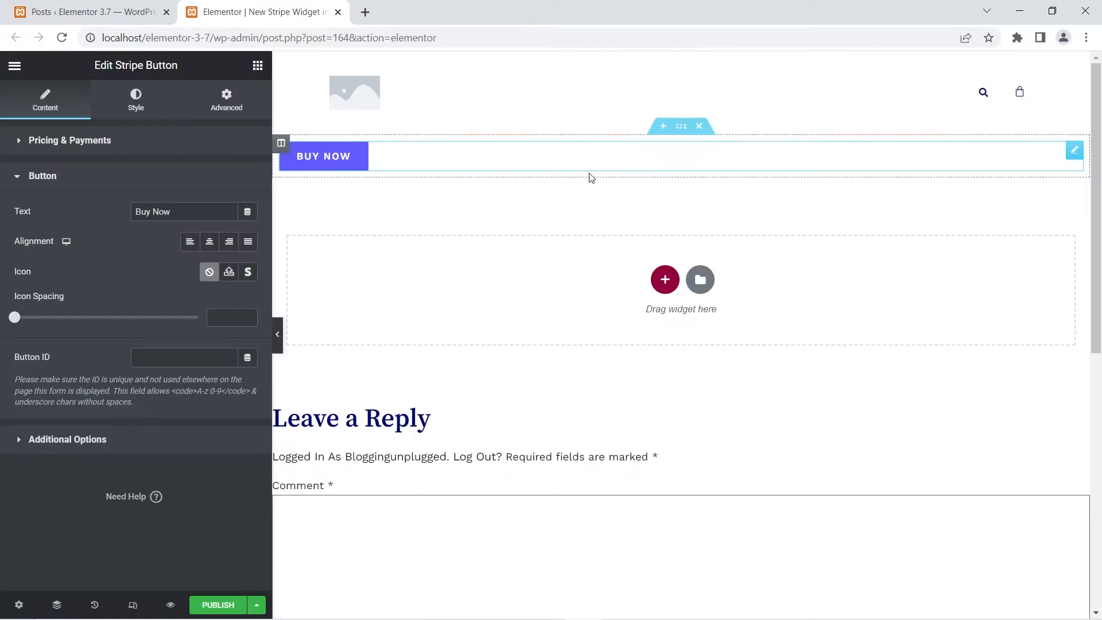
click(250, 272)
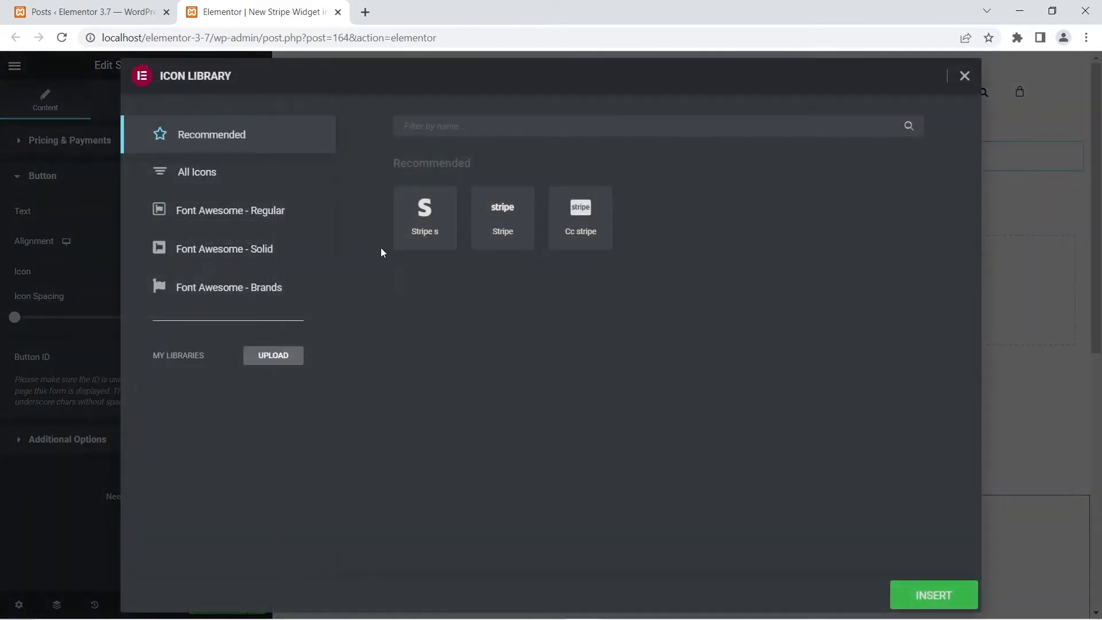
click(425, 217)
click(933, 595)
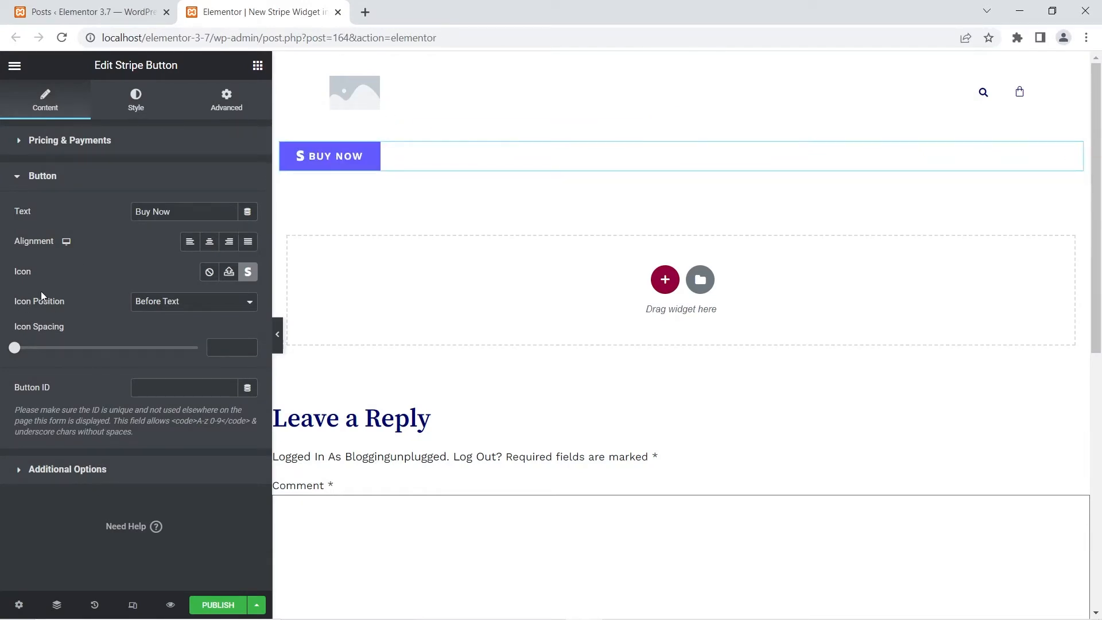
- Look at the icon position choices, try an icon spacing of 0, and clear the spacing value
click(185, 304)
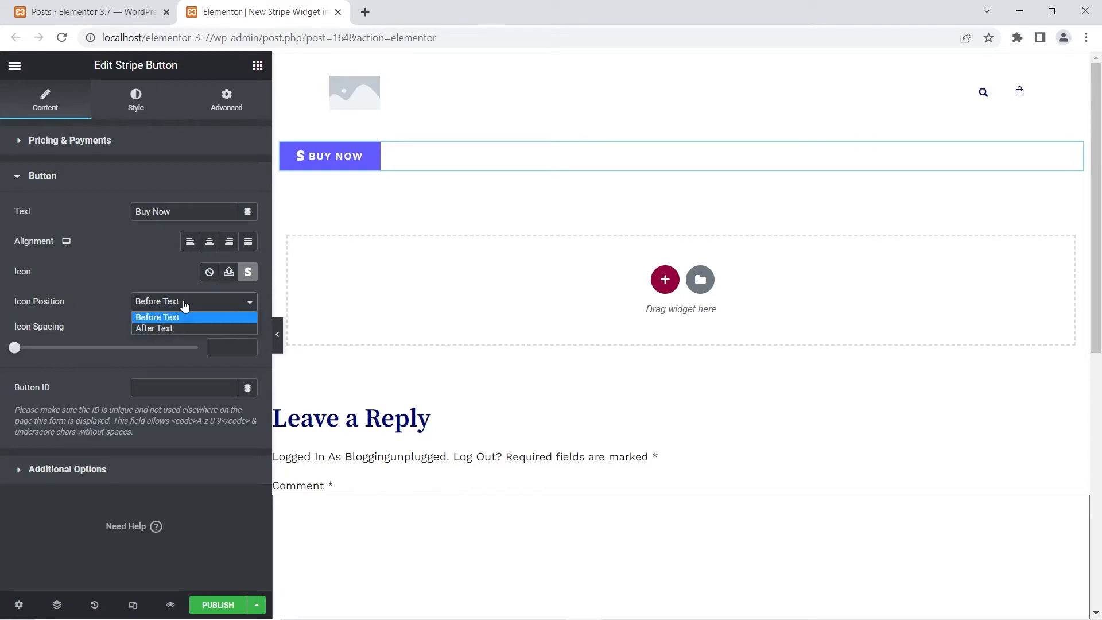
click(161, 326)
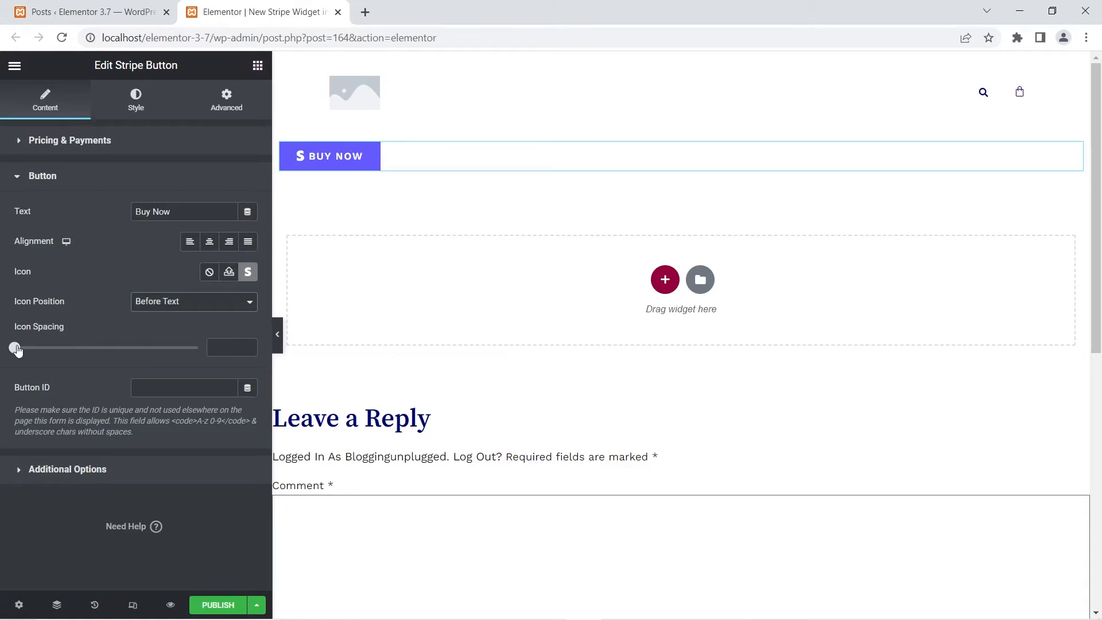
mouse_move(16, 348)
mouse_down()
mouse_move(153, 349)
mouse_move(14, 348)
mouse_up()
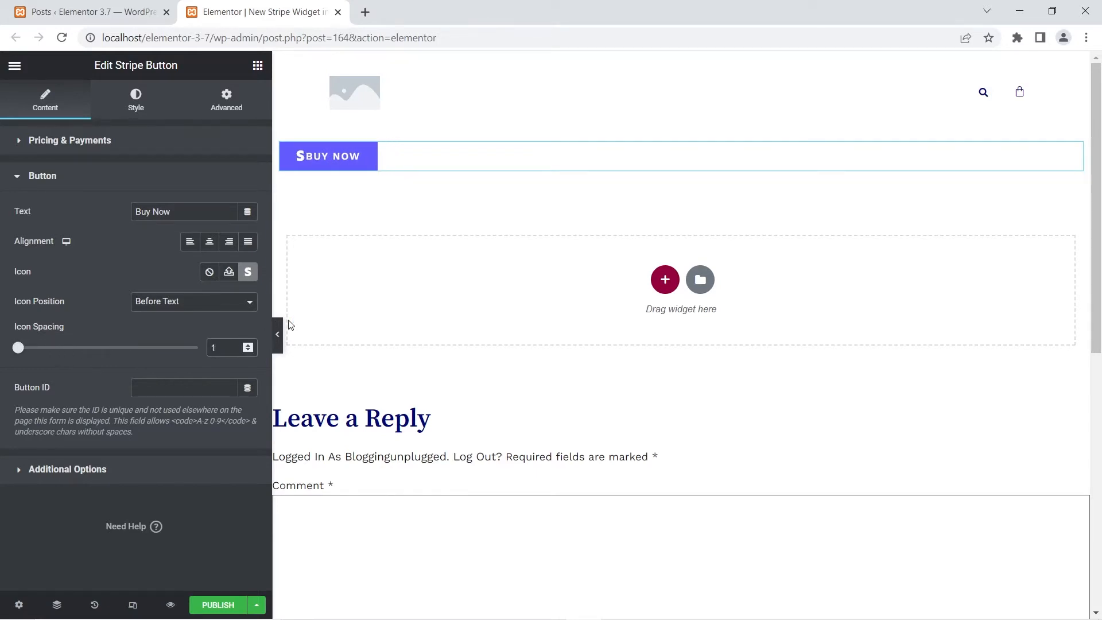
key(BackSpace)
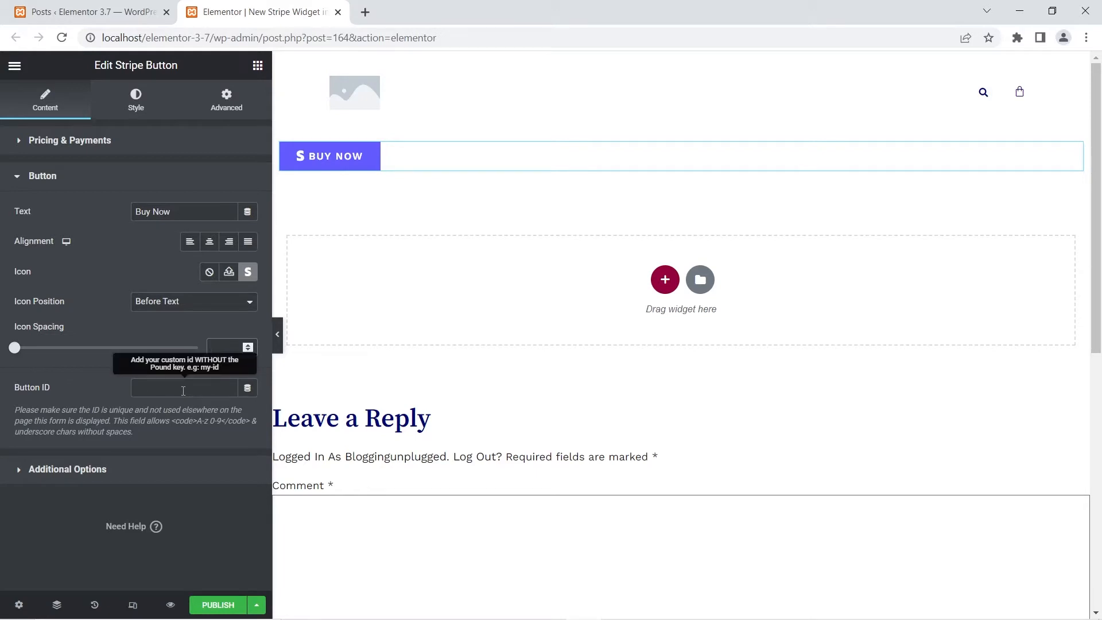
- Turn on the Stripe test environment in the button's additional options
click(71, 471)
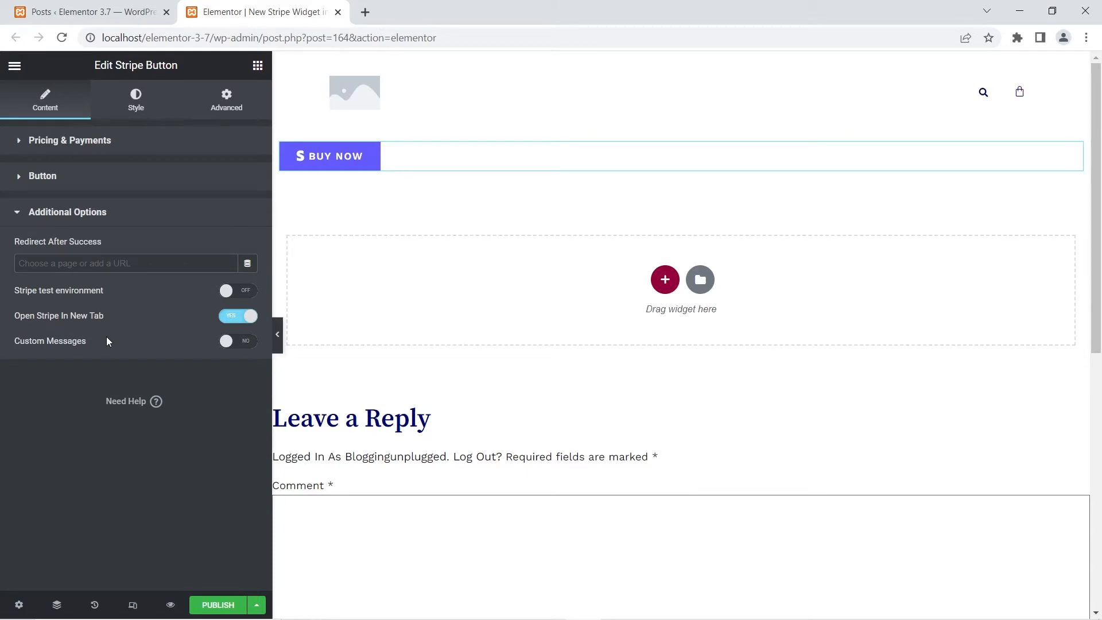
click(242, 293)
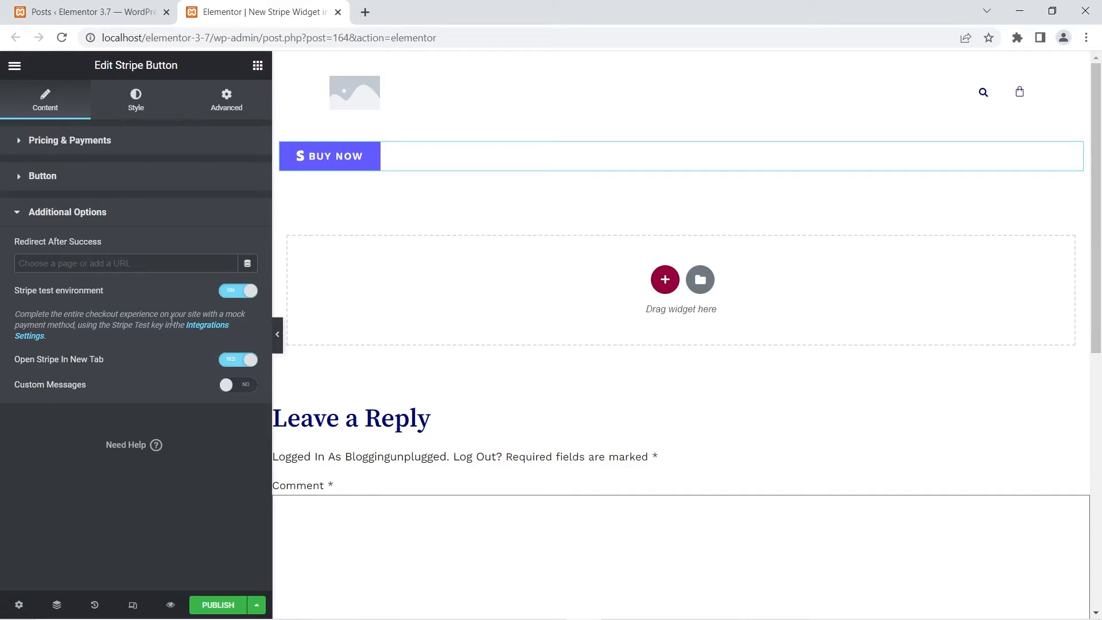
- Open the Elementor settings page of the 3.7 site in a separate browser tab
click(92, 12)
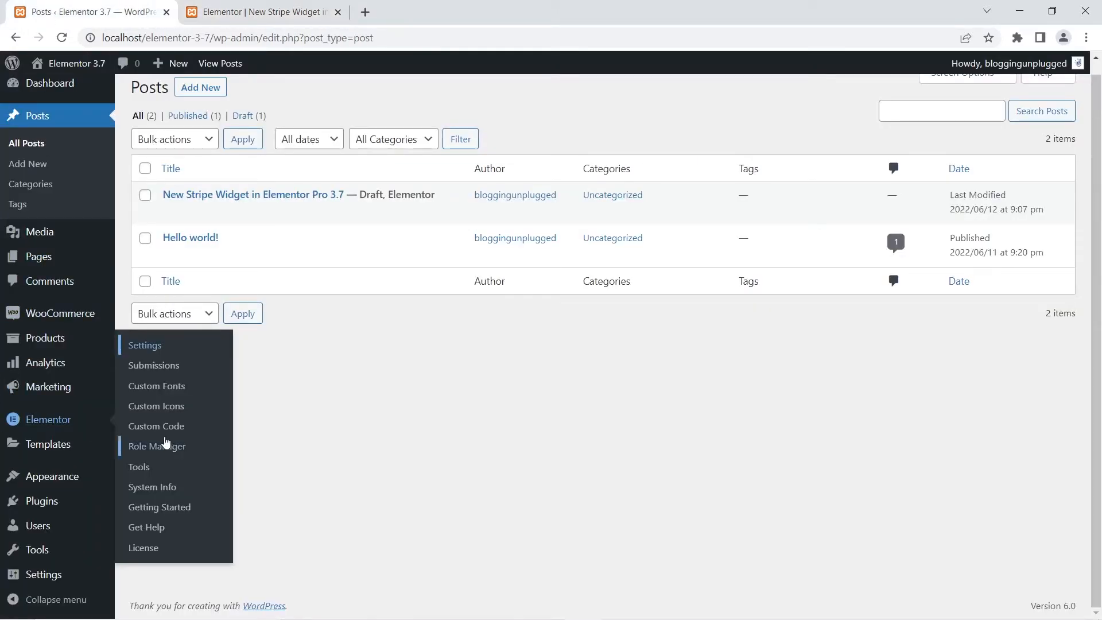
right_click(148, 346)
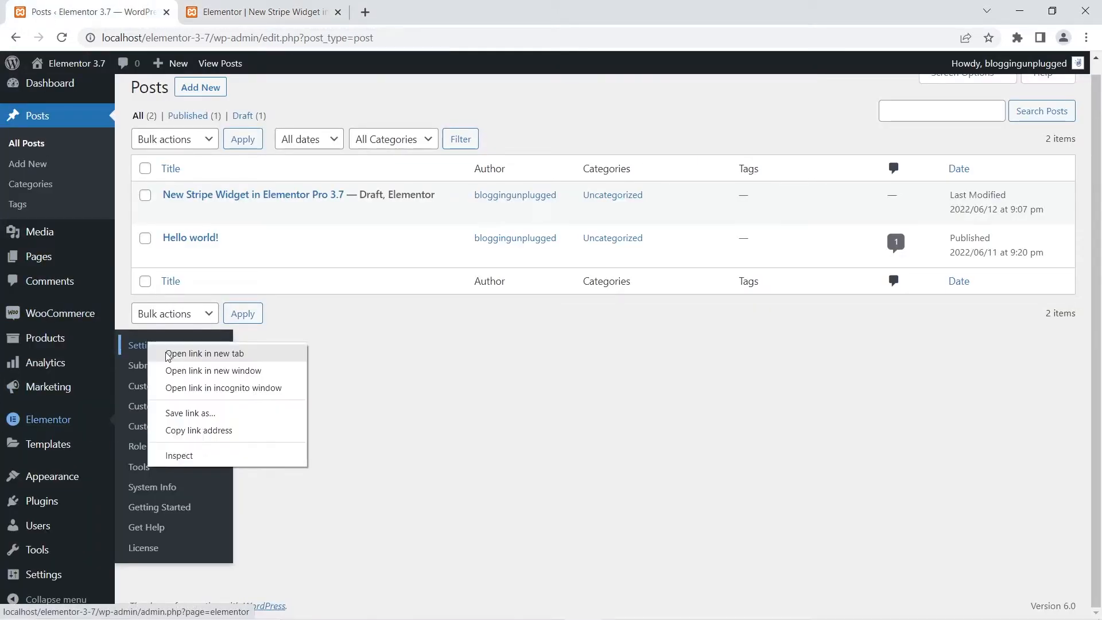
click(168, 354)
click(435, 11)
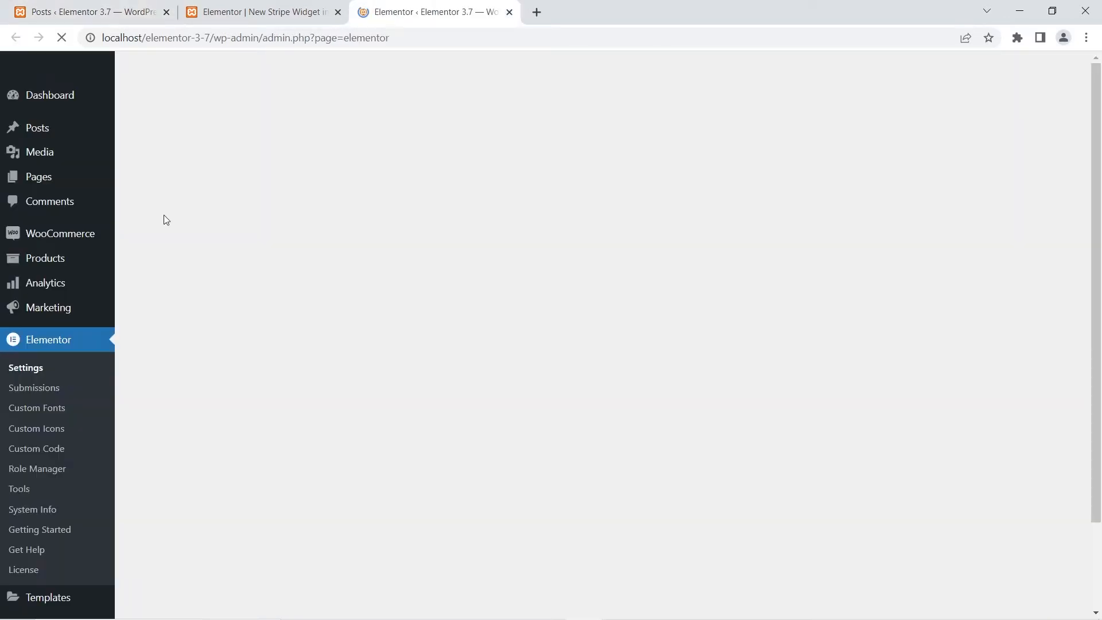
- Locate the Stripe Test Secret key field in the Integrations settings, and return to the Stripe button post with the settings page closed
click(236, 254)
scroll(556, 324, down, 7)
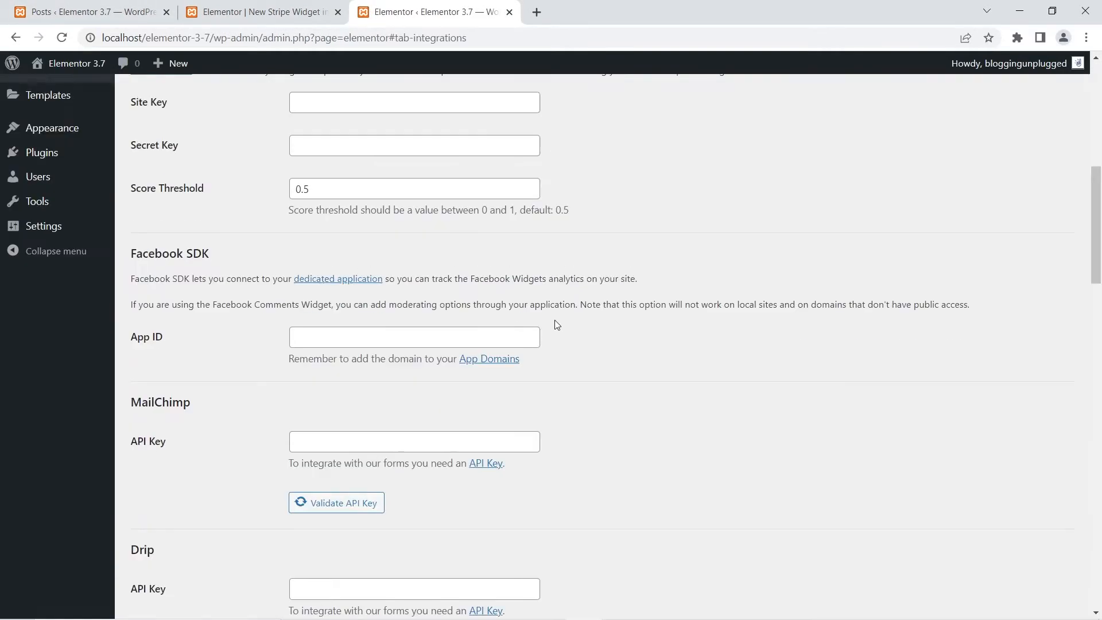
scroll(555, 324, down, 8)
drag(1096, 329, 1053, 561)
triple_click(164, 278)
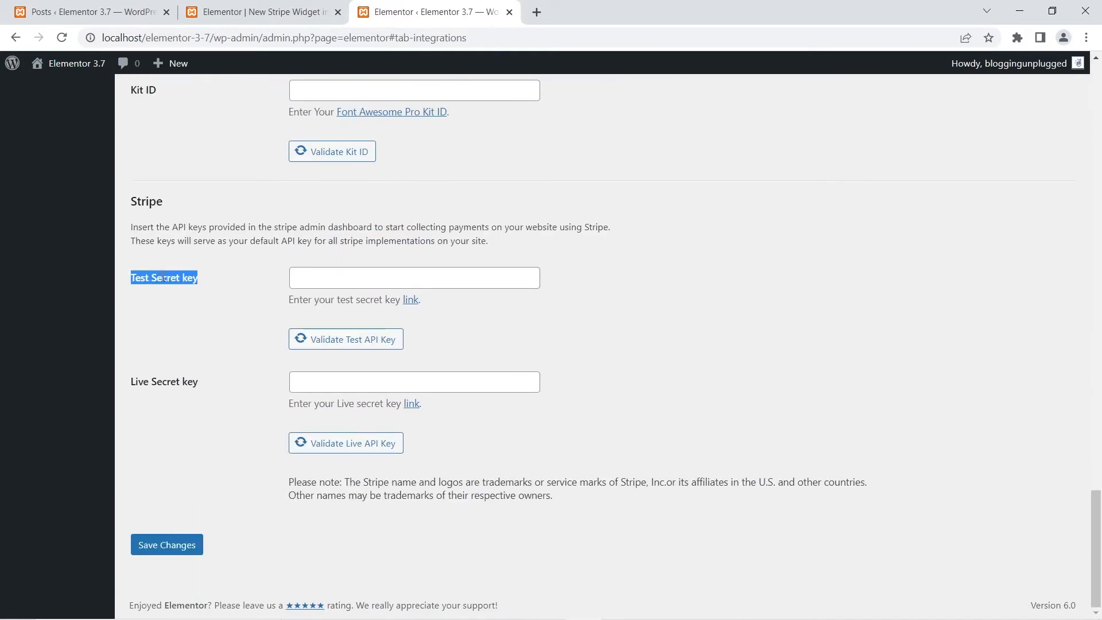
click(236, 12)
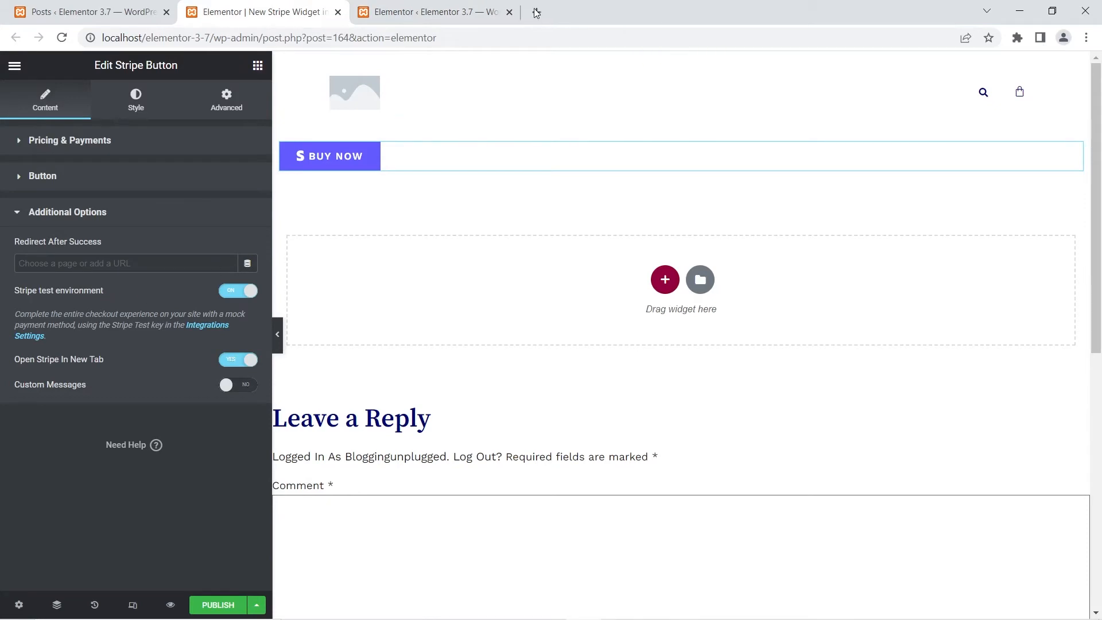
click(511, 12)
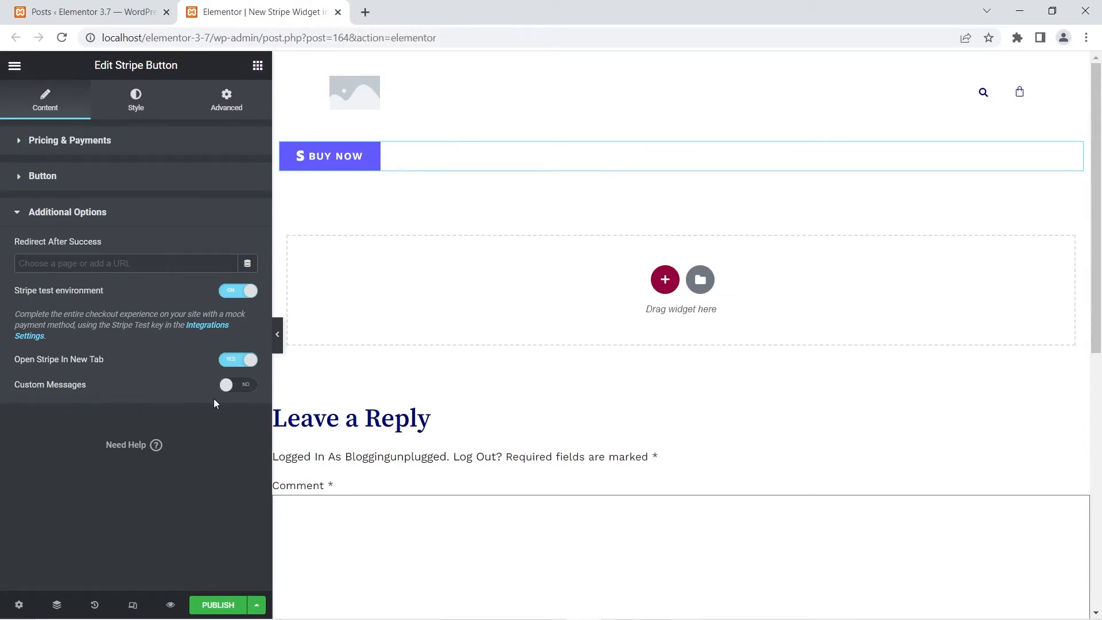
- Try the button's custom messages option, turn it off again, and switch off the Stripe test environment
click(246, 386)
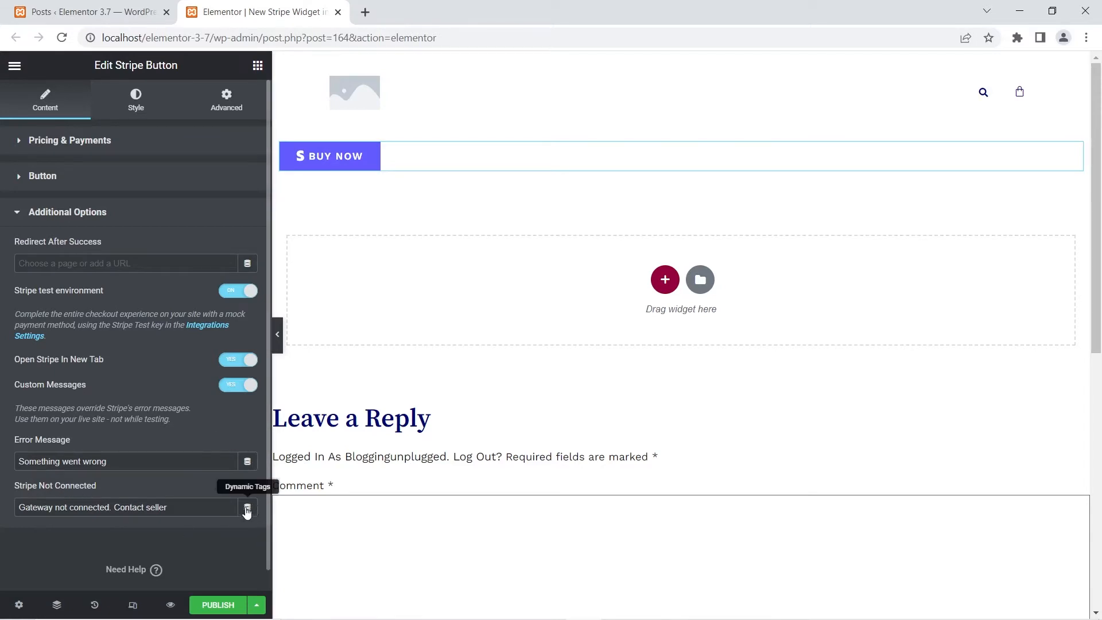
click(233, 385)
click(233, 291)
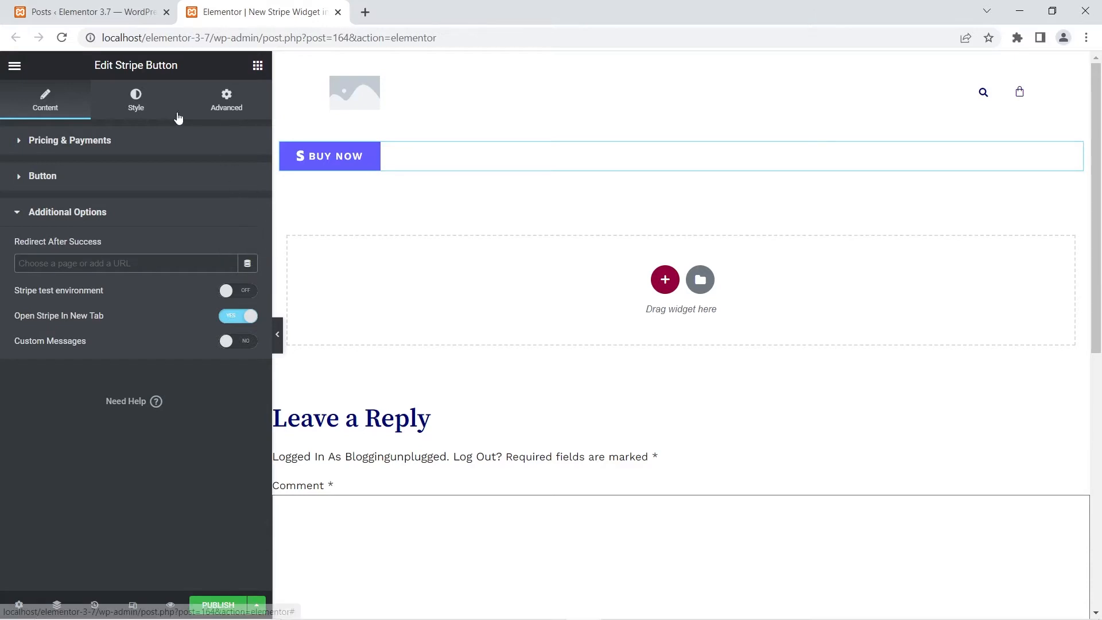
- Look through the Stripe button's style options for the button and the messages
click(135, 108)
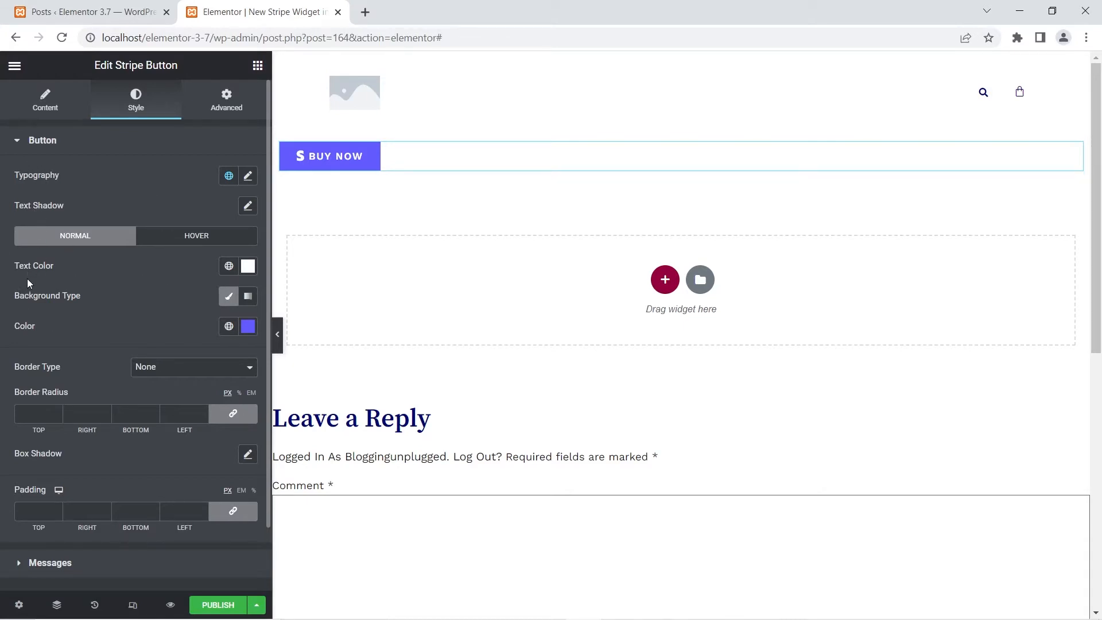
scroll(33, 327, down, 2)
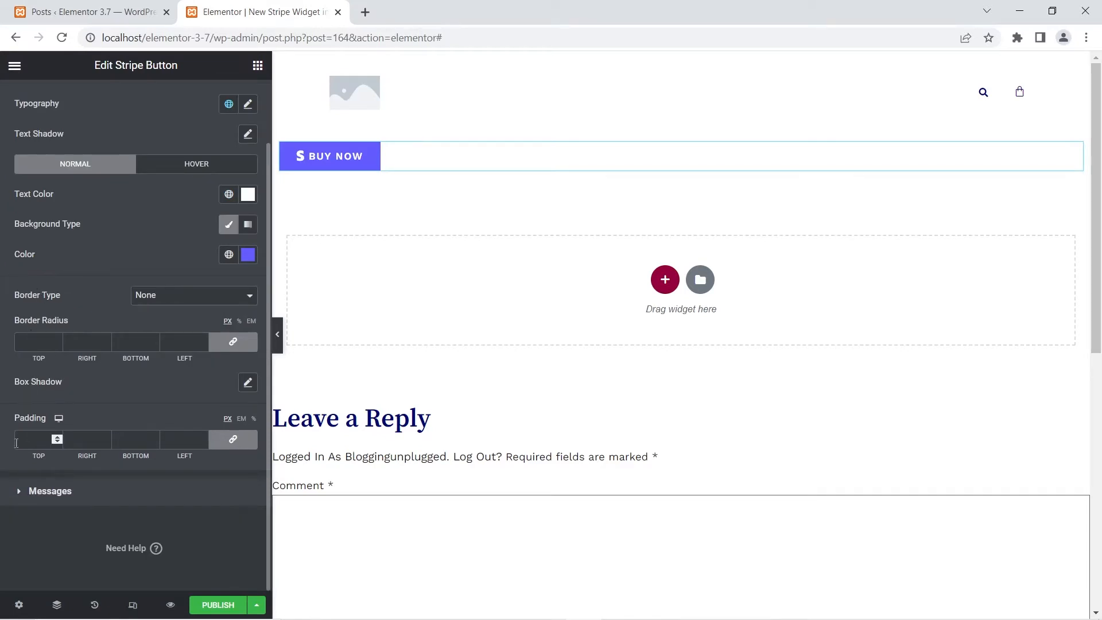
click(30, 491)
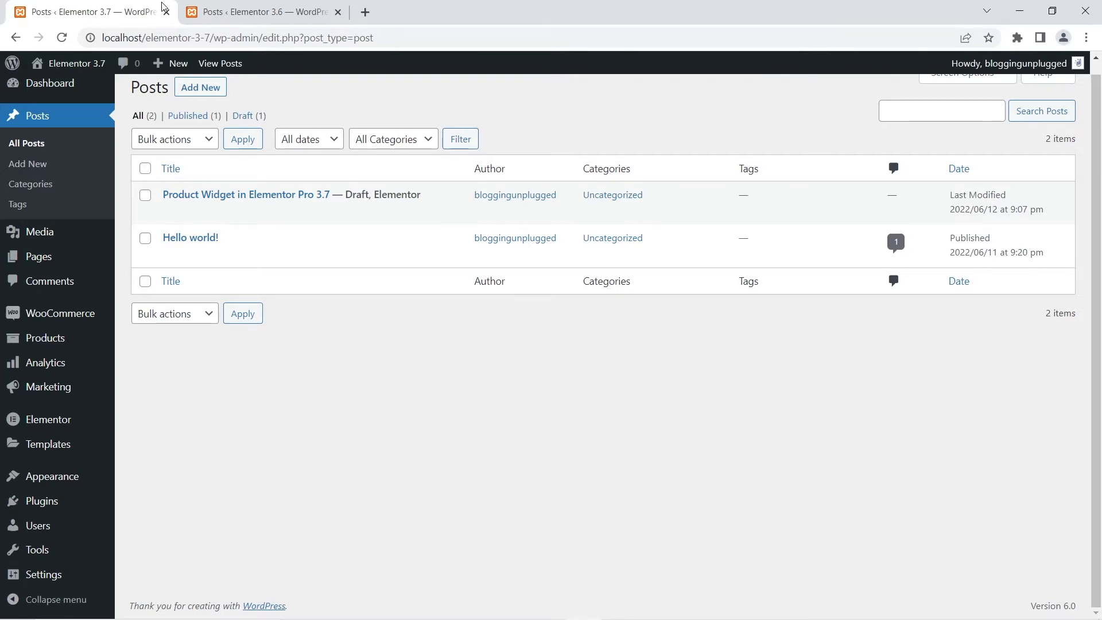
- Open the "Product Widget in Elementor 3.6" draft for editing with Elementor in a separate browser tab
mouse_move(338, 197)
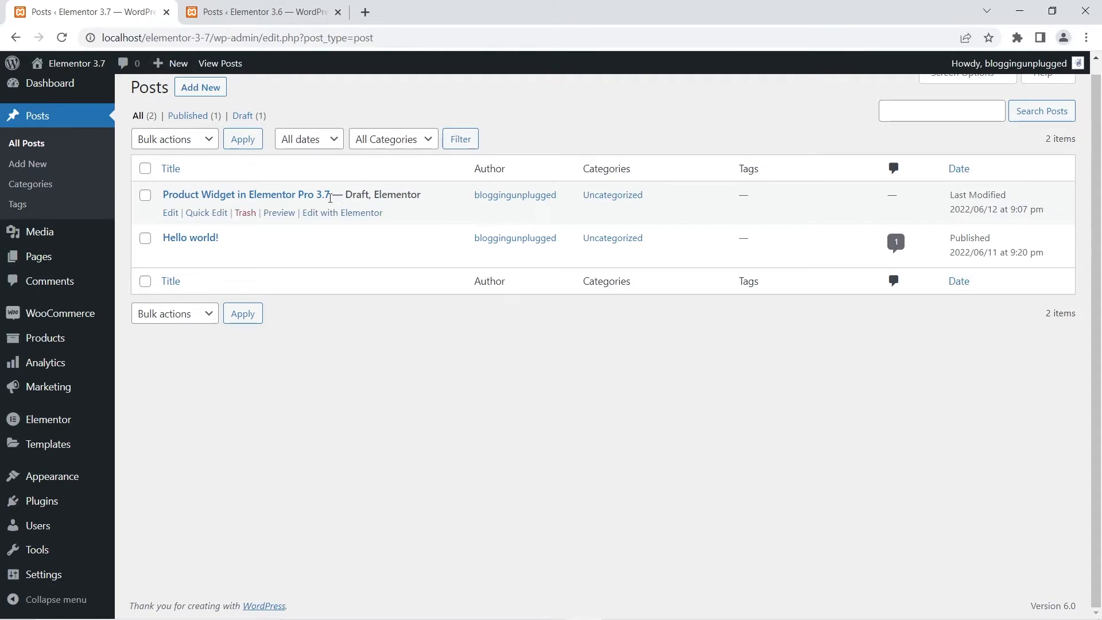
click(292, 10)
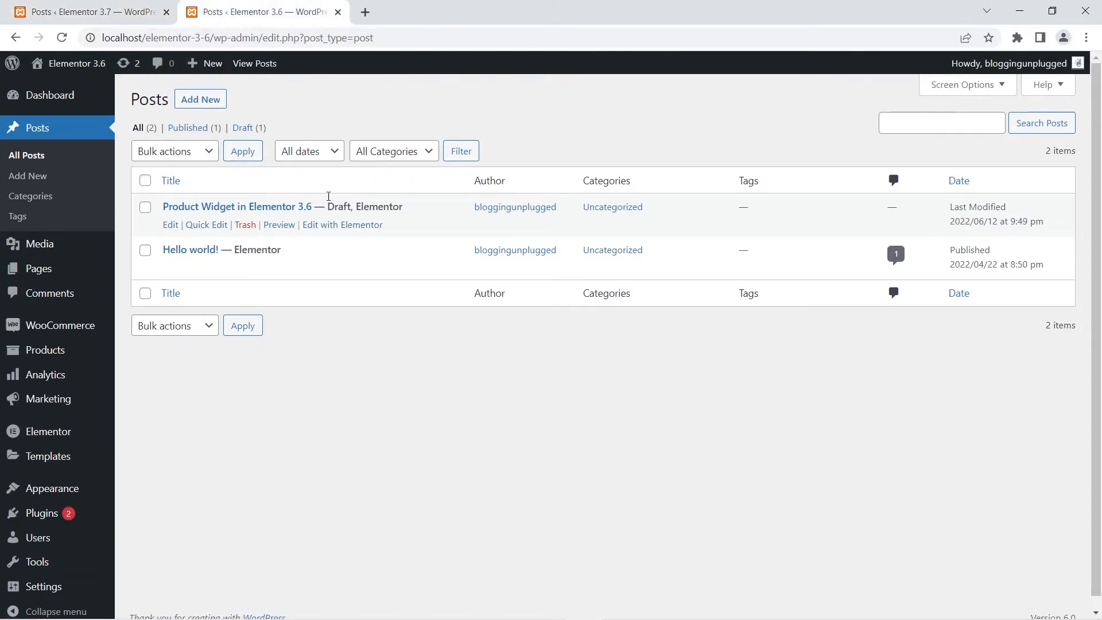
mouse_move(352, 201)
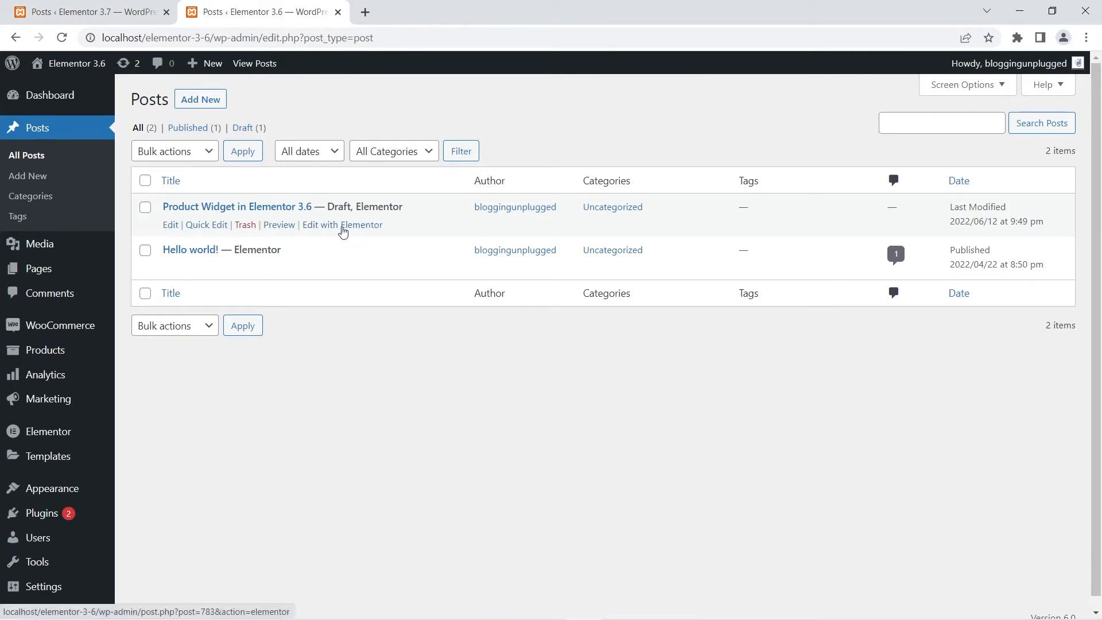
right_click(343, 231)
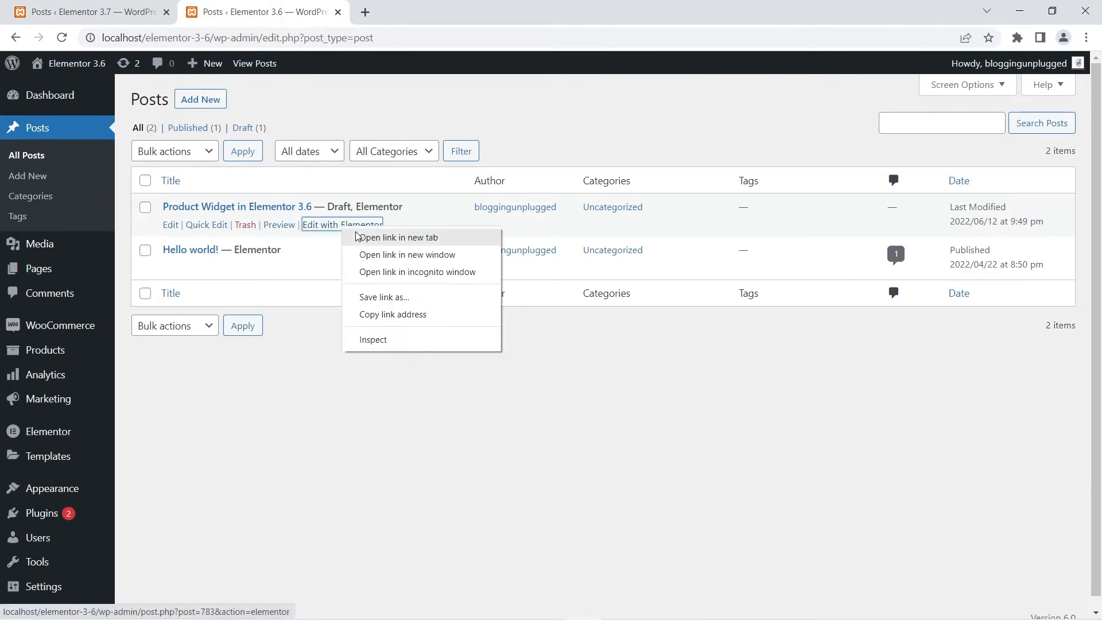
click(397, 237)
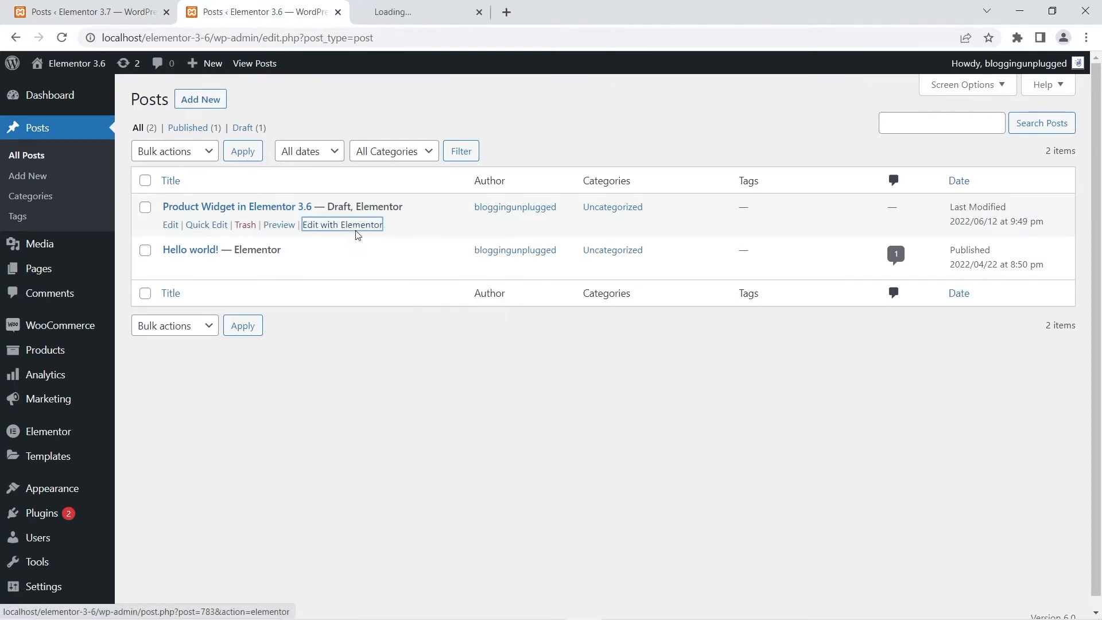
click(393, 7)
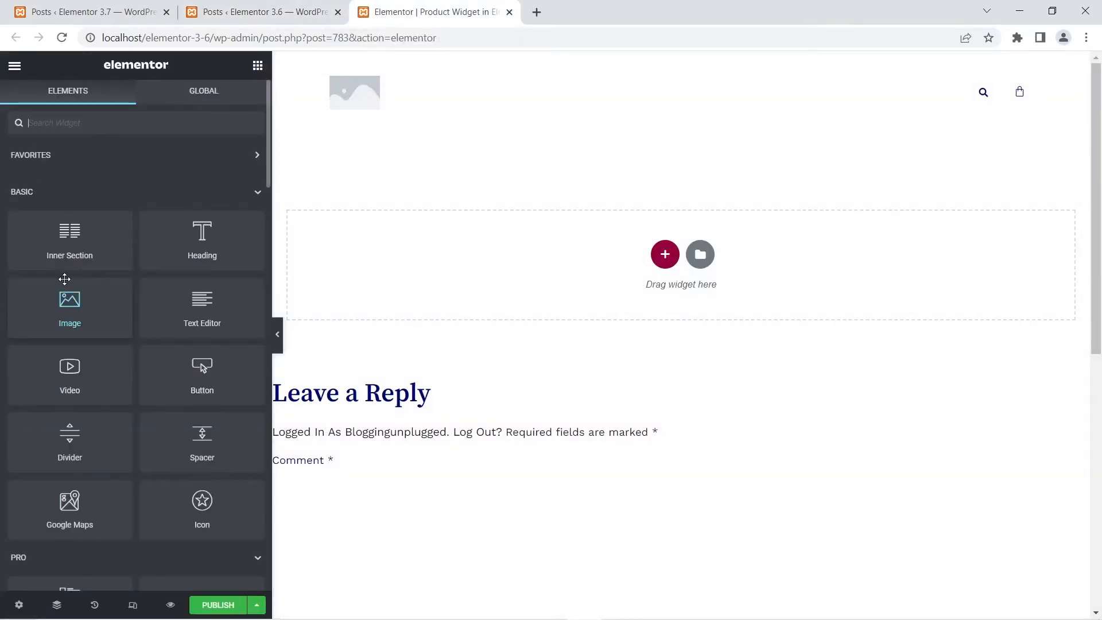
- Add the WooCommerce Products widget to the Elementor 3.6 post and display its query source choices
scroll(64, 279, down, 20)
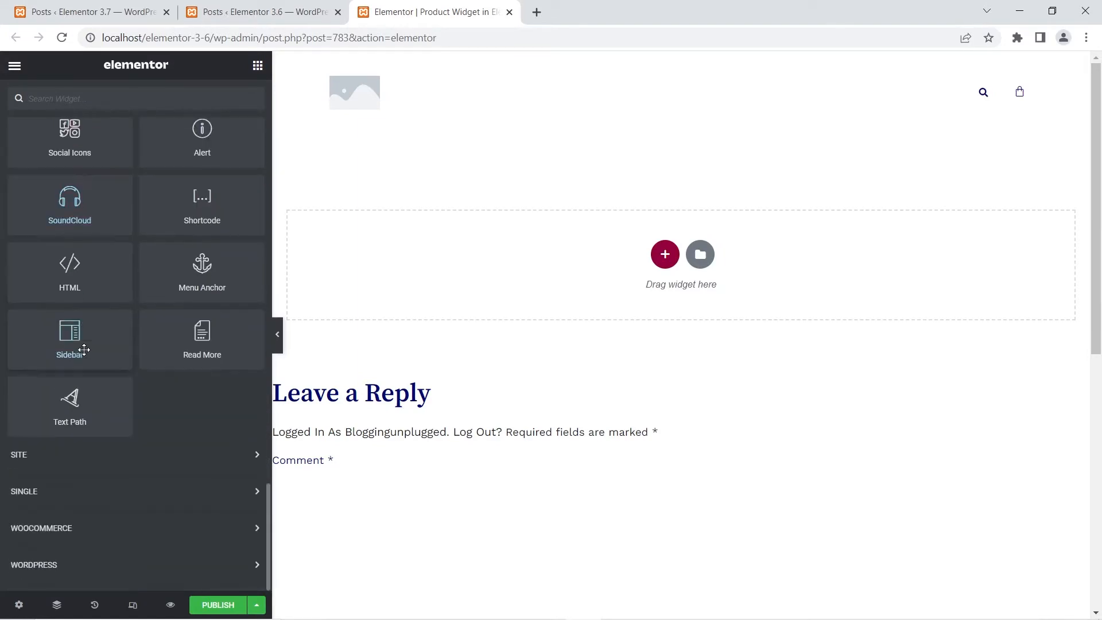
click(69, 530)
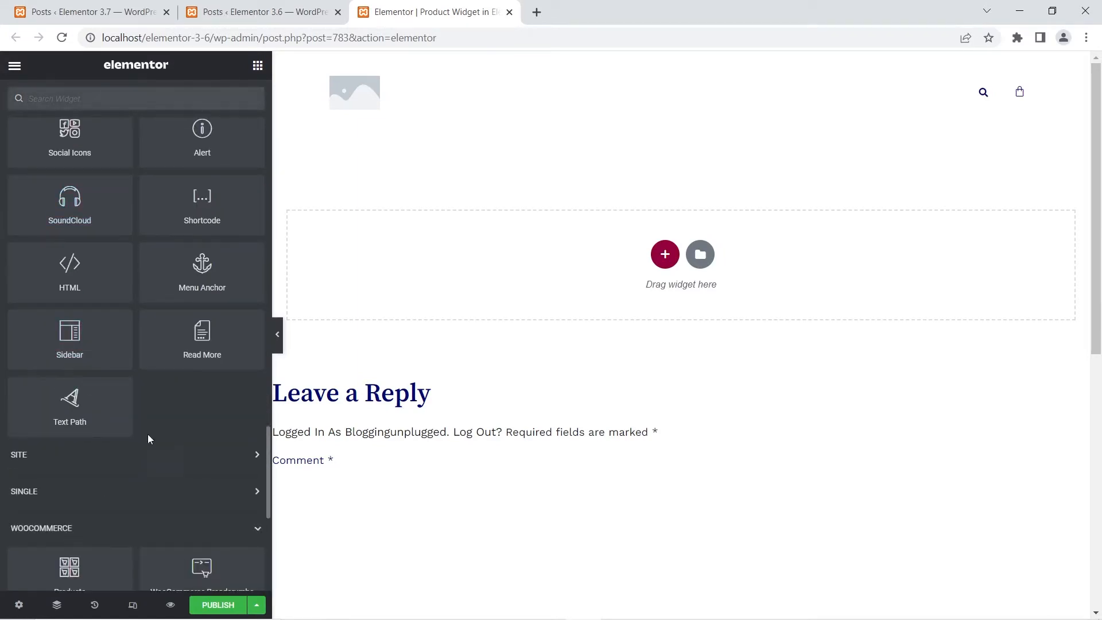
scroll(148, 441, down, 5)
drag(69, 305, 630, 257)
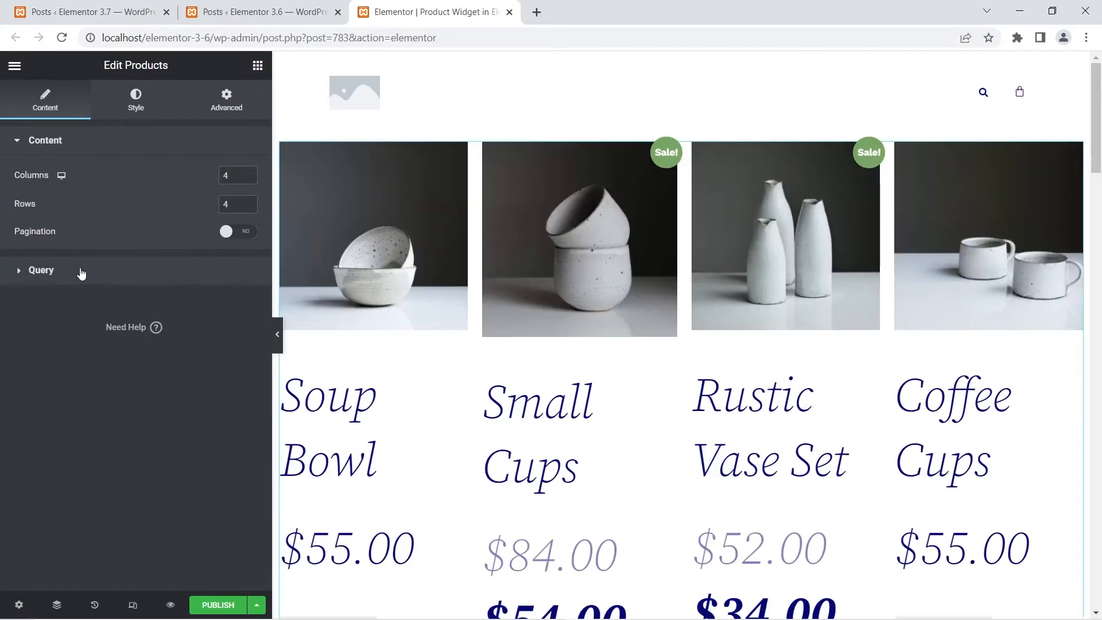
click(80, 271)
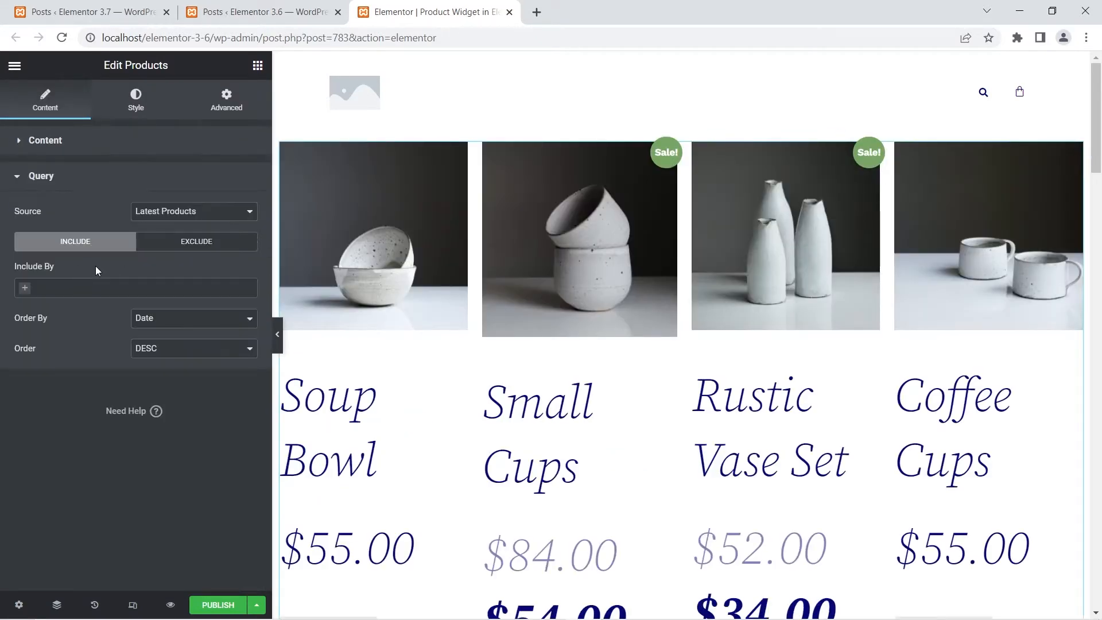
click(213, 212)
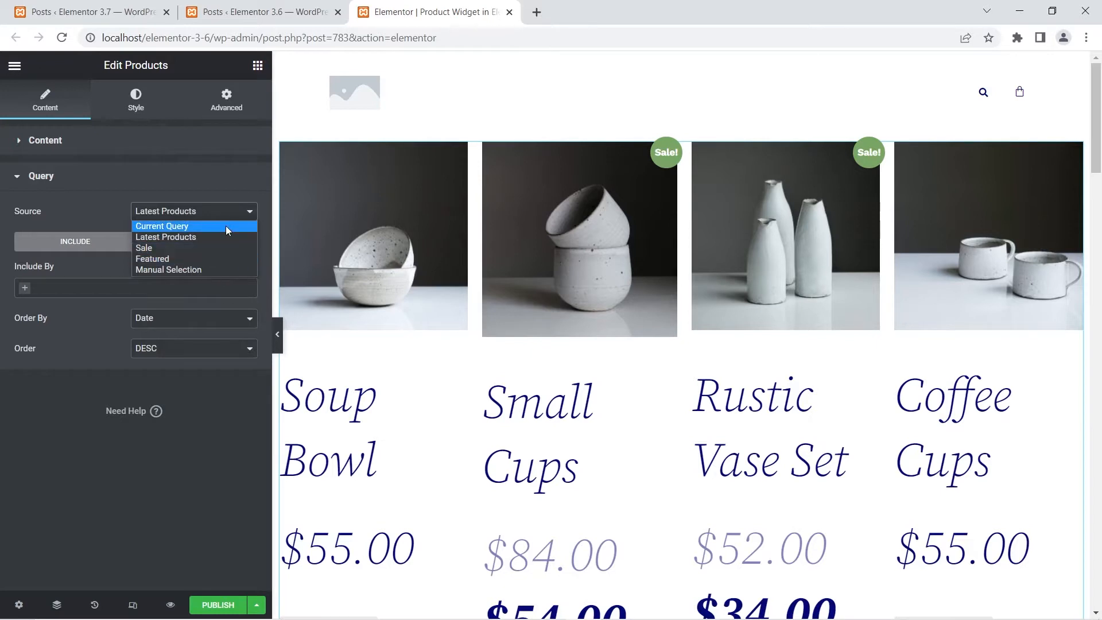
- Open the "Product Widget in Elementor Pro 3.7" draft for editing with Elementor in a separate browser tab
click(135, 7)
right_click(364, 214)
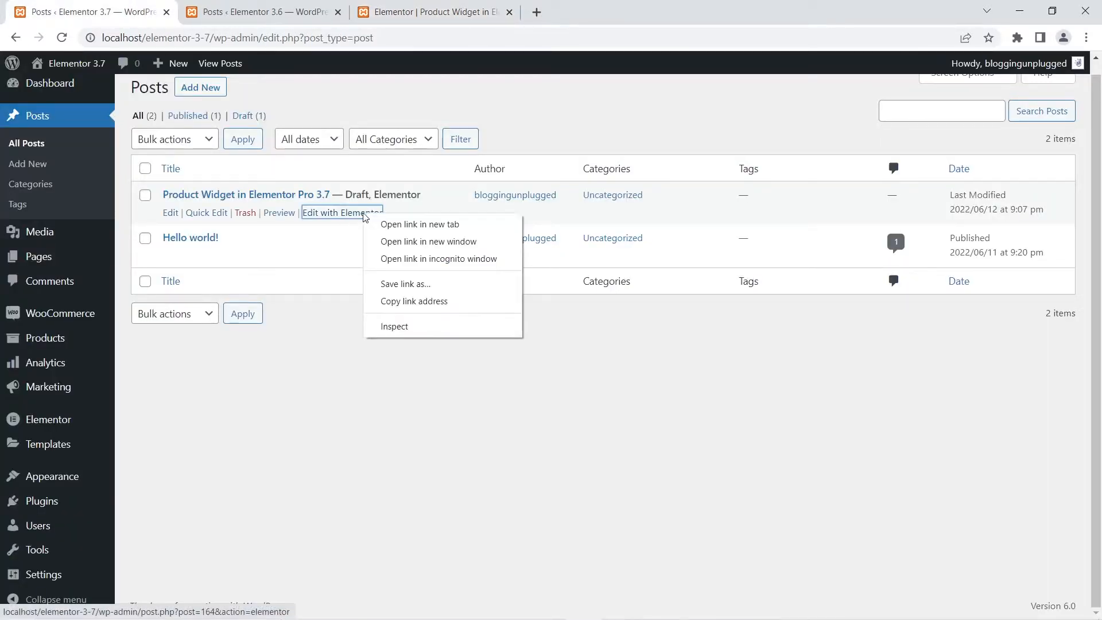
click(383, 230)
click(265, 11)
- Add the WooCommerce Products widget to the Elementor Pro 3.7 post and display its query source choices
scroll(100, 334, down, 10)
scroll(104, 339, down, 10)
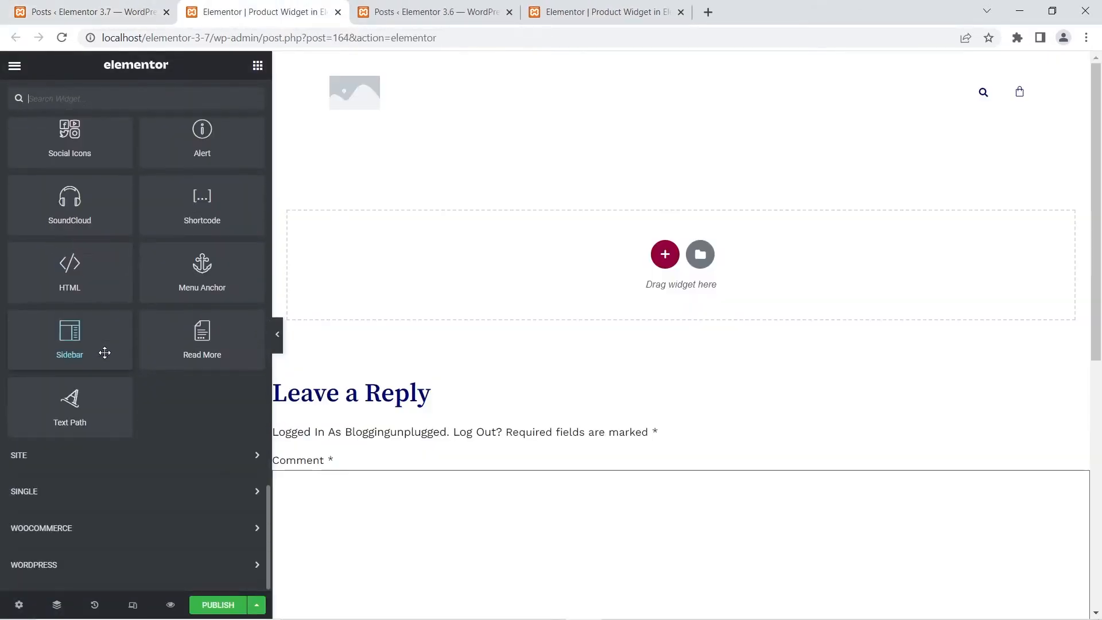
click(66, 531)
scroll(98, 453, down, 3)
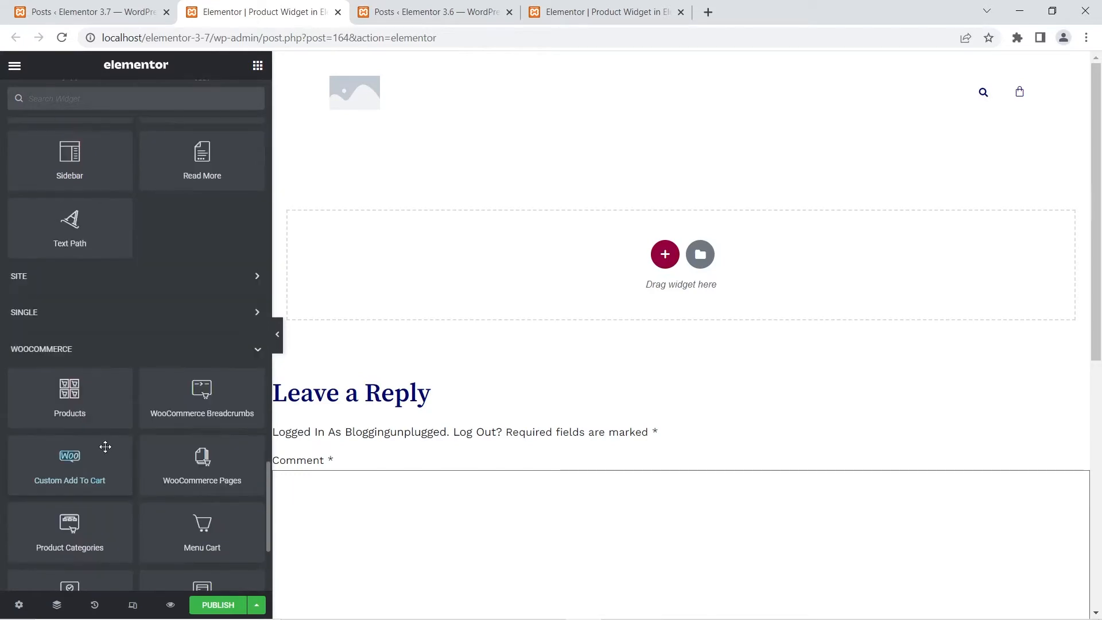
drag(85, 415, 668, 258)
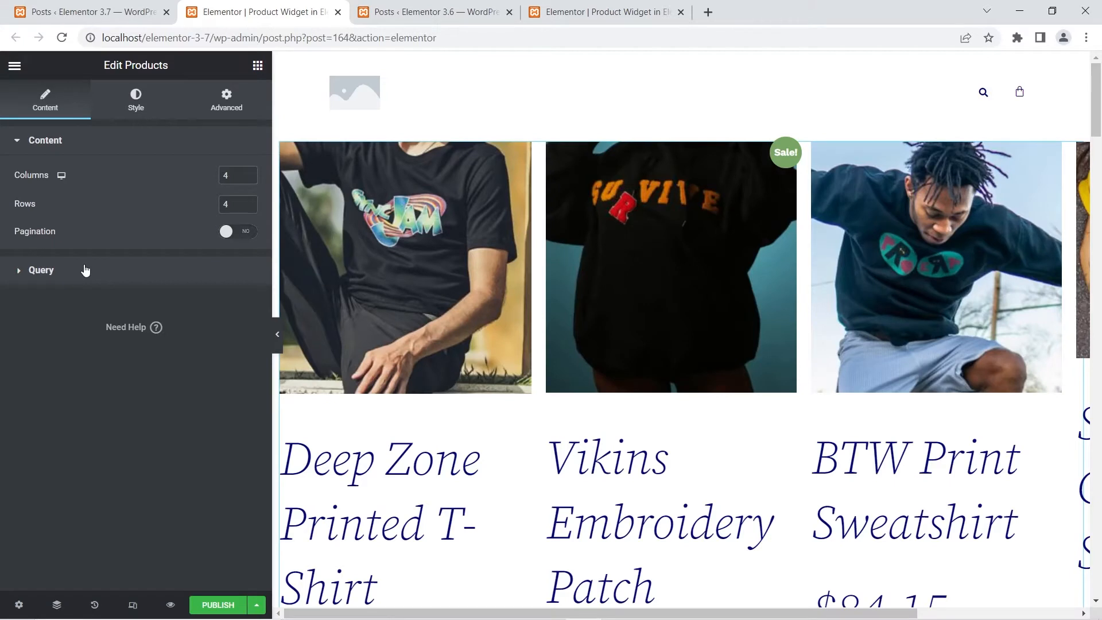
click(85, 270)
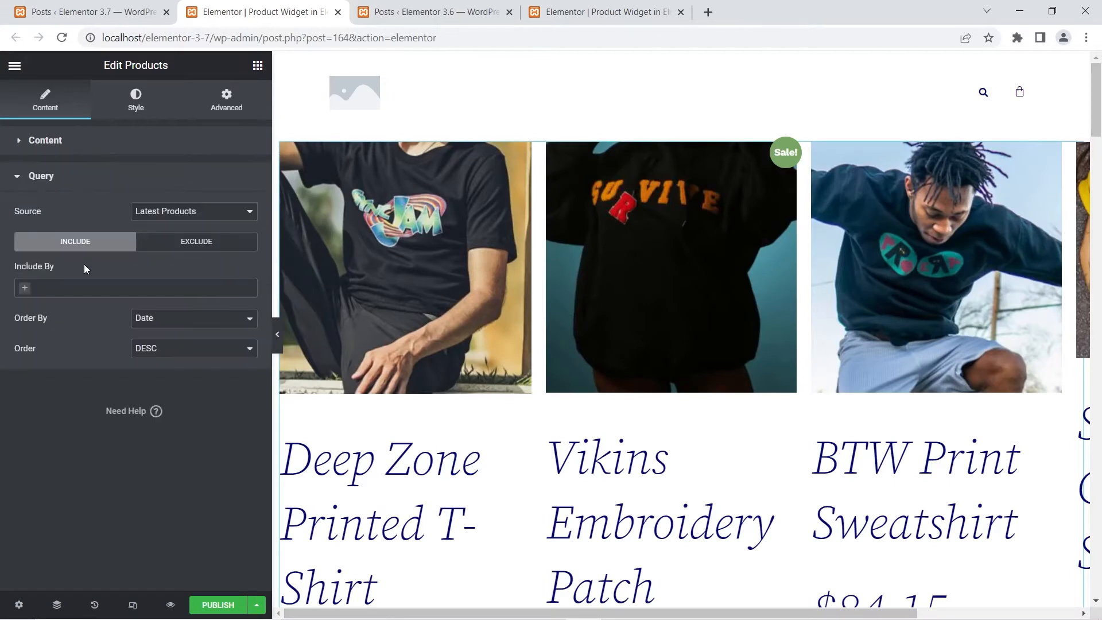
click(195, 214)
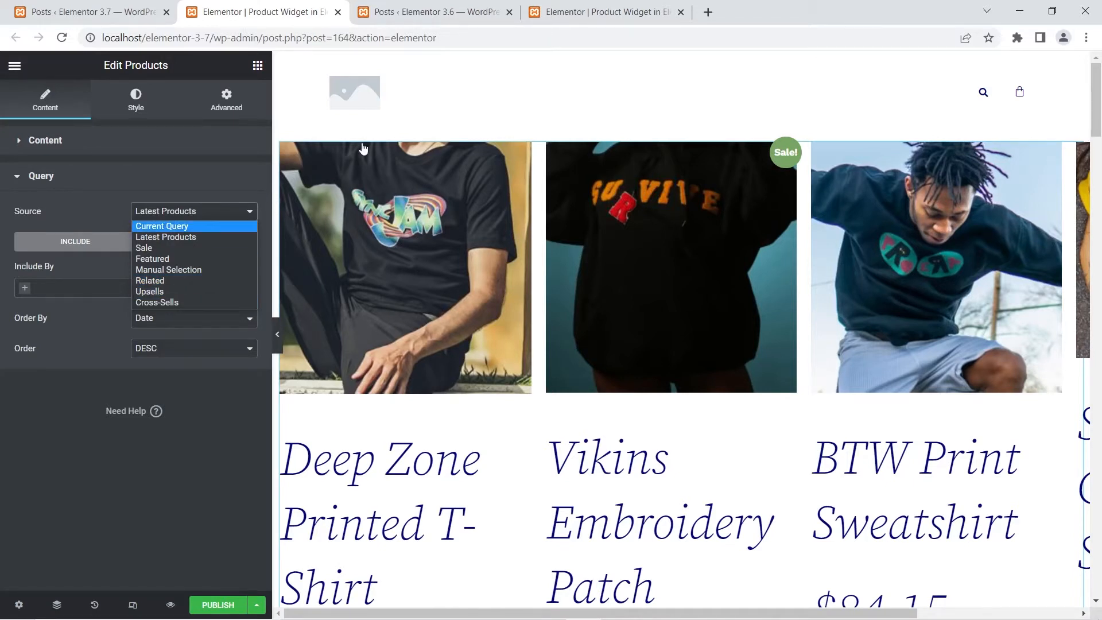
- Place the 3.7 editor next to the 3.6 editor and compare the Products widget's query source choices in both versions
drag(264, 8, 454, 7)
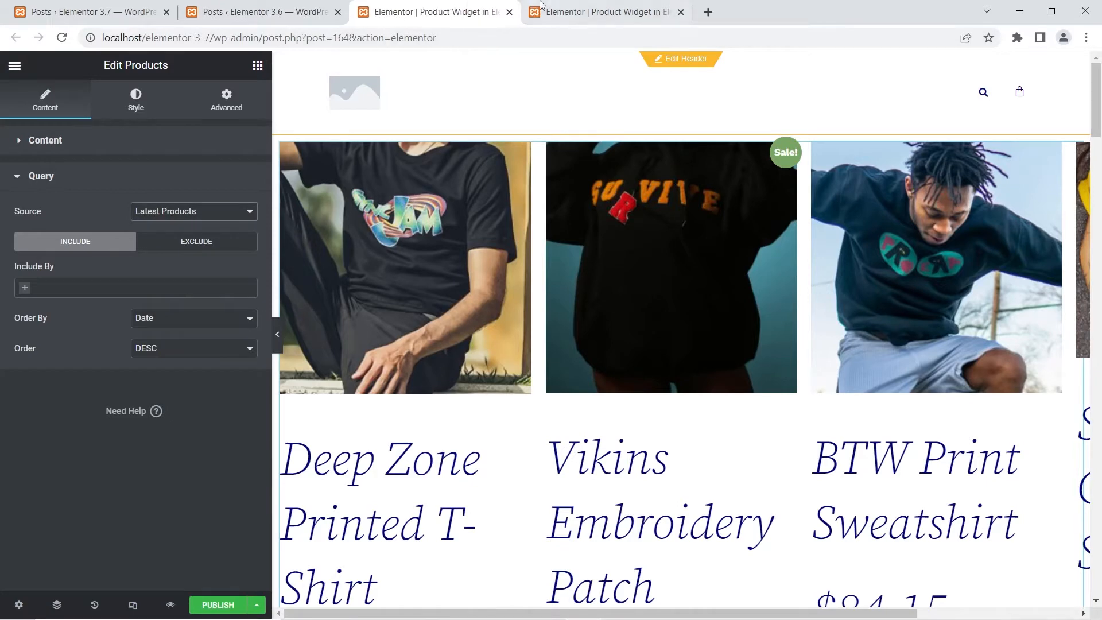
click(580, 10)
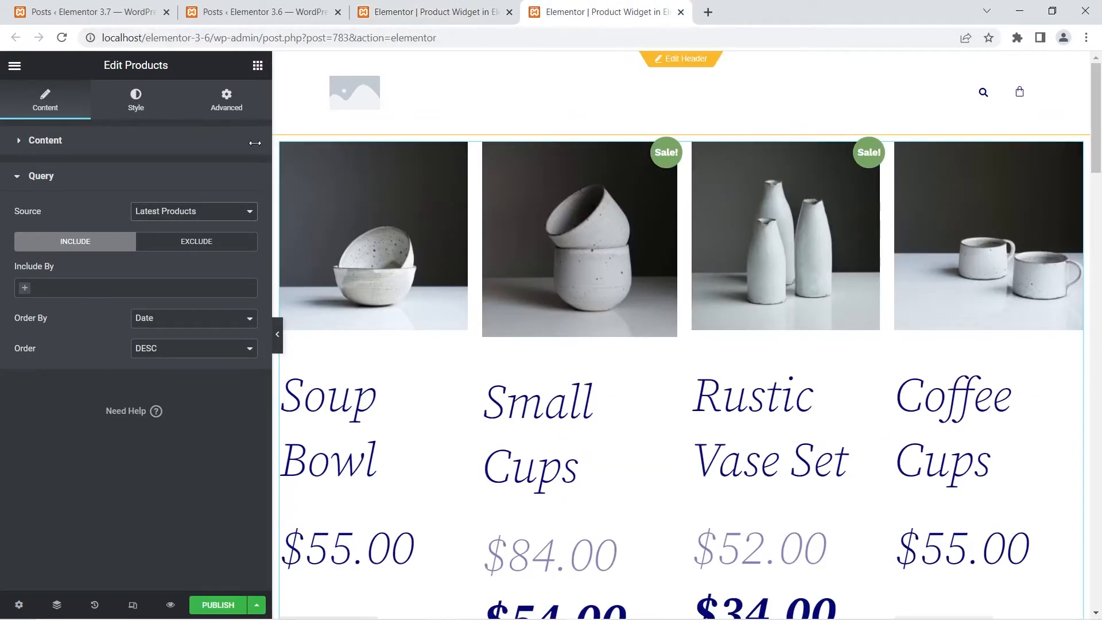
click(200, 211)
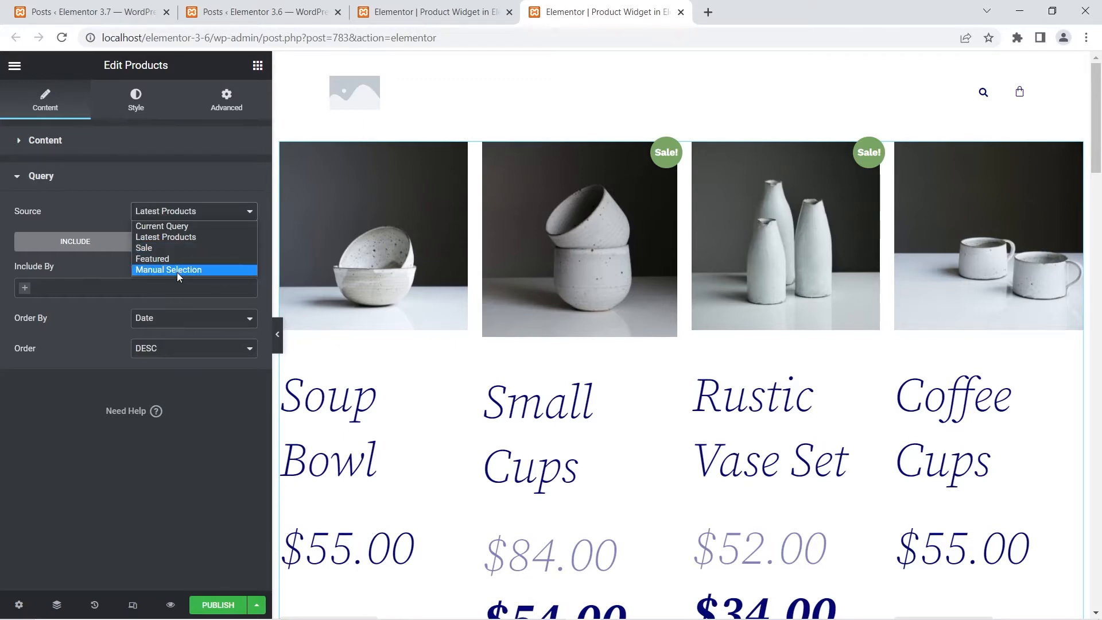
click(390, 14)
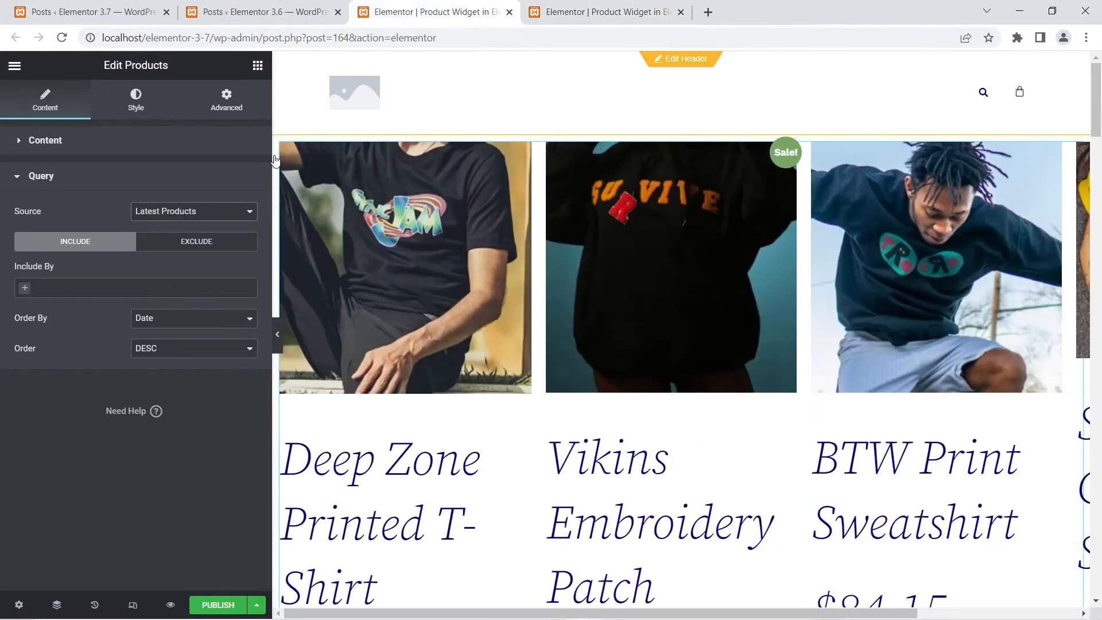
click(217, 213)
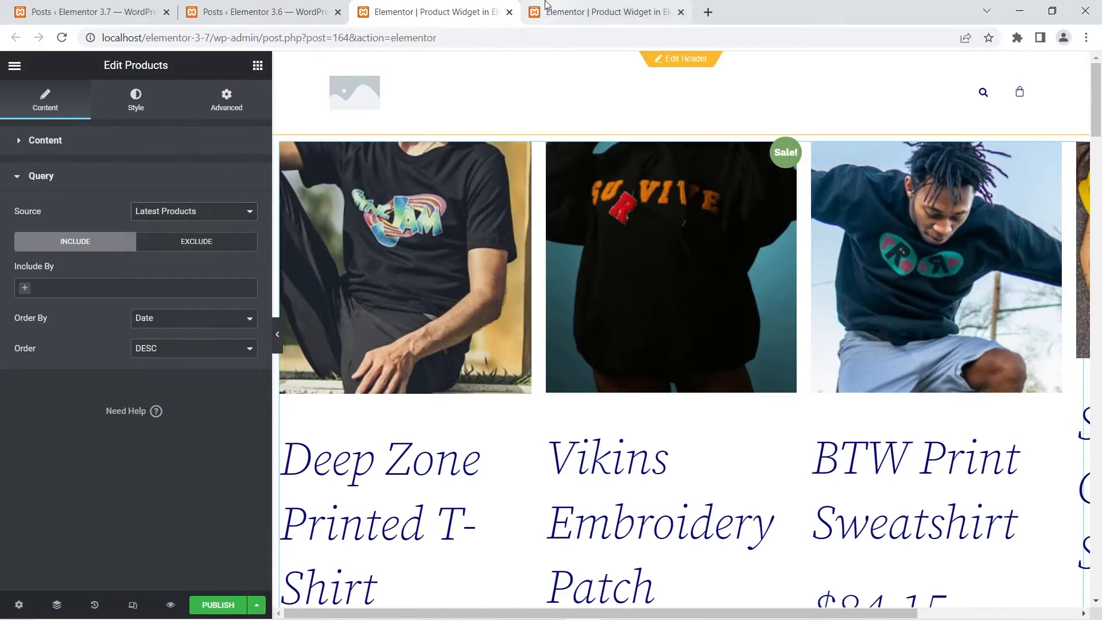
click(602, 12)
click(181, 212)
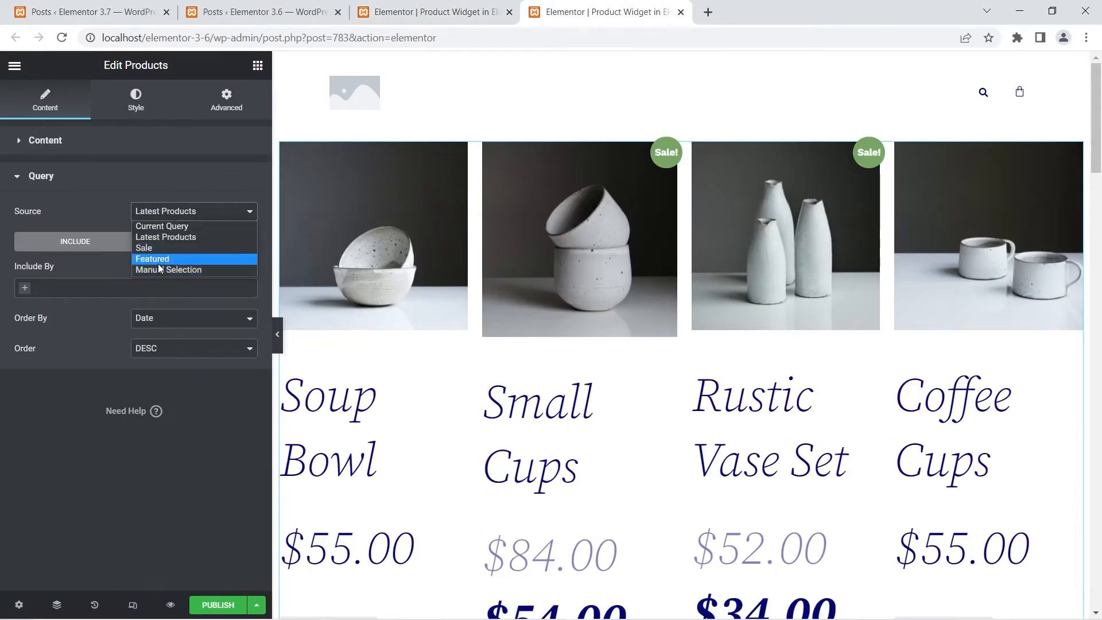
- Compare the Add to Cart button placement in the product grids of the 3.7 and 3.6 editors
click(423, 12)
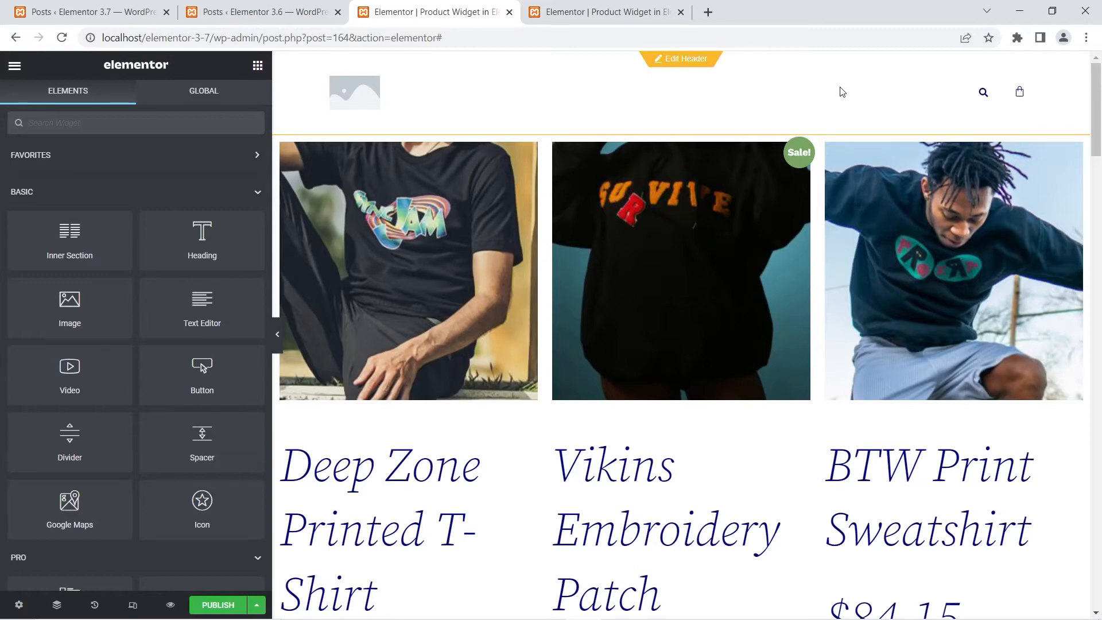
scroll(598, 239, down, 6)
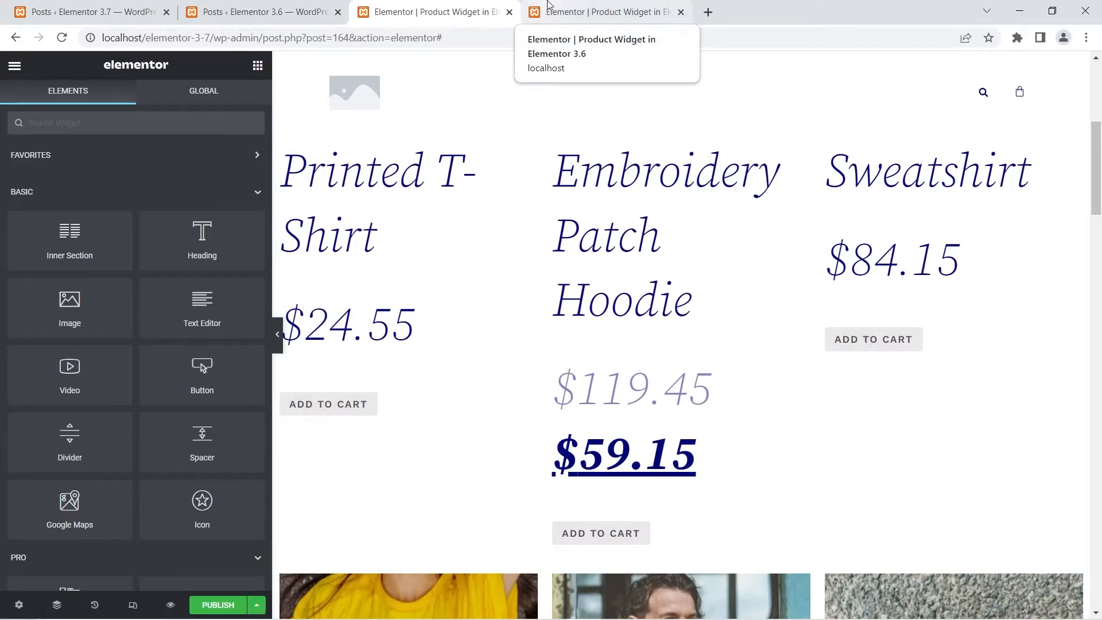
click(548, 5)
scroll(568, 373, down, 5)
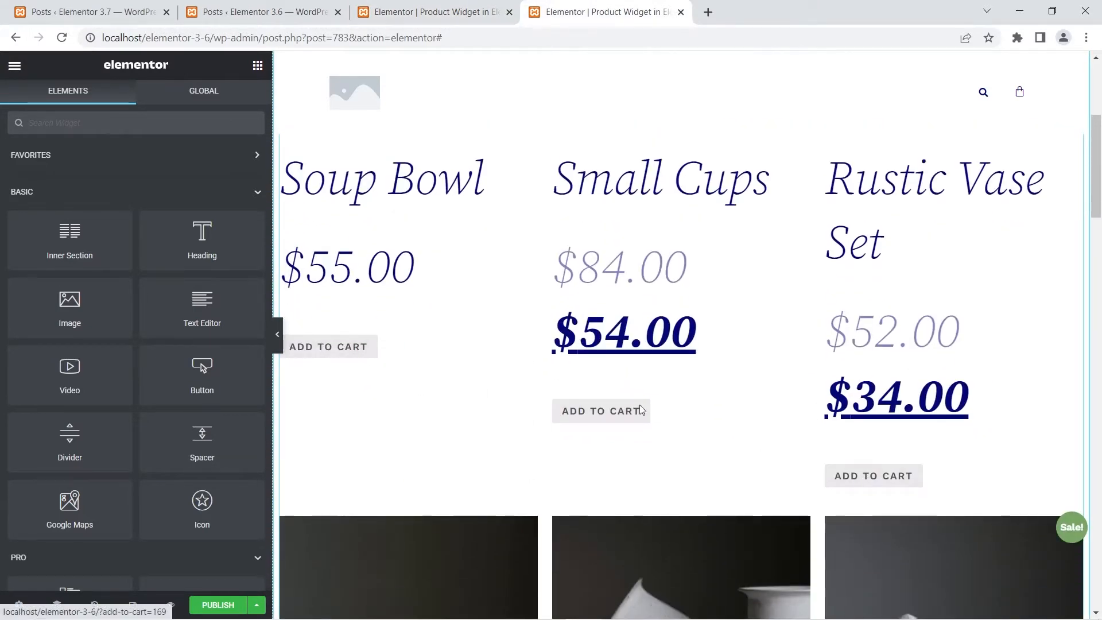
scroll(402, 359, up, 5)
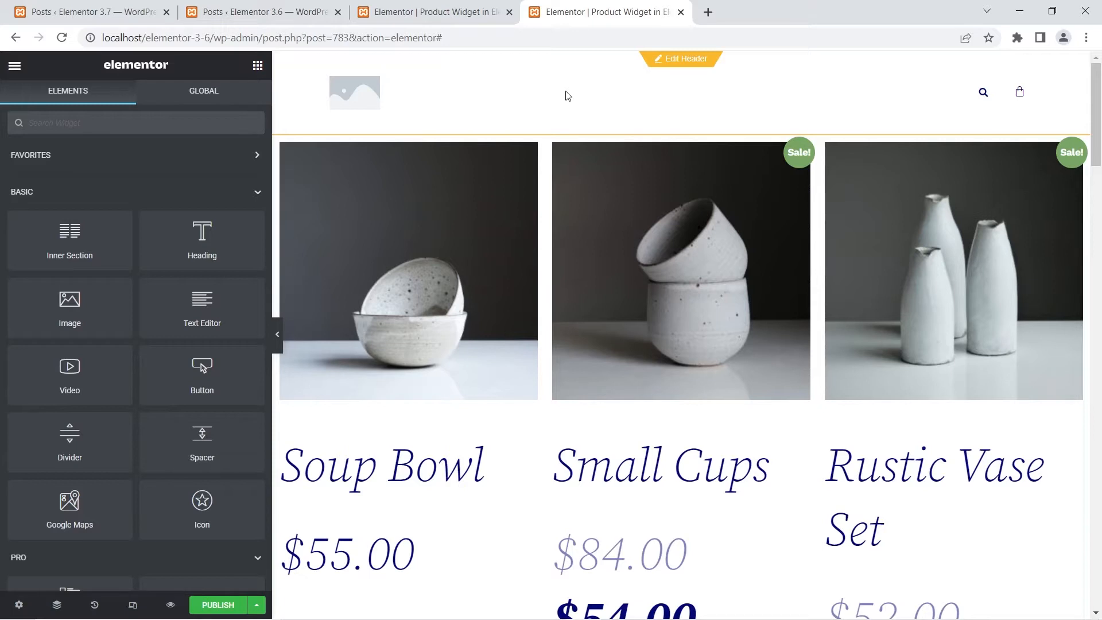
- Examine the Products, Box and Sale Flash style settings of the Products widget in the 3.6 editor
click(543, 150)
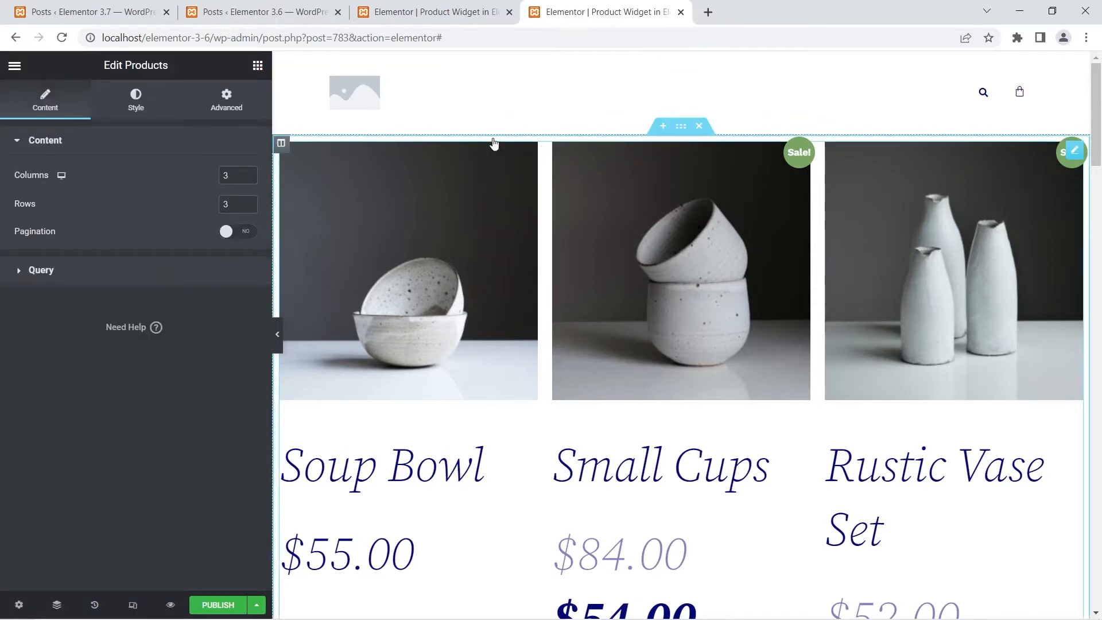
click(144, 109)
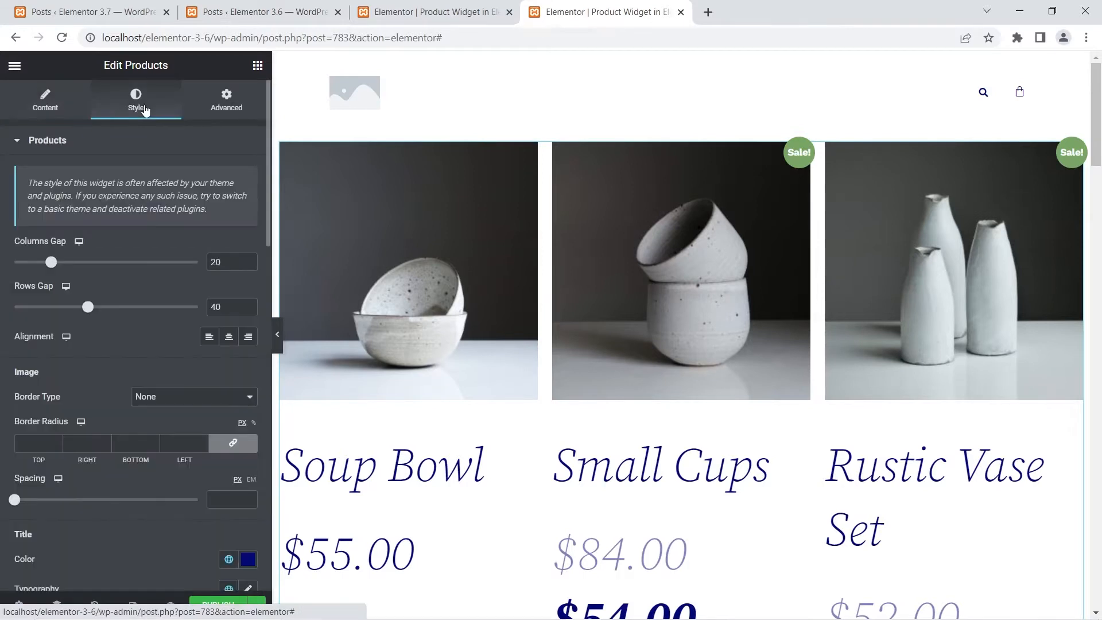
scroll(131, 277, down, 10)
scroll(131, 276, down, 6)
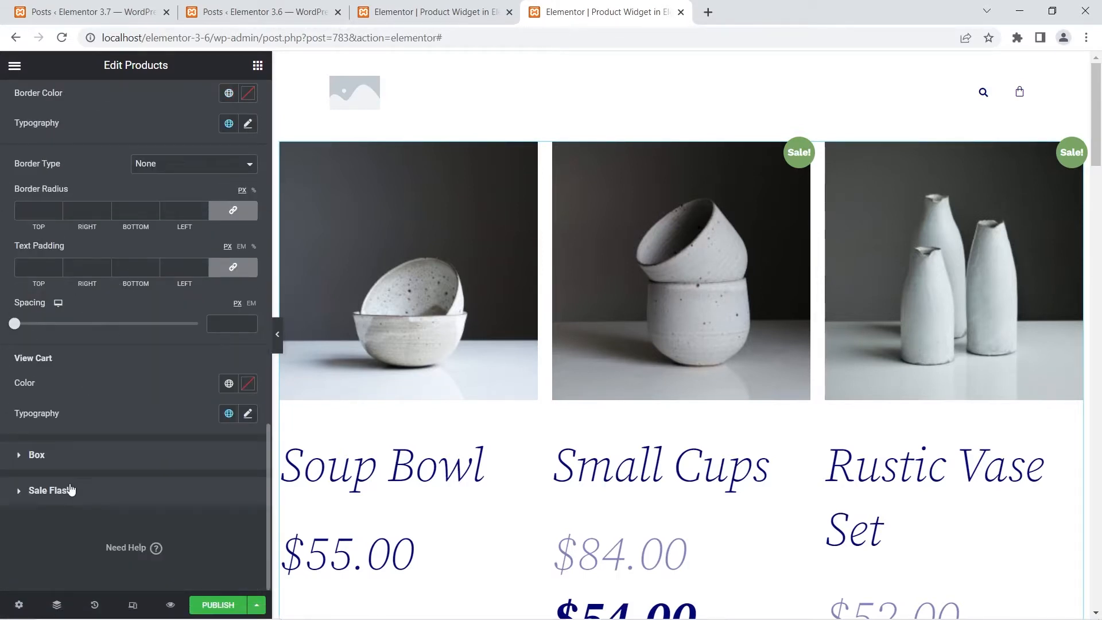
click(20, 456)
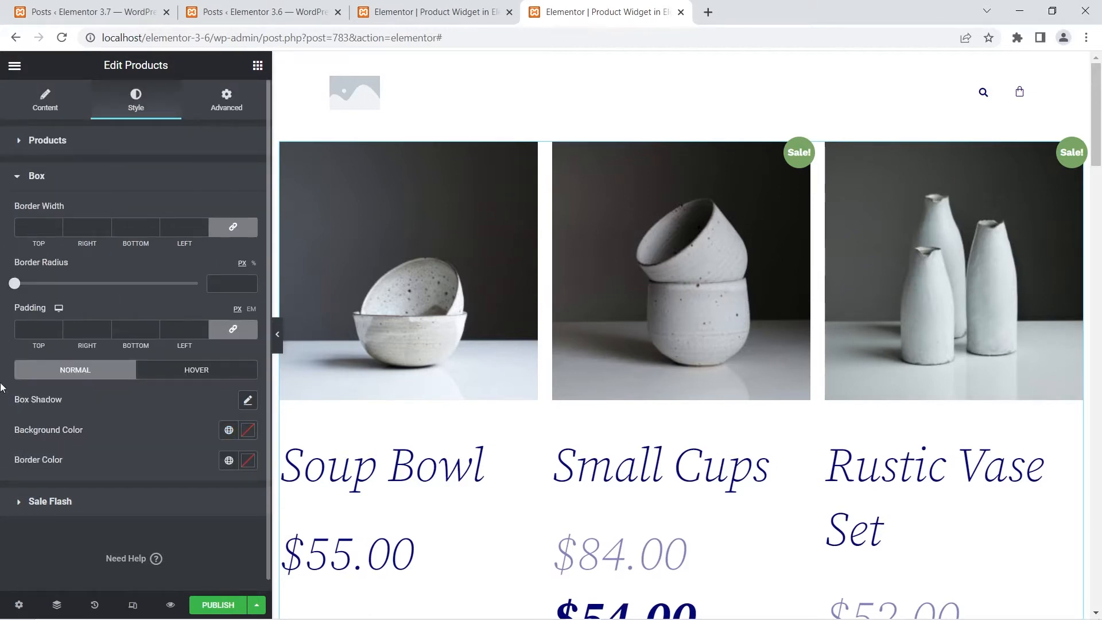
click(41, 503)
scroll(112, 414, down, 1)
scroll(112, 415, up, 1)
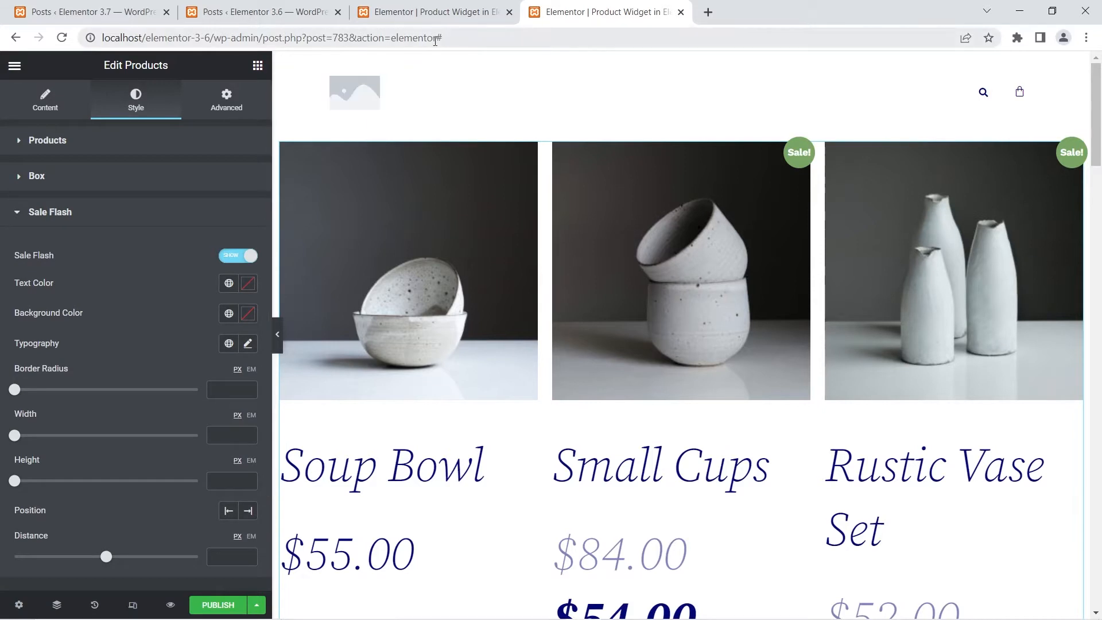
- Examine the Products widget's button and View Cart style settings in the 3.7 editor and the button alignment across its product rows
click(452, 12)
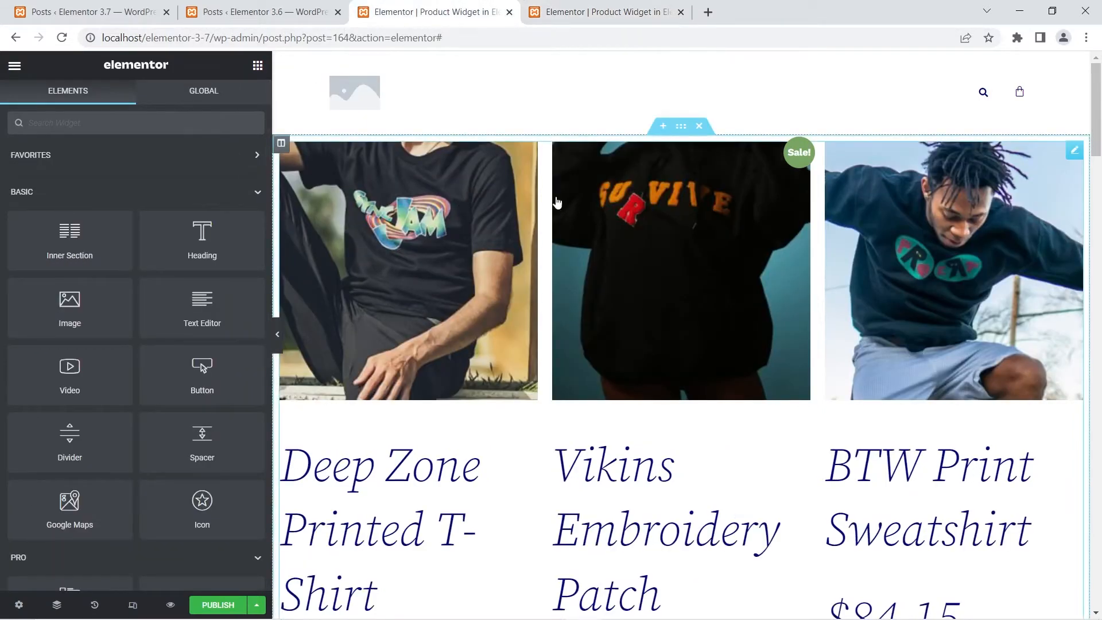
click(546, 208)
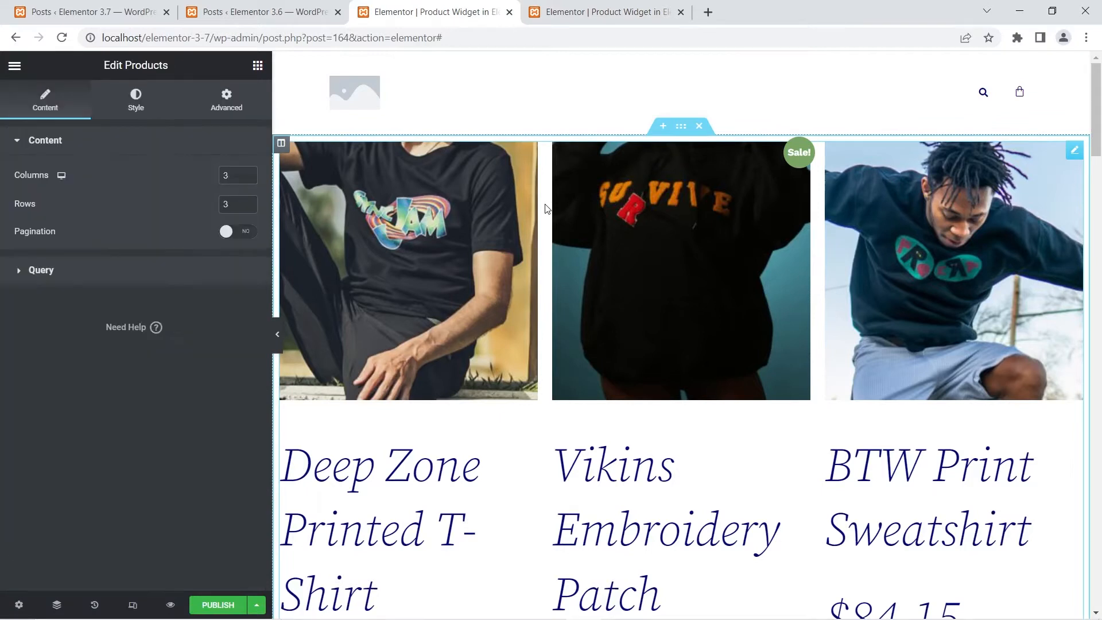
click(132, 101)
scroll(121, 232, down, 8)
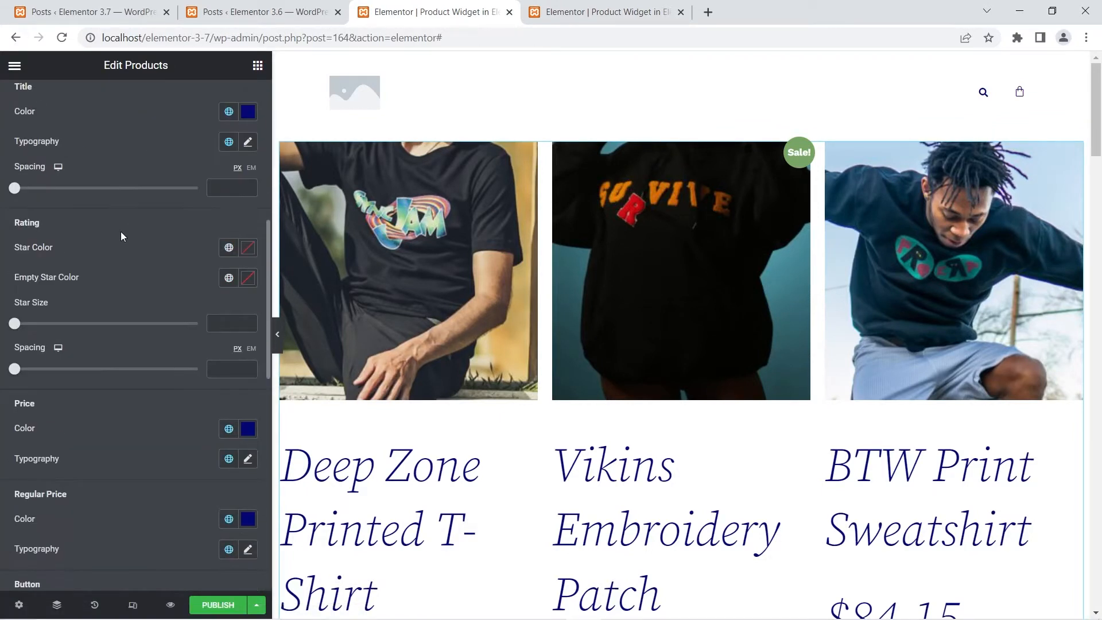
scroll(121, 232, down, 10)
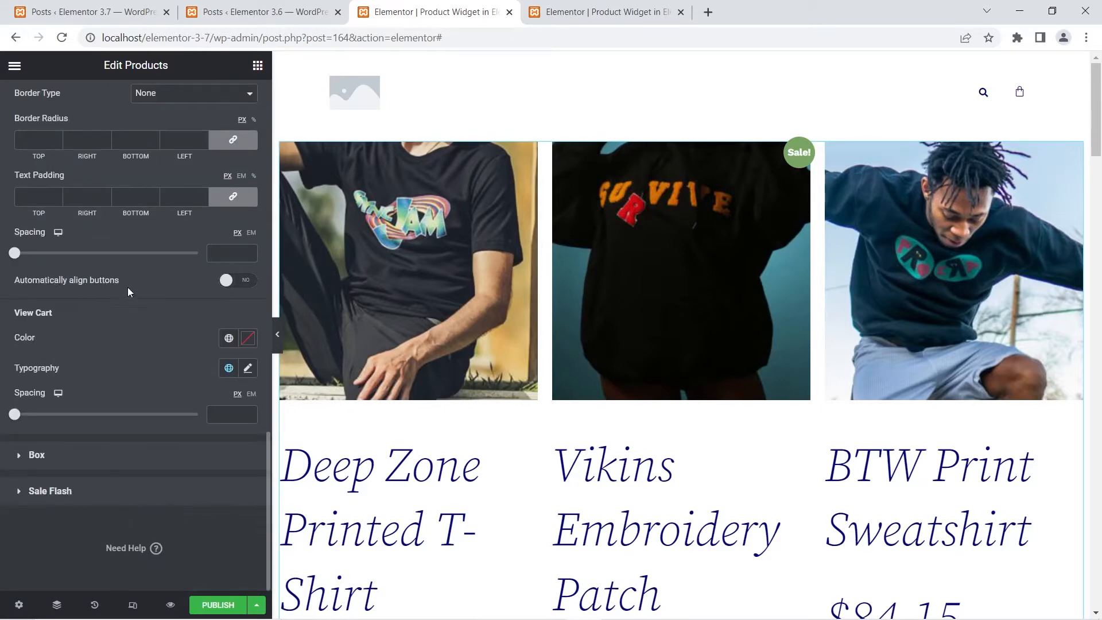
scroll(678, 252, down, 6)
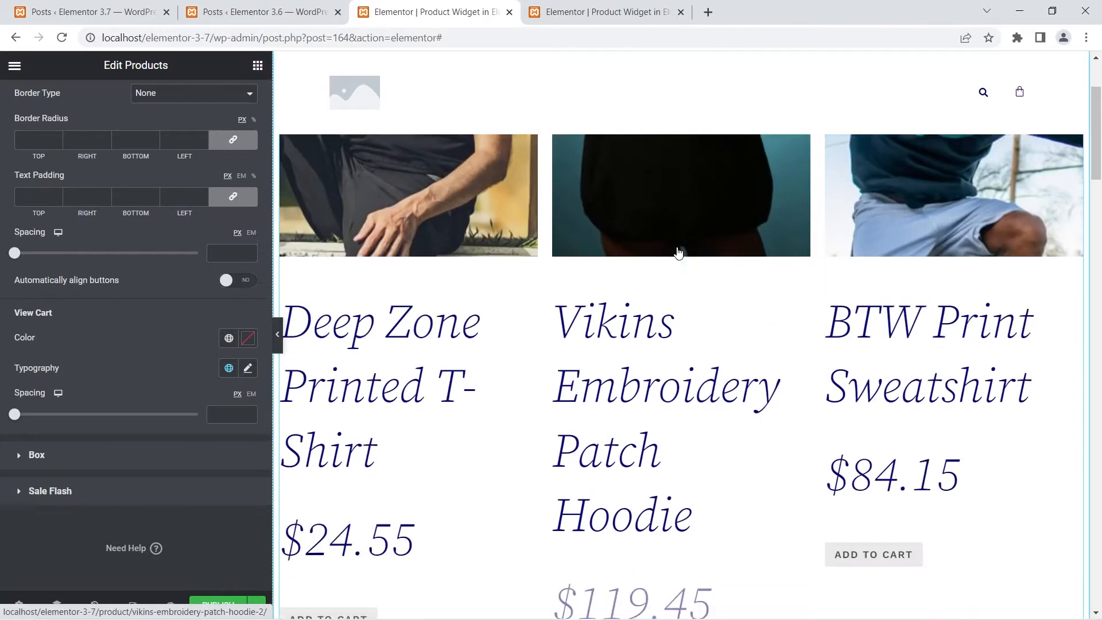
scroll(679, 252, down, 1)
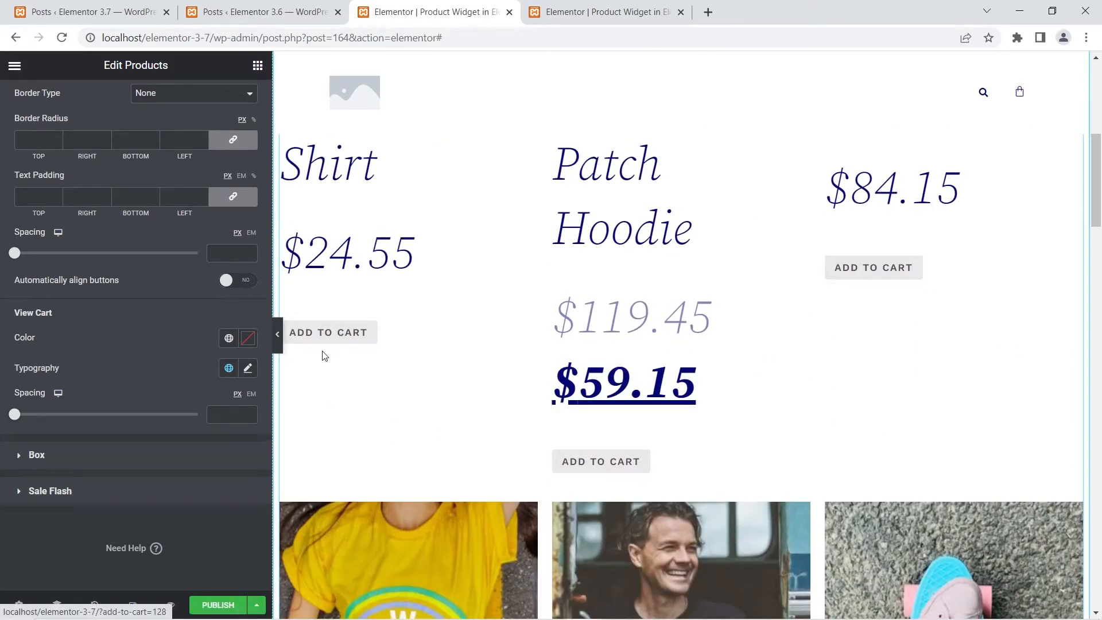
scroll(778, 419, down, 10)
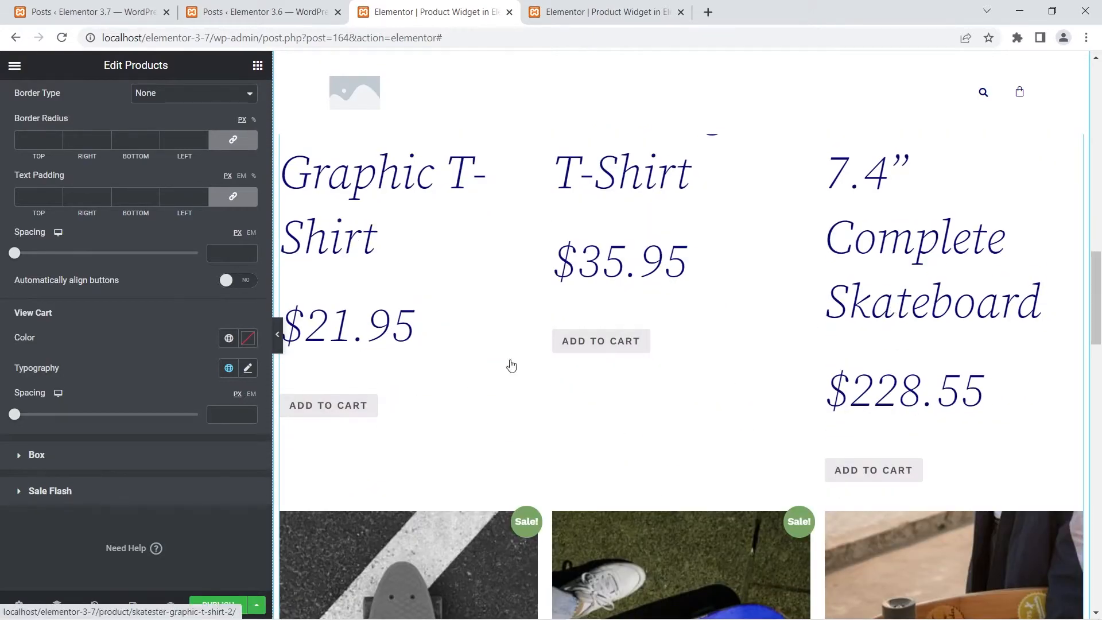
scroll(511, 348, up, 8)
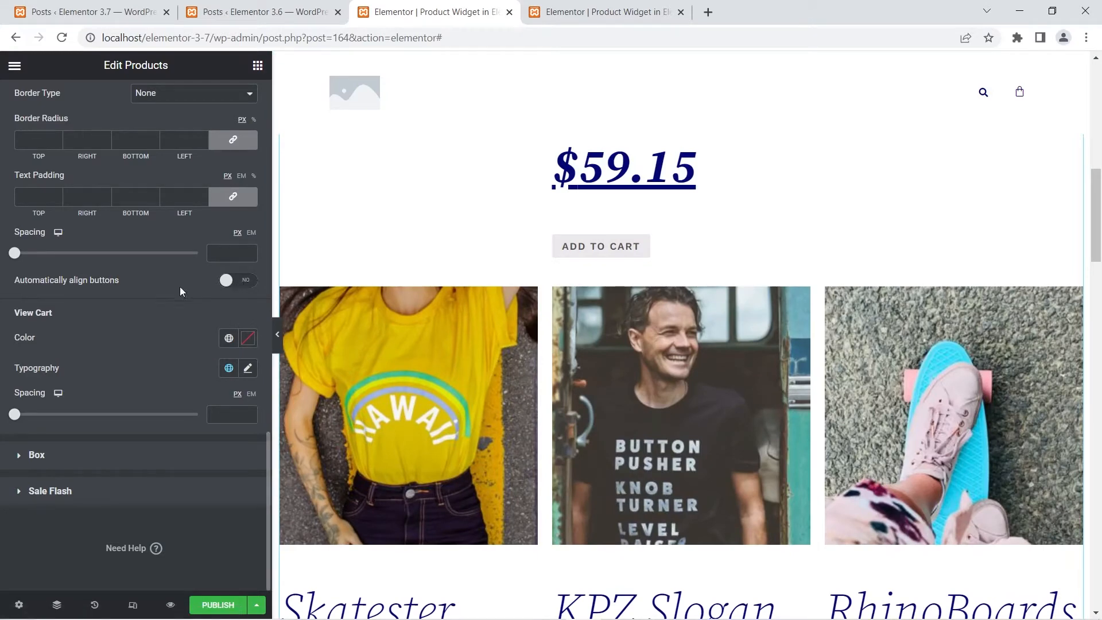
- Enable automatic button alignment on the 3.7 Products widget and check the Add to Cart buttons in every product row
double_click(55, 279)
click(61, 280)
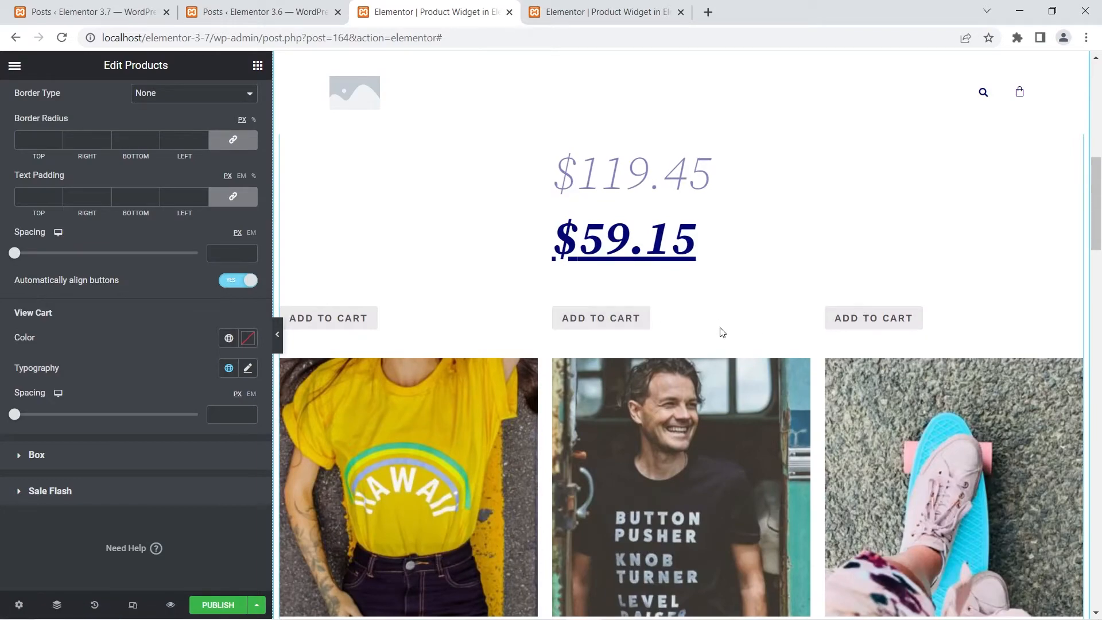
scroll(889, 325, up, 5)
scroll(891, 327, up, 10)
scroll(849, 336, down, 5)
scroll(848, 336, down, 2)
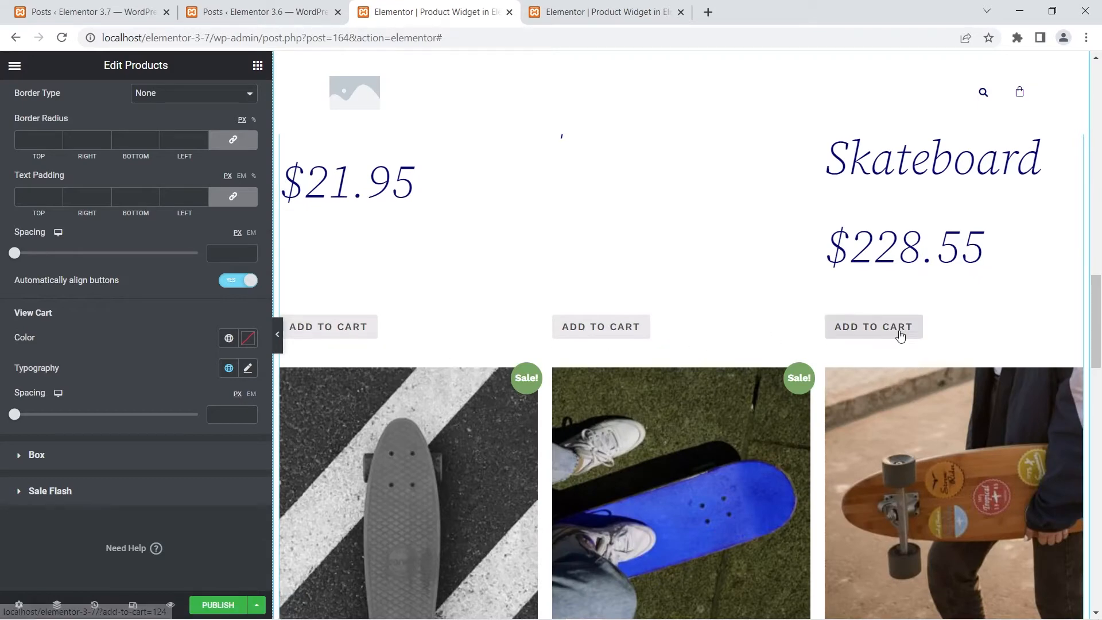
scroll(638, 377, down, 10)
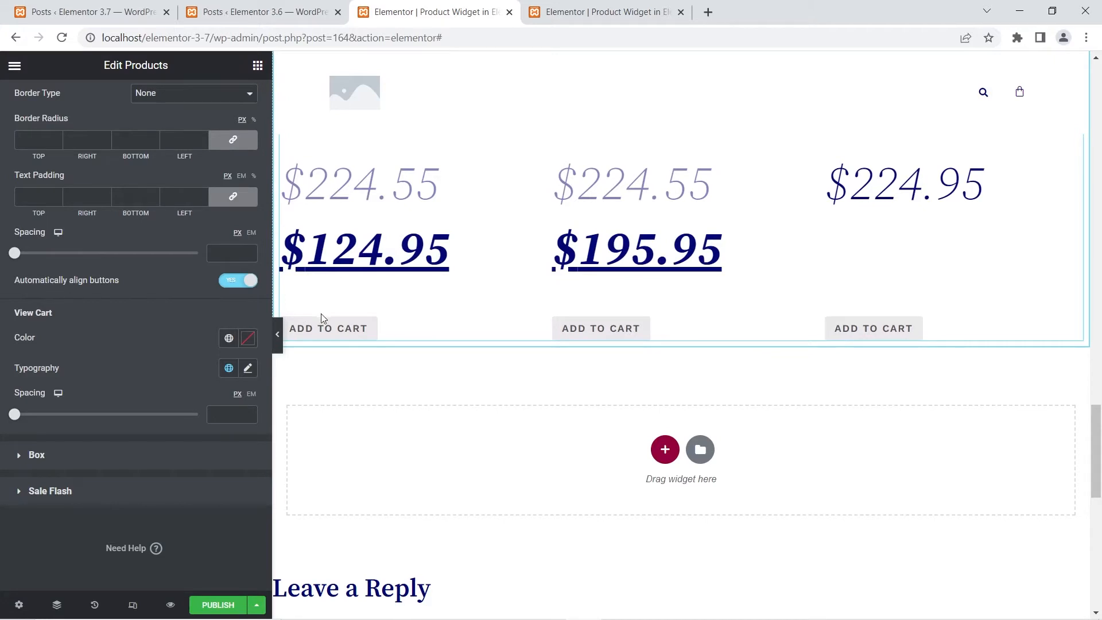
- Disable automatic button alignment on the 3.7 Products widget and review the unaligned Add to Cart buttons
click(235, 282)
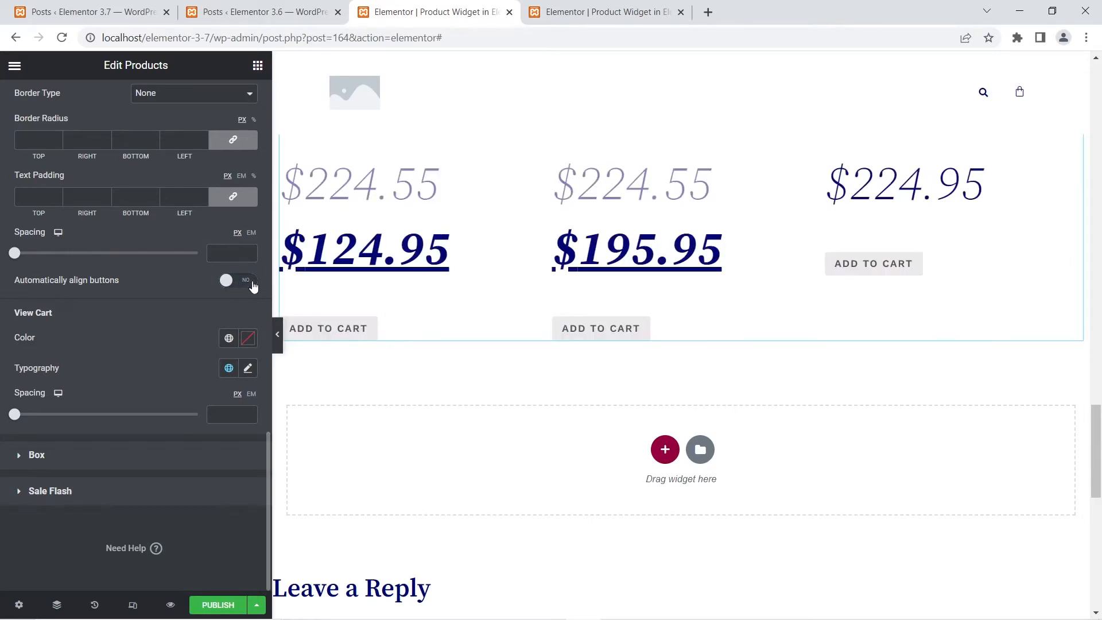
scroll(538, 310, up, 5)
scroll(538, 311, up, 8)
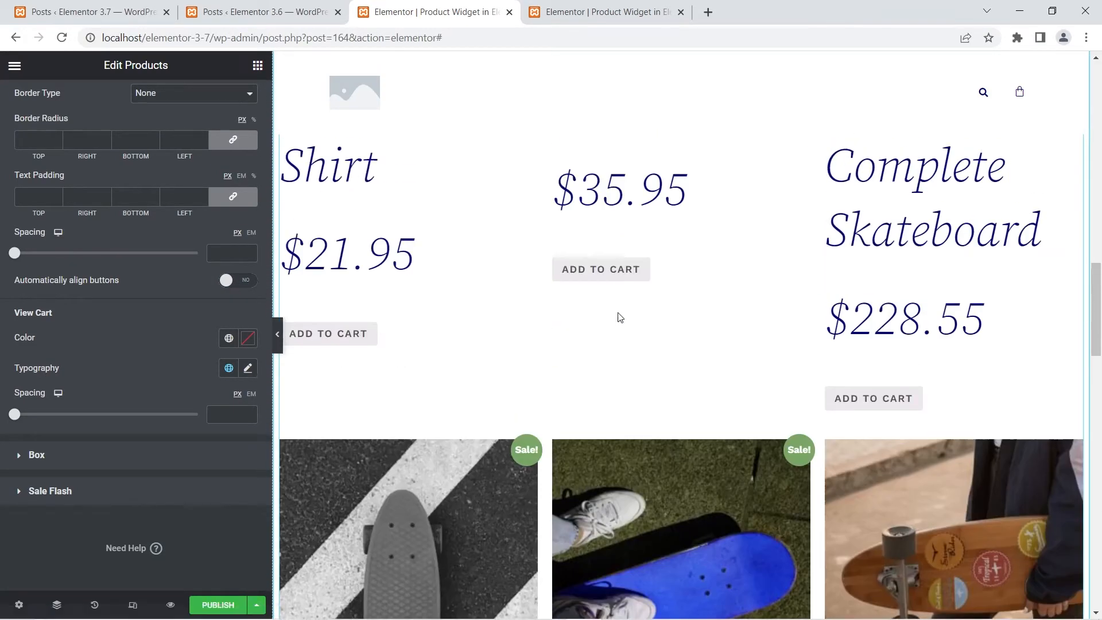
scroll(500, 339, up, 10)
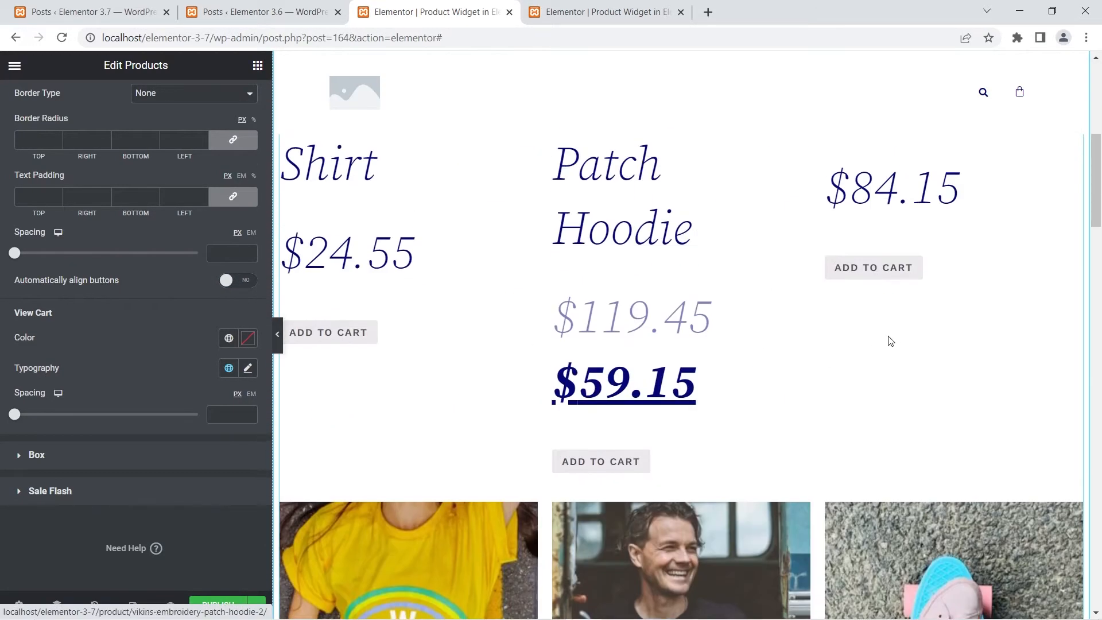
- Re-enable automatic button alignment on the 3.7 Products widget and look over the product grid
click(237, 281)
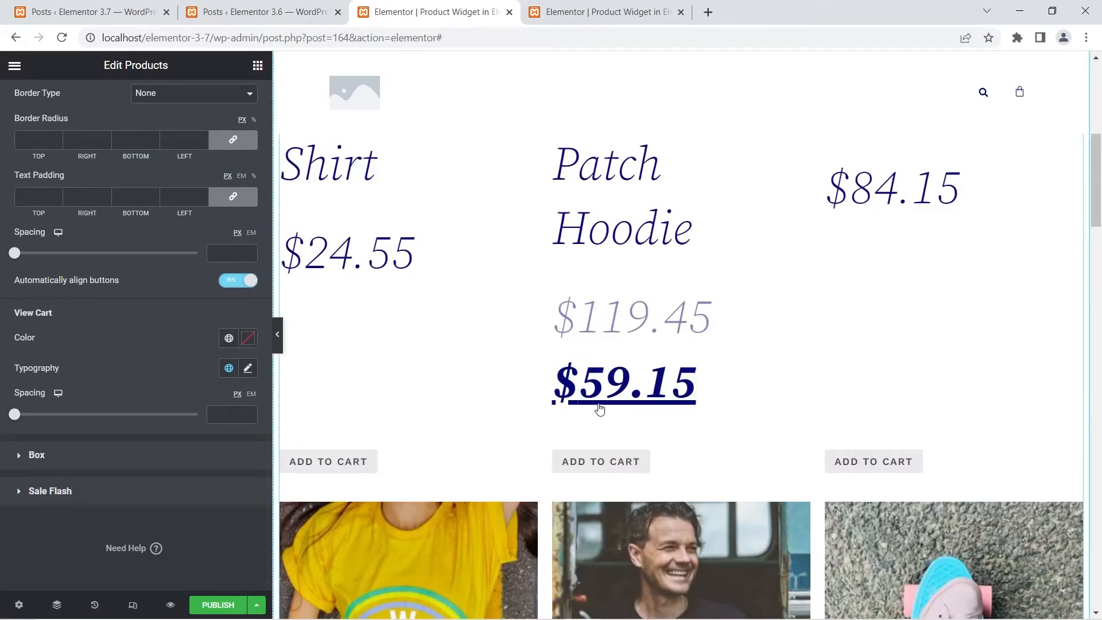
scroll(600, 418, down, 6)
scroll(599, 424, down, 20)
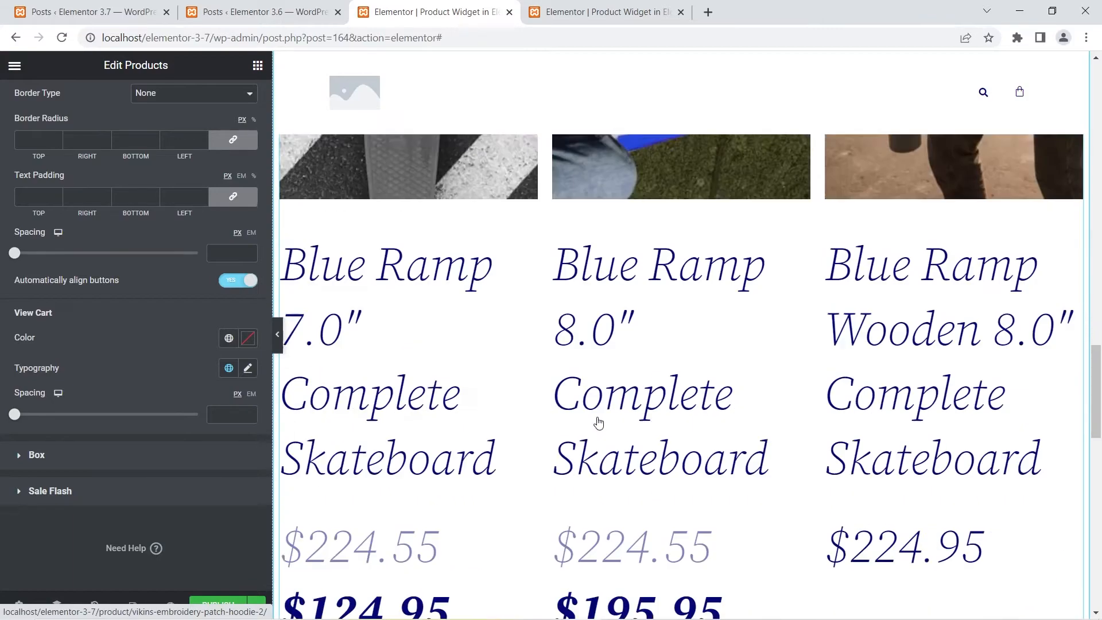
scroll(584, 404, up, 12)
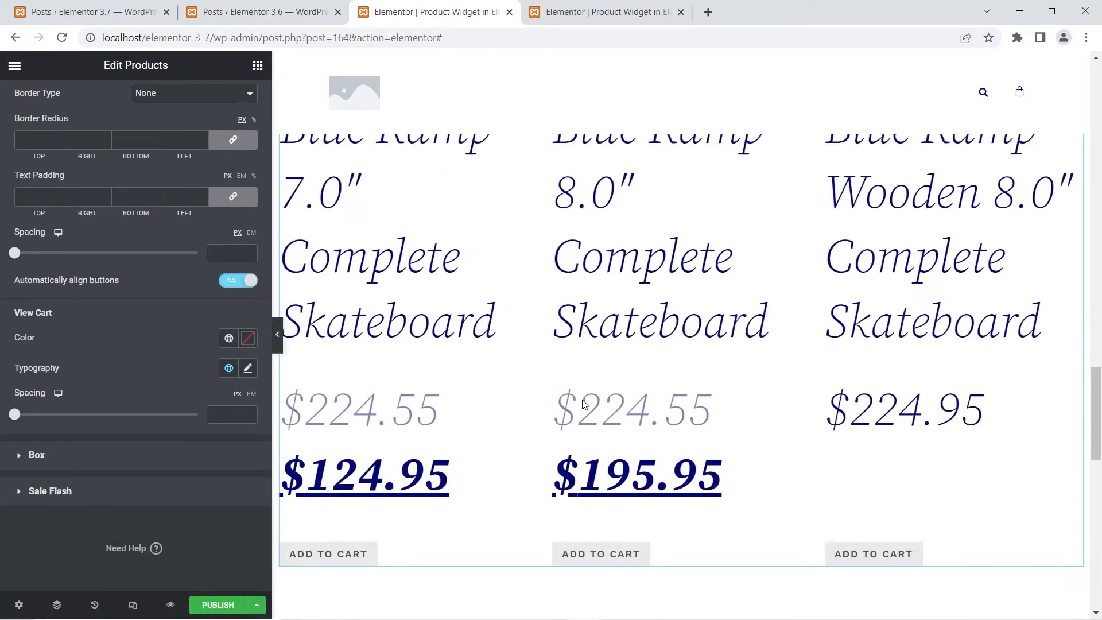
scroll(584, 405, up, 20)
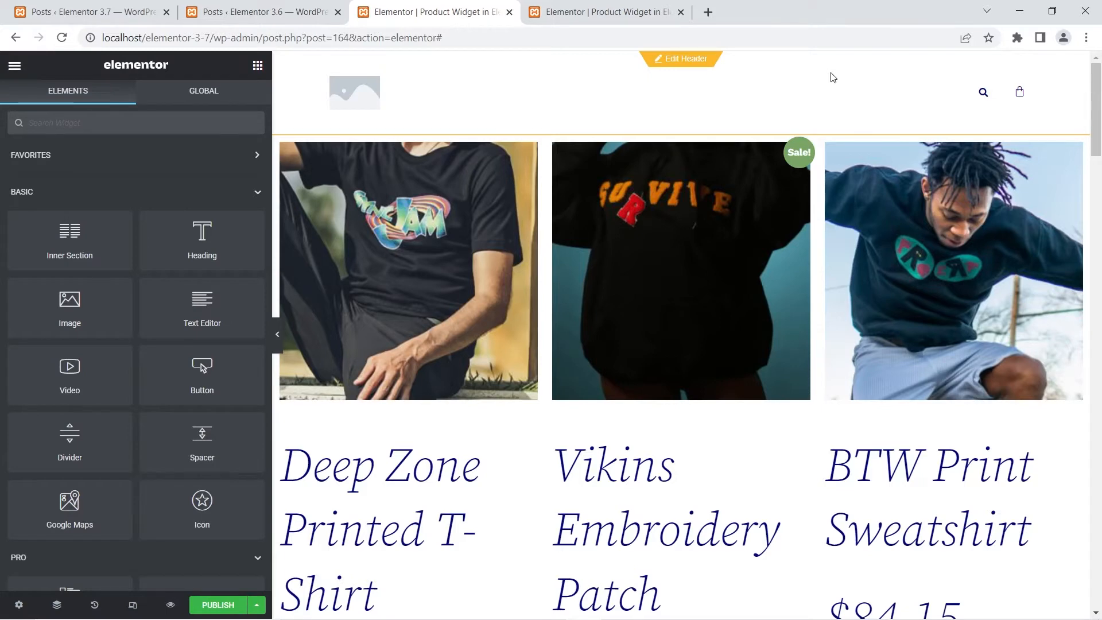
- Add the Deep Zone Printed T-Shirt to the cart in the 3.7 product grid to bring up its View Cart link
scroll(580, 348, down, 6)
scroll(580, 348, down, 1)
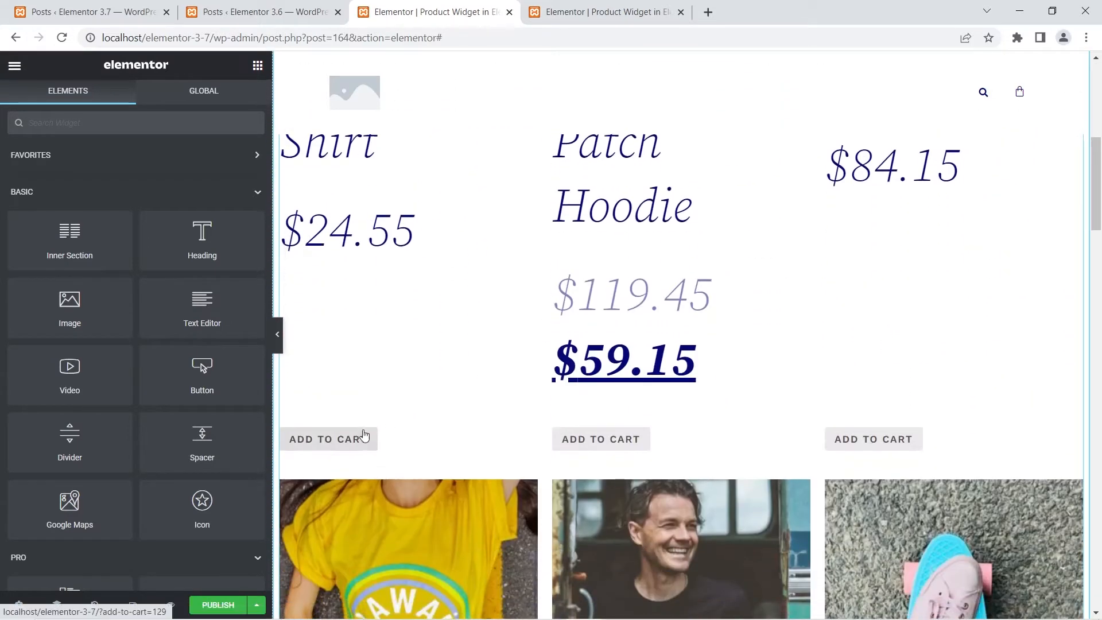
click(352, 440)
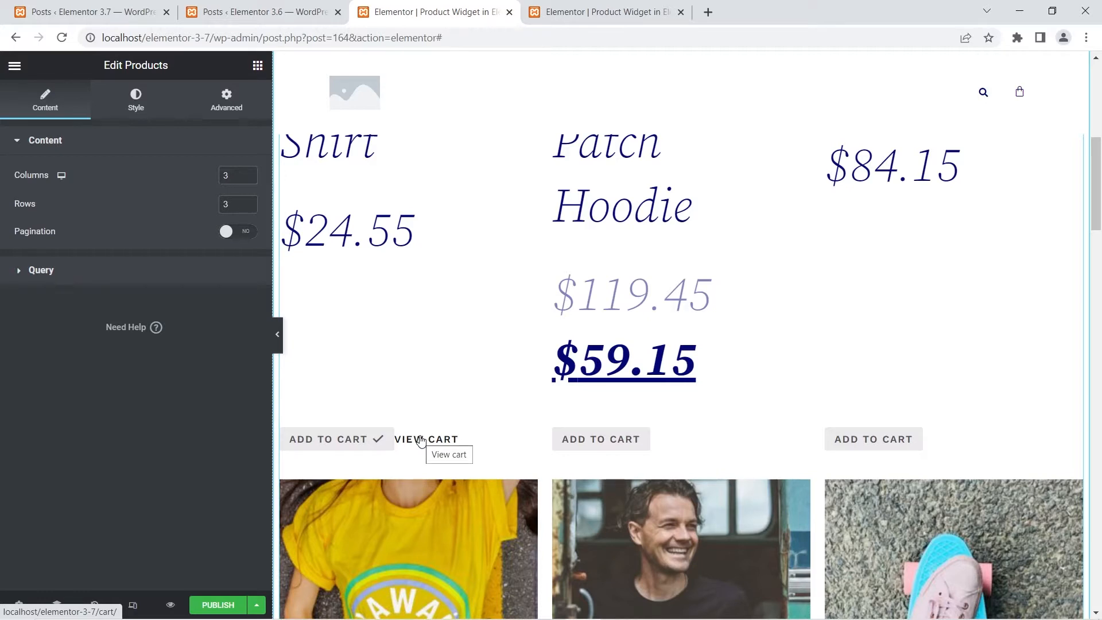
- Switch to the 3.6 editor and add the Soup Bowl to the cart from its product grid
click(583, 9)
scroll(523, 418, down, 5)
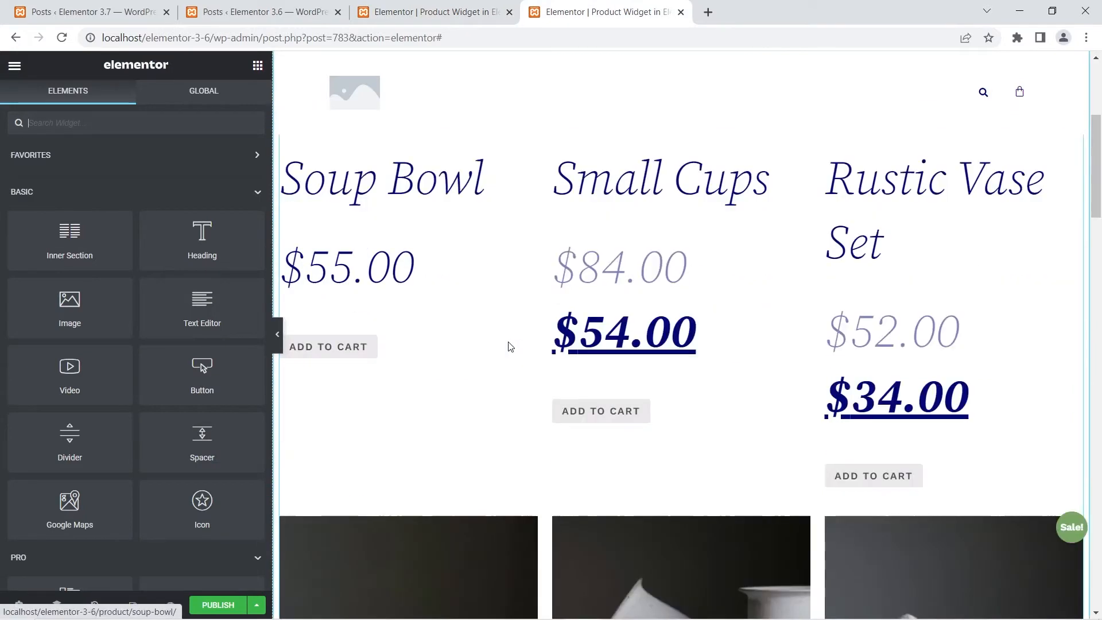
click(346, 350)
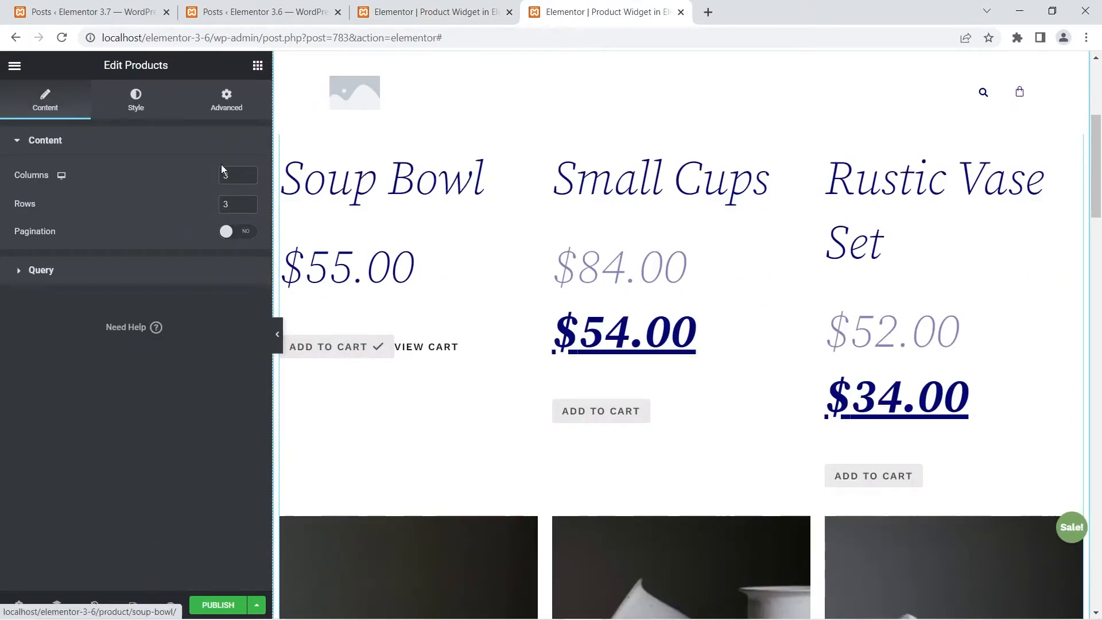
- Set the Button spacing to 0 px in the 3.6 Products widget's style settings
click(129, 93)
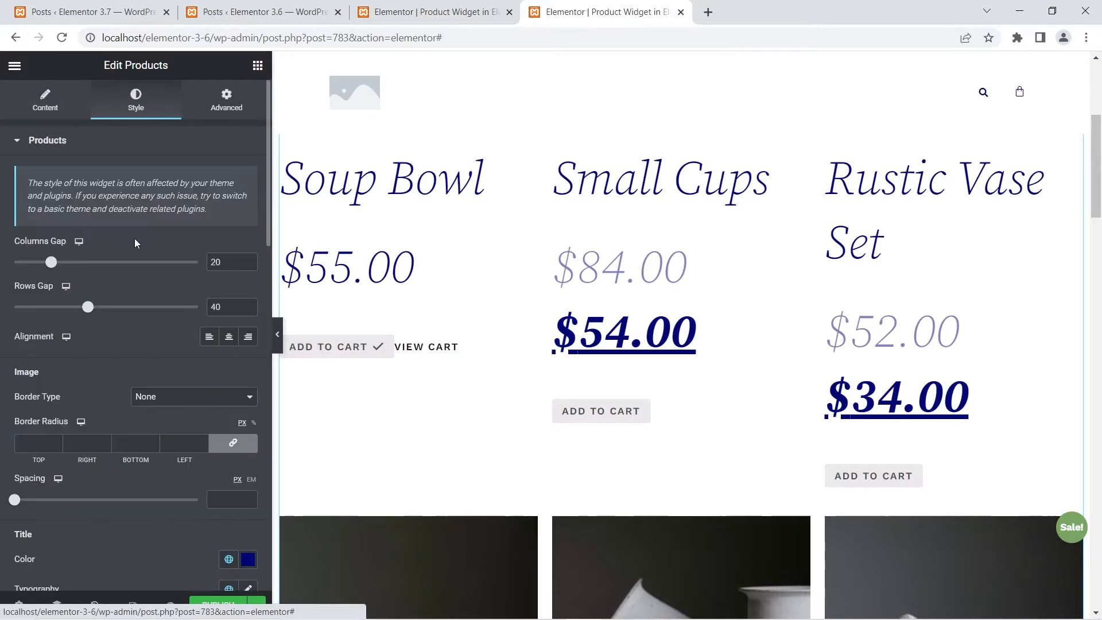
scroll(137, 243, down, 3)
scroll(137, 247, down, 12)
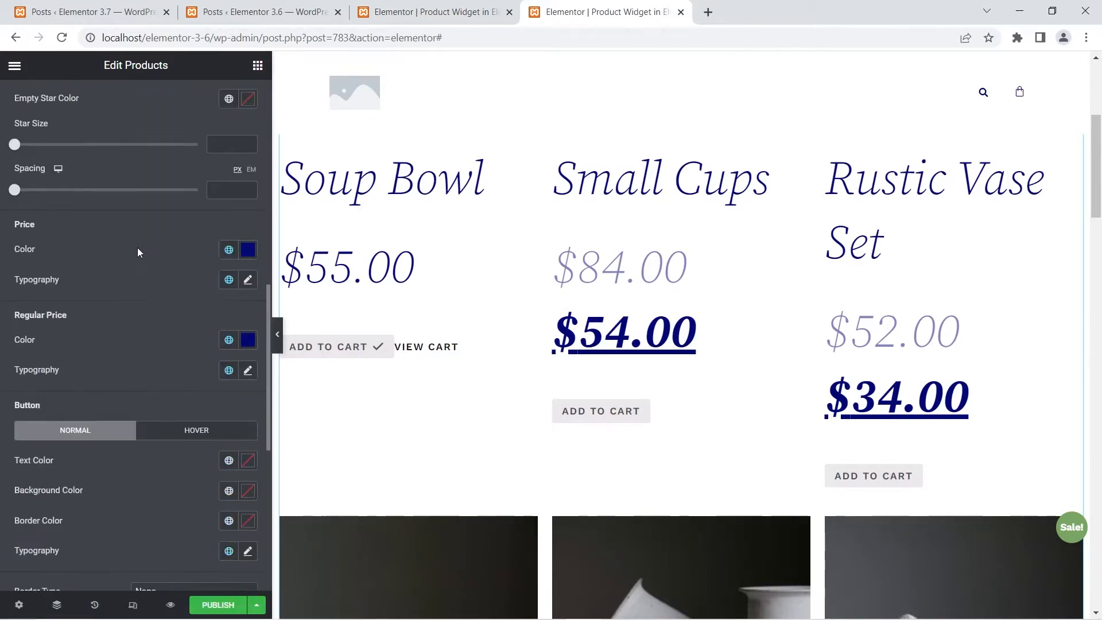
scroll(138, 252, down, 5)
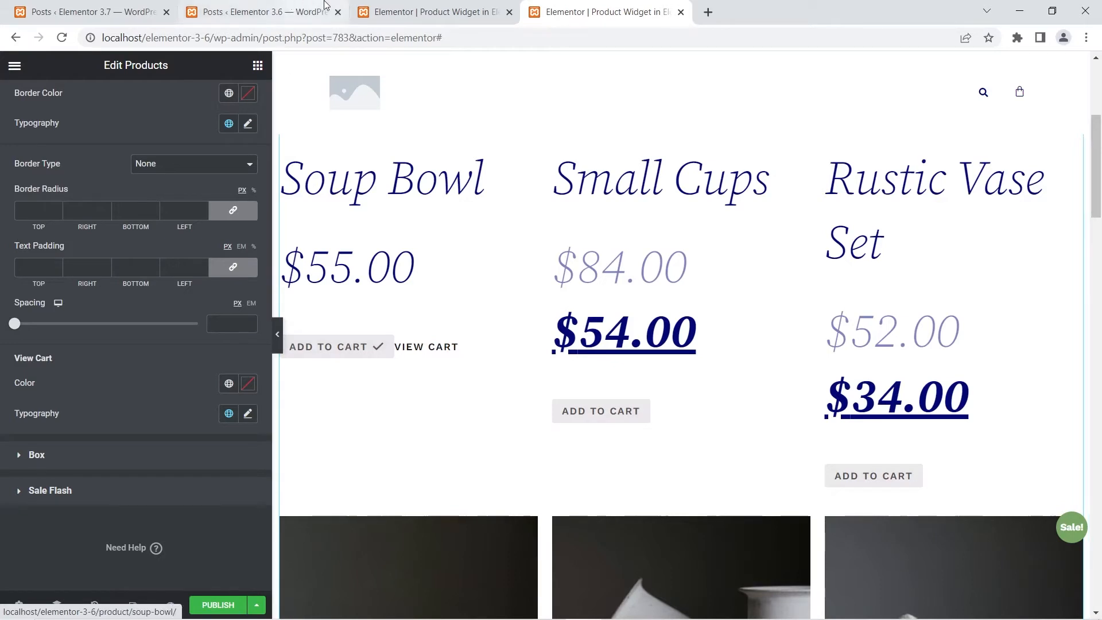
mouse_move(25, 327)
mouse_down()
mouse_move(66, 325)
mouse_move(14, 327)
mouse_up()
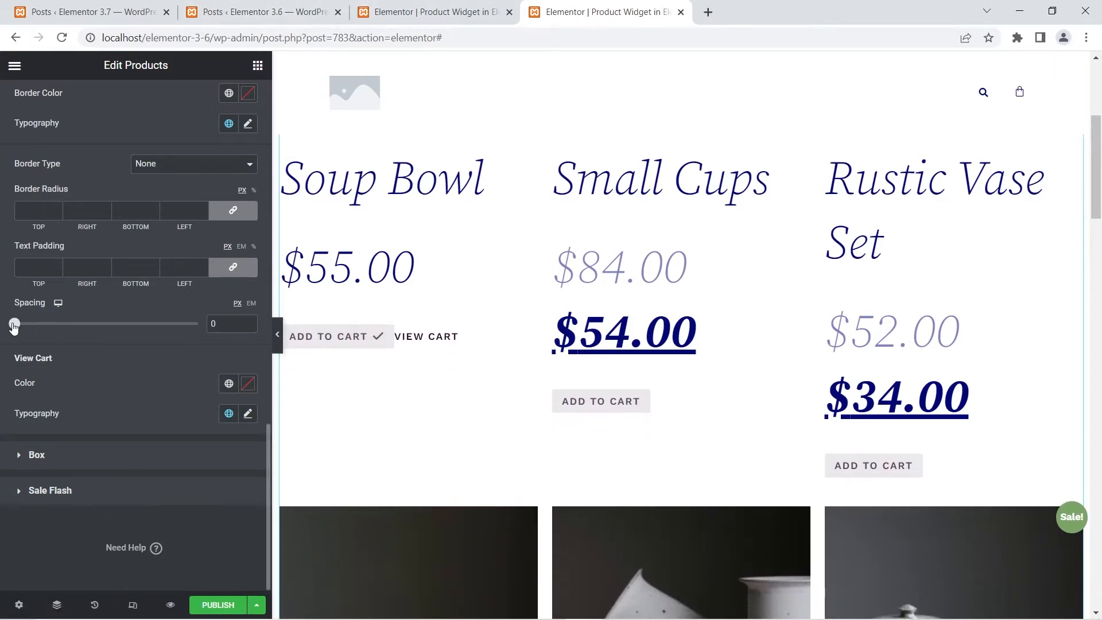
- Switch to the 3.7 editor and set the View Cart spacing to 16 px in the Products widget's style settings
click(480, 8)
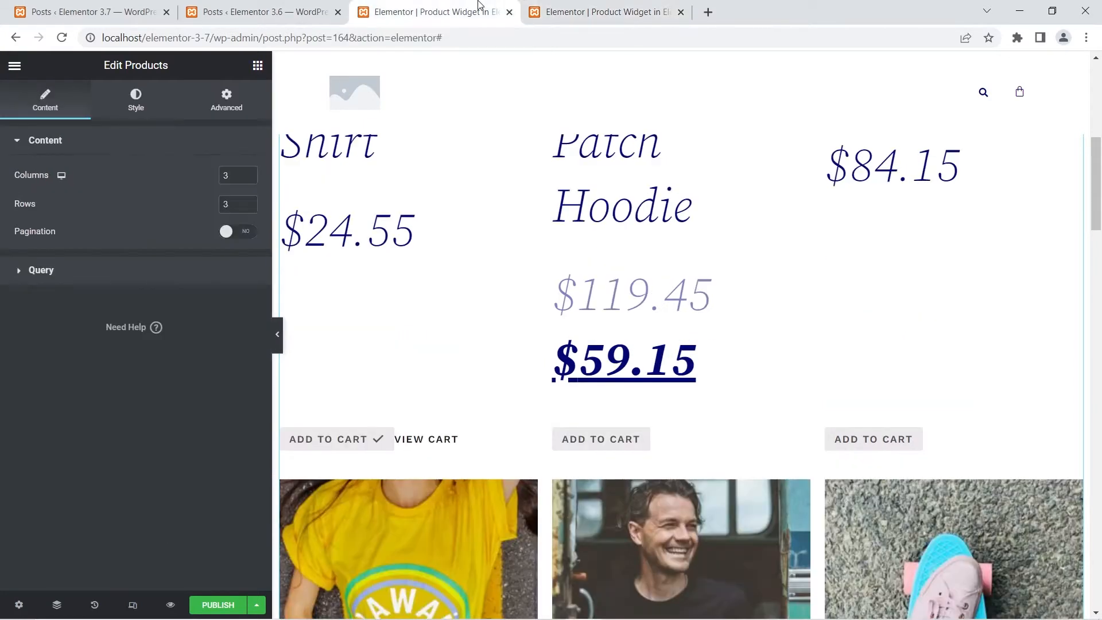
click(134, 103)
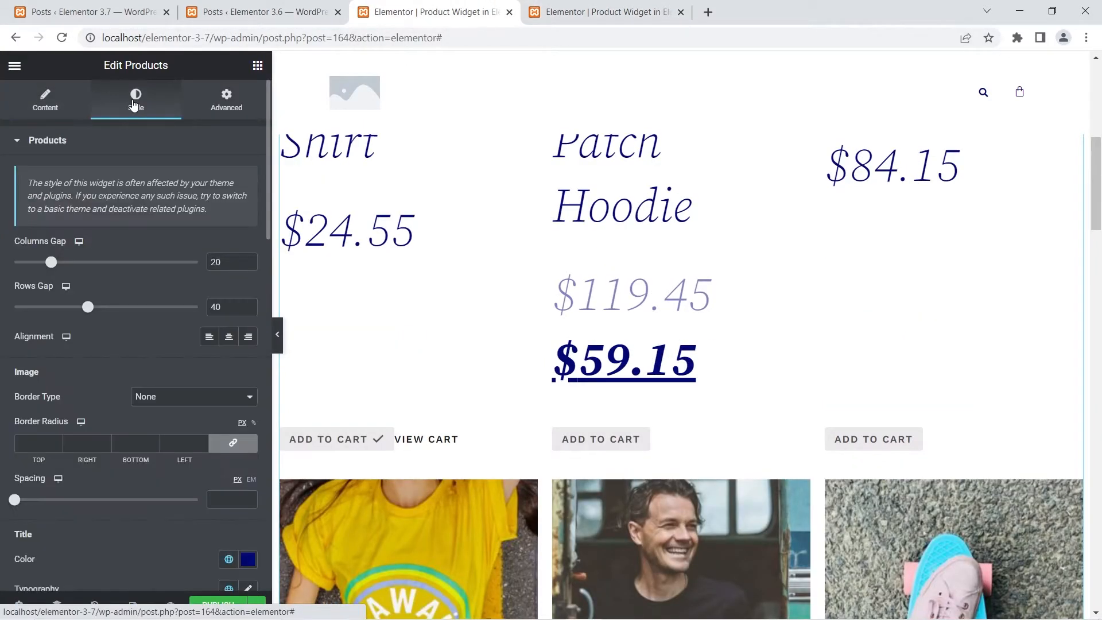
scroll(132, 236, down, 10)
scroll(135, 247, down, 10)
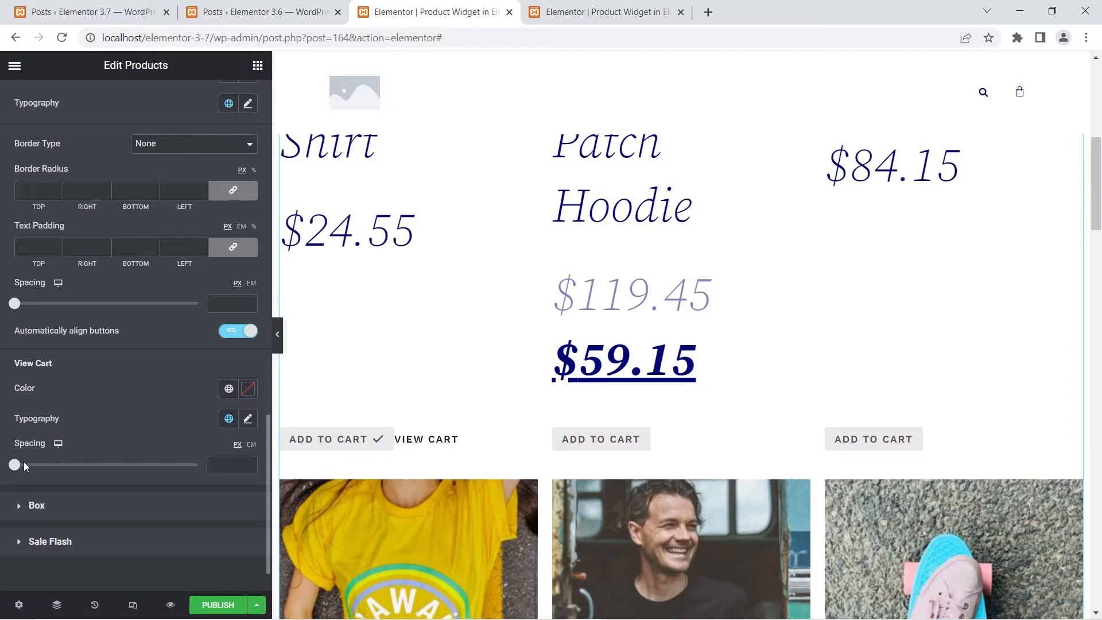
drag(15, 468, 81, 474)
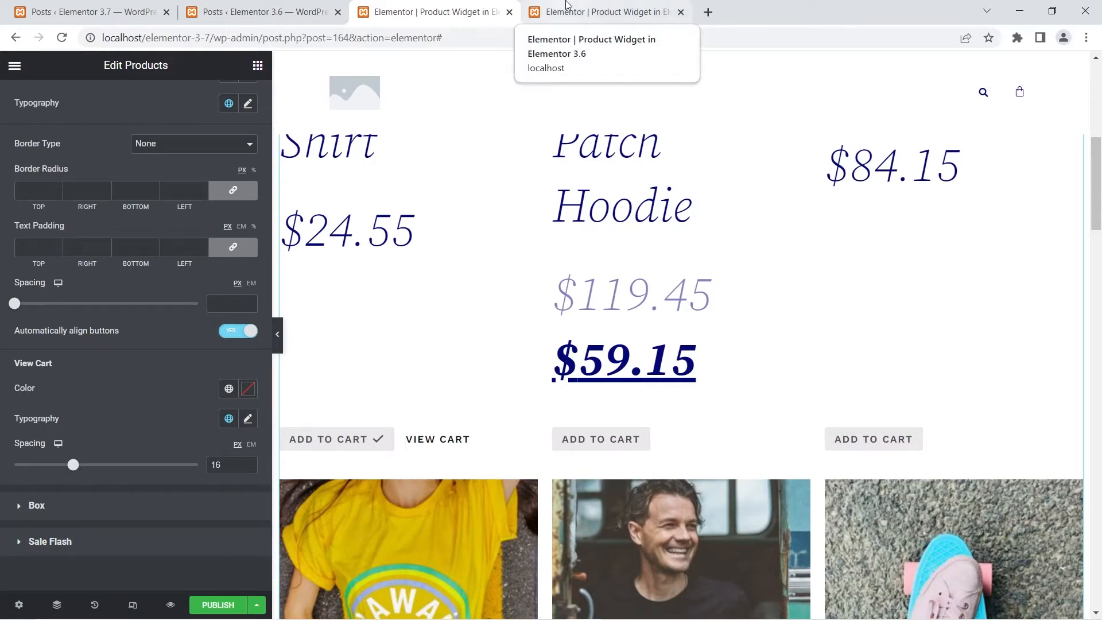
- Check the View Cart style options in the 3.6 editor, and return to 3.7 to reduce the View Cart spacing slightly
click(567, 4)
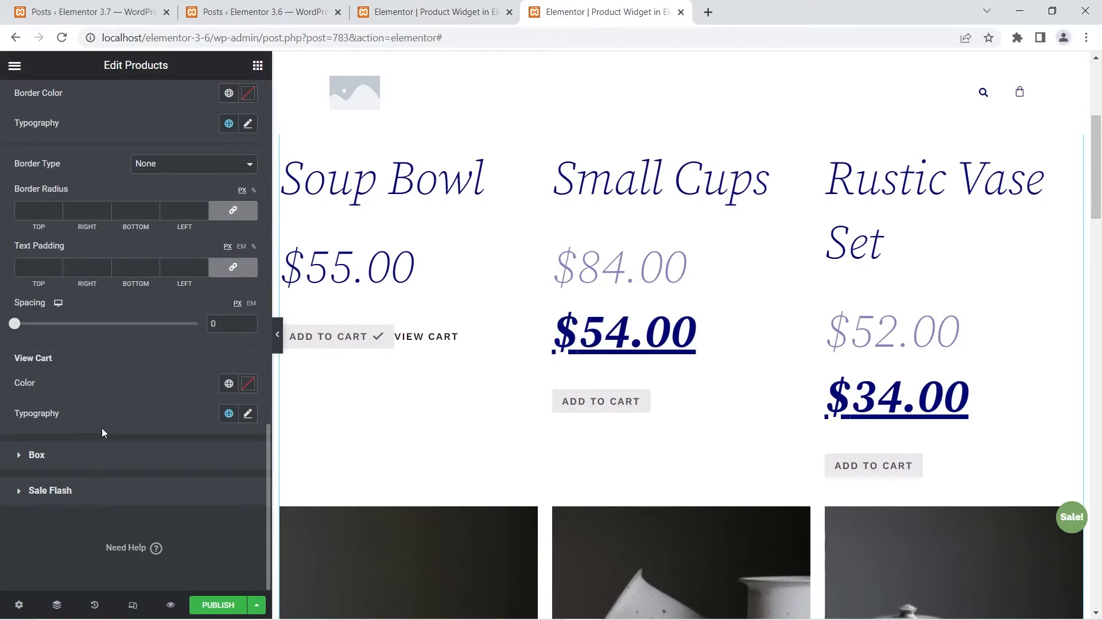
click(433, 12)
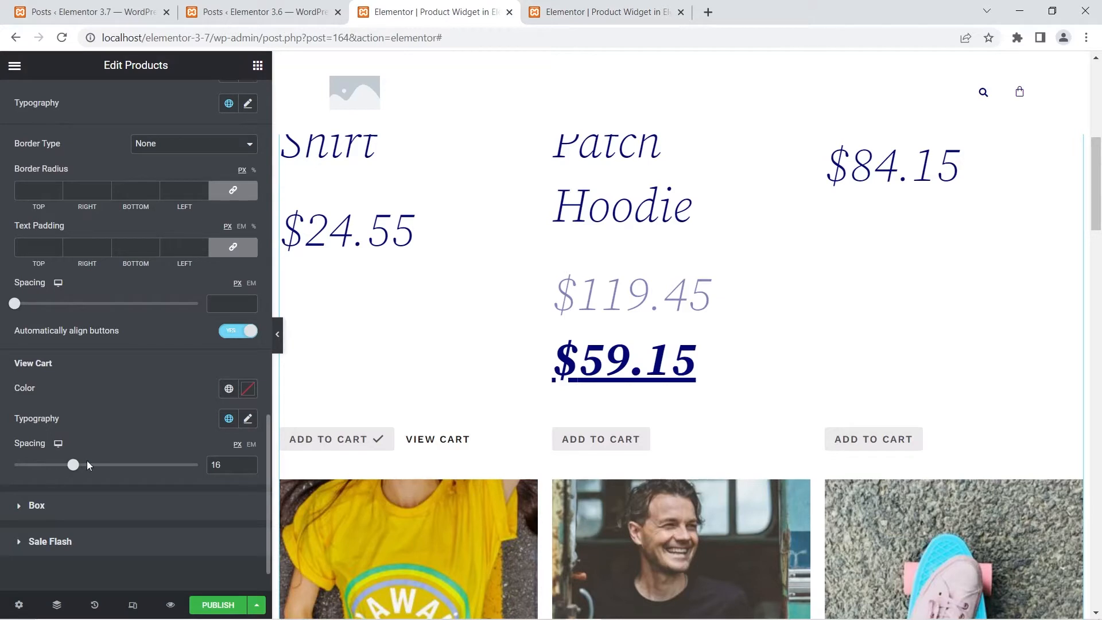
mouse_move(77, 464)
mouse_down()
mouse_move(119, 465)
mouse_move(58, 465)
mouse_move(123, 465)
mouse_move(58, 465)
mouse_up()
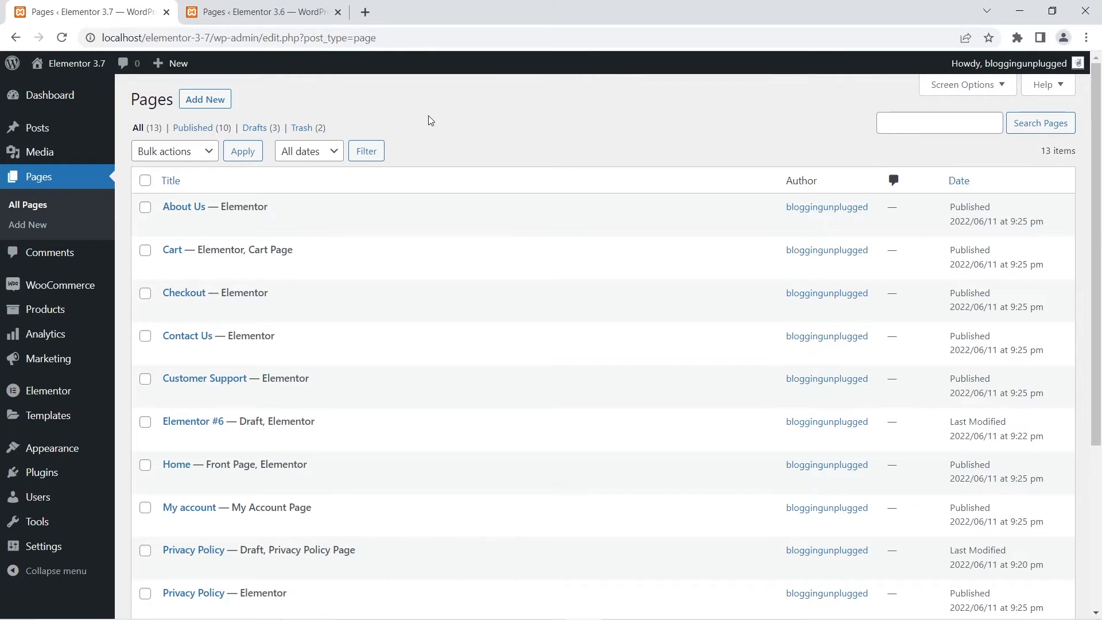
- Open the 3.6 site's Cart page with Elementor in a new tab and display the Cart widget's Coupon settings
click(259, 5)
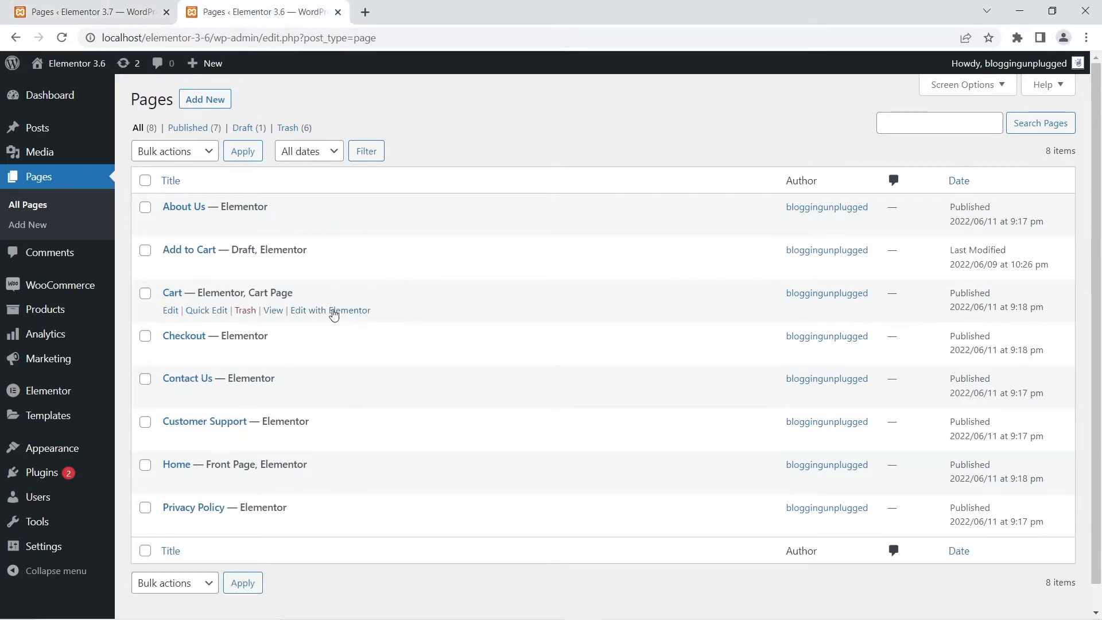
right_click(338, 311)
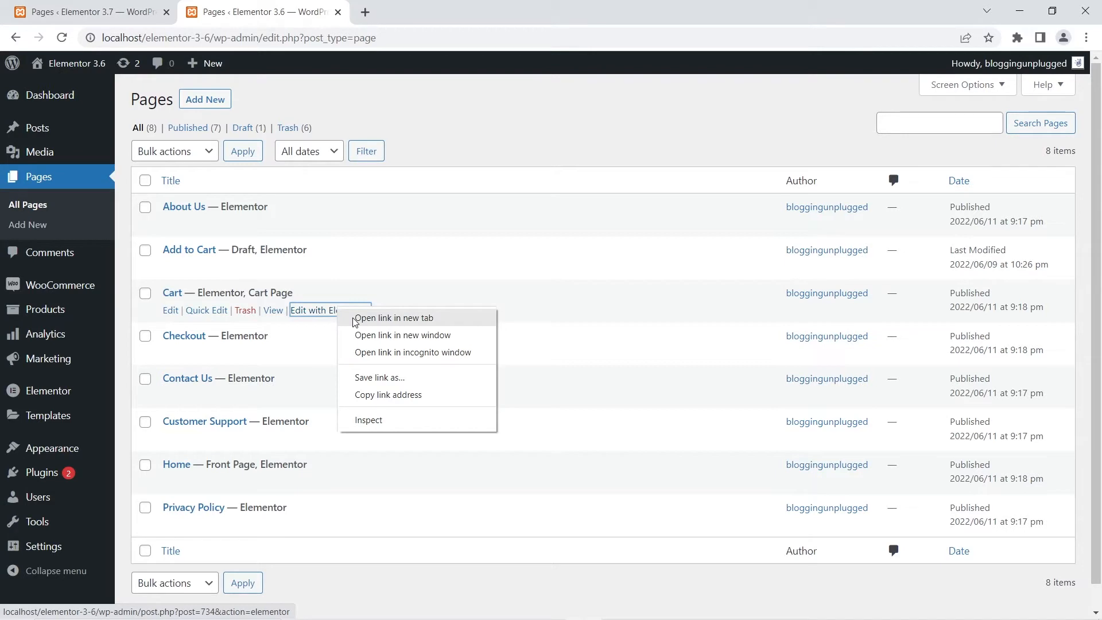
click(356, 319)
click(410, 11)
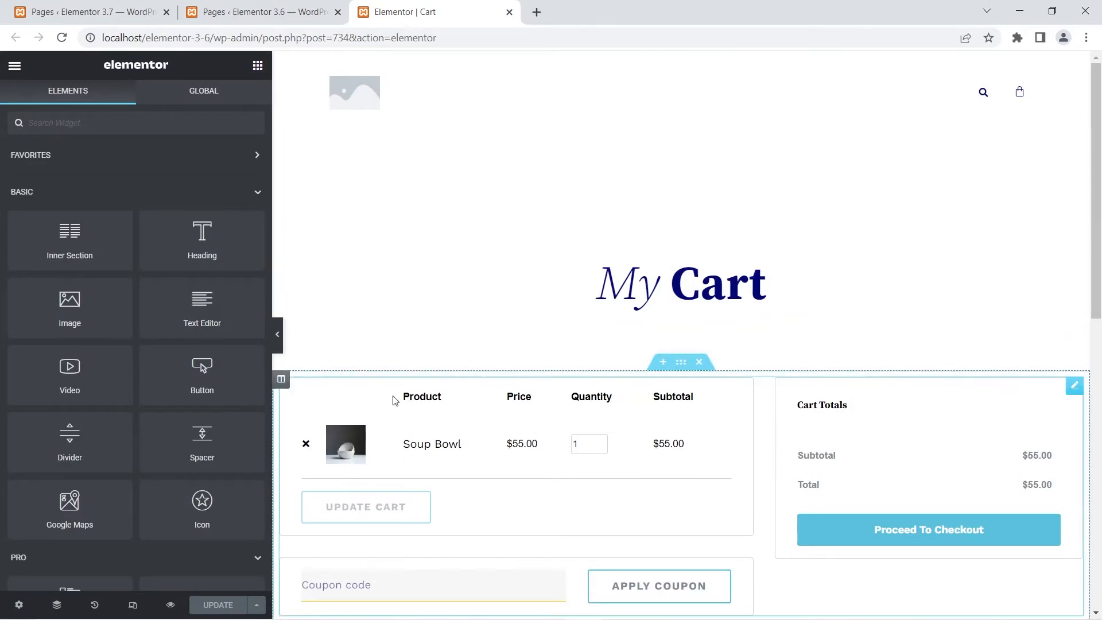
click(376, 393)
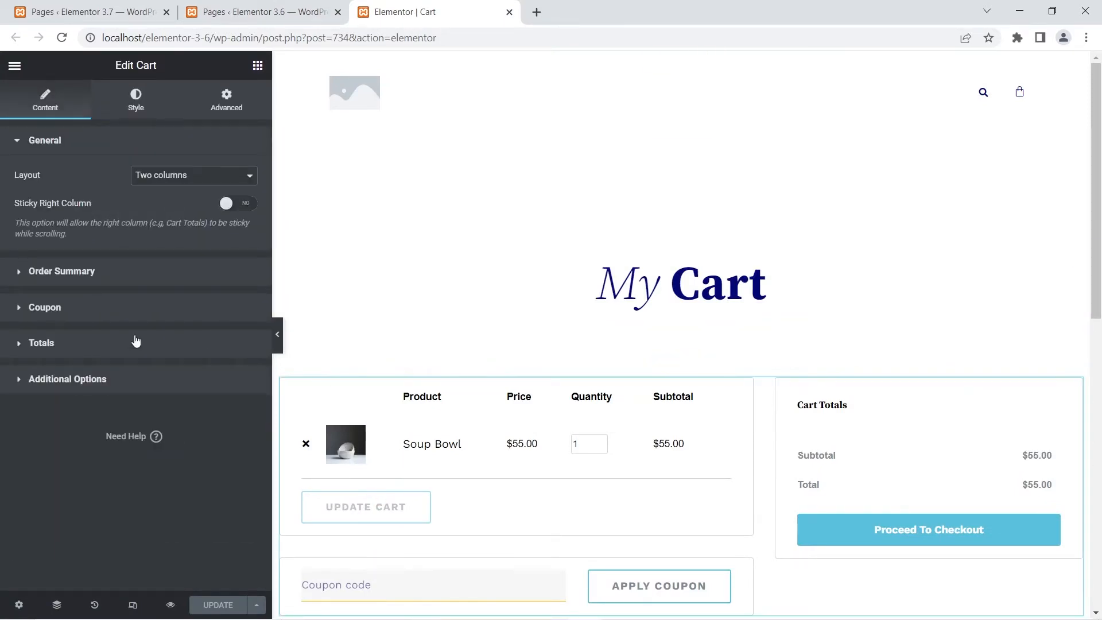
click(21, 310)
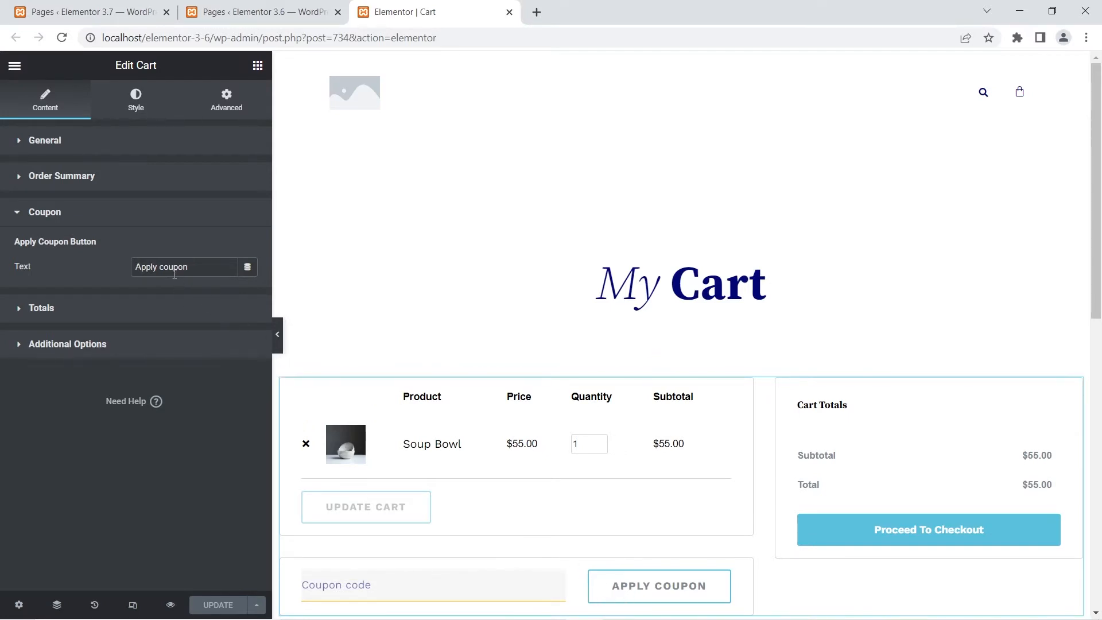
- Open the 3.7 site's Cart page with Elementor in a new tab and display the Cart widget's Coupon settings
click(97, 7)
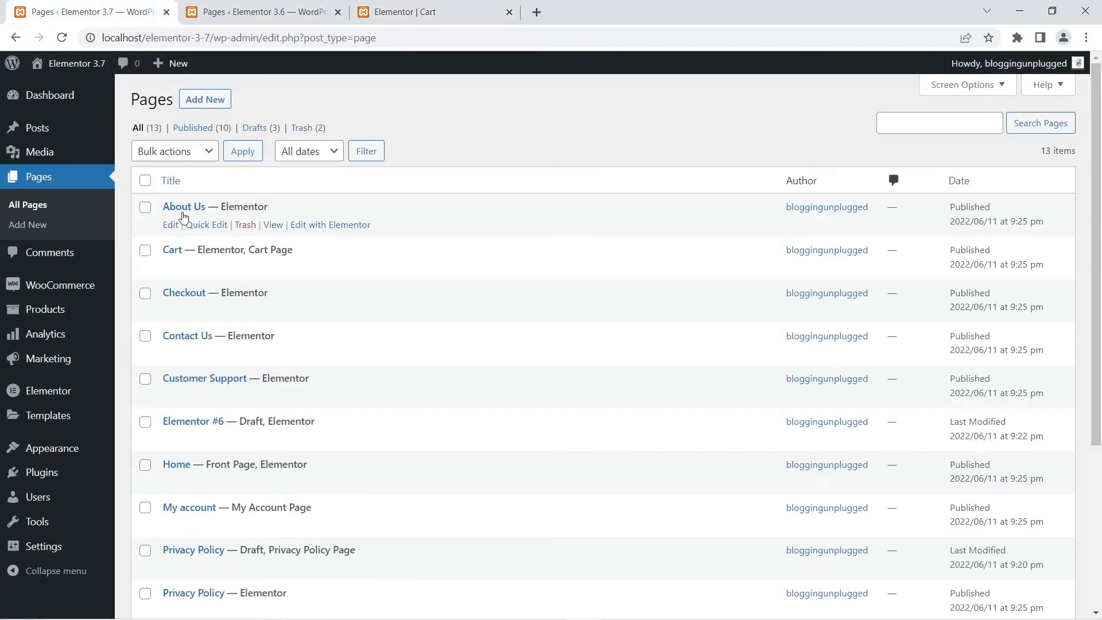
right_click(329, 268)
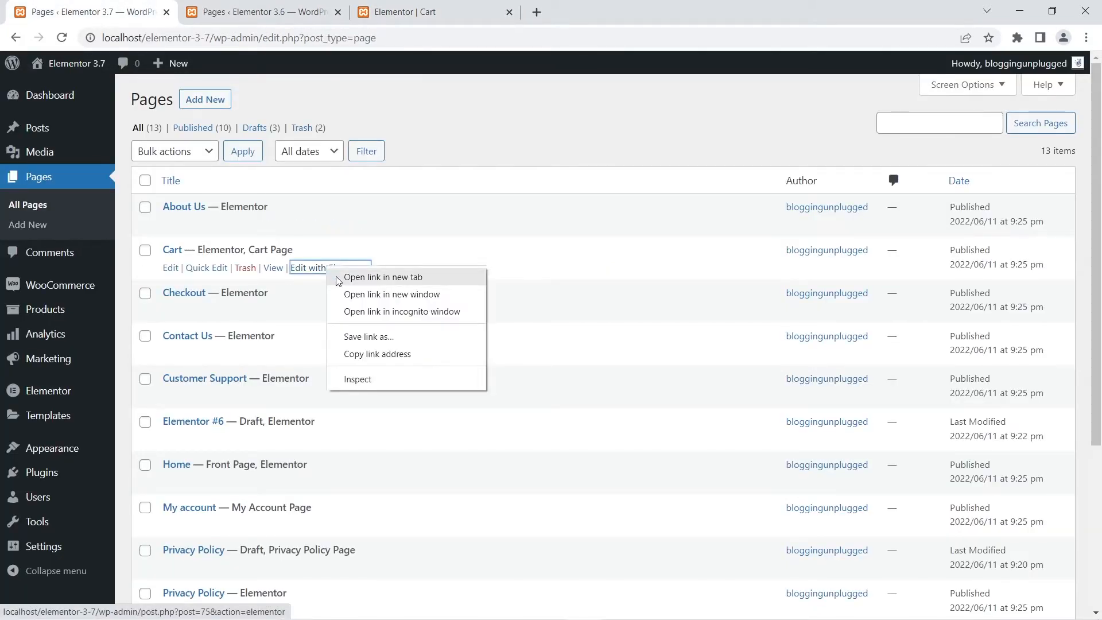
click(338, 279)
drag(221, 12, 437, 12)
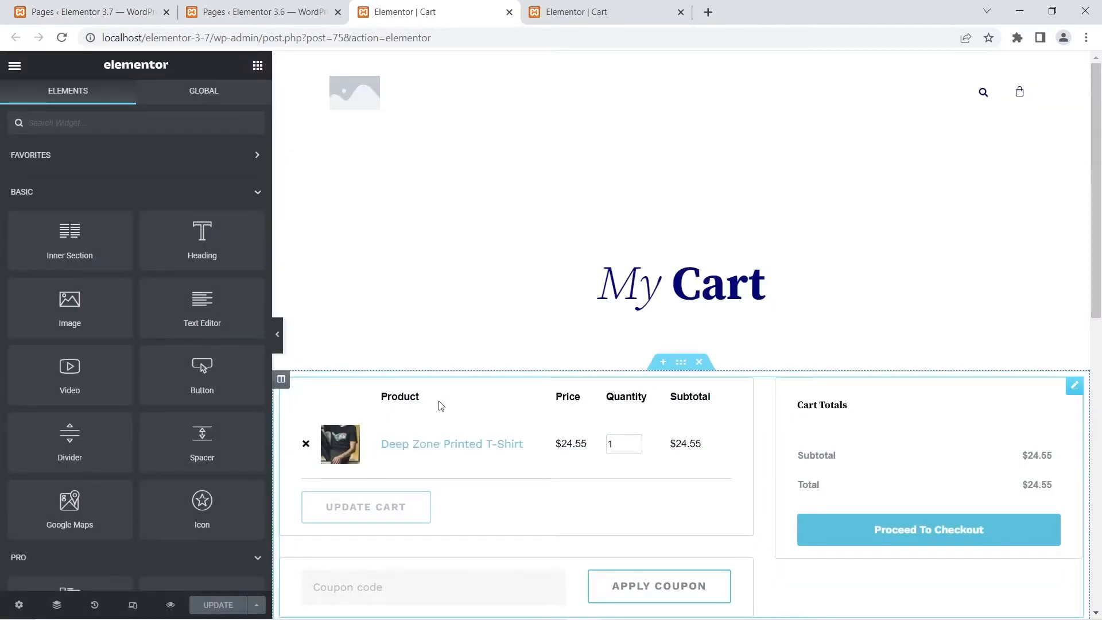
click(440, 406)
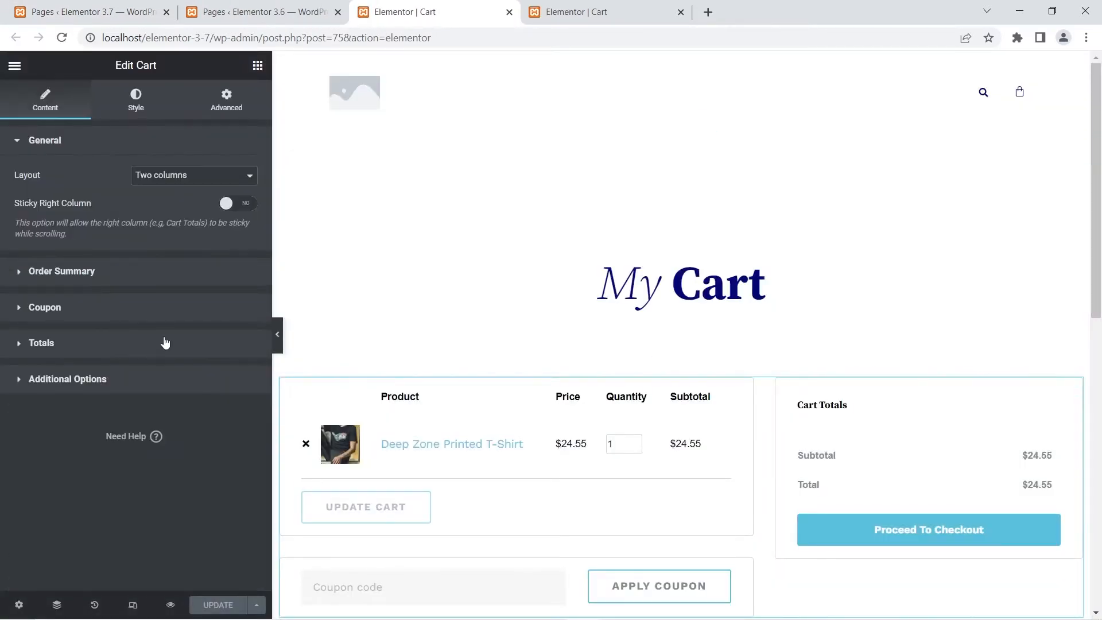
click(39, 310)
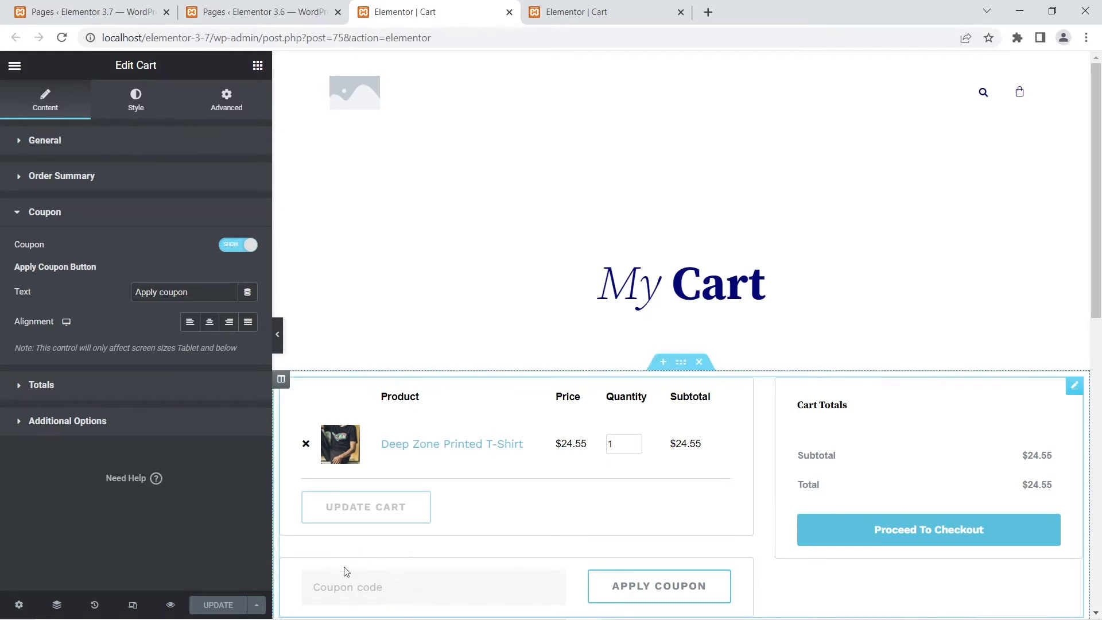
- Hide the coupon section in the 3.7 Cart widget and show it again
click(236, 246)
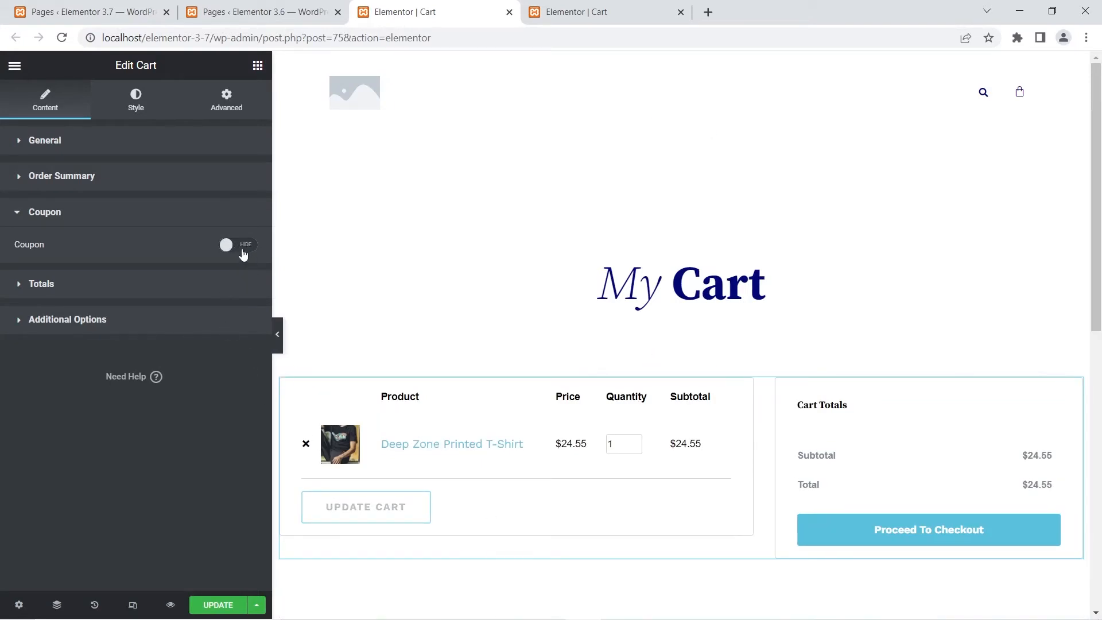
click(242, 247)
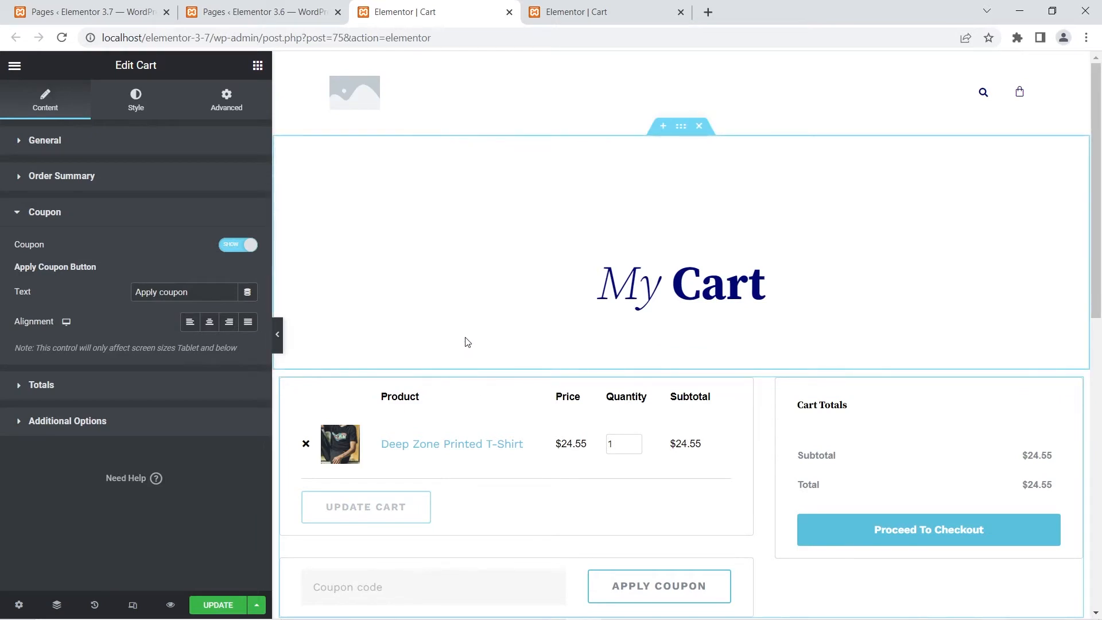
scroll(467, 343, down, 1)
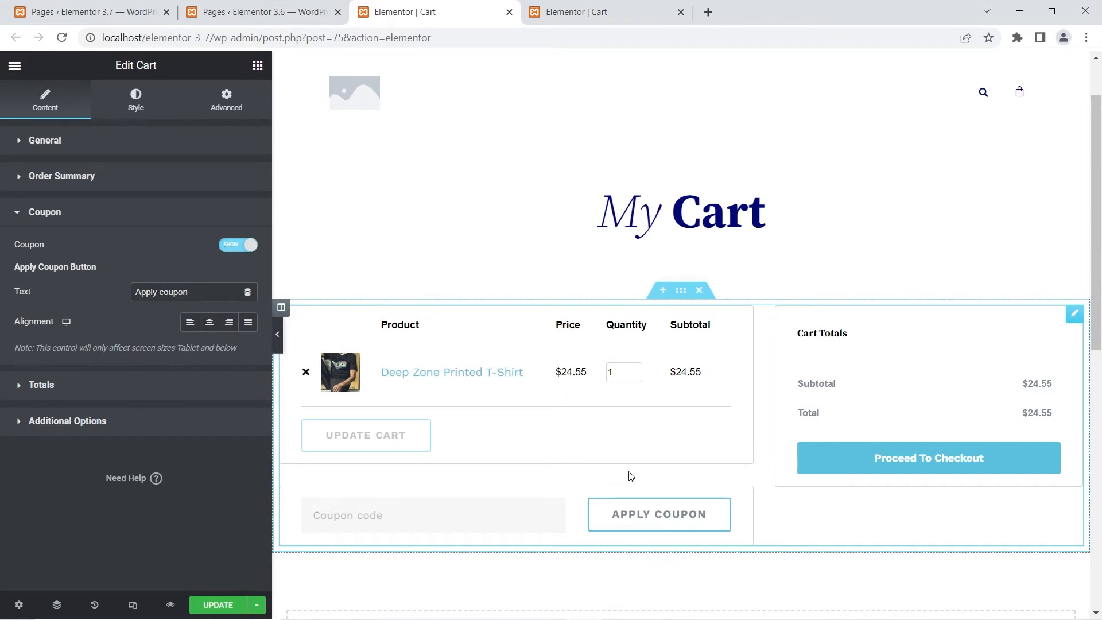
- Compare the Cart widget's Coupon settings between the 3.6 and 3.7 editors, looking for the Apply Coupon button's alignment option
click(585, 6)
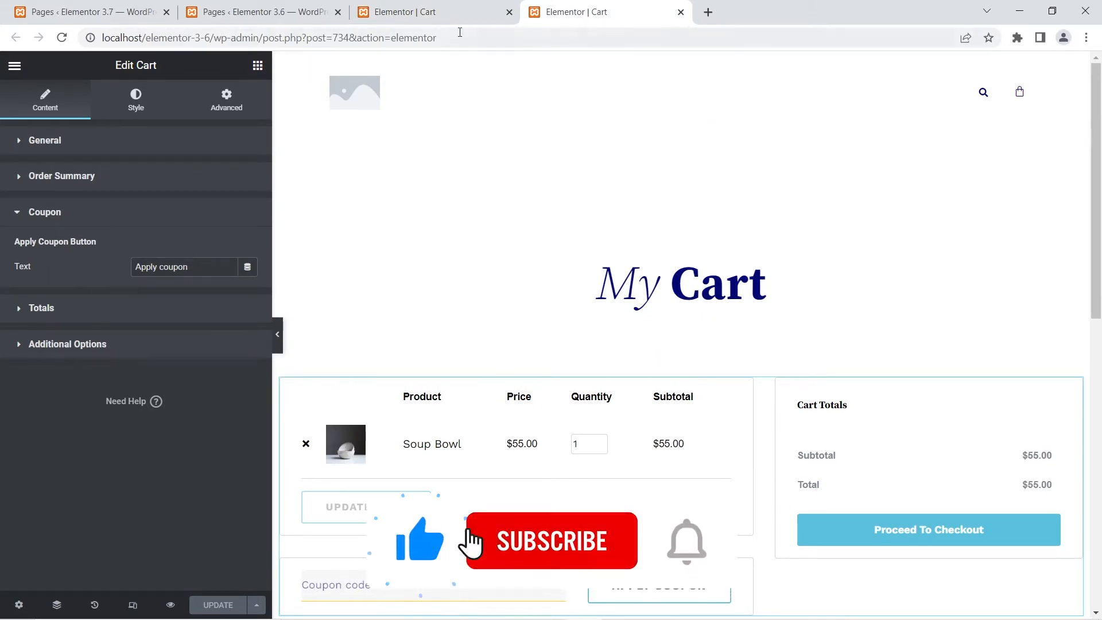
click(454, 13)
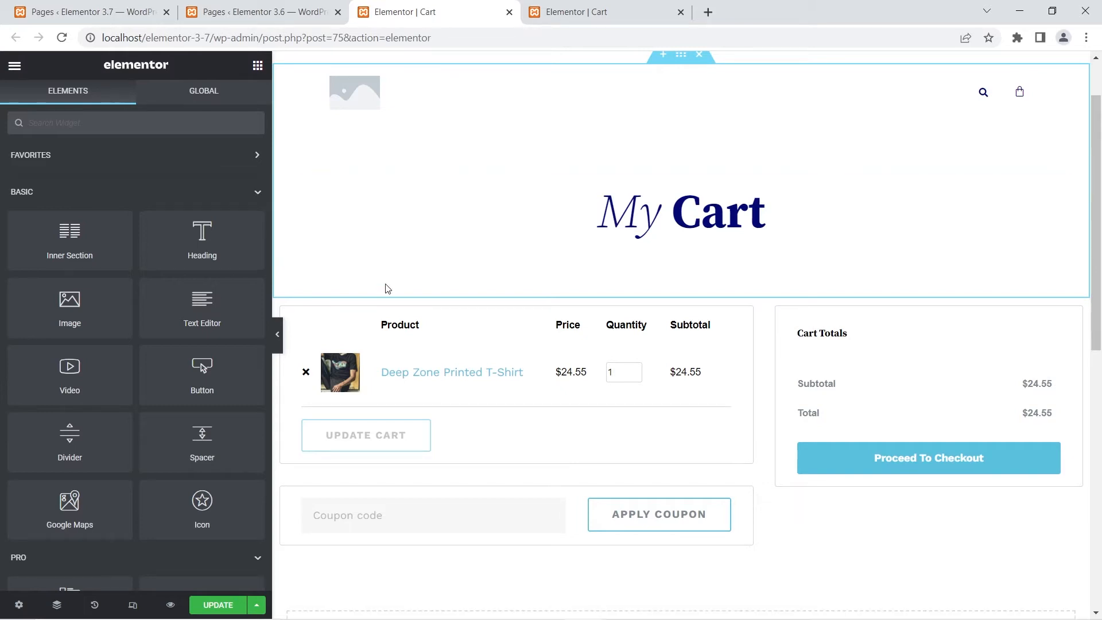
click(459, 348)
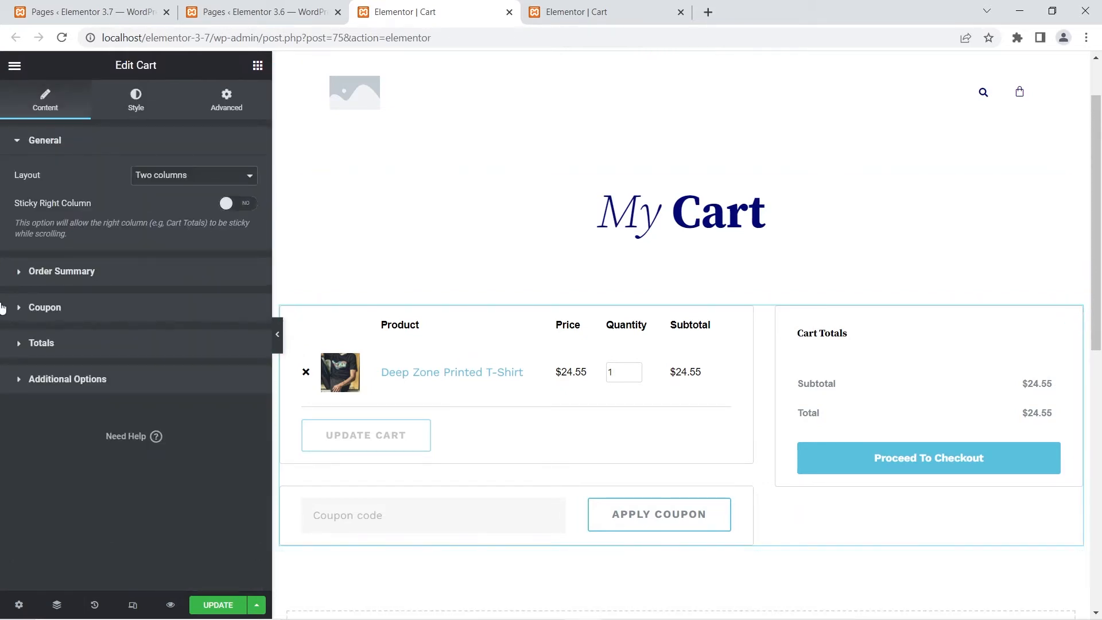
click(23, 307)
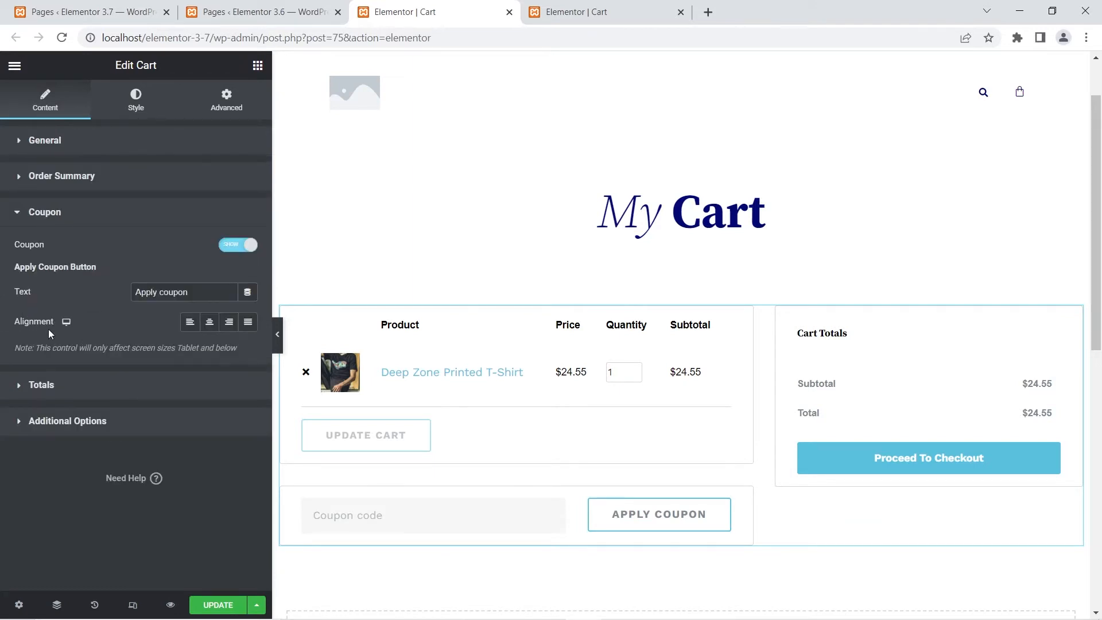
key(ctrl+Tab)
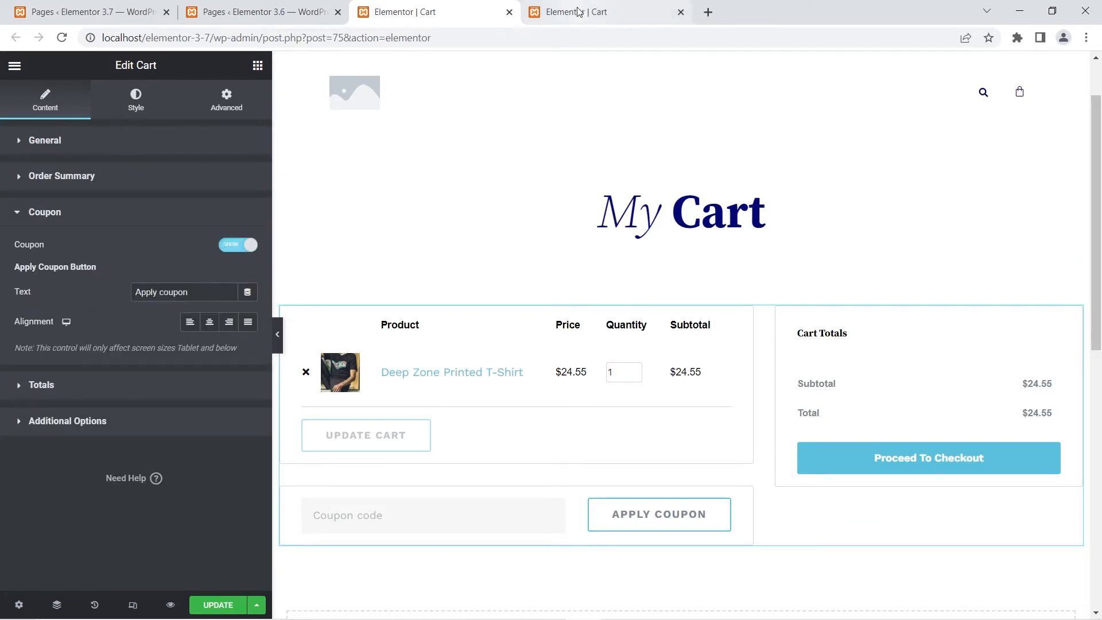
click(347, 320)
click(69, 307)
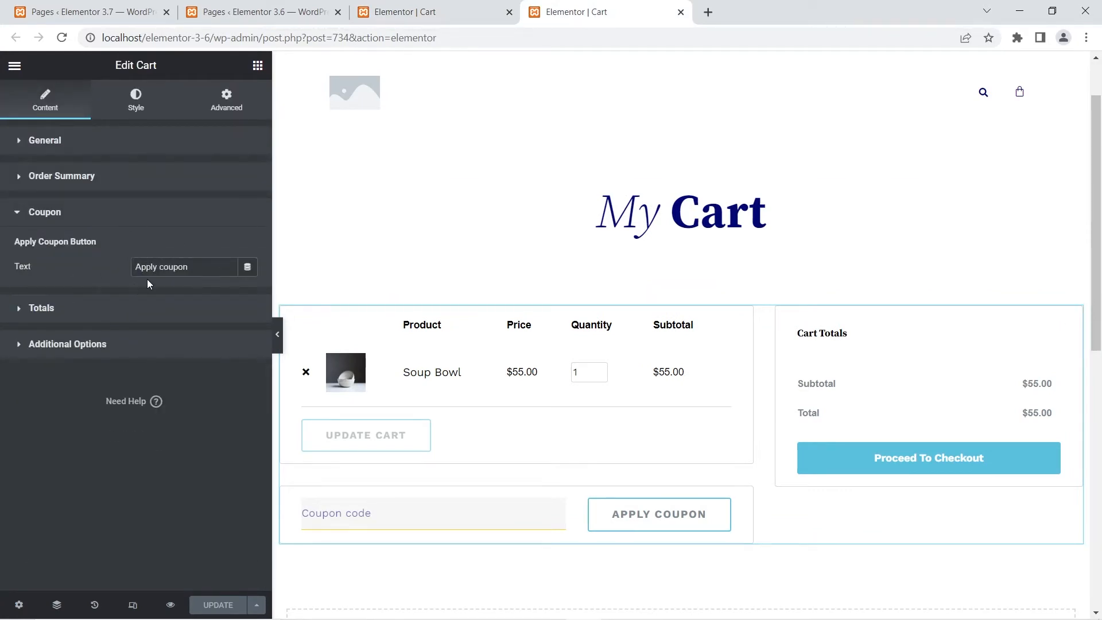
- Compare the Cart widget's Totals settings between the 3.7 and 3.6 editors, looking at the Update Shipping button options
click(442, 5)
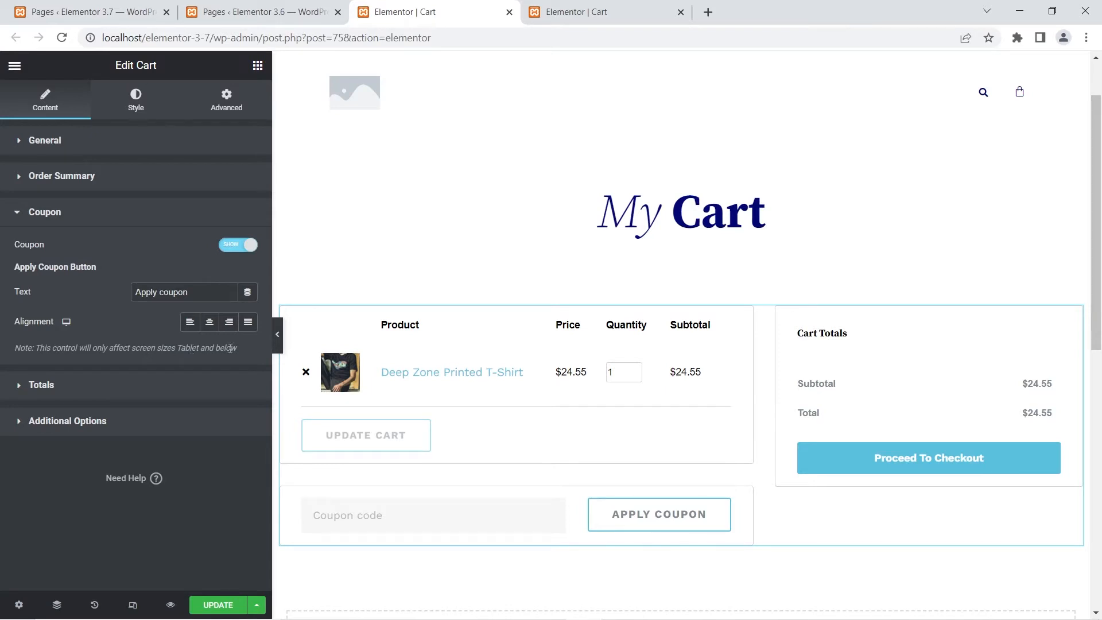
click(81, 383)
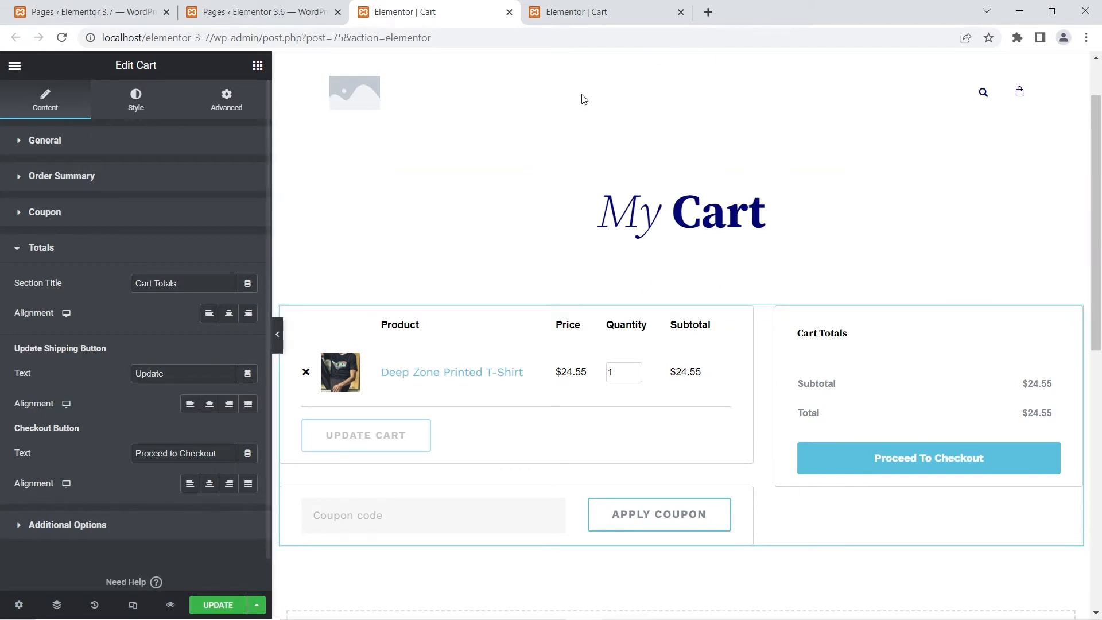
click(577, 12)
click(22, 310)
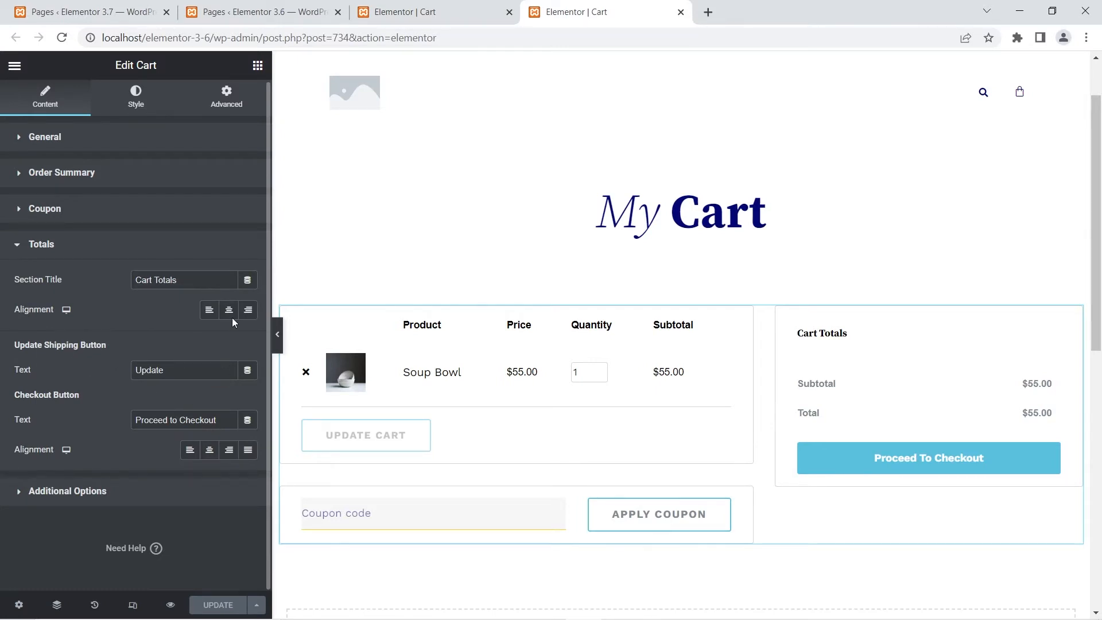
- Enable Customize empty cart in the 3.7 Cart widget's additional options and open the template chooser
click(405, 12)
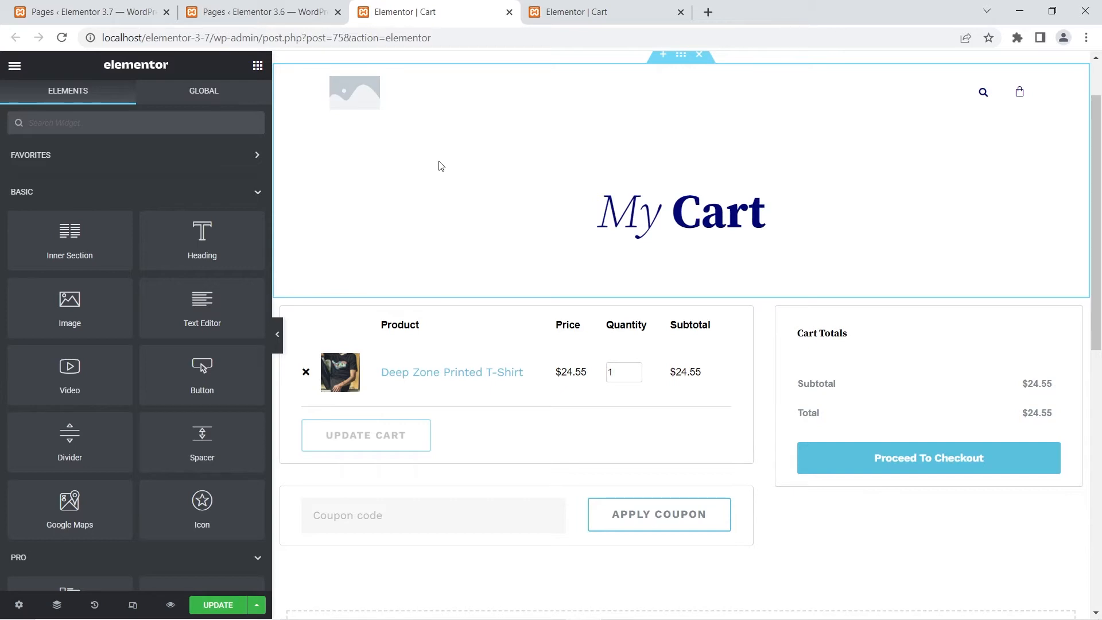
click(440, 322)
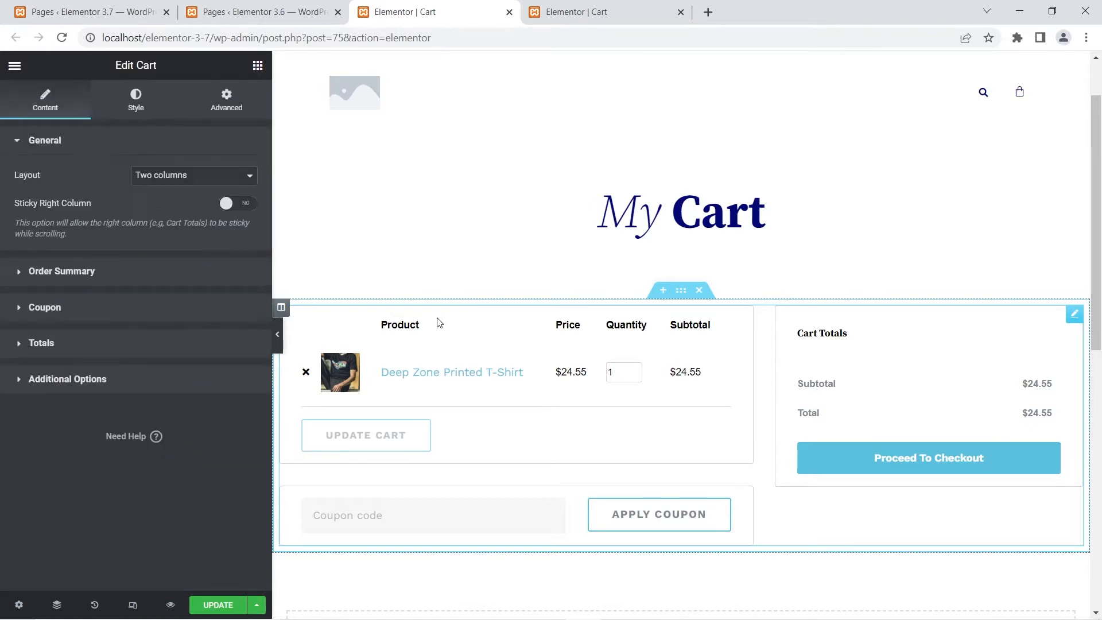
click(25, 380)
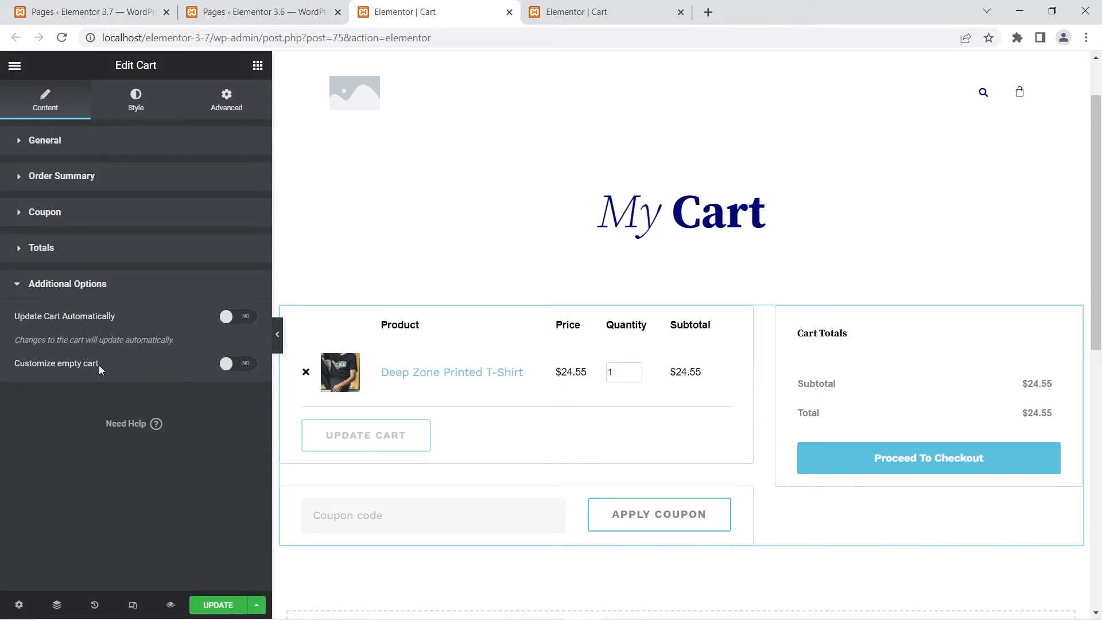
click(232, 364)
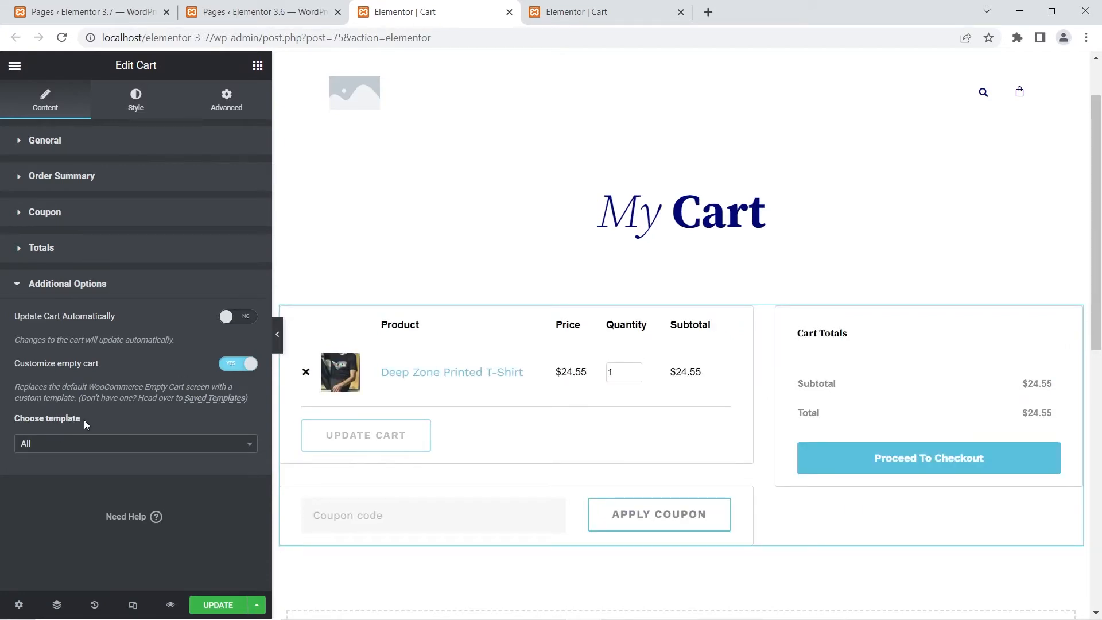
click(70, 448)
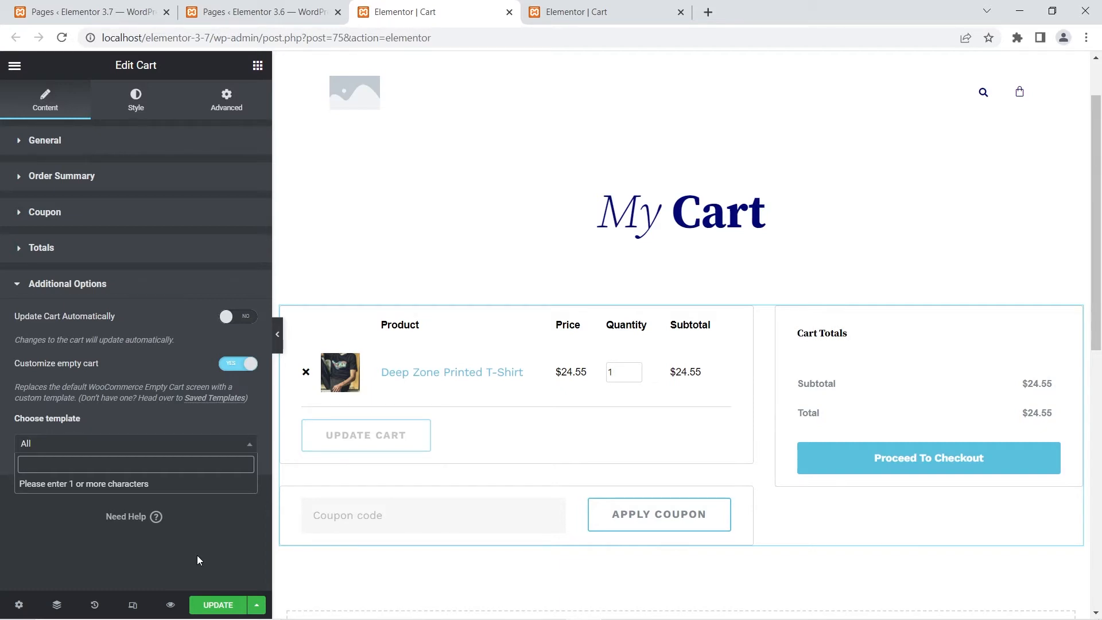
- Examine the Cart widget's Additional Options in the 3.6 editor for an empty-cart setting and return to the 3.7 editor
click(623, 10)
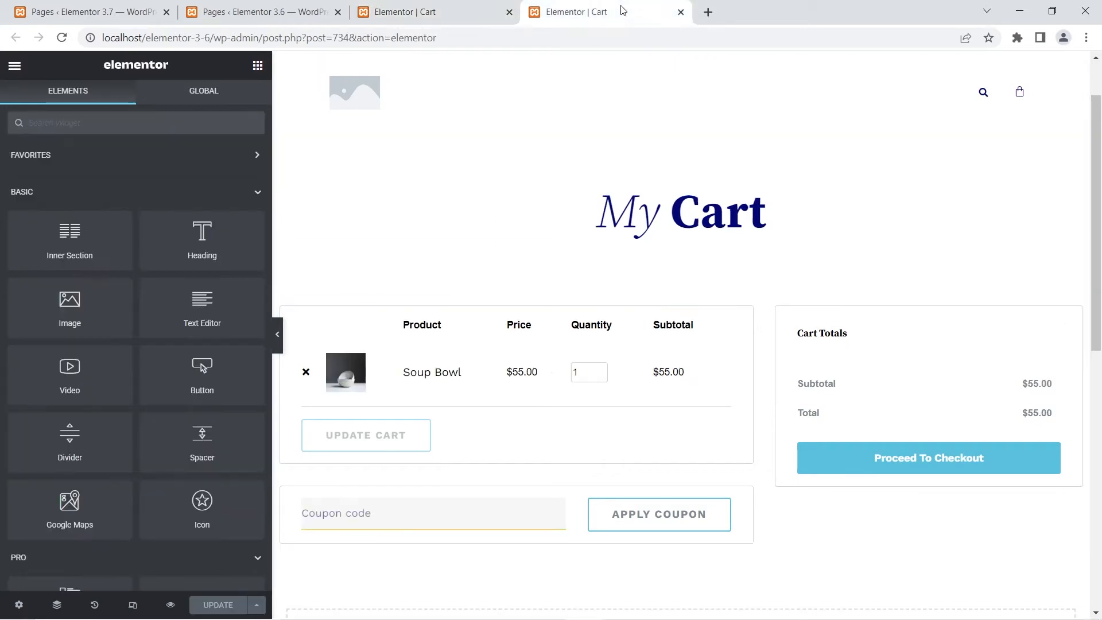
click(402, 317)
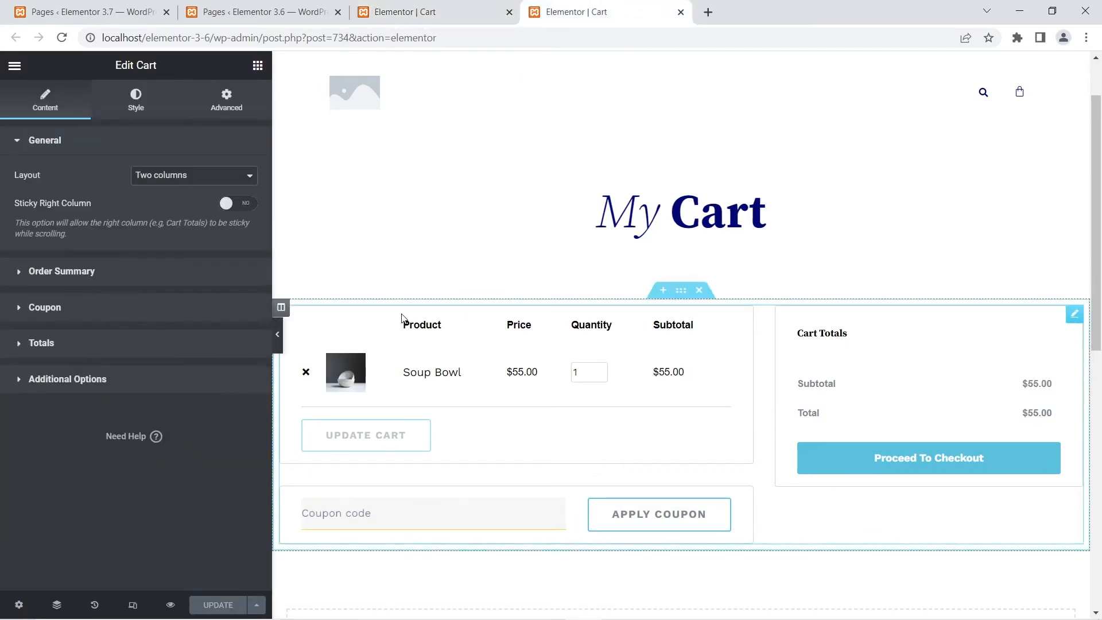
click(146, 382)
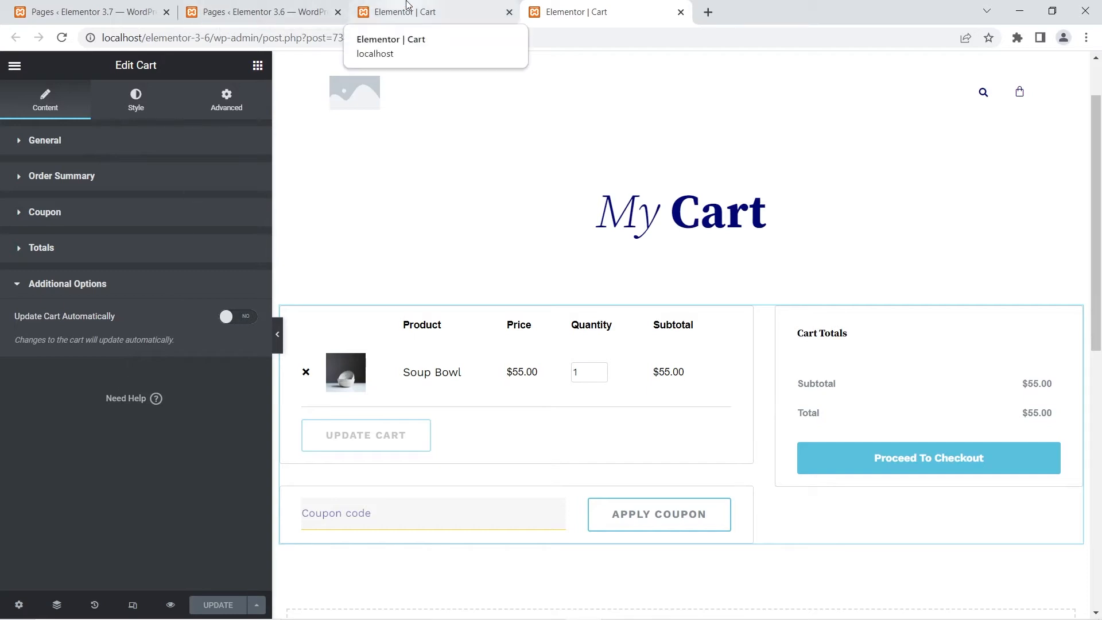
click(476, 8)
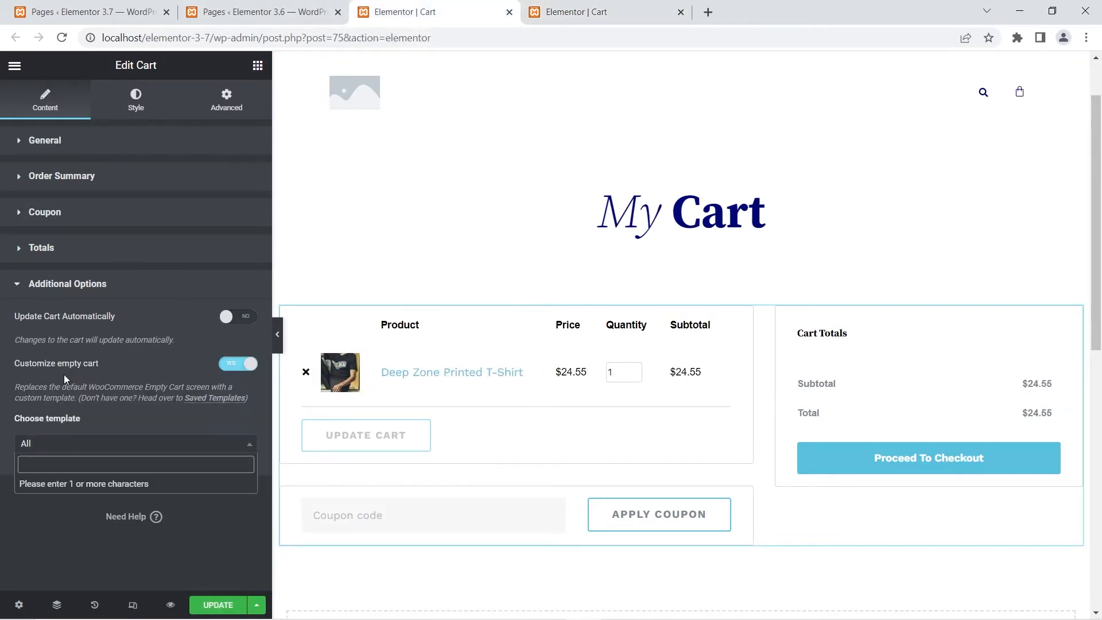
- Switch Customize empty cart off and on again in the 3.7 Cart widget and open its template chooser
click(238, 366)
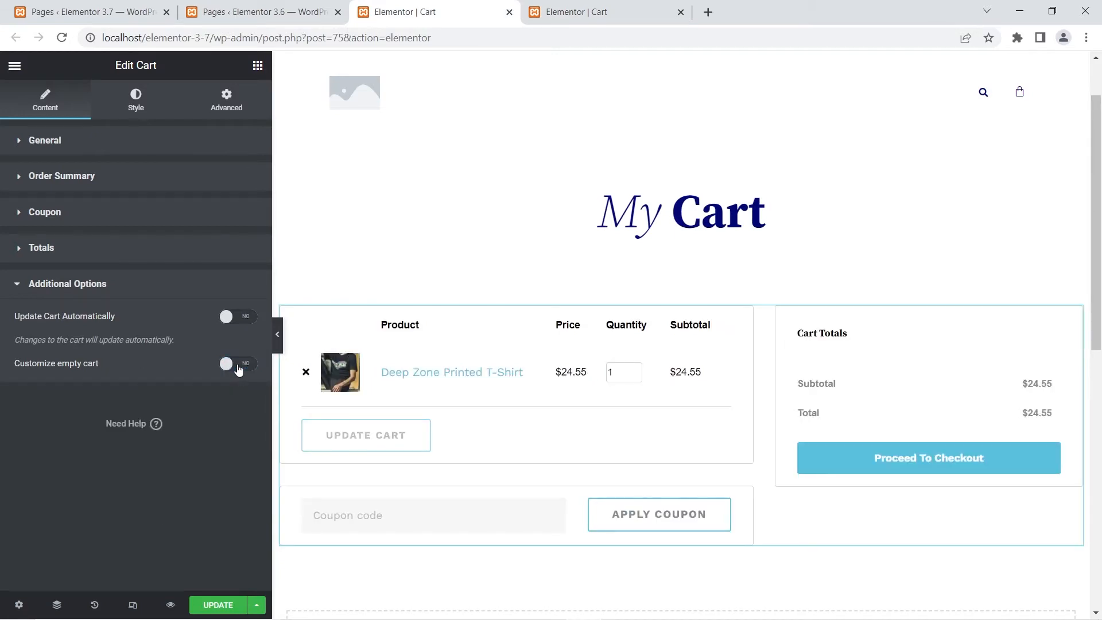
click(239, 366)
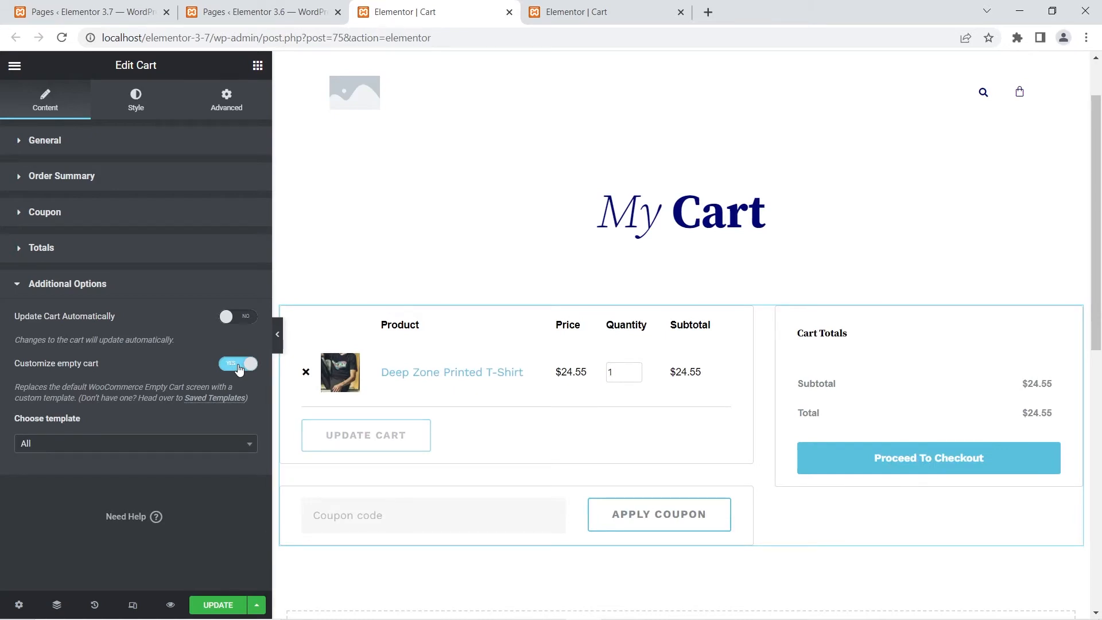
click(77, 447)
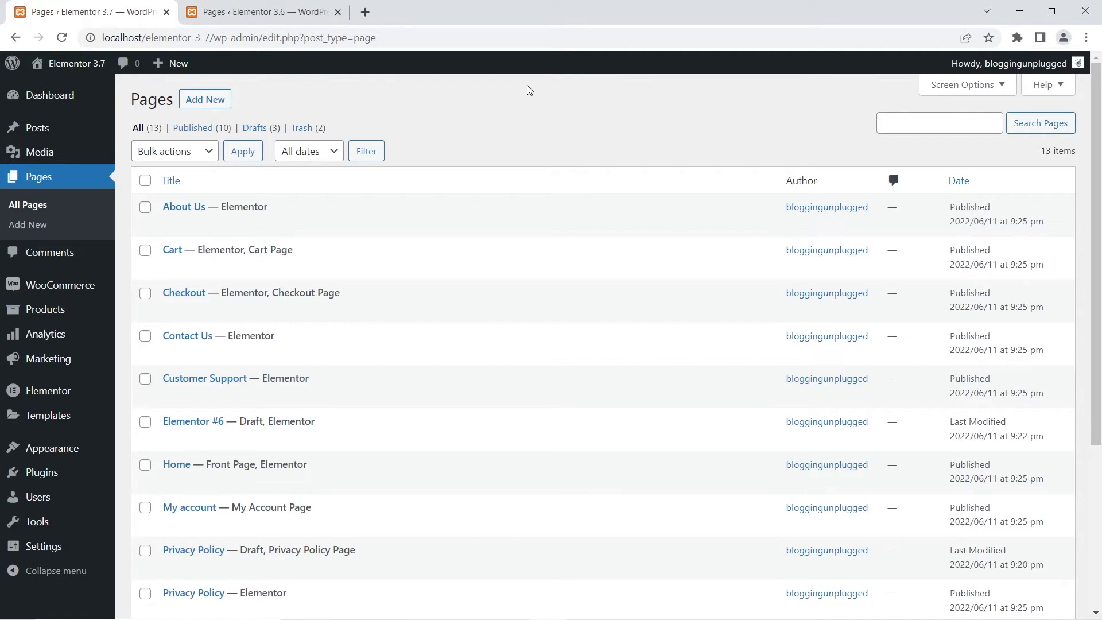
- Open the 3.6 site's Checkout page in Elementor in a new tab and show the Checkout widget's Coupon settings
click(289, 8)
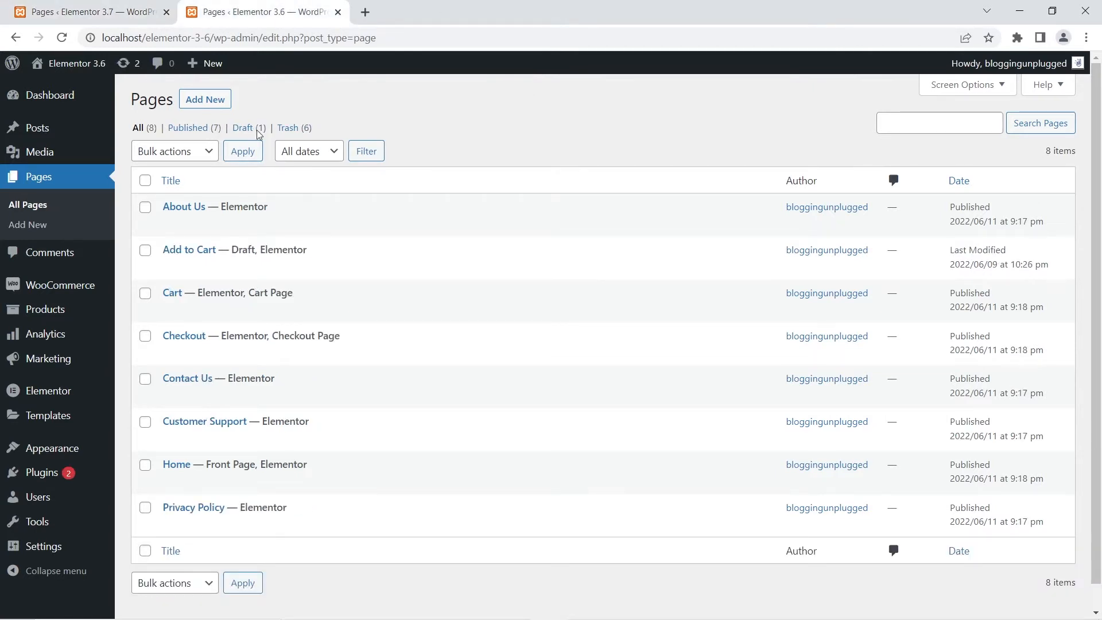
right_click(347, 356)
click(367, 373)
click(413, 7)
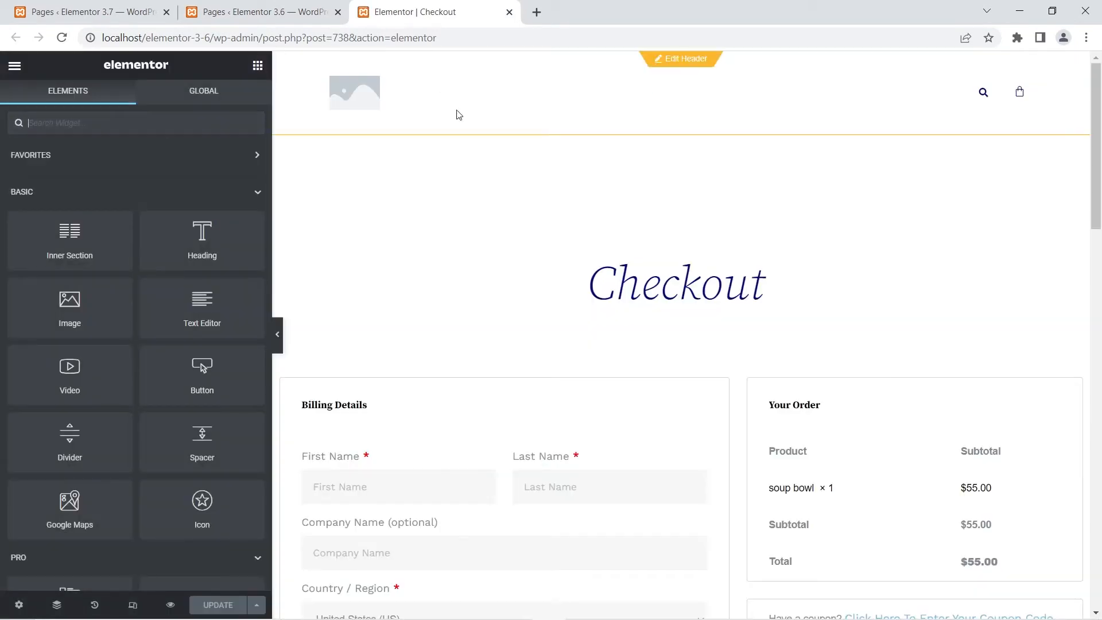
scroll(480, 160, down, 4)
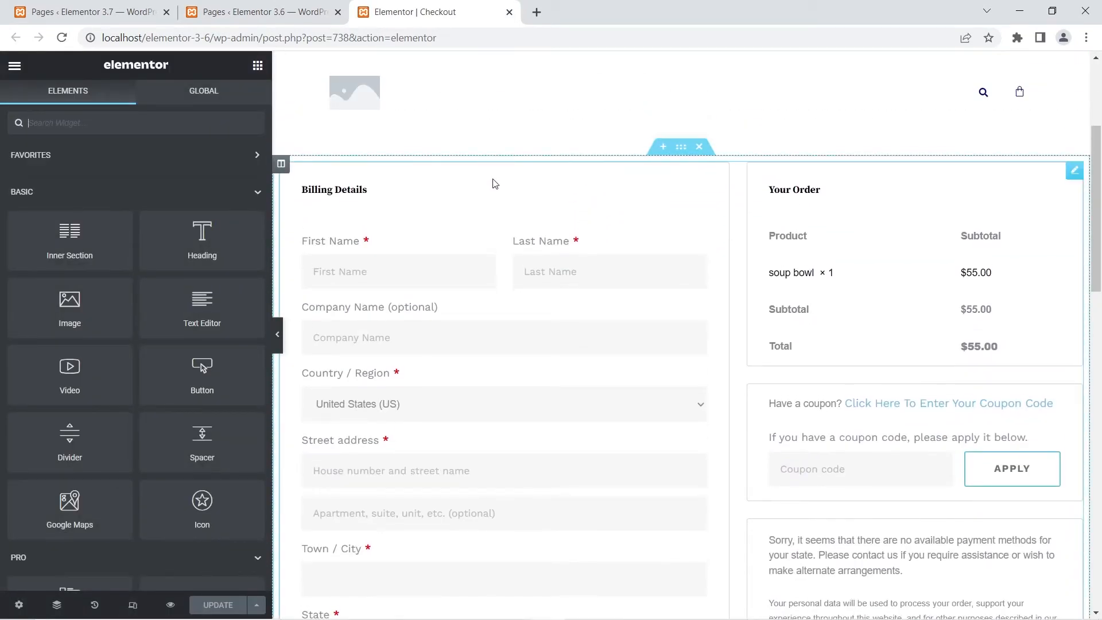
click(495, 183)
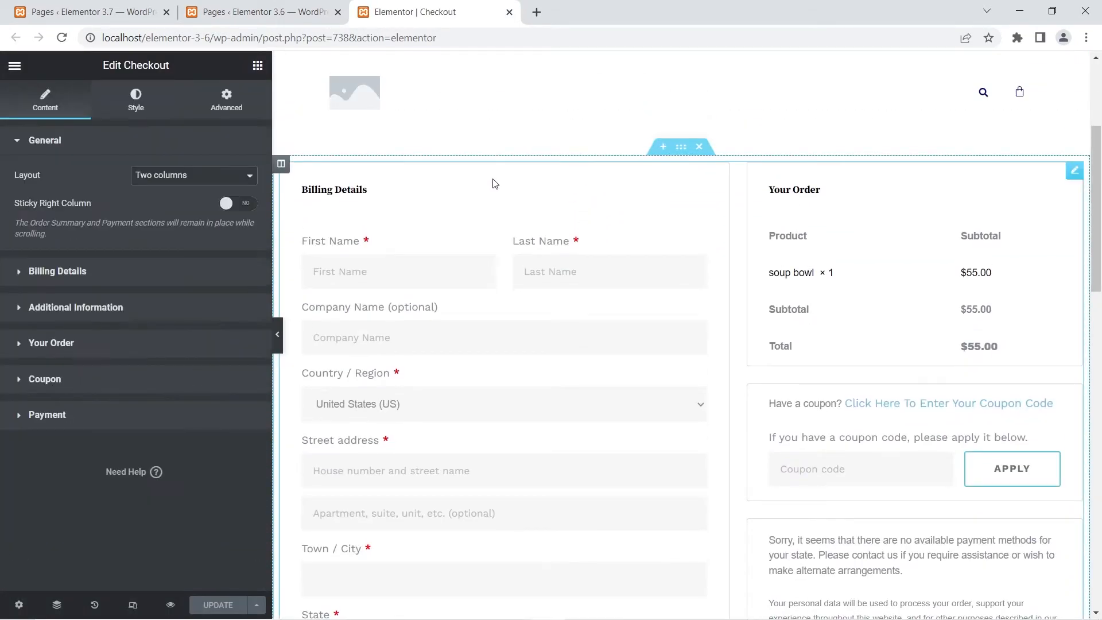
click(55, 383)
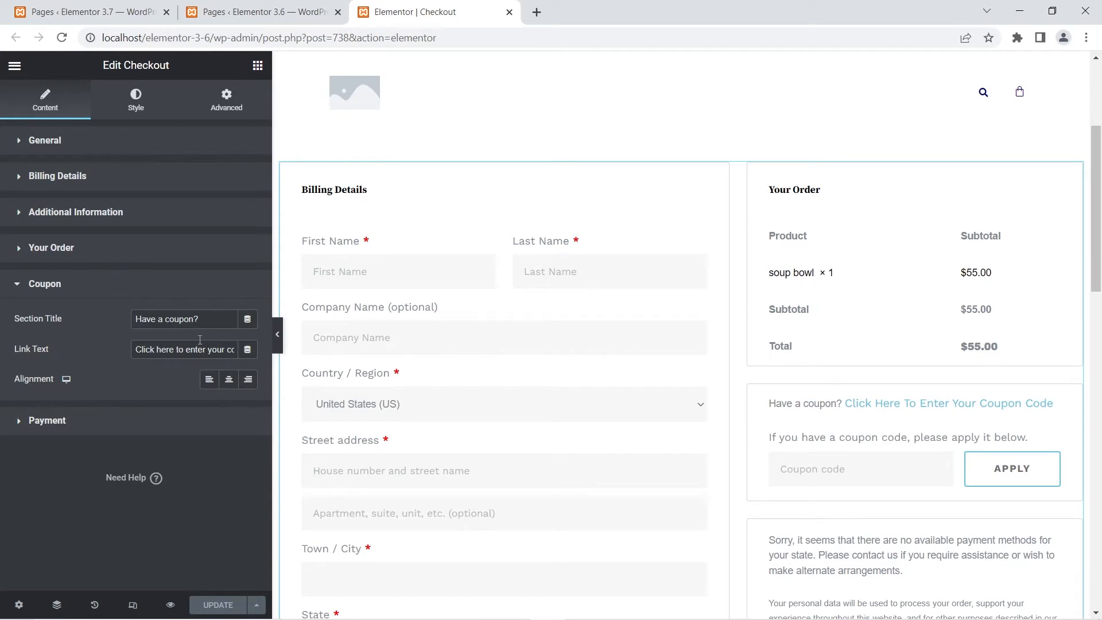
- Open the 3.7 site's Checkout page in Elementor in a tab before the 3.6 editor and show its Checkout widget's Coupon settings
click(137, 5)
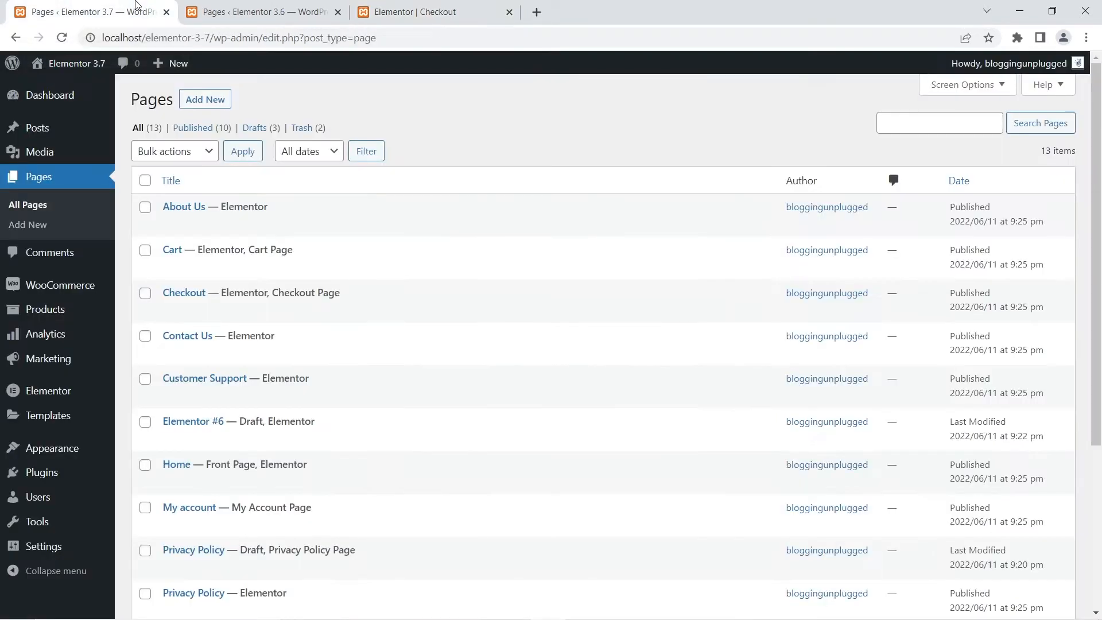
mouse_move(227, 291)
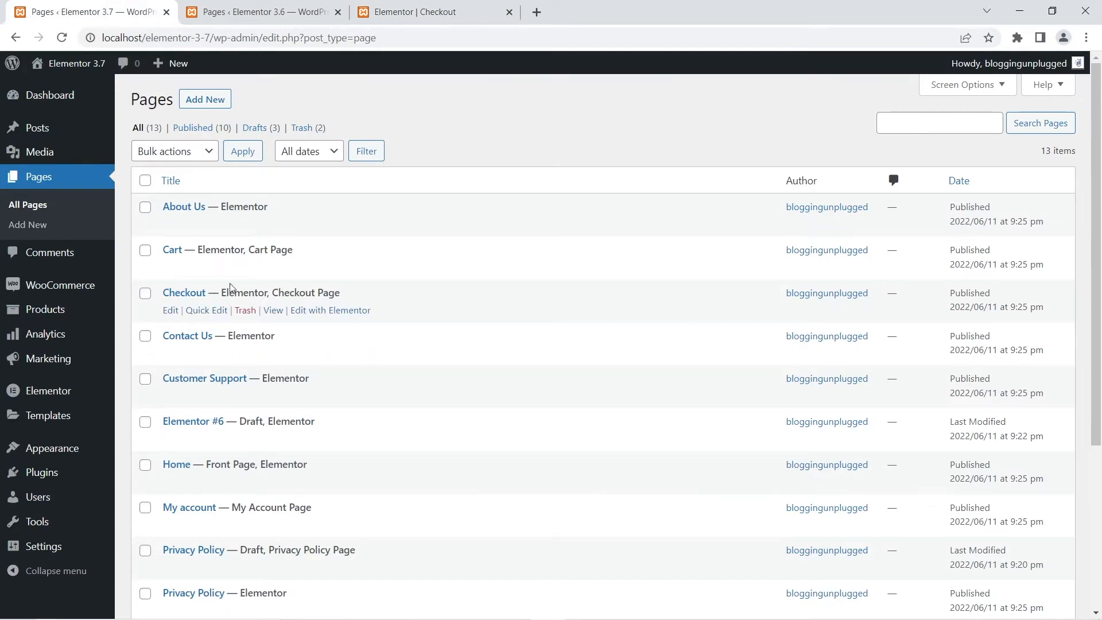
right_click(331, 316)
click(368, 322)
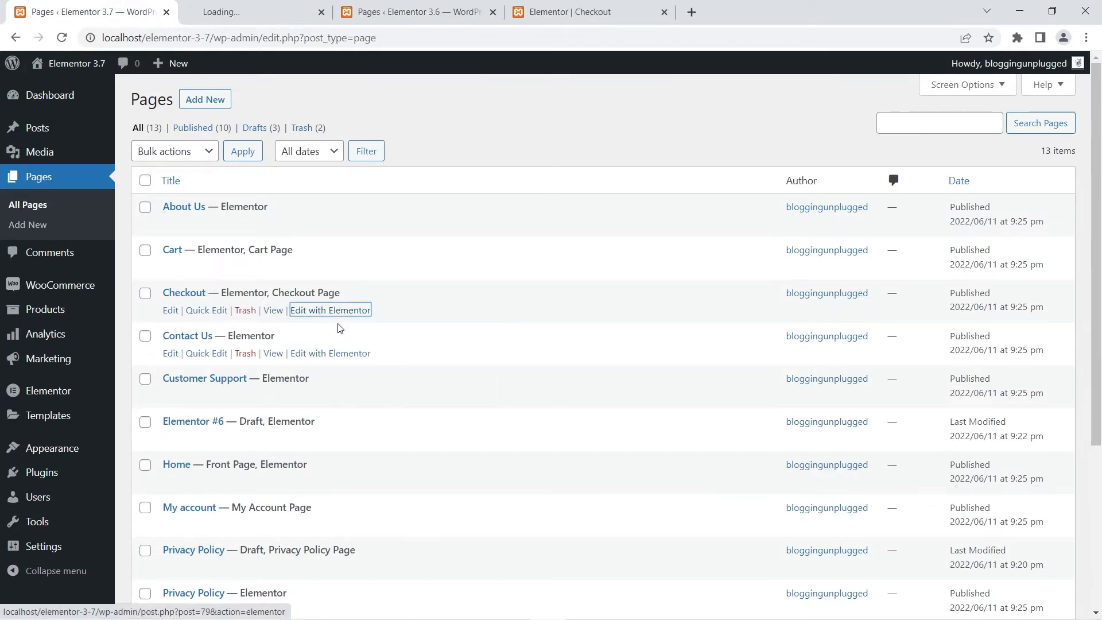
drag(204, 23, 363, 19)
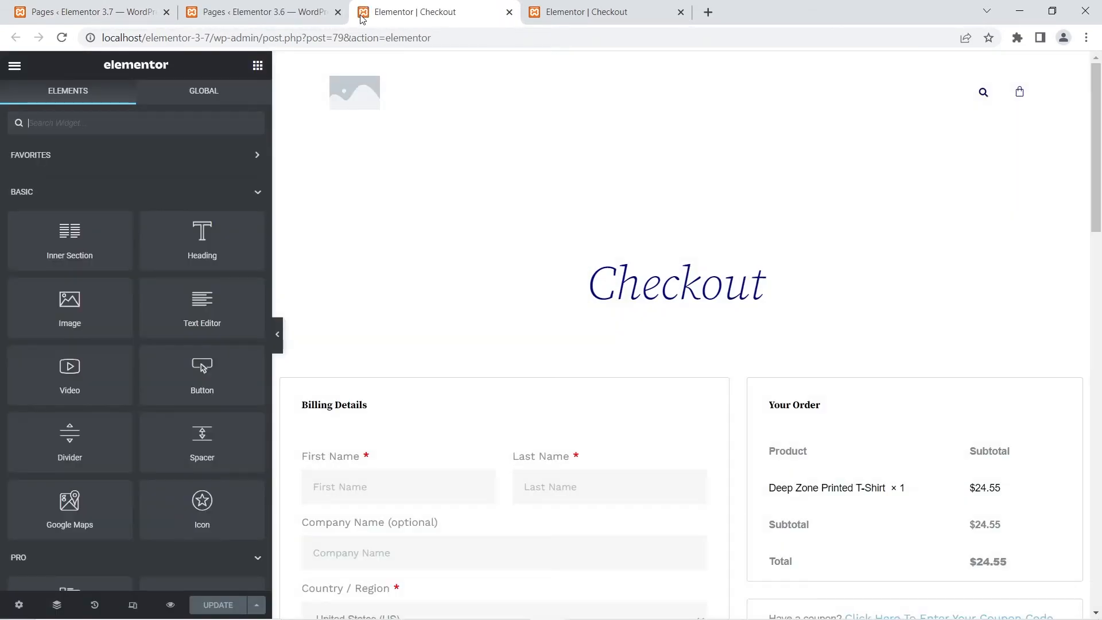
click(456, 408)
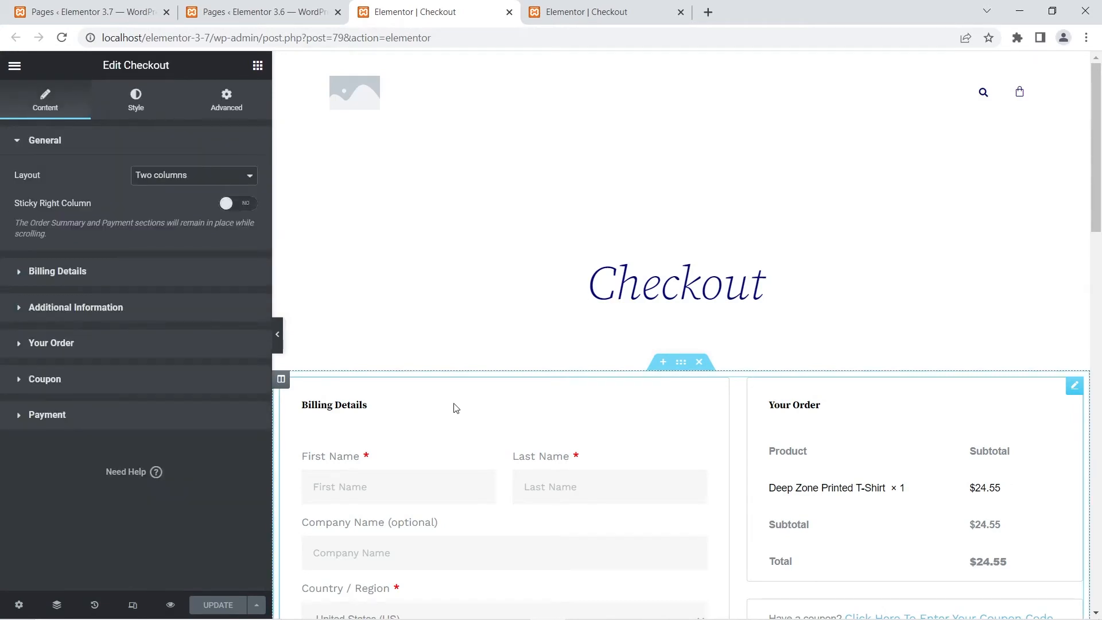
click(145, 386)
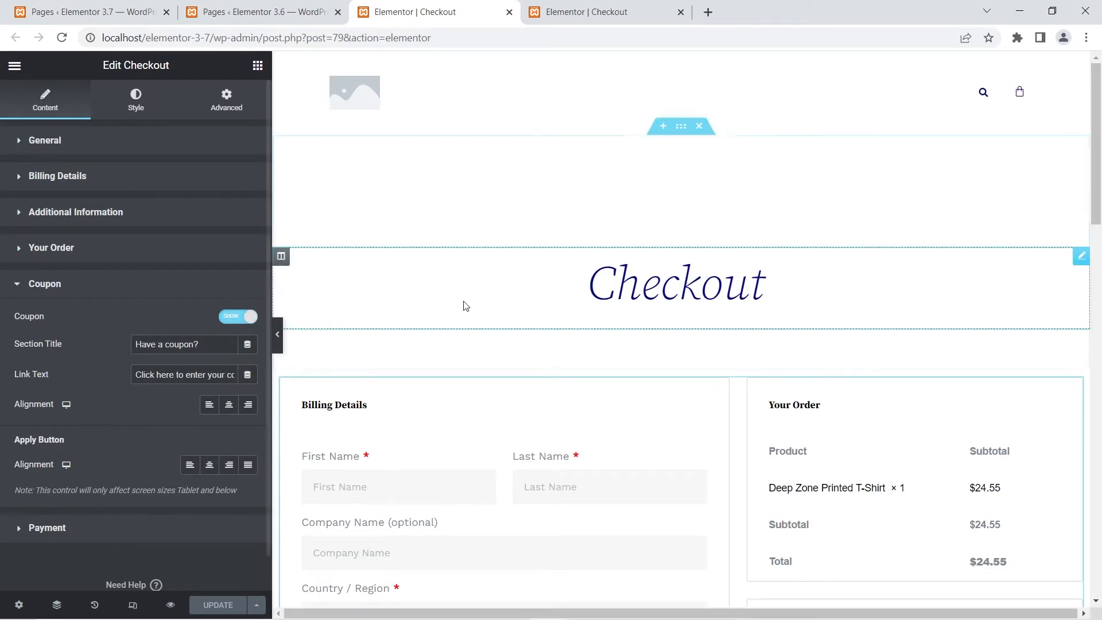
- Hide the coupon section in the 3.7 Checkout widget and show it again
scroll(477, 307, down, 5)
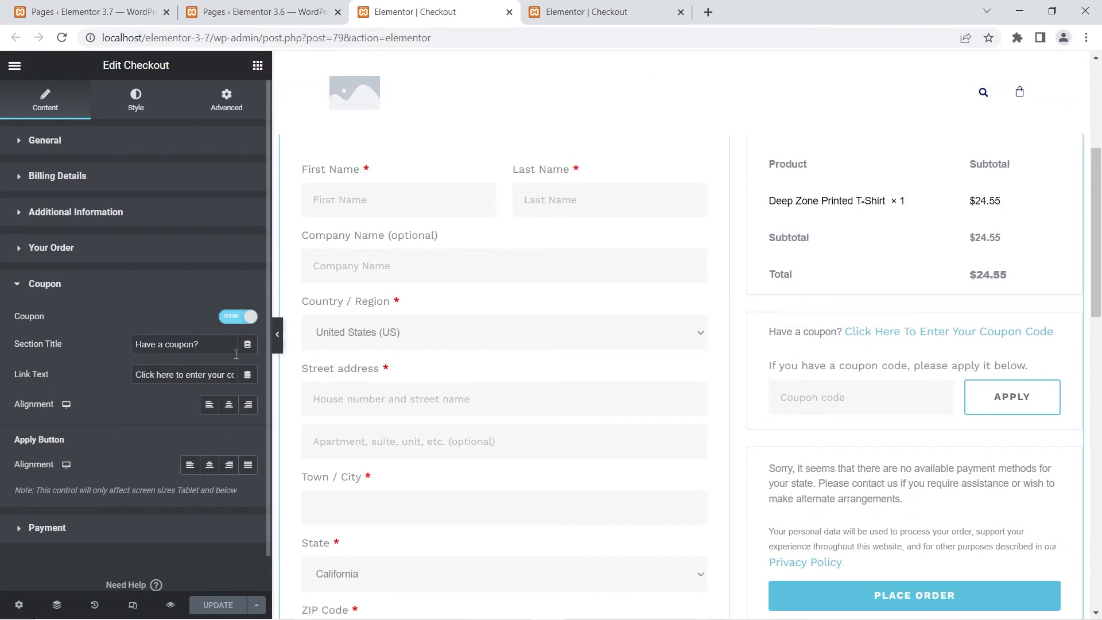
click(236, 318)
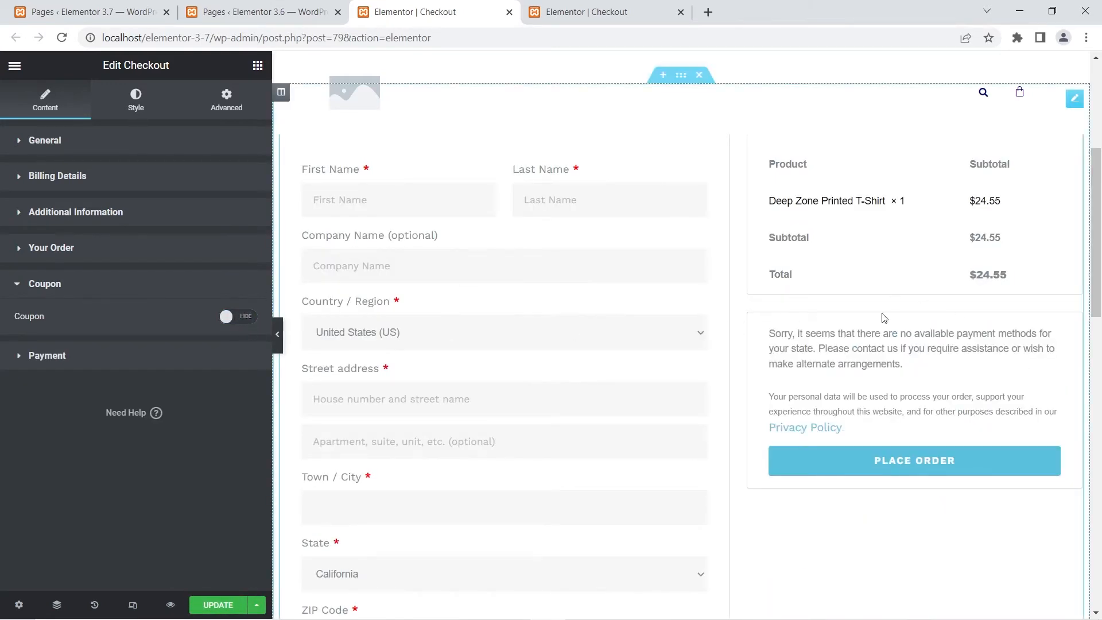
click(245, 320)
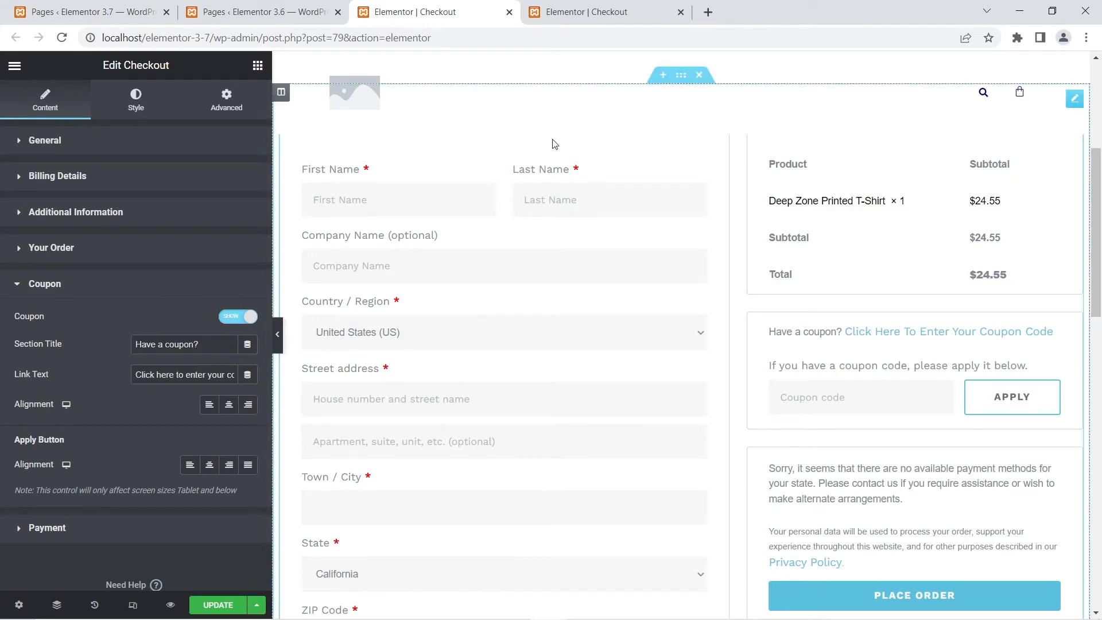
- Compare the Checkout widget's Coupon settings between the 3.6 and 3.7 editors, looking at the coupon toggle and Apply button alignment
click(574, 12)
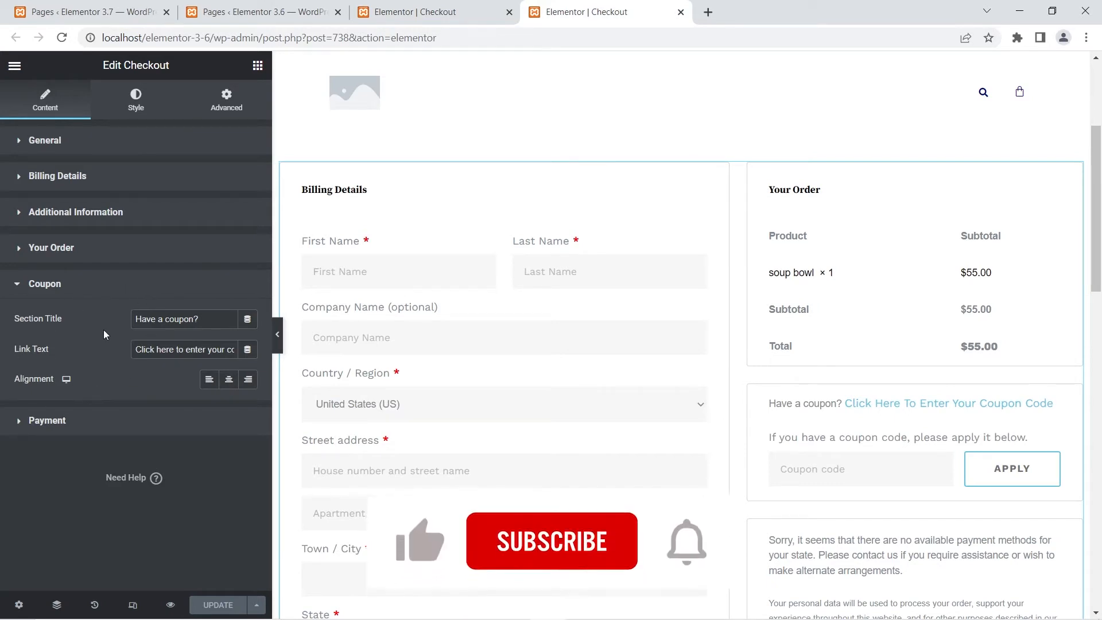
click(405, 6)
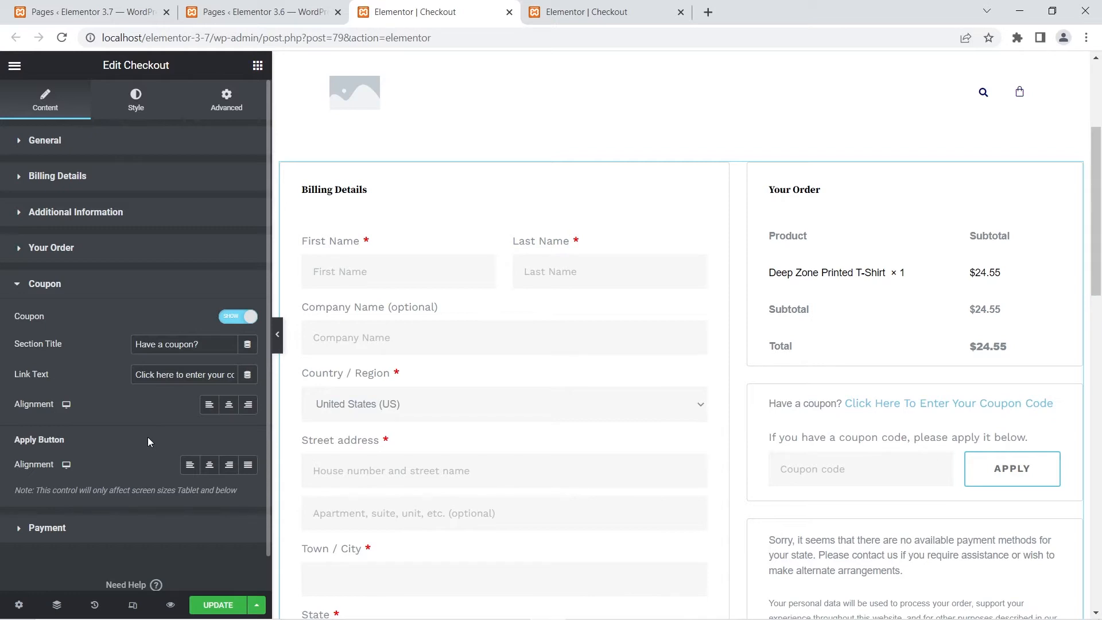
click(587, 5)
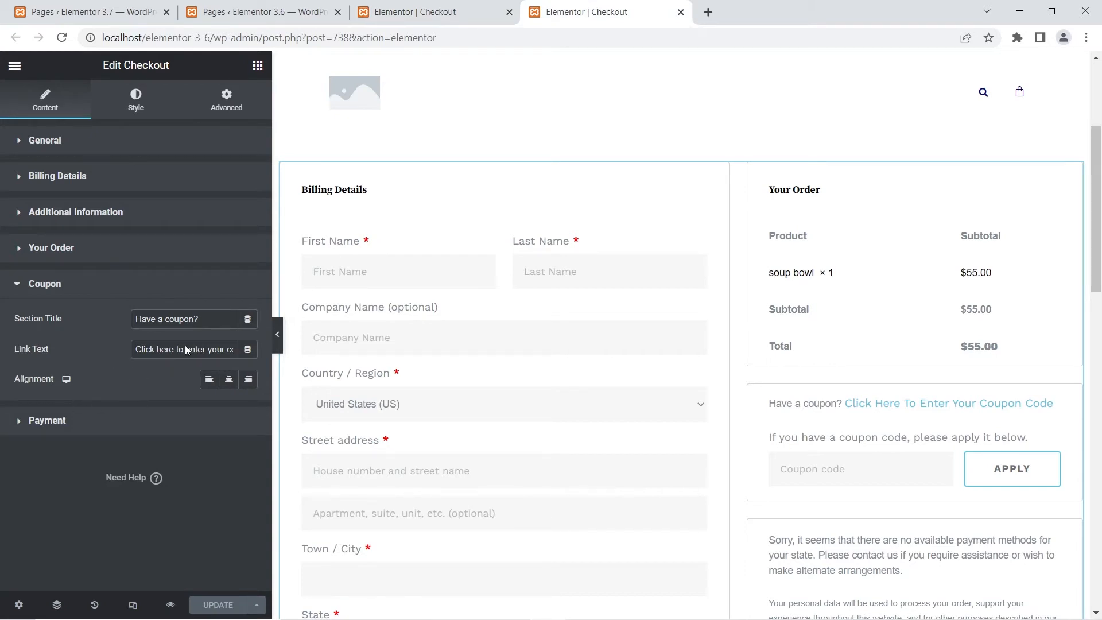
click(430, 8)
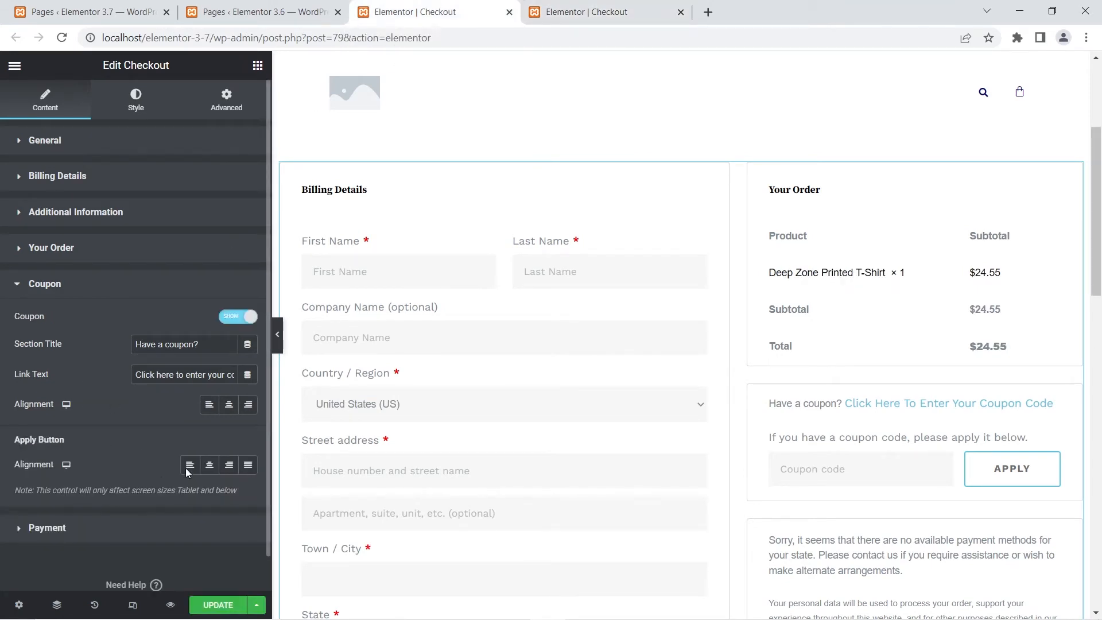
key(ctrl+Tab)
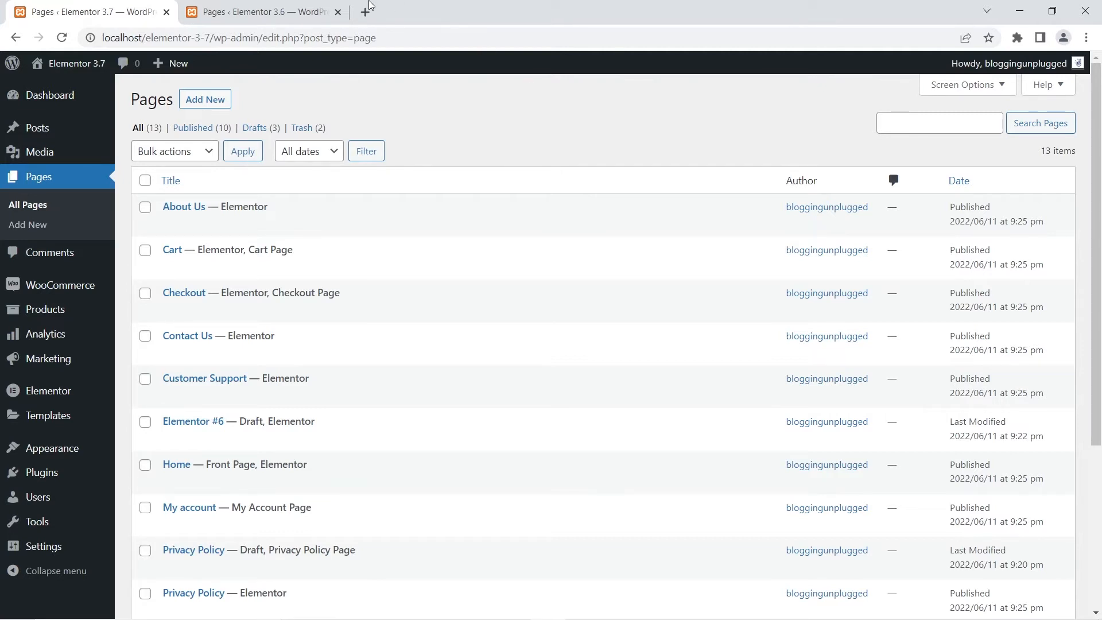
- Open the 3.6 site's My Account page in Elementor in a new tab and select the My Account widget
click(294, 4)
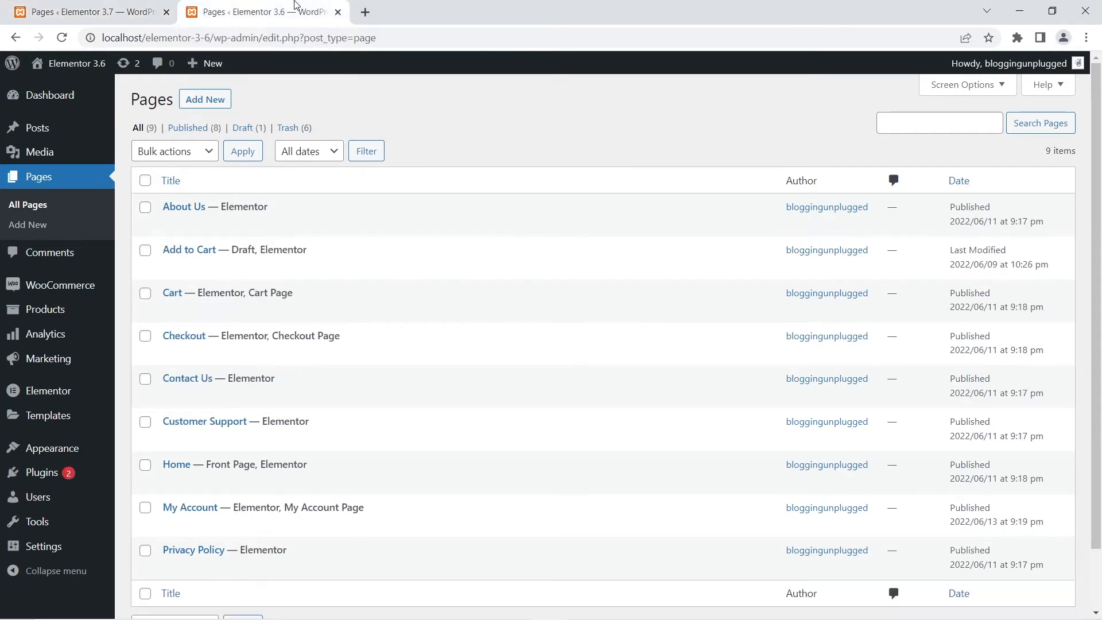
scroll(428, 388, down, 1)
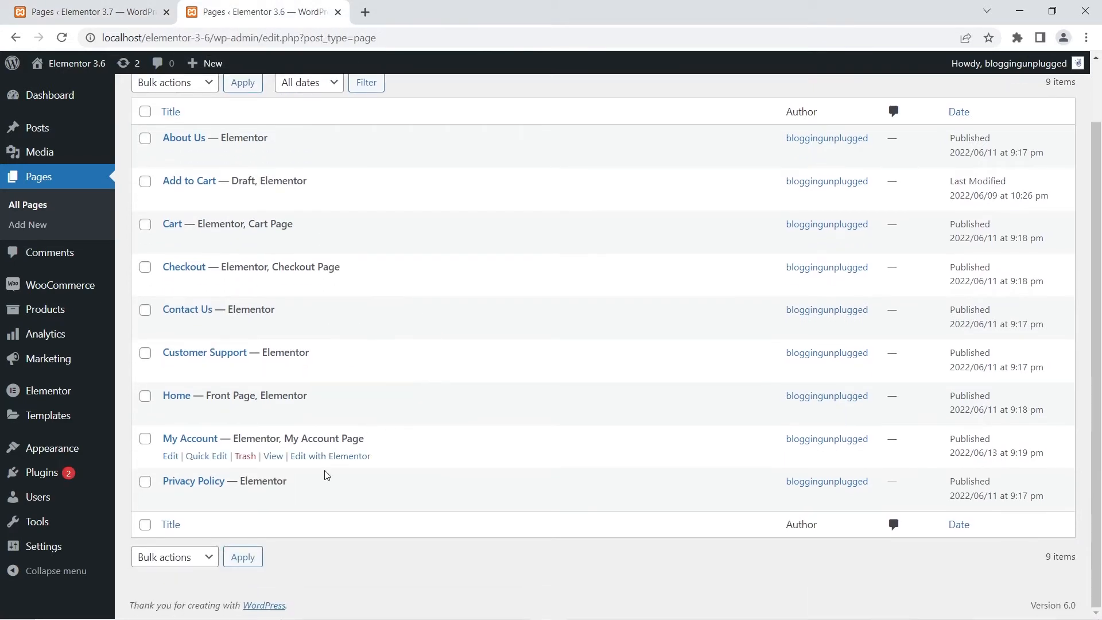
right_click(337, 459)
click(352, 469)
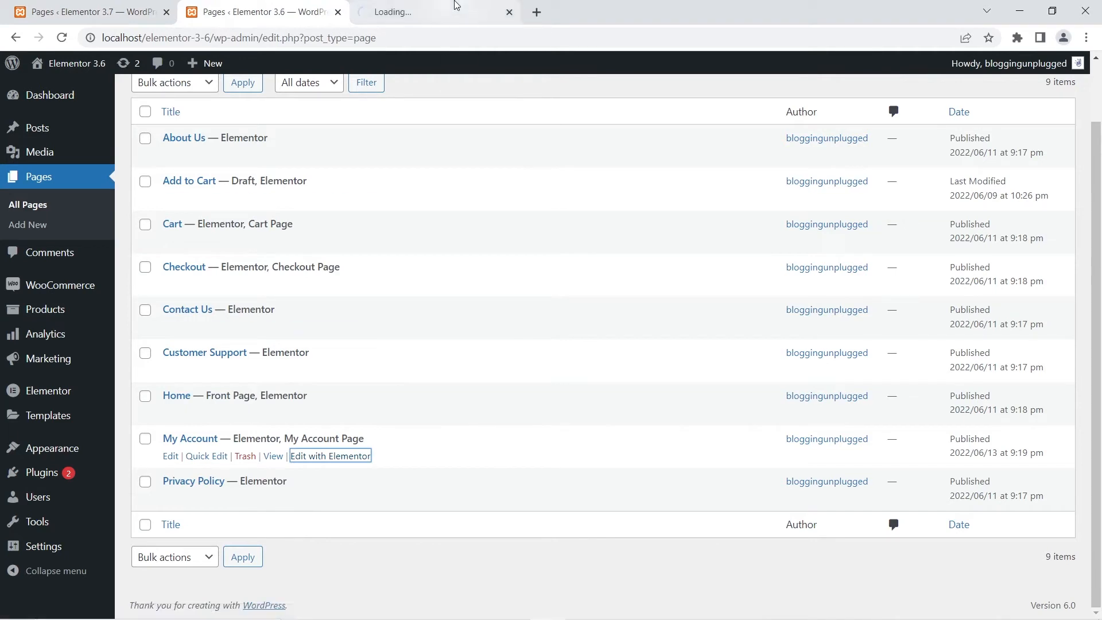
click(456, 5)
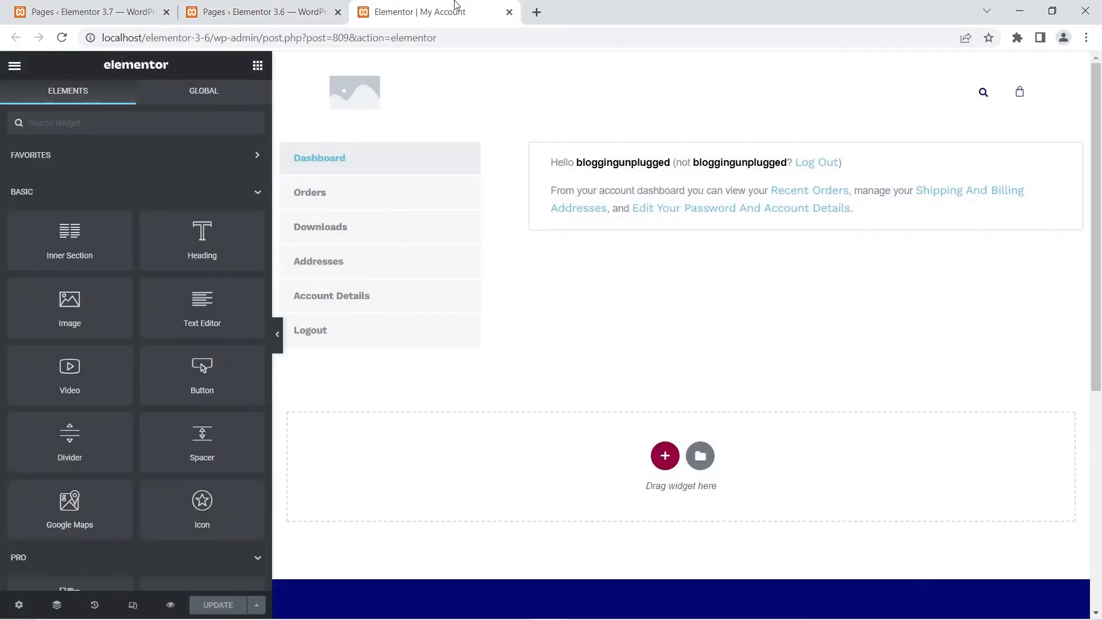
click(512, 161)
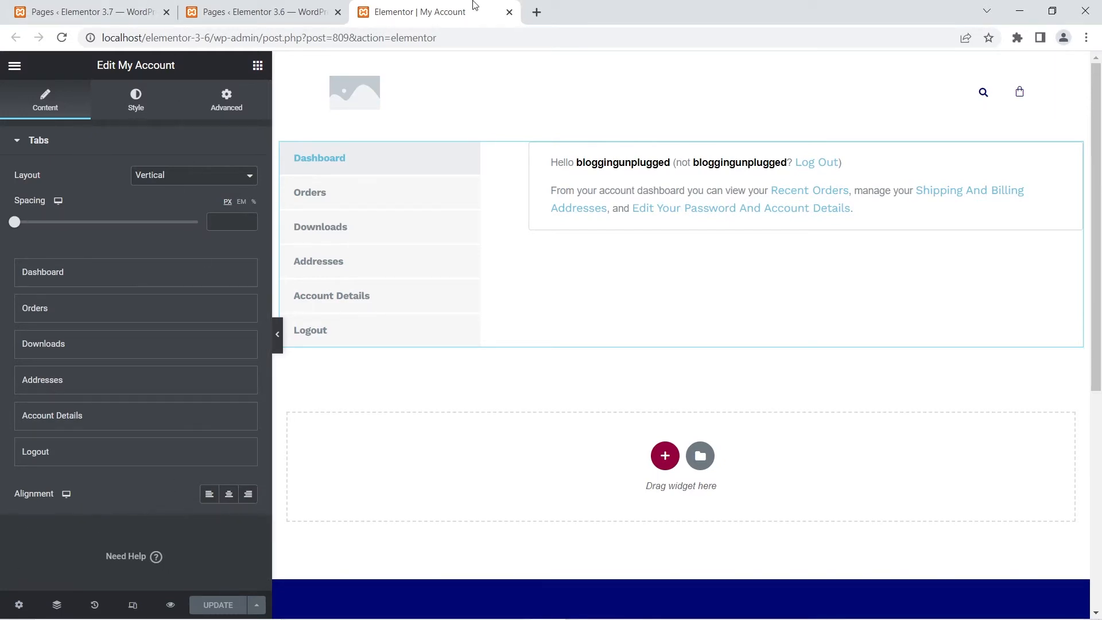
- Open the 3.7 site's My account page in Elementor in a tab before the 3.6 editor and select its My Account widget
click(93, 5)
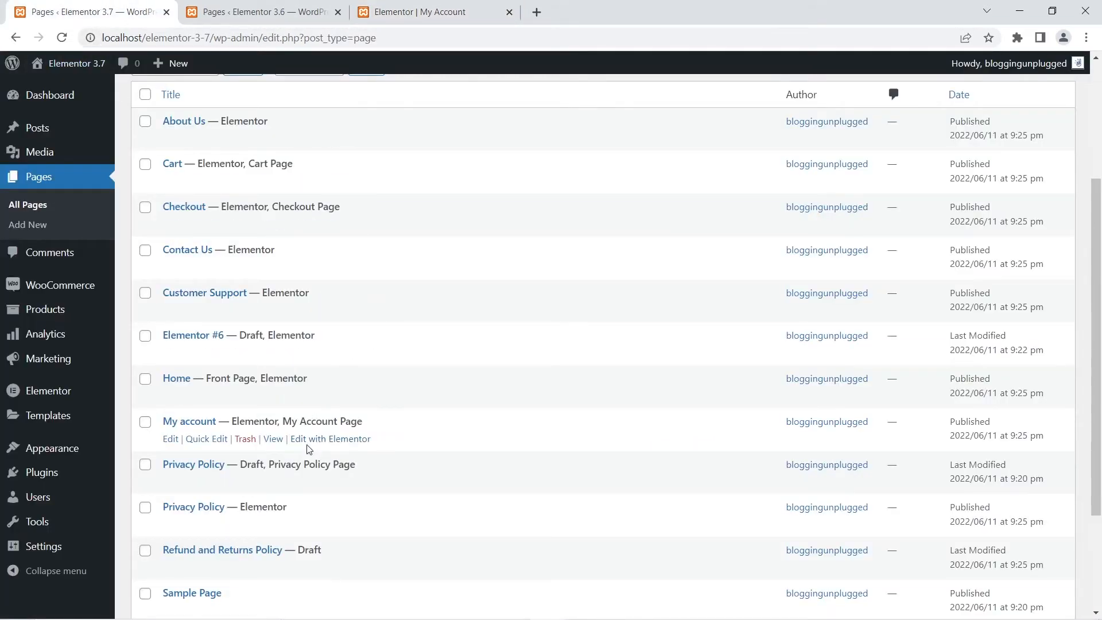
right_click(314, 442)
click(345, 450)
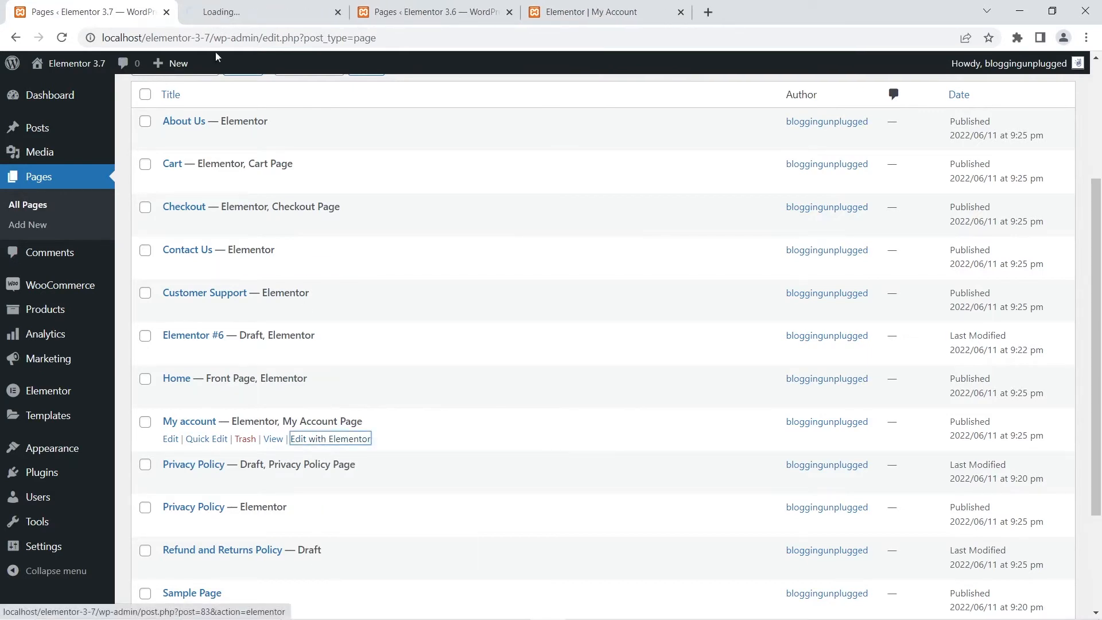
drag(214, 11, 379, 4)
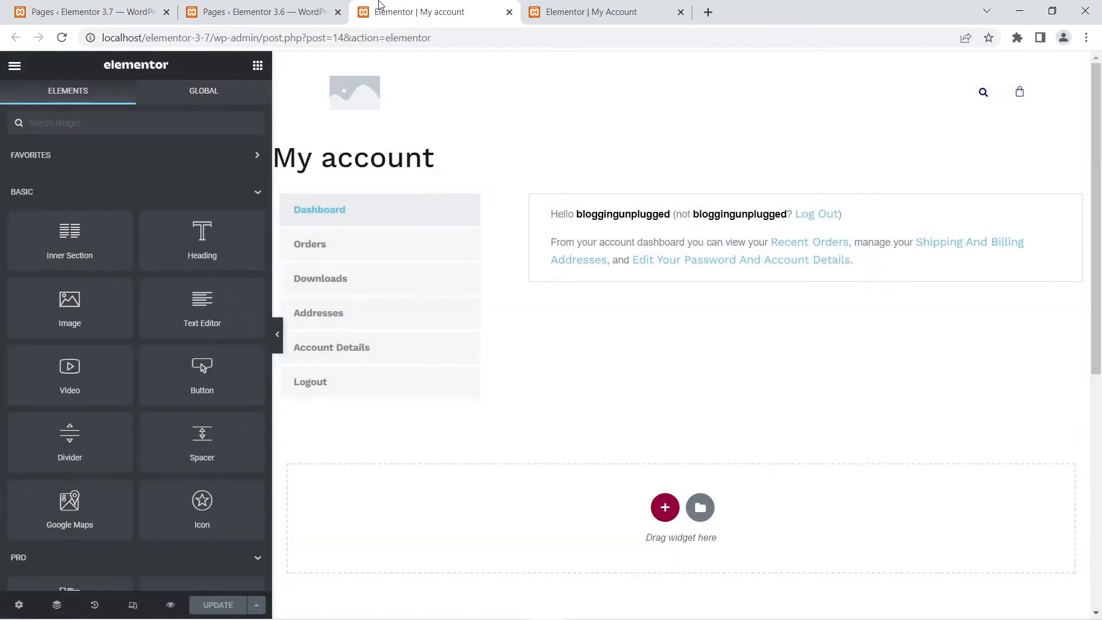
click(509, 210)
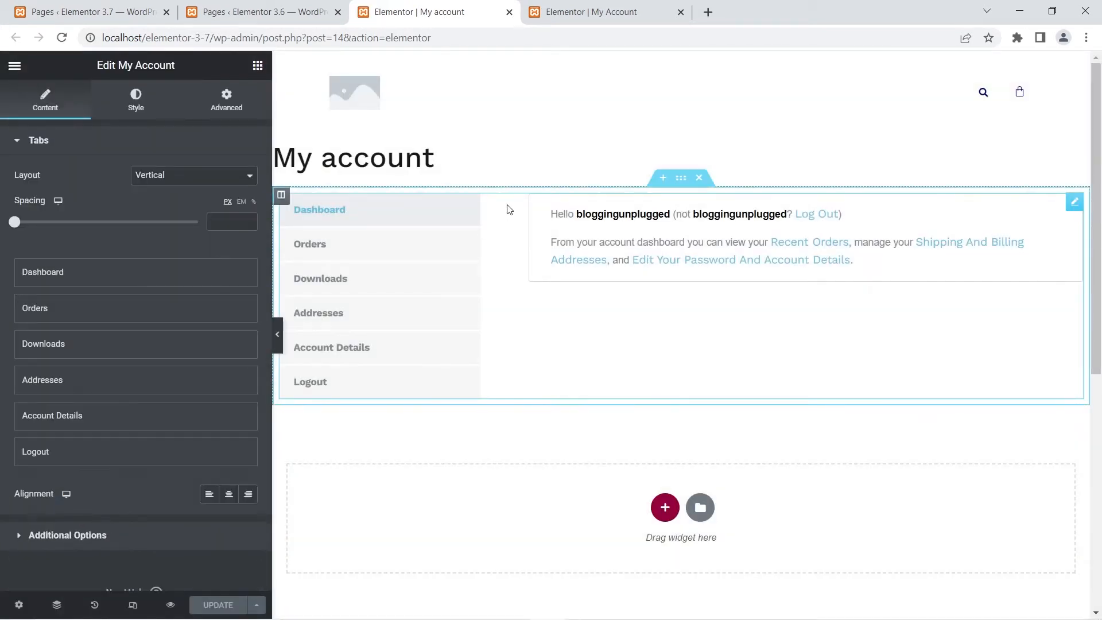
- Compare the content sections of the My Account widget between the 3.7 and 3.6 editors, collapsing the Tabs section in both
scroll(103, 367, down, 1)
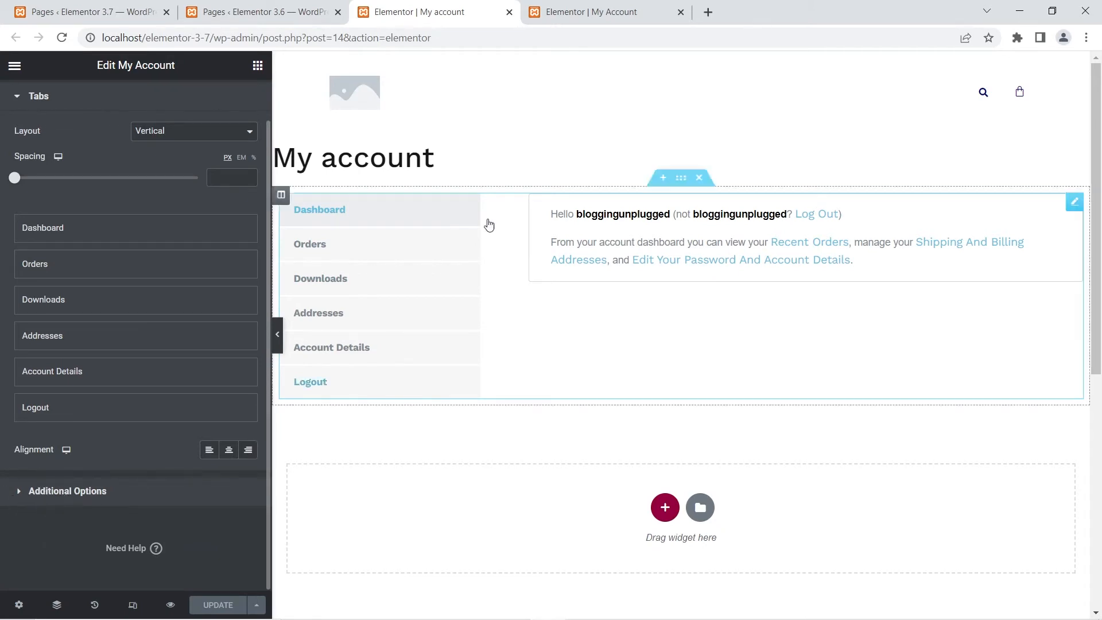
click(554, 9)
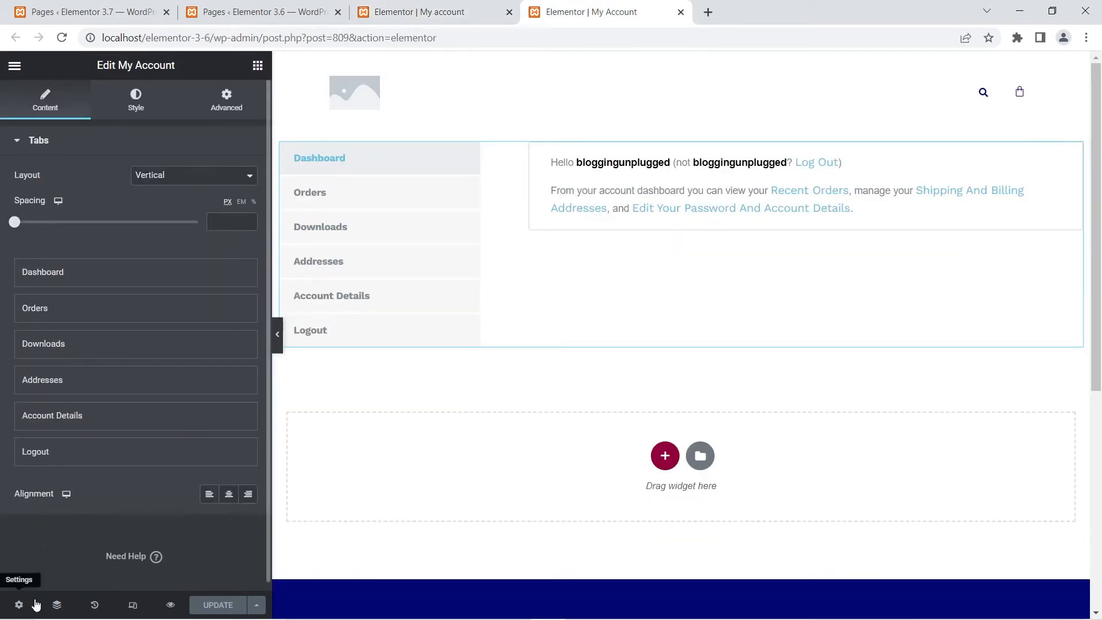
click(18, 142)
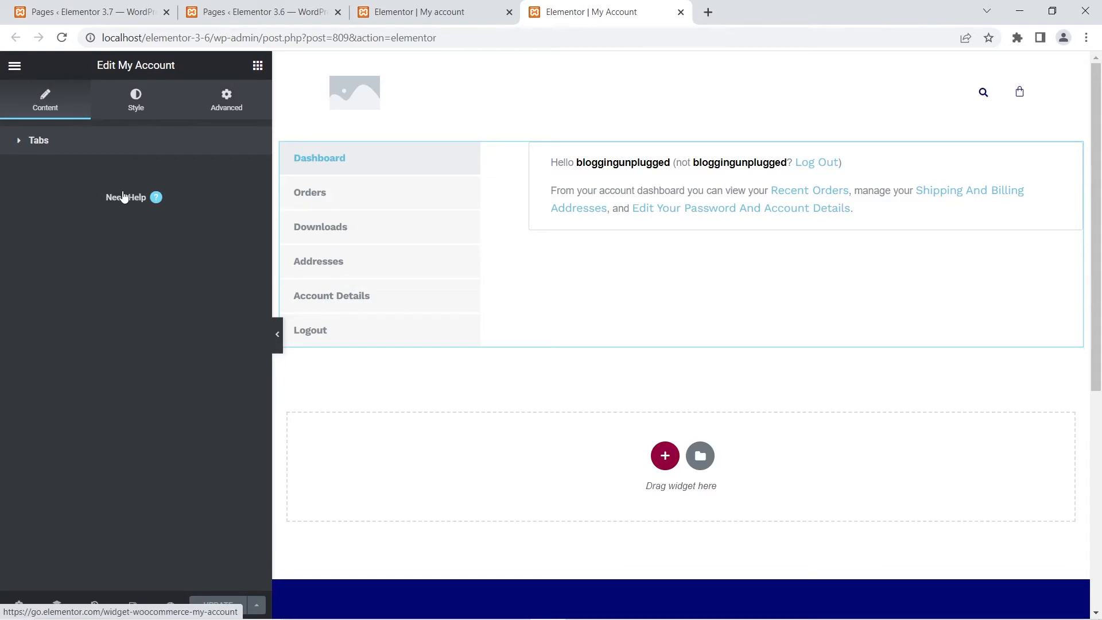
click(429, 9)
click(38, 99)
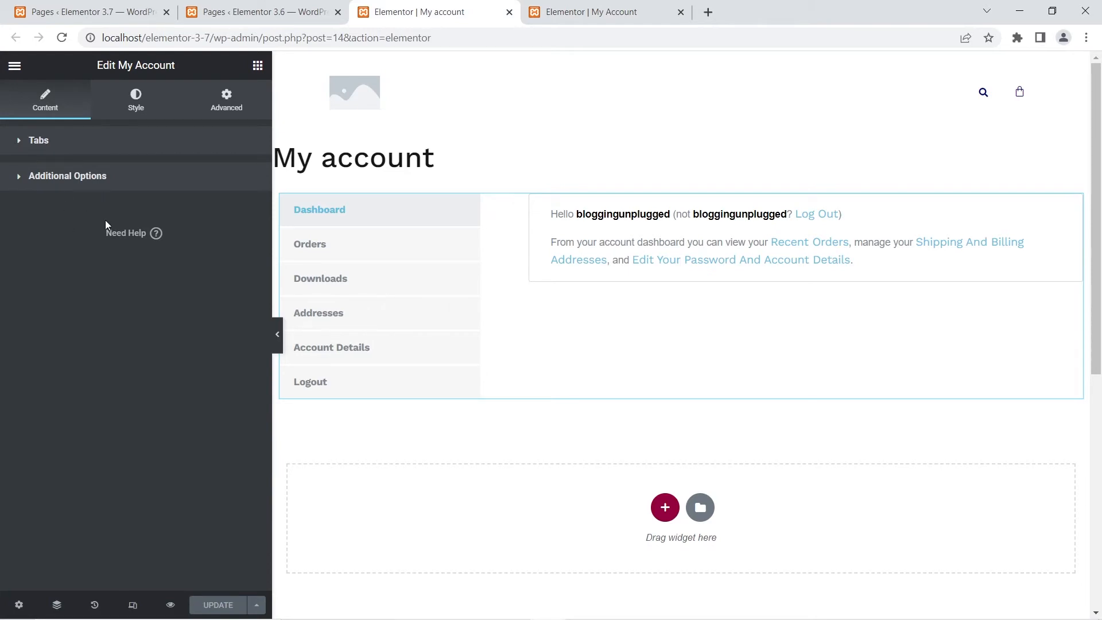
- Enable Customize Dashboard in the 3.7 My Account widget's Additional Options and open its template choice
click(44, 178)
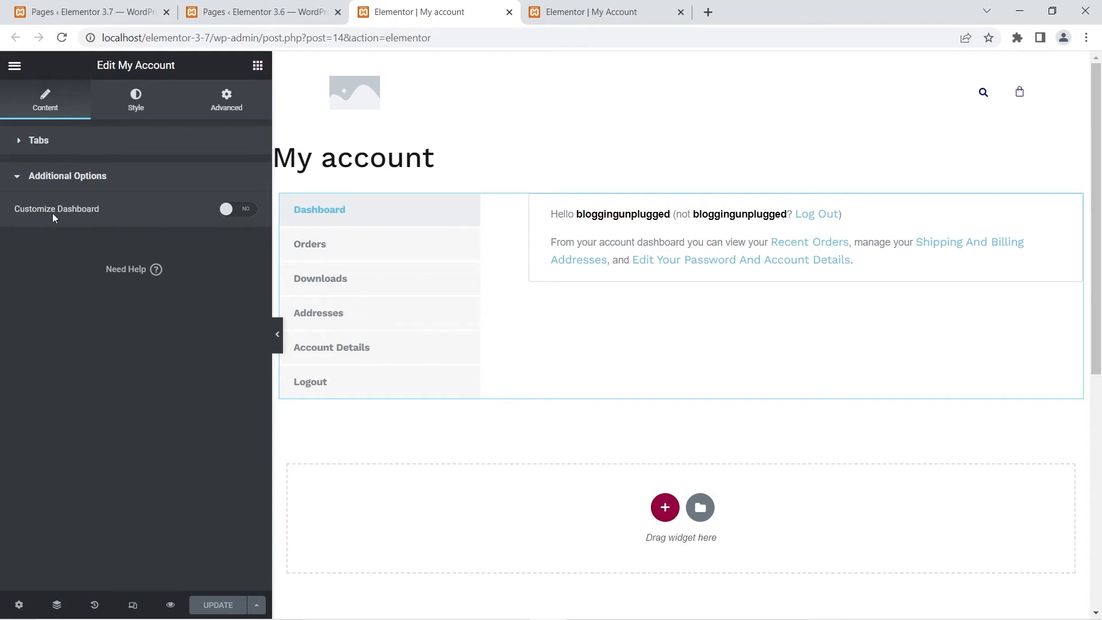
click(239, 211)
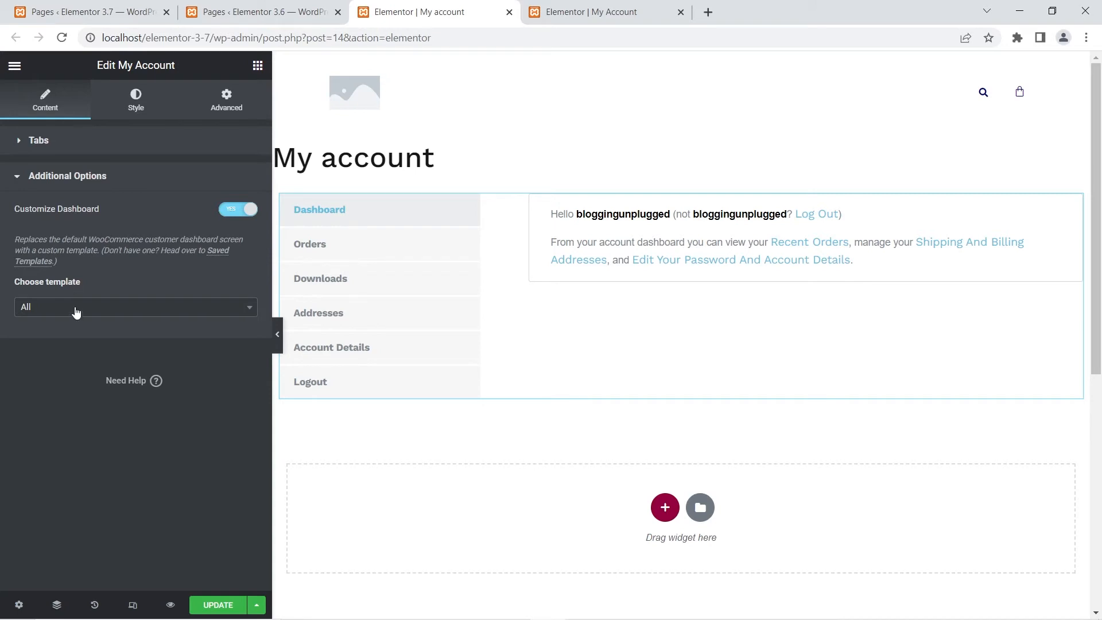
click(76, 312)
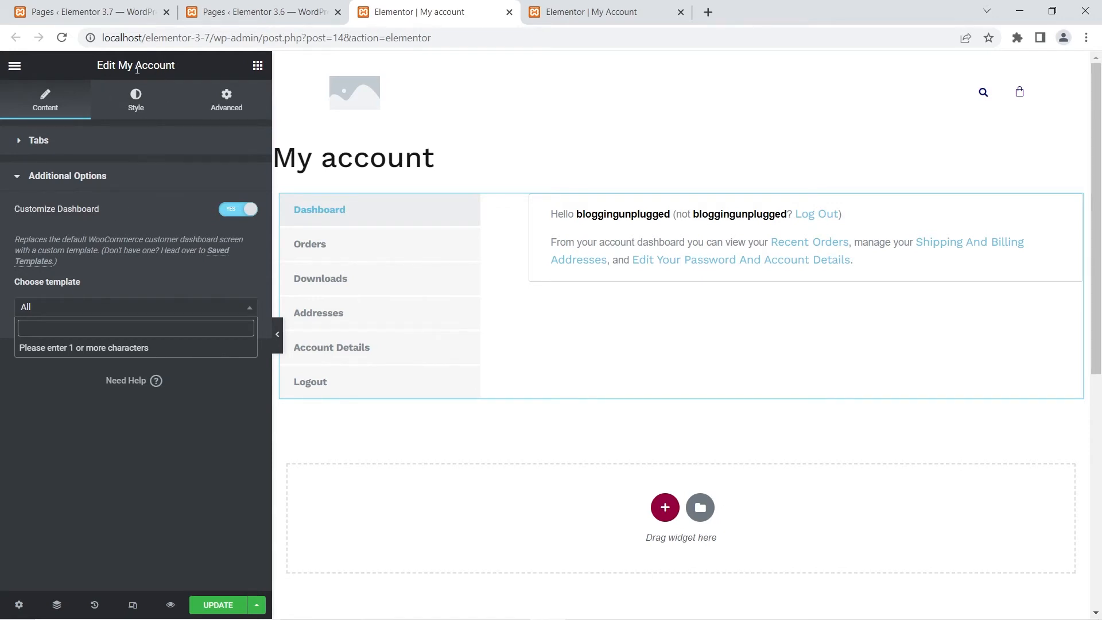
click(237, 214)
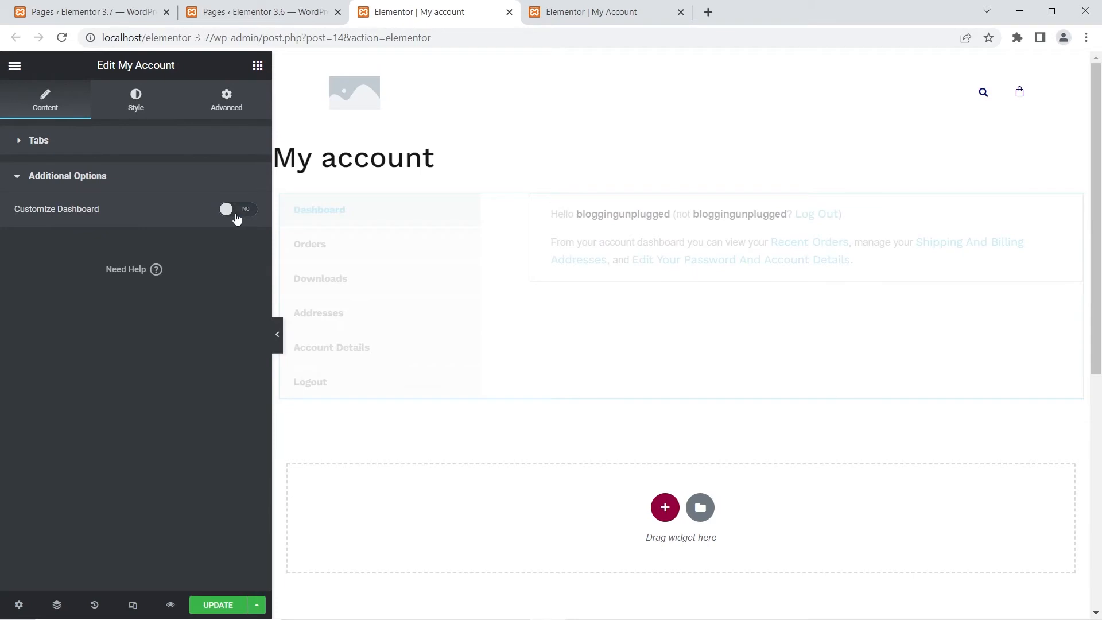
click(238, 212)
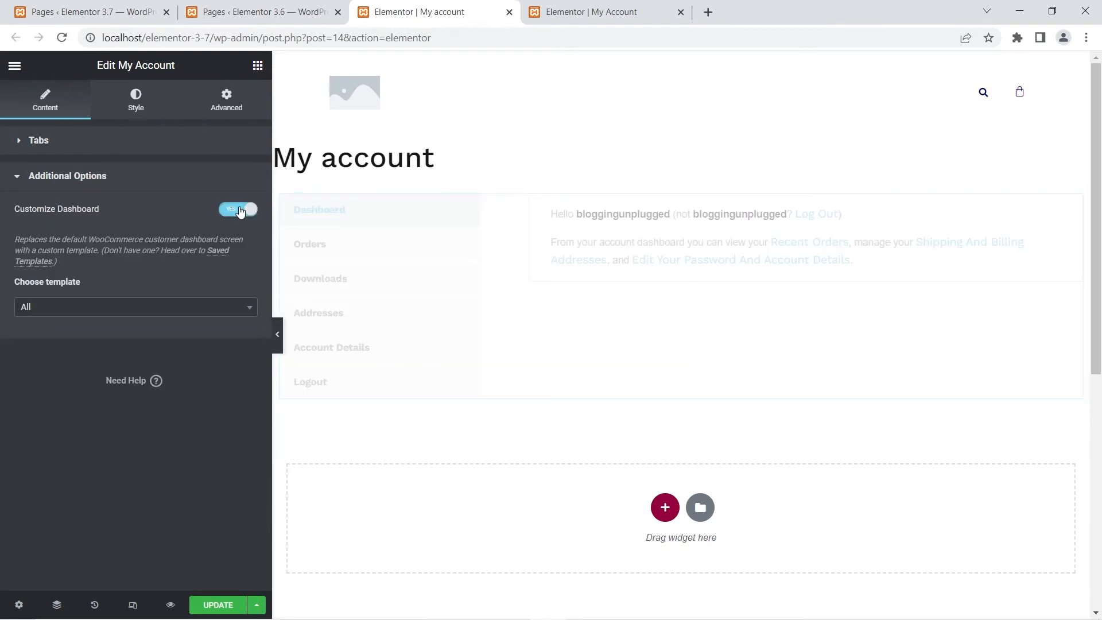
click(48, 313)
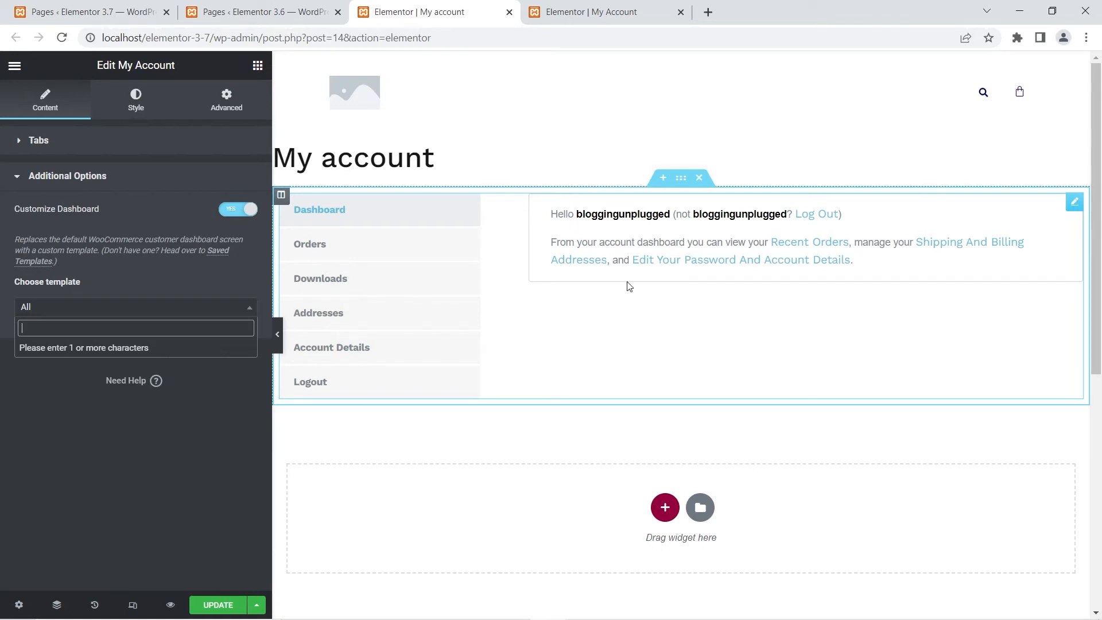
click(623, 11)
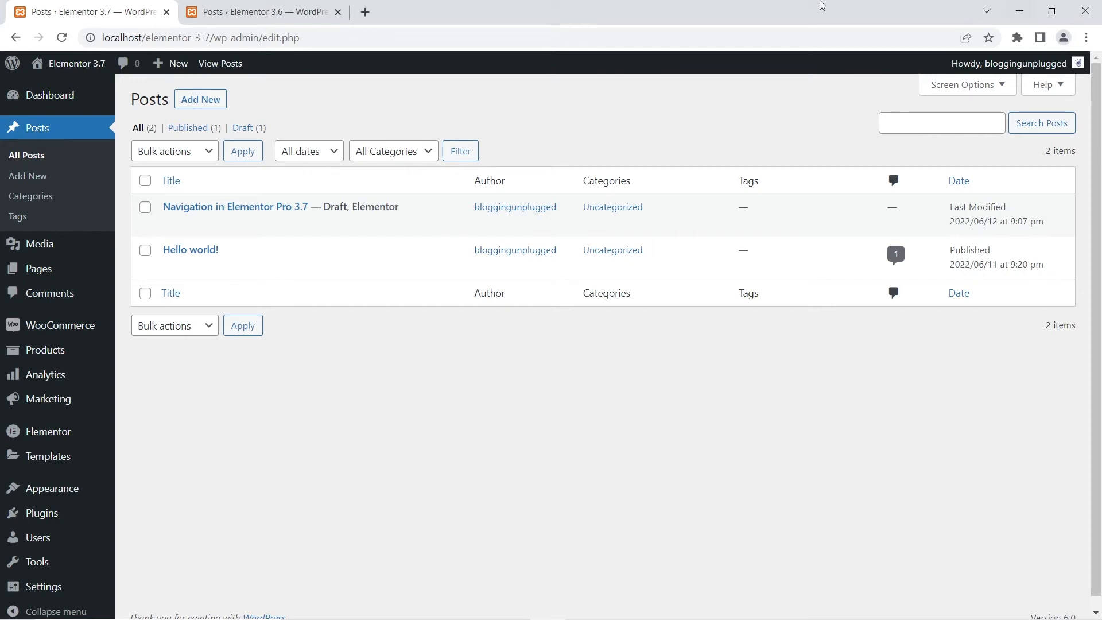
- Open the 3.6 site's post "Navigation in Elementor 3.6" in Elementor in a new tab
click(302, 9)
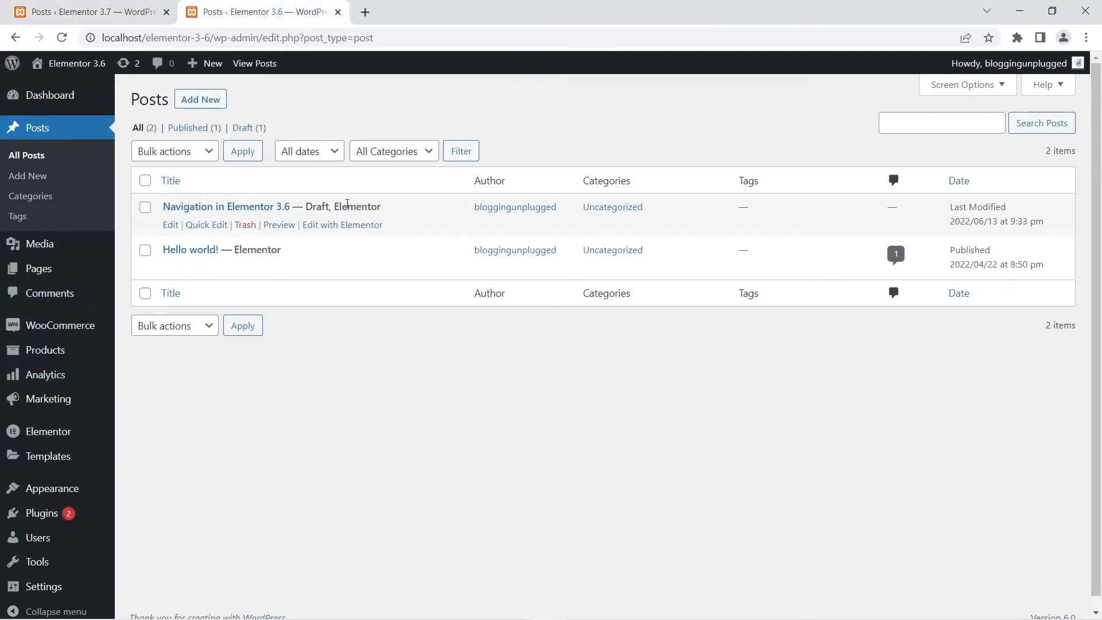
right_click(357, 227)
click(370, 236)
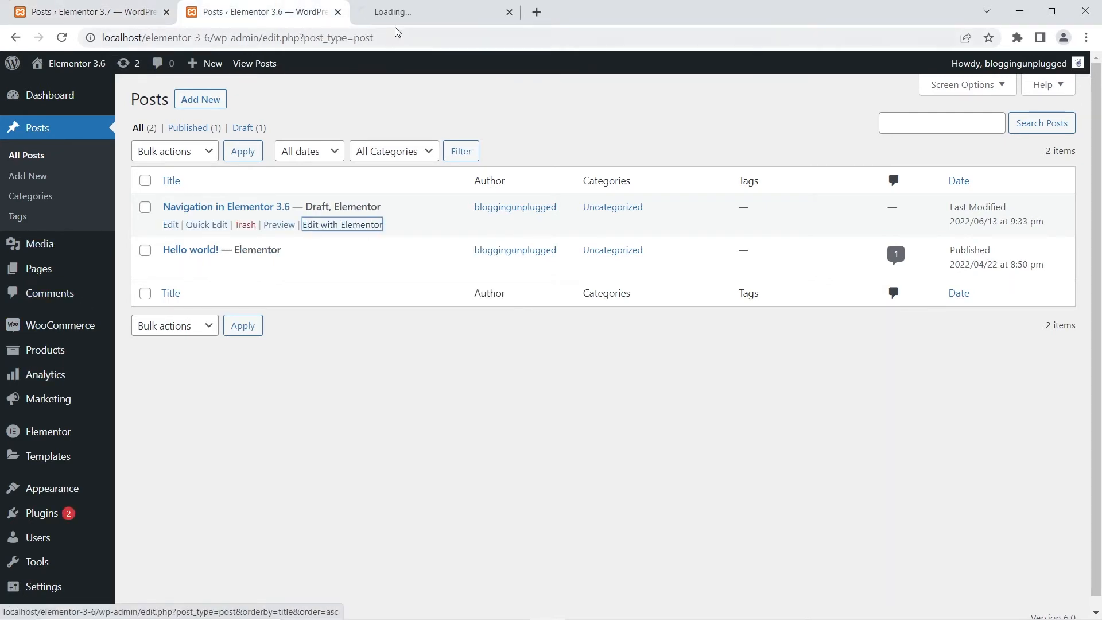
click(409, 12)
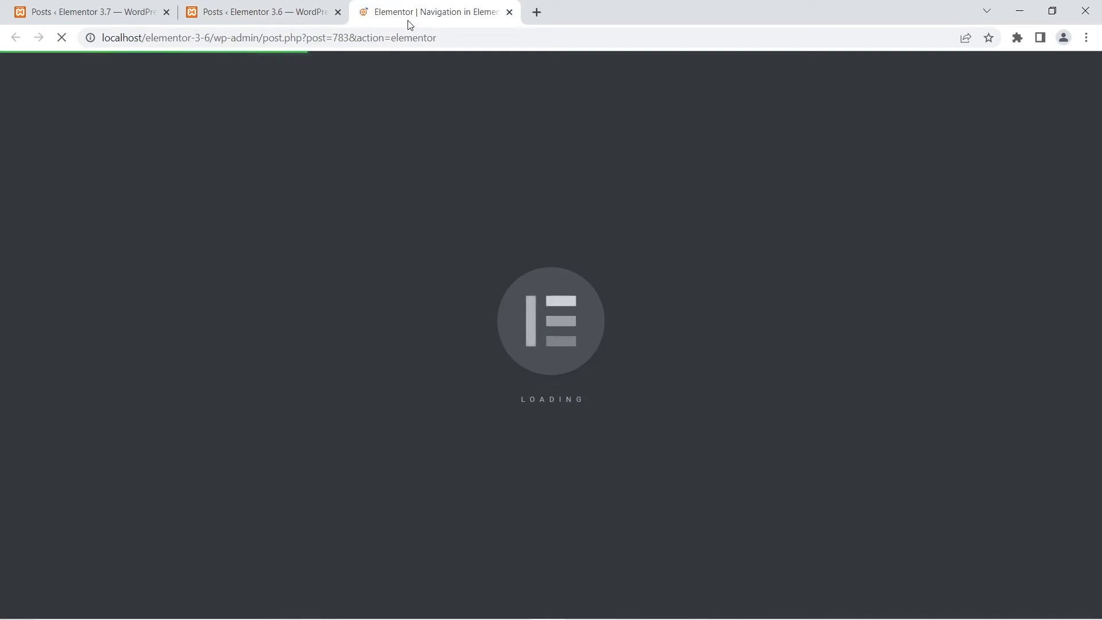
- Add a Nav Menu widget from the Site category to the 3.6 post and set its layout to Dropdown
scroll(80, 379, down, 20)
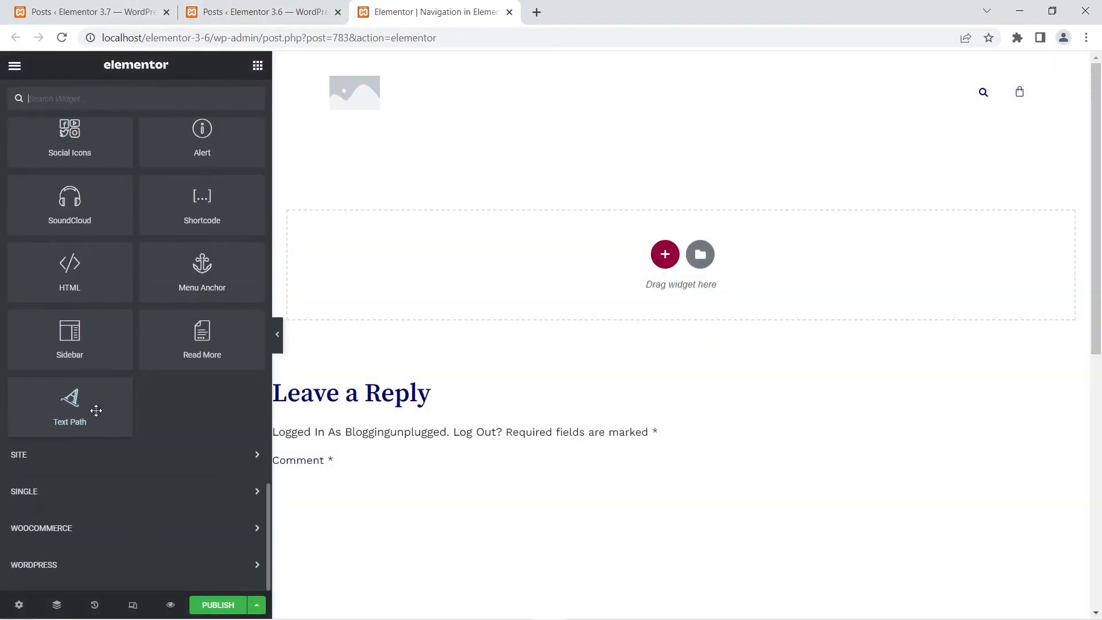
click(109, 458)
scroll(208, 436, down, 3)
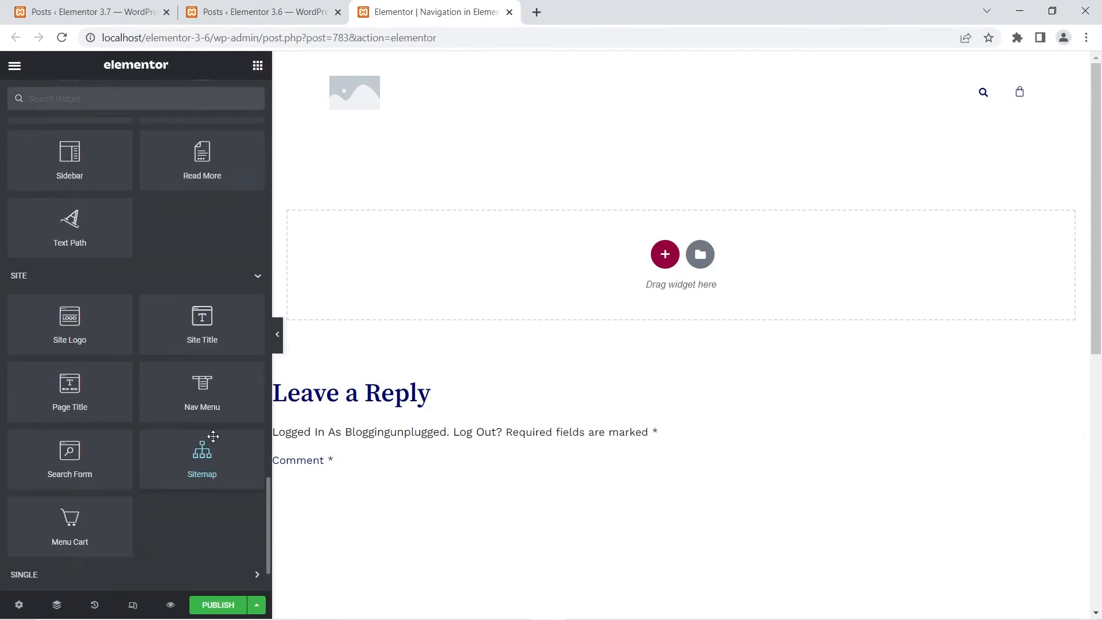
drag(201, 384, 589, 234)
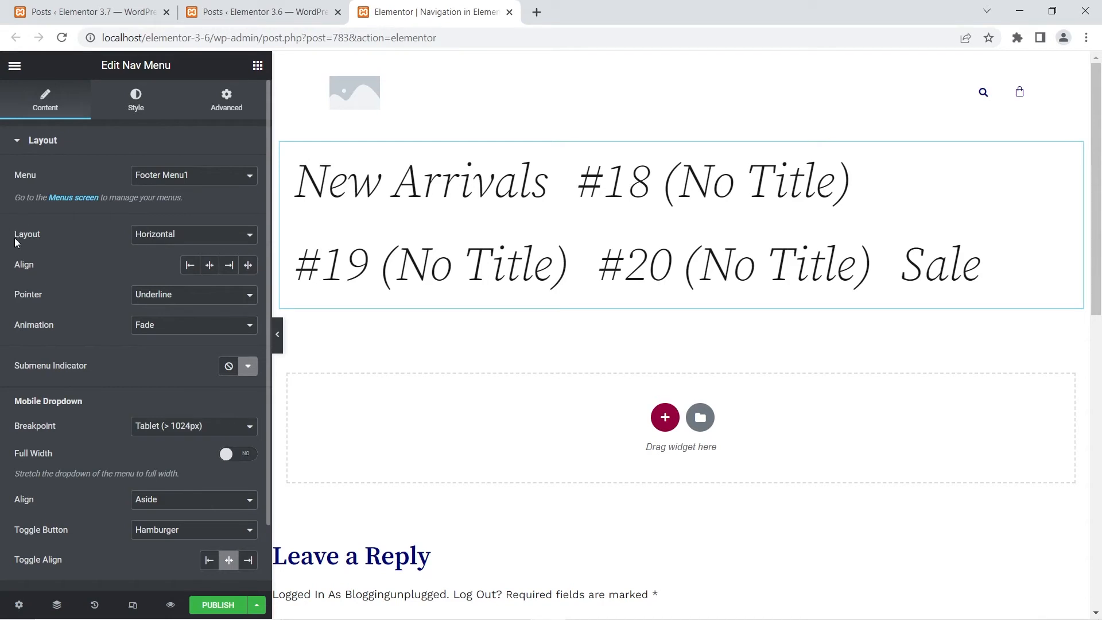
click(166, 239)
click(159, 271)
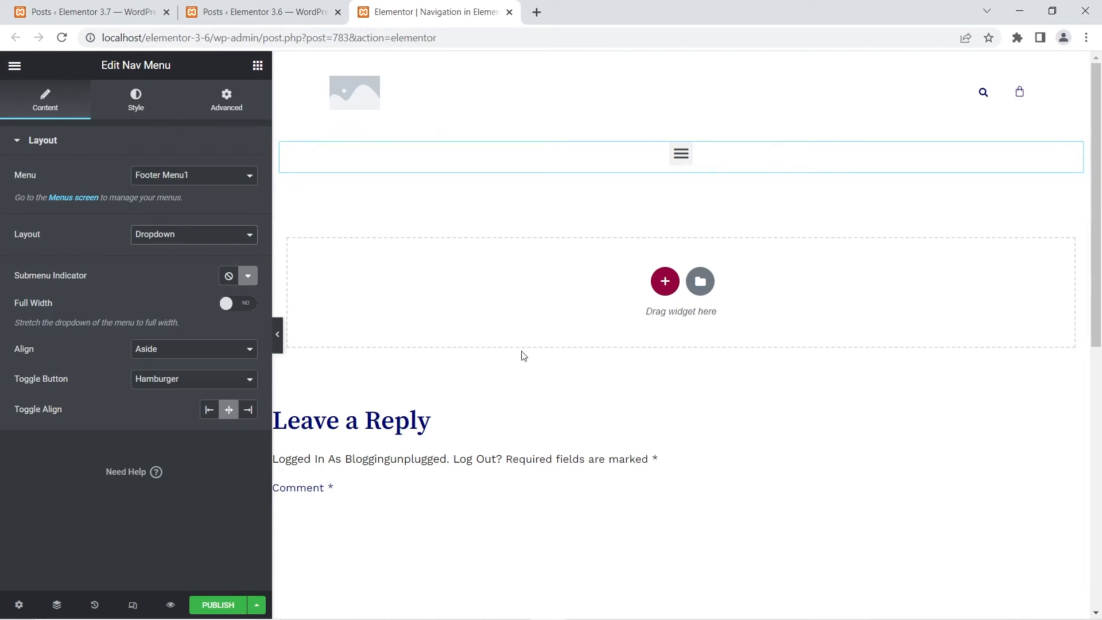
- Try None as the 3.6 Nav Menu's toggle button, and restore the Hamburger option
click(227, 381)
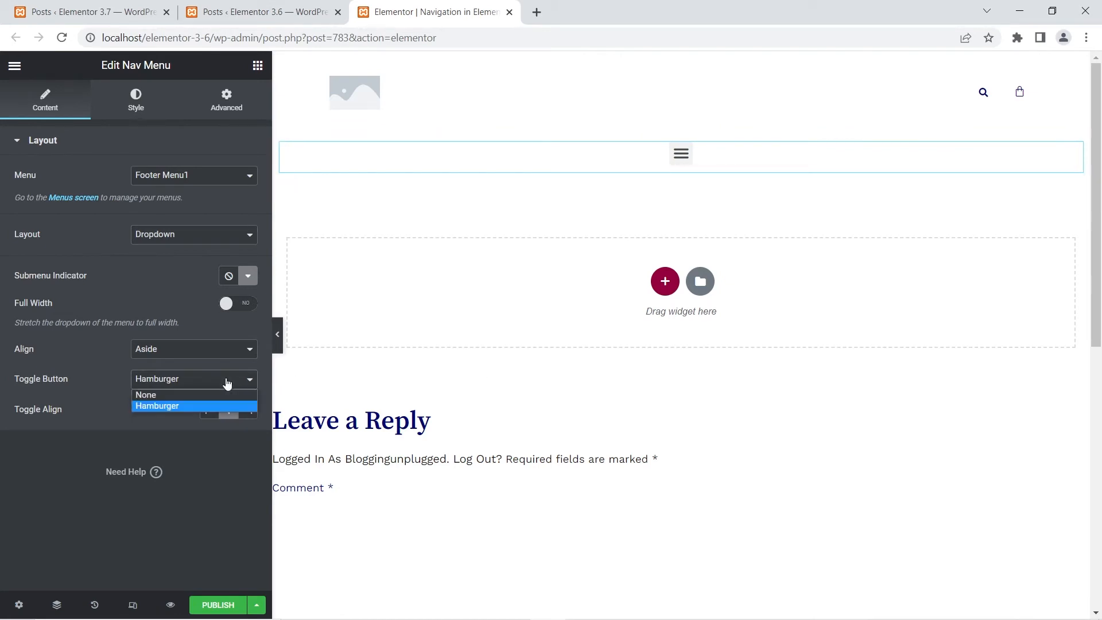
click(170, 395)
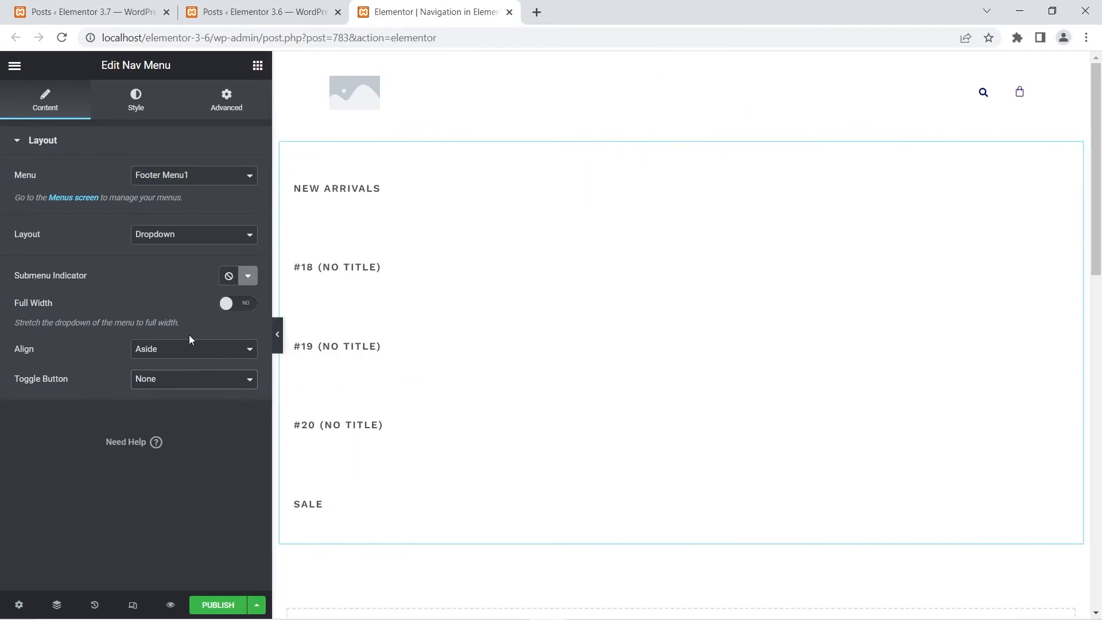
click(179, 379)
click(174, 404)
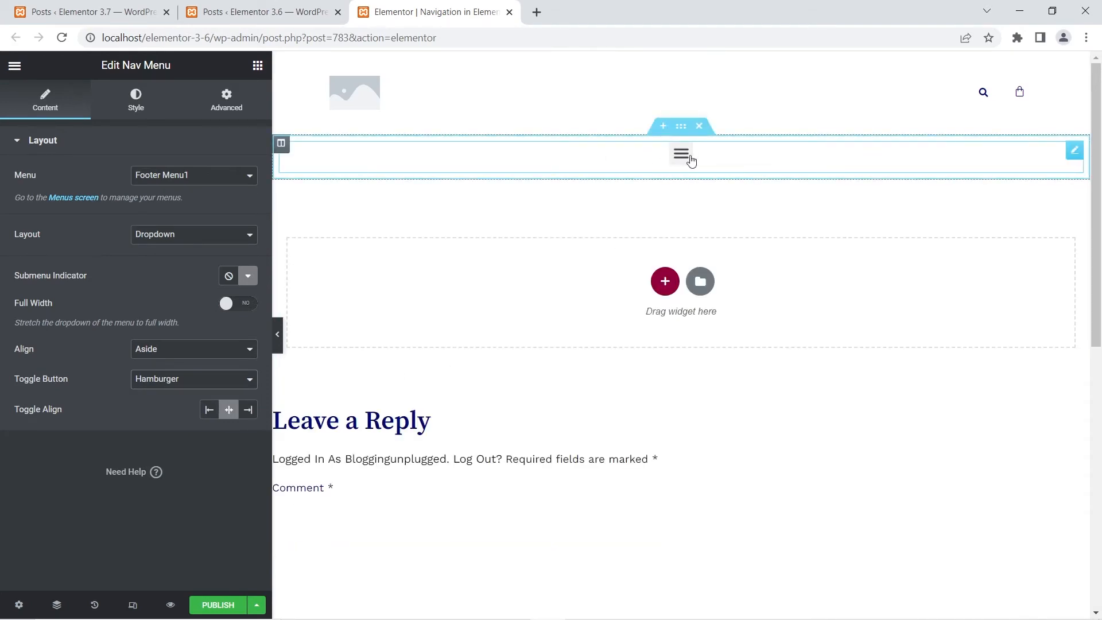
- Open the 3.7 site's post "Navigation in Elementor Pro 3.7" in Elementor in a tab placed before the 3.6 editor
click(141, 8)
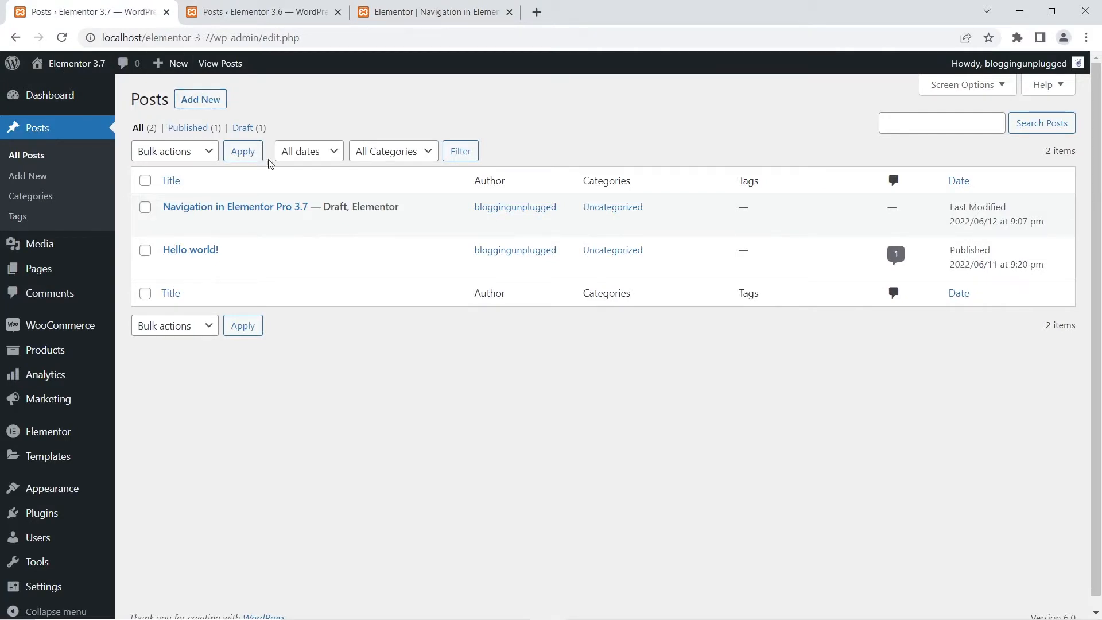
right_click(332, 228)
click(367, 238)
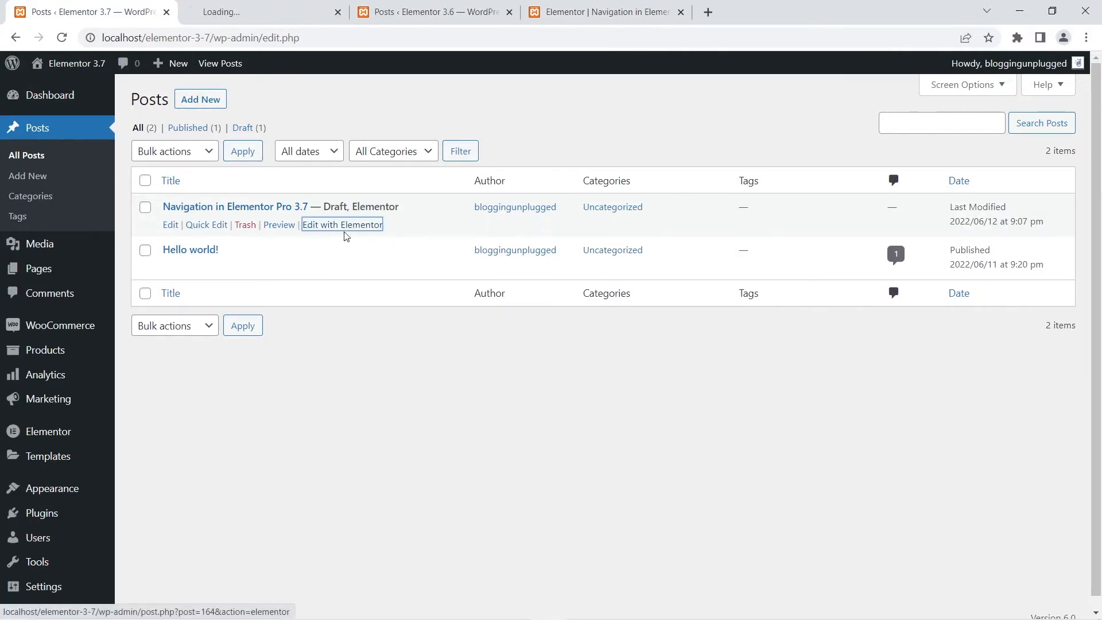
drag(214, 7, 404, 10)
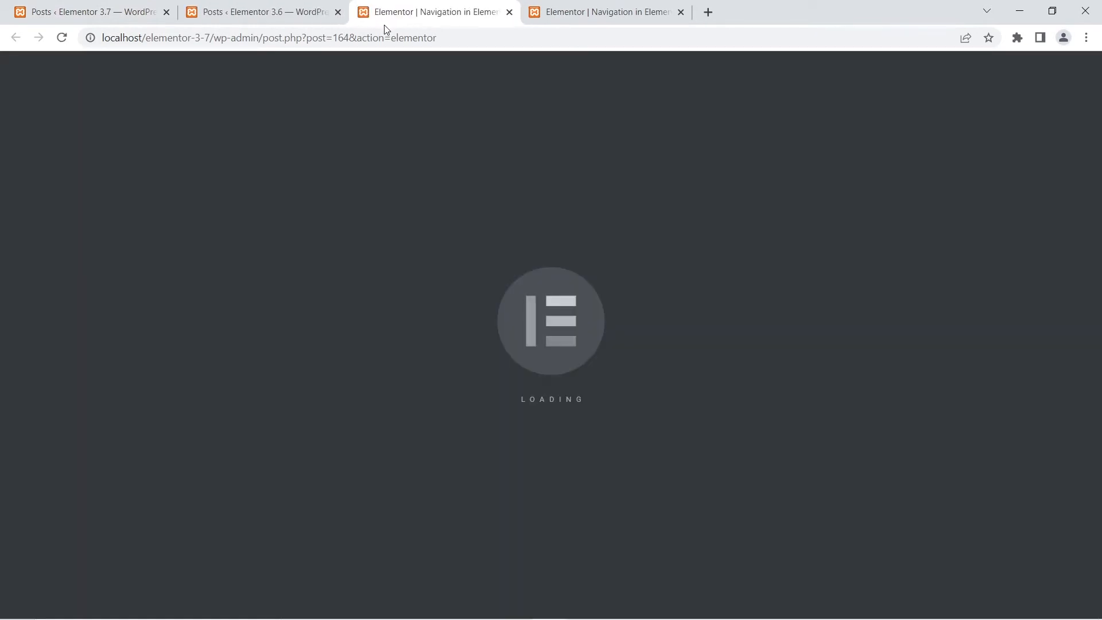
- Add a Nav Menu widget from the Site category to the 3.7 post and set its layout to Dropdown
scroll(146, 241, down, 20)
scroll(149, 312, down, 7)
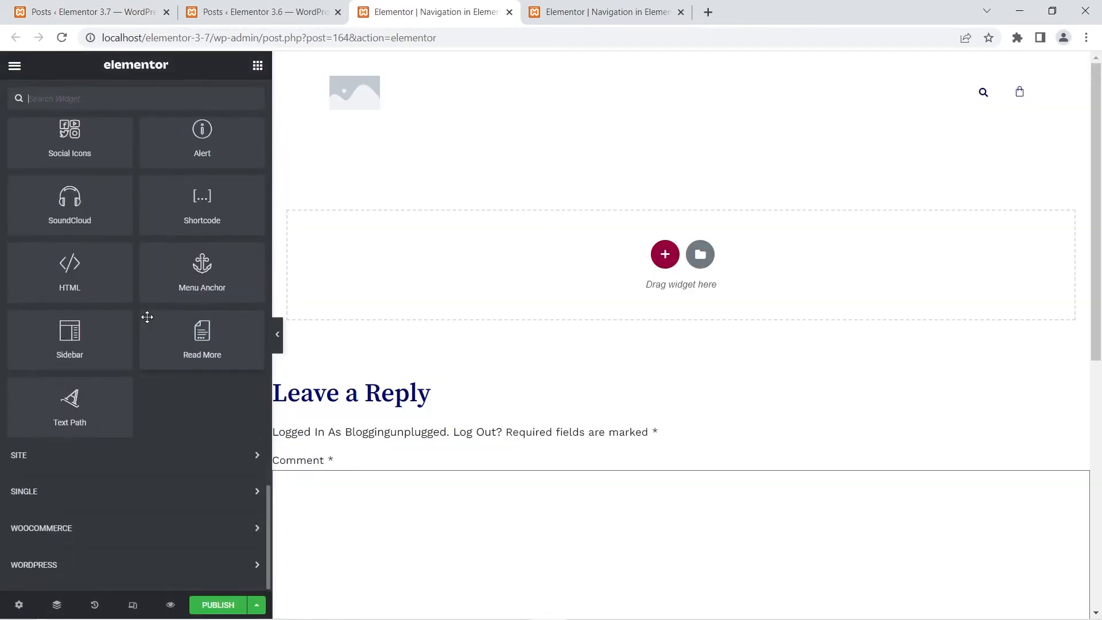
click(67, 457)
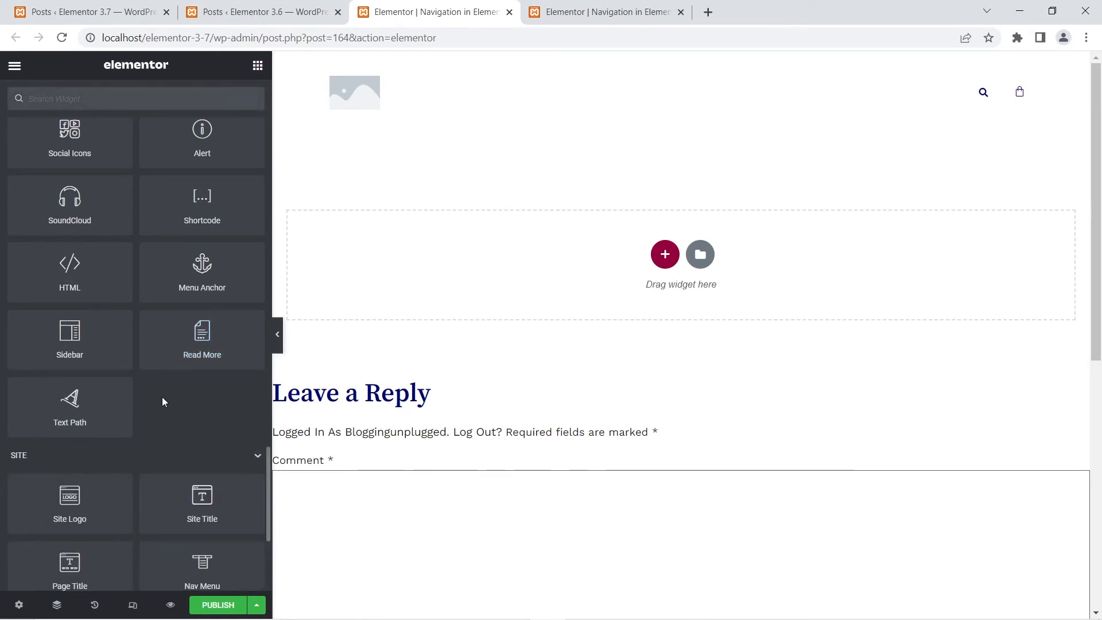
scroll(161, 398, down, 5)
drag(202, 304, 643, 276)
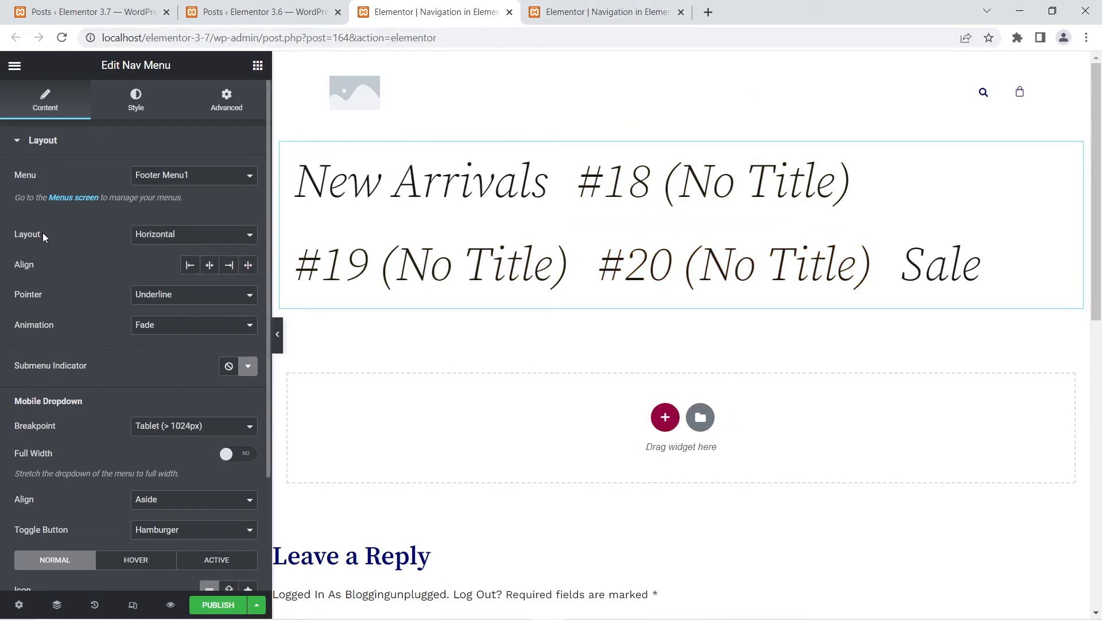
click(138, 236)
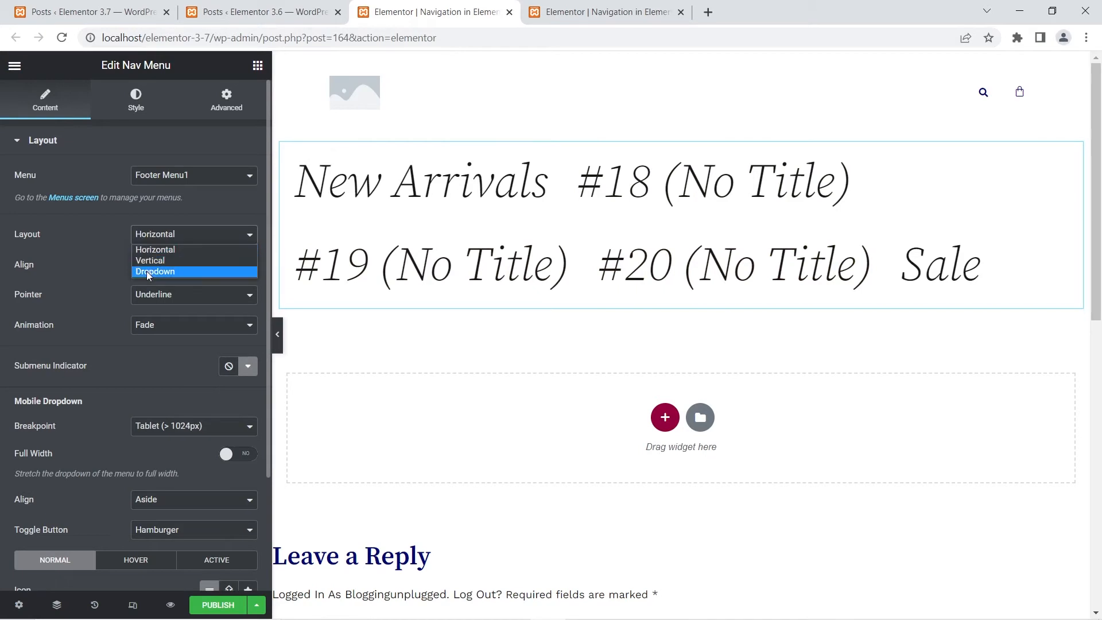
click(148, 271)
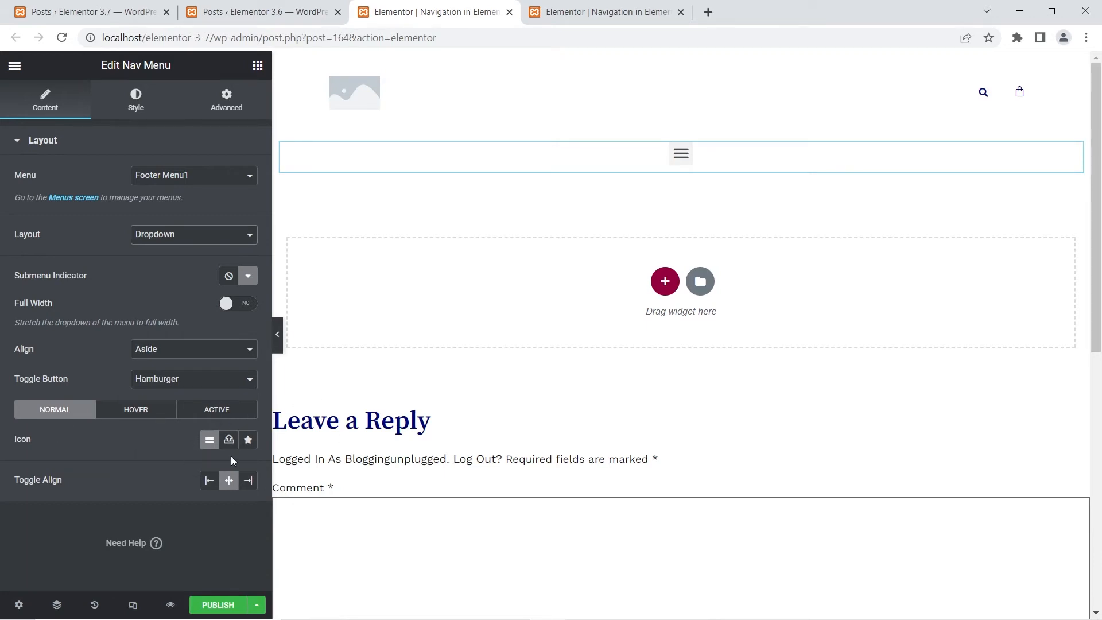
- Set the 3.7 Nav Menu toggle's normal-state icon to Plus from the icon library's recommended icons
click(248, 440)
click(488, 224)
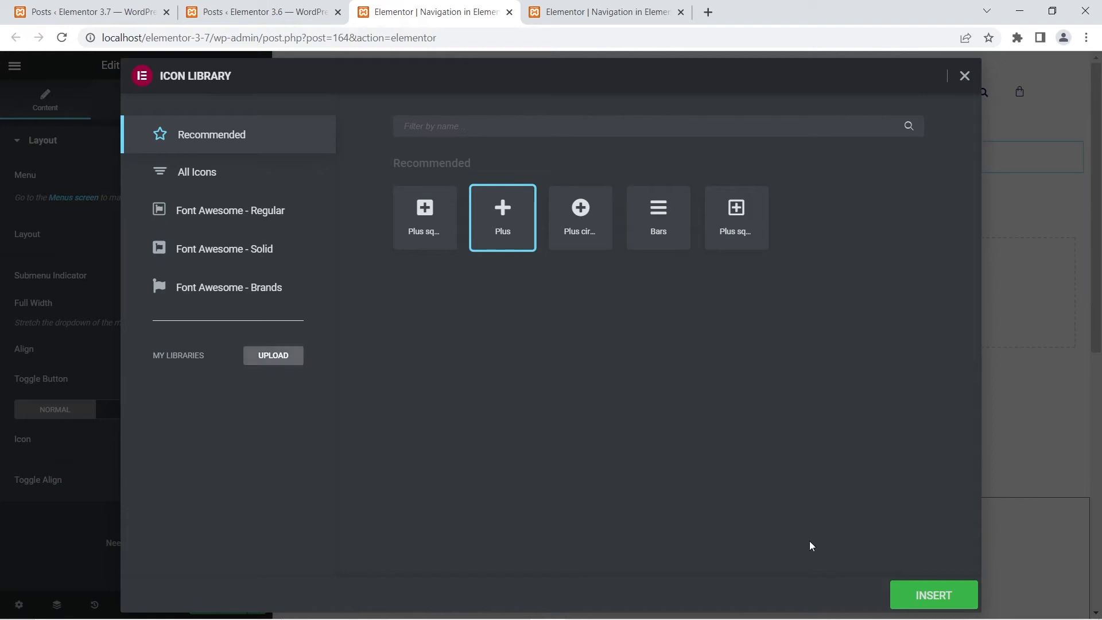
click(938, 594)
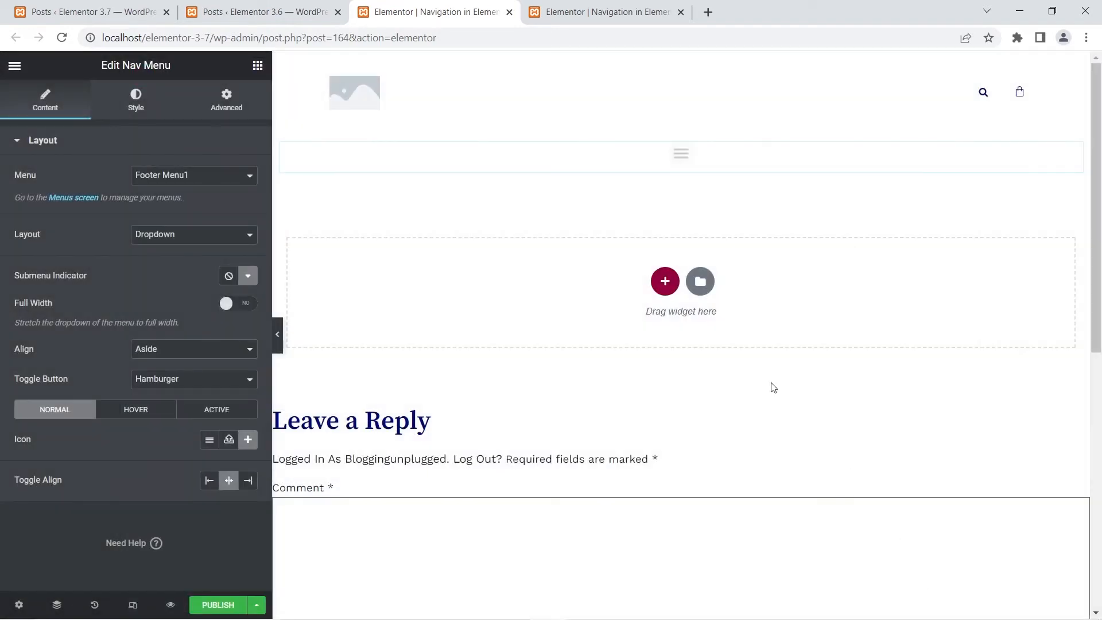
- Look at the upload and media library options for an SVG toggle icon, and close the media dialog without inserting anything
click(230, 441)
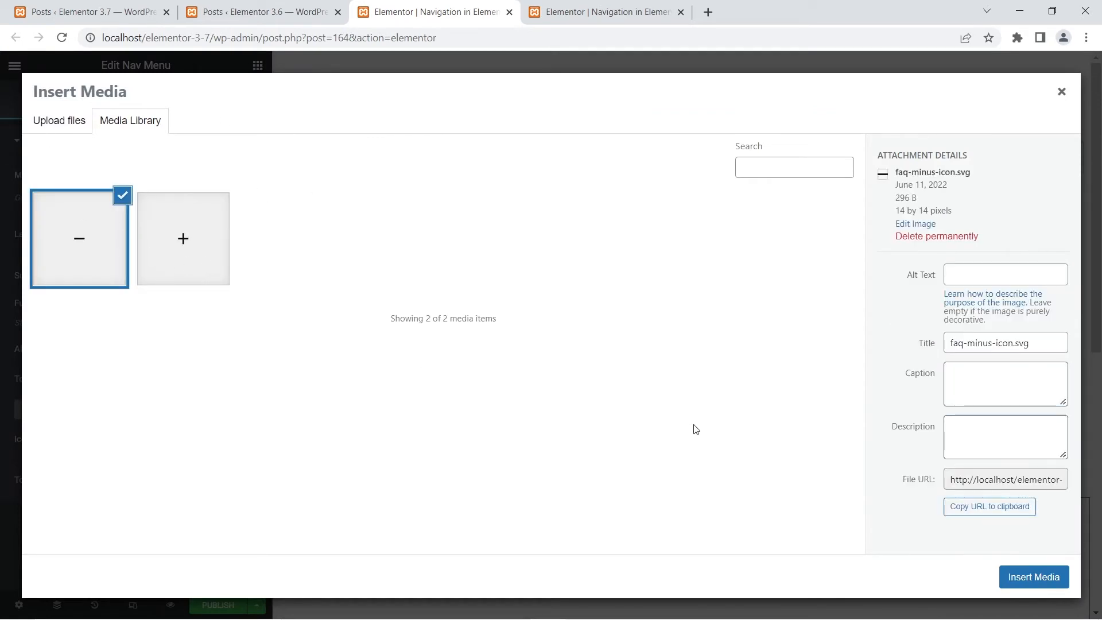
click(93, 127)
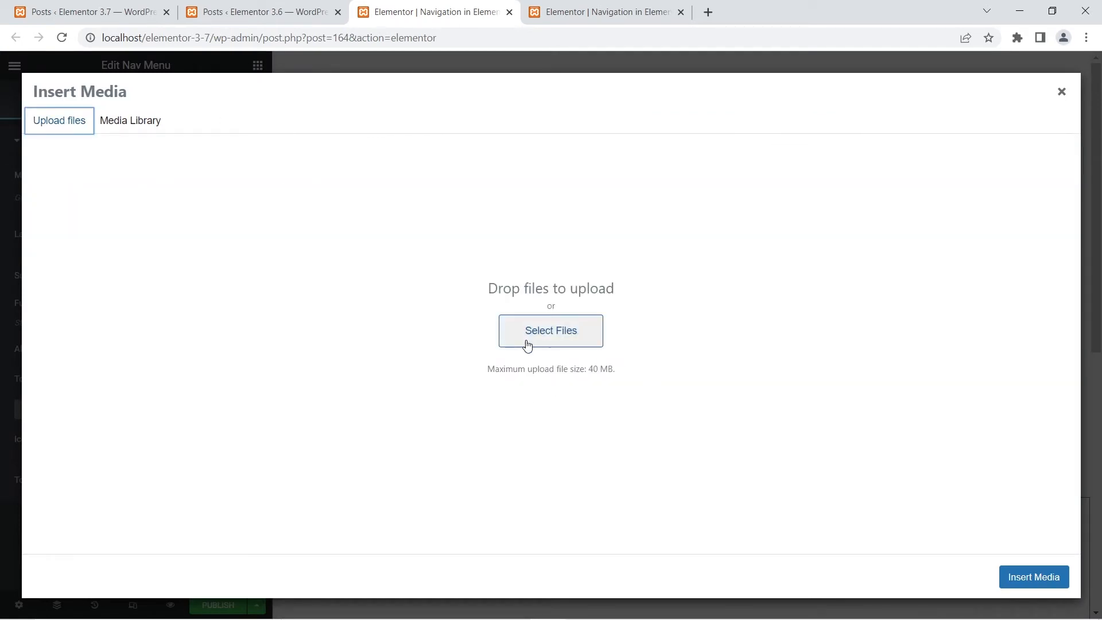
click(118, 122)
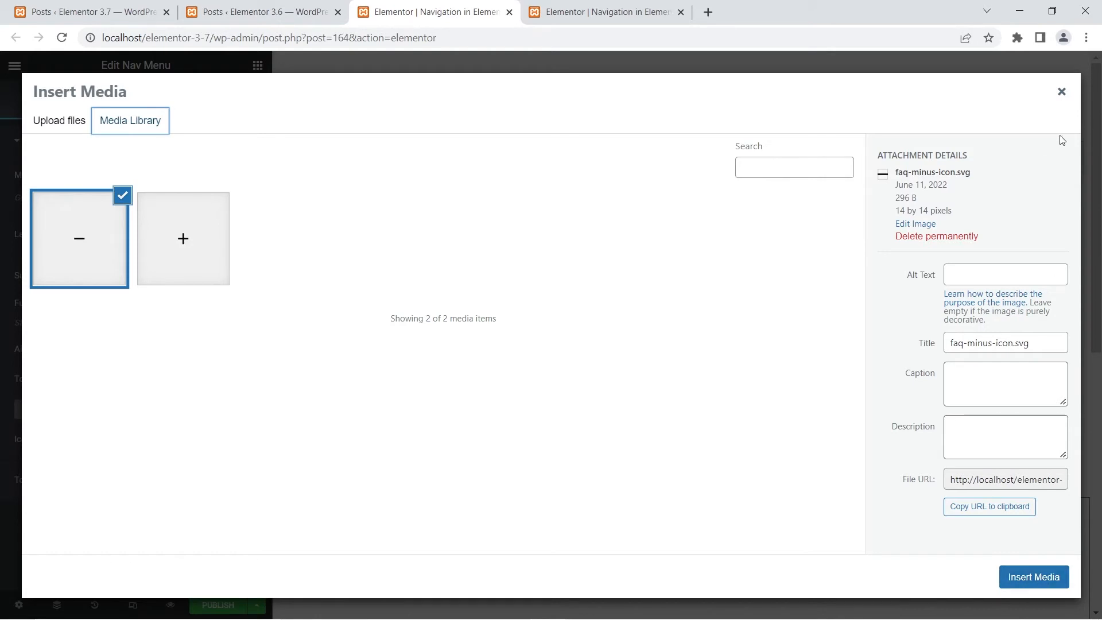
click(1060, 94)
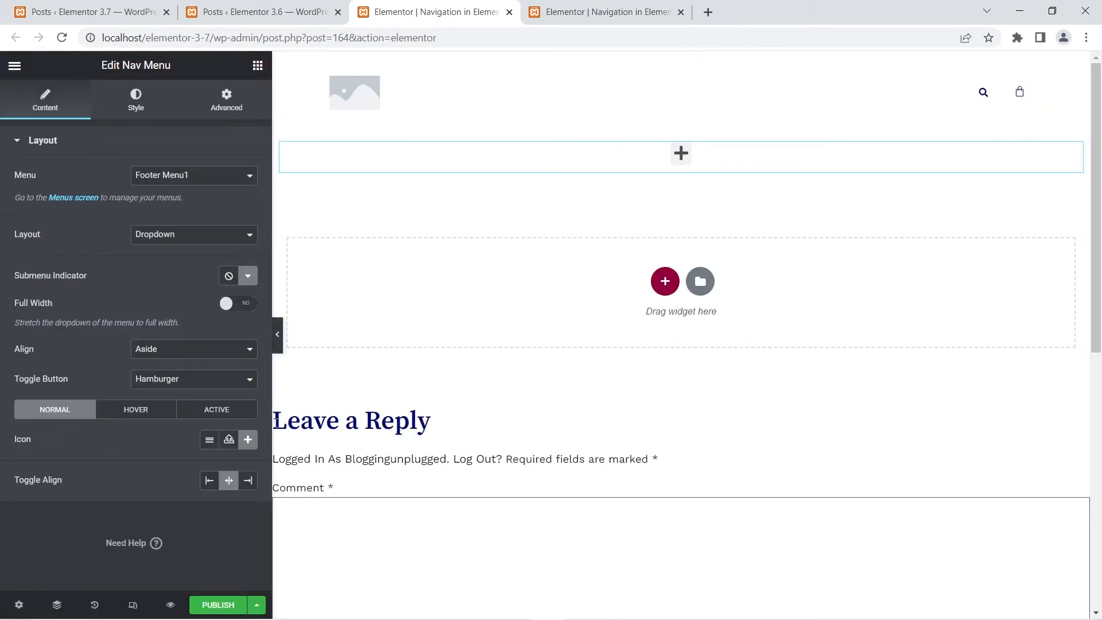
- Set the 3.7 Nav Menu toggle's active-state icon to Minus from the icon library's recommended icons
click(229, 413)
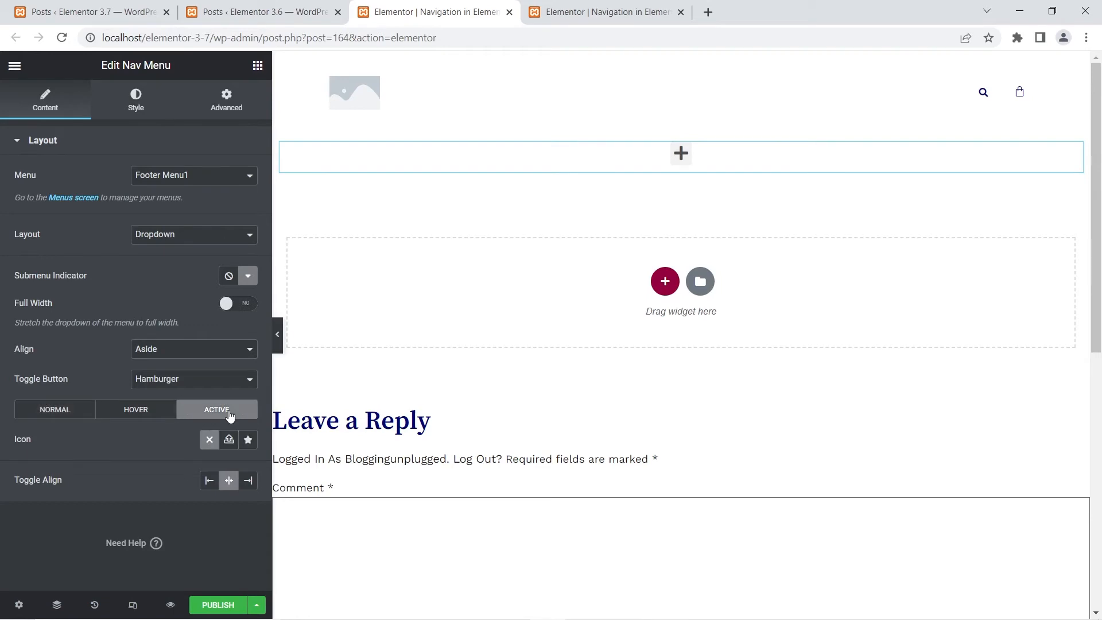
click(248, 439)
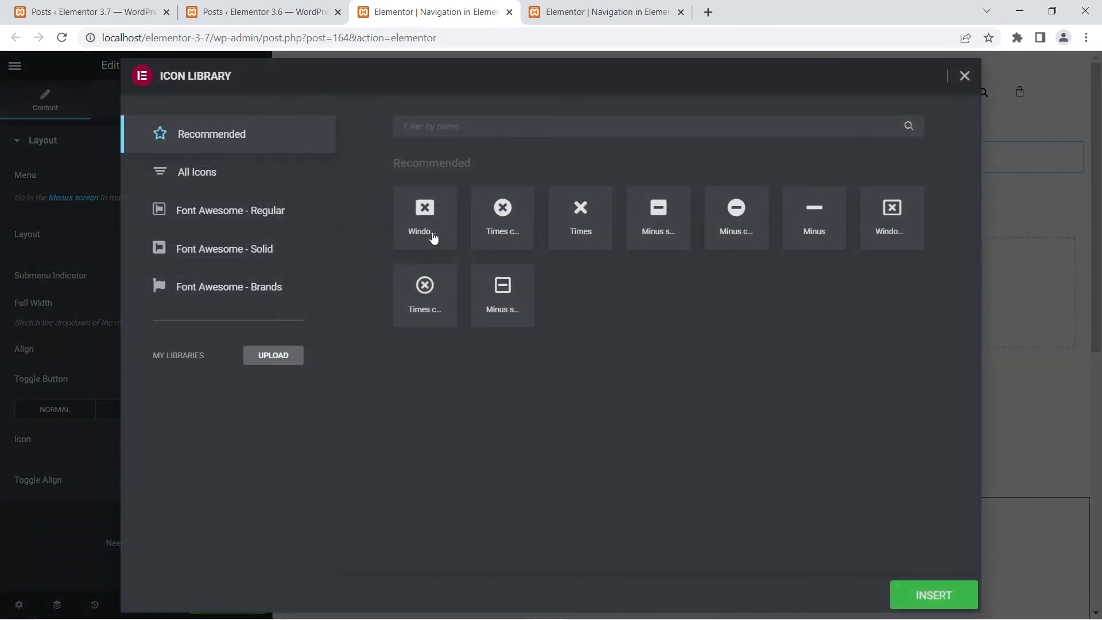
click(818, 226)
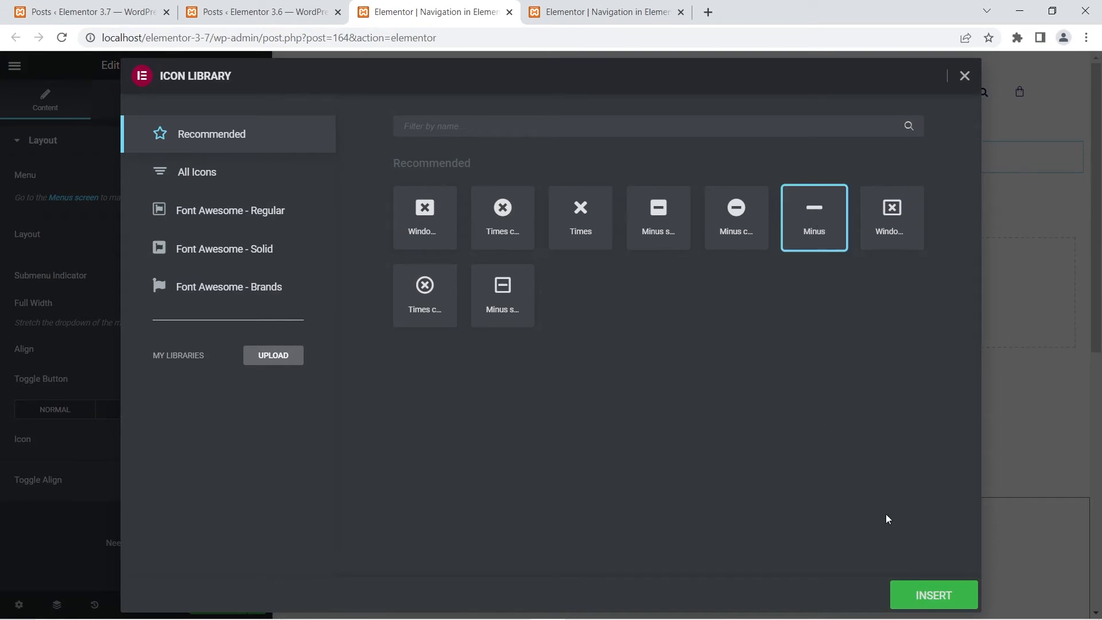
click(937, 598)
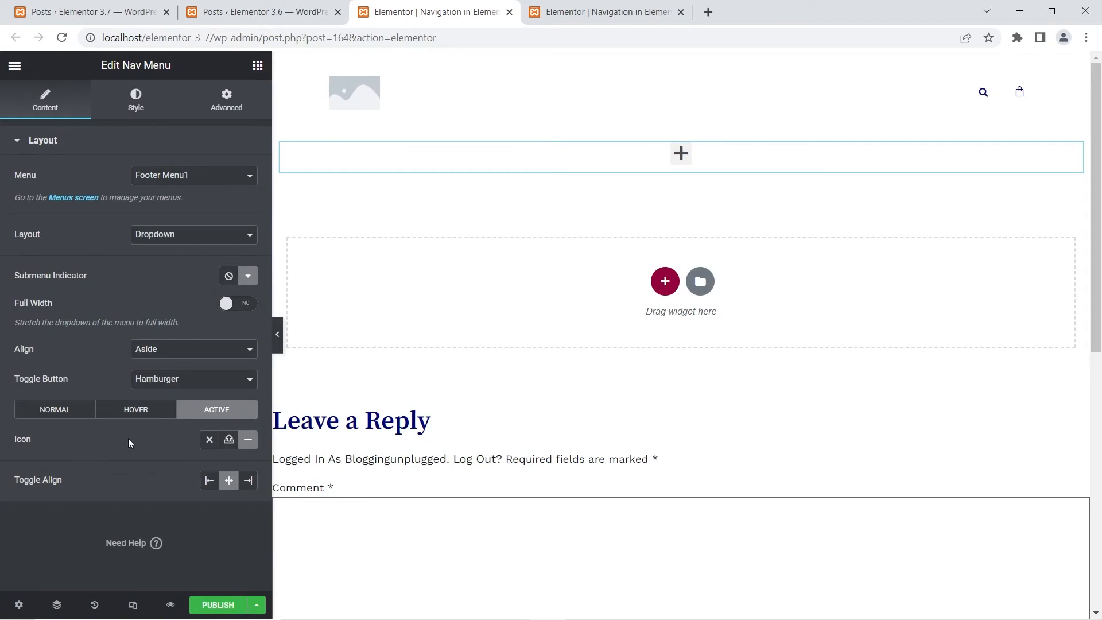
- Test the 3.7 menu toggle by opening and closing it twice on the canvas, and compare its toggle options with the 3.6 Nav Menu
click(69, 410)
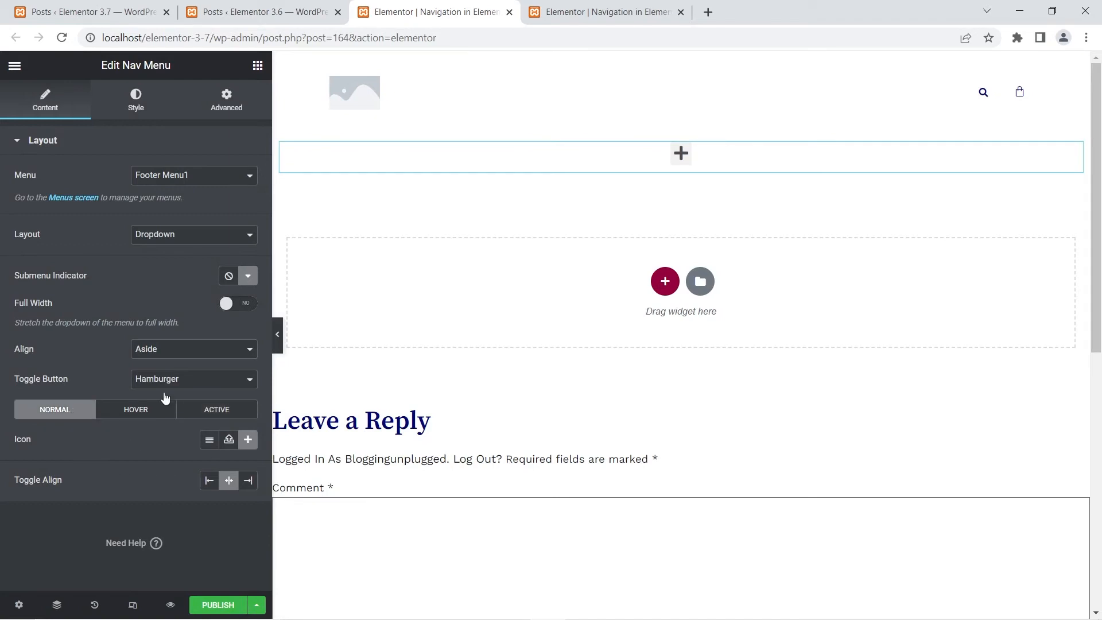
click(681, 152)
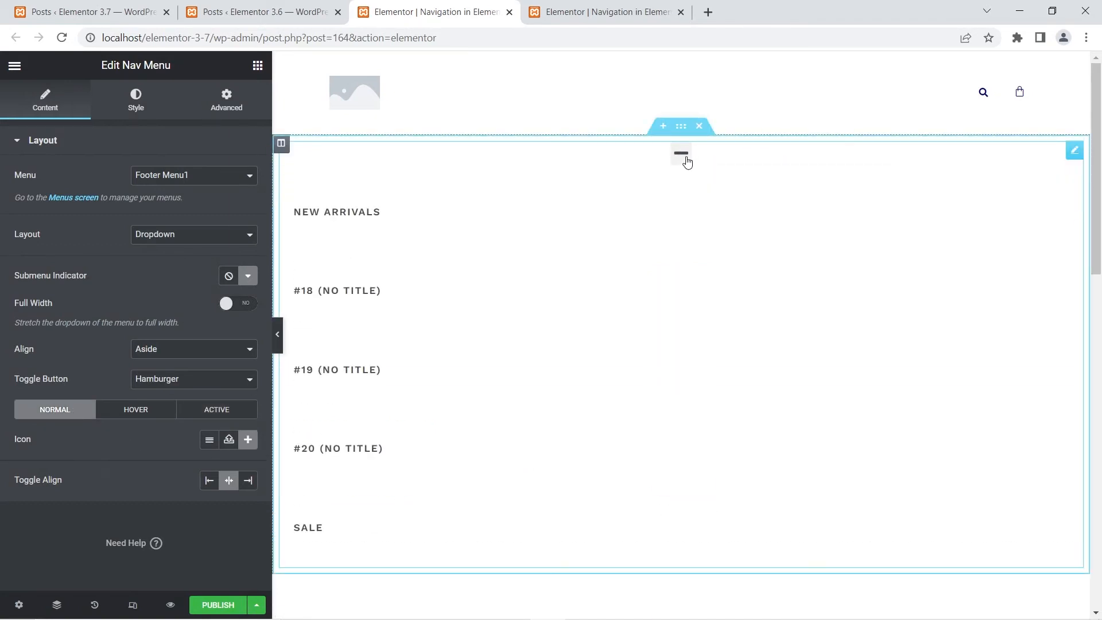
click(685, 159)
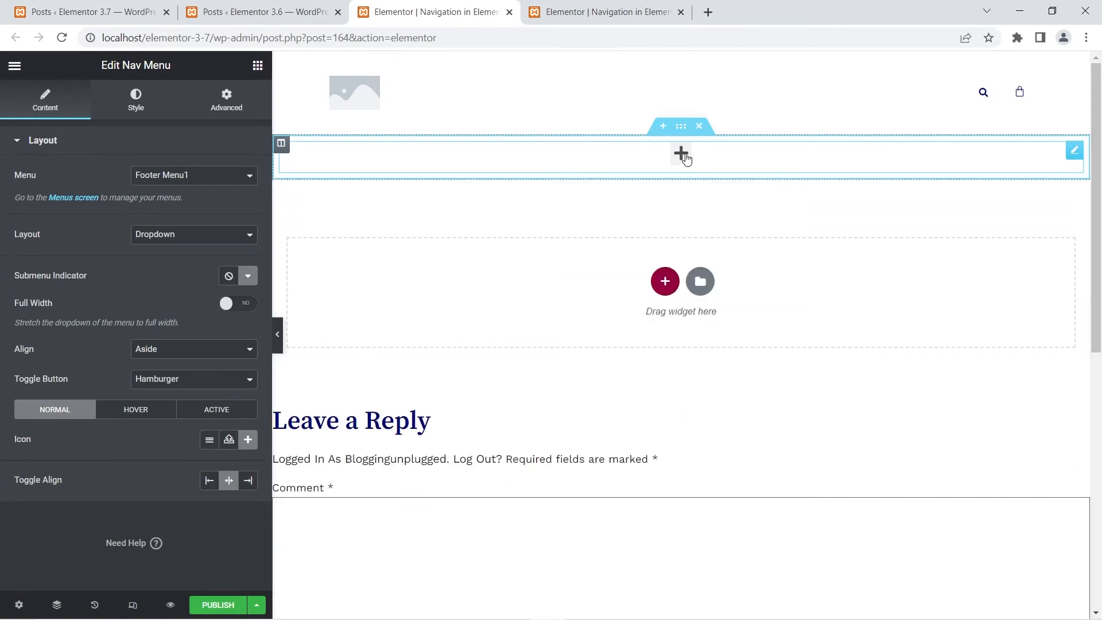
click(688, 162)
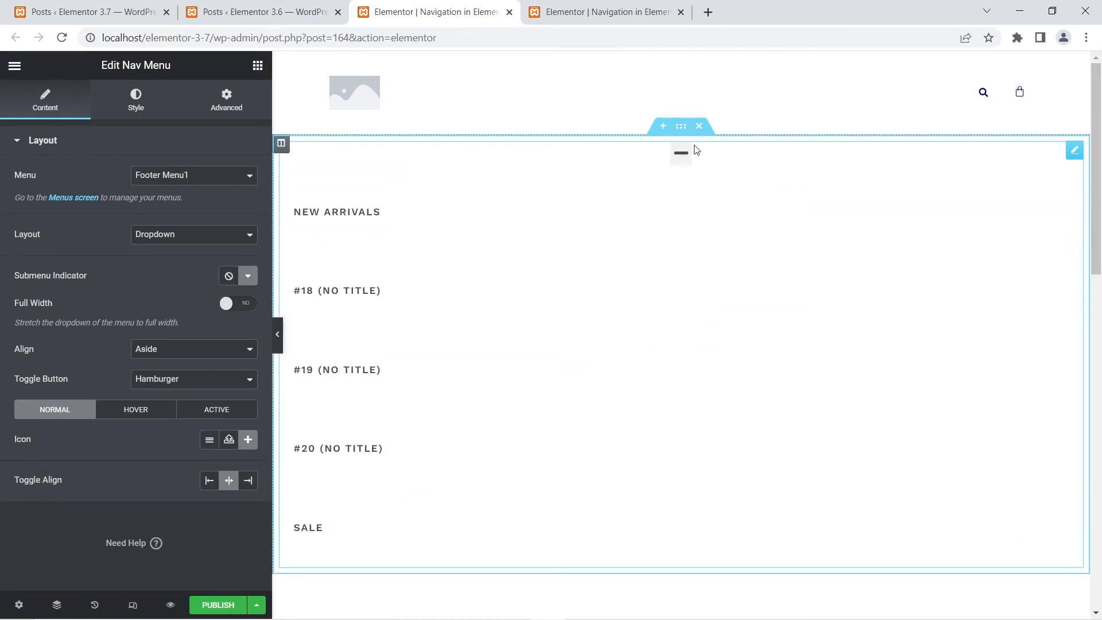
click(682, 160)
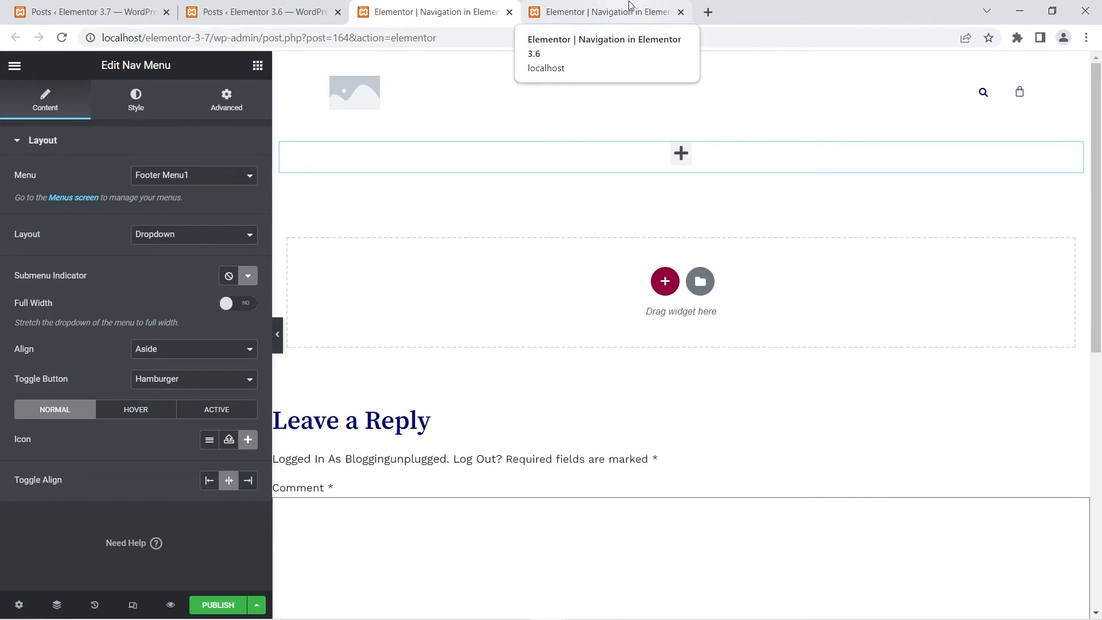
click(630, 6)
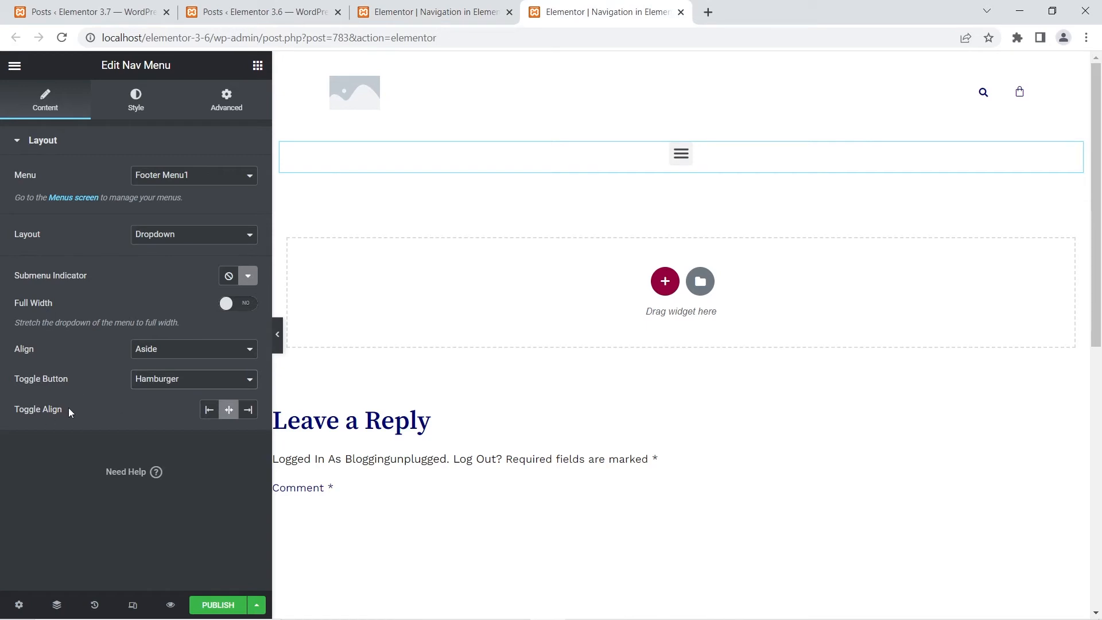
click(433, 16)
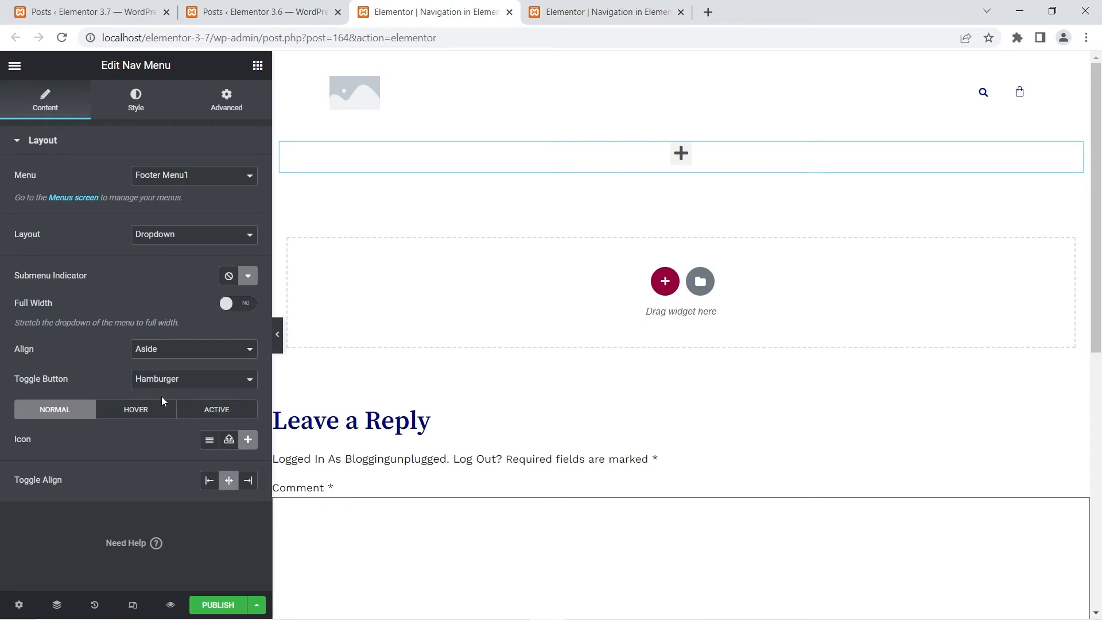
- Browse the 3.7 Nav Menu toggle's hover animations, set the hover animation to Grow, and return to the normal-state settings
click(148, 415)
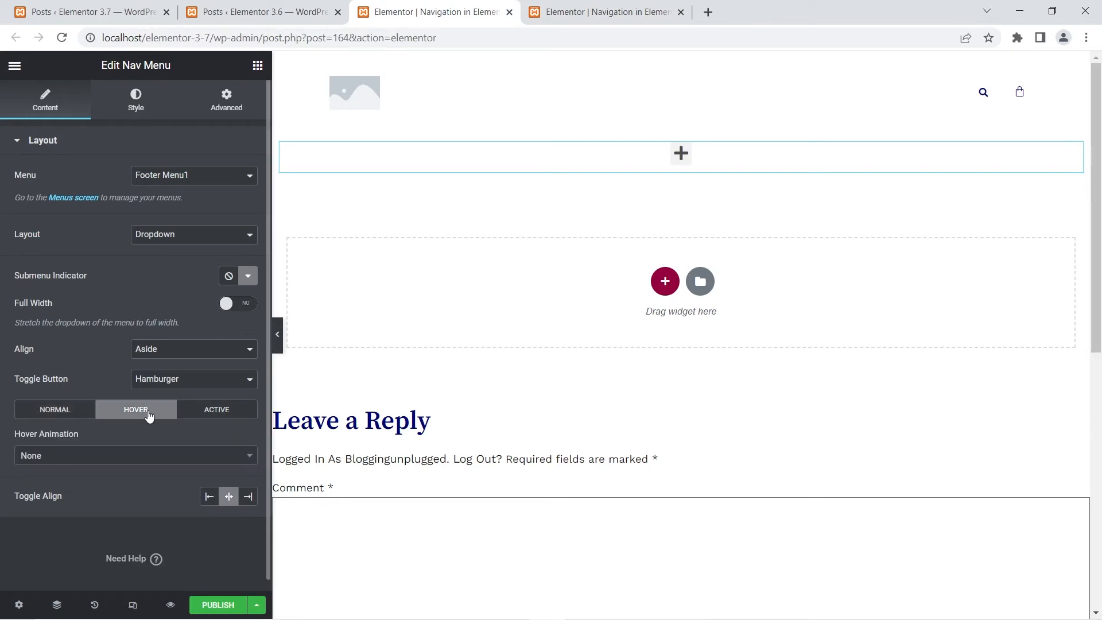
click(63, 457)
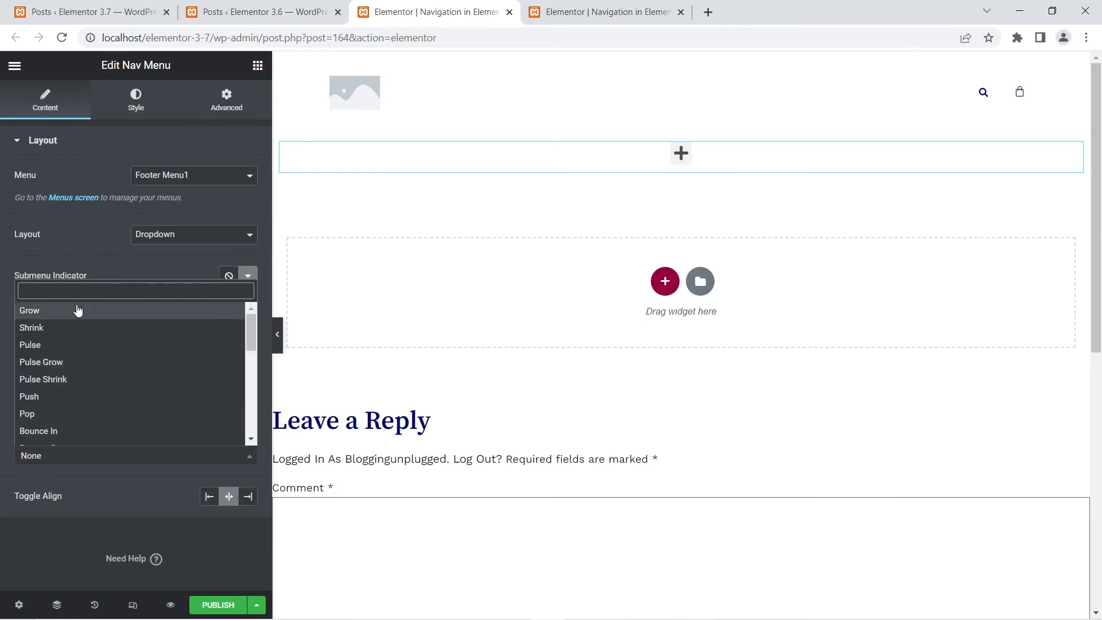
scroll(93, 363, down, 4)
scroll(93, 363, down, 2)
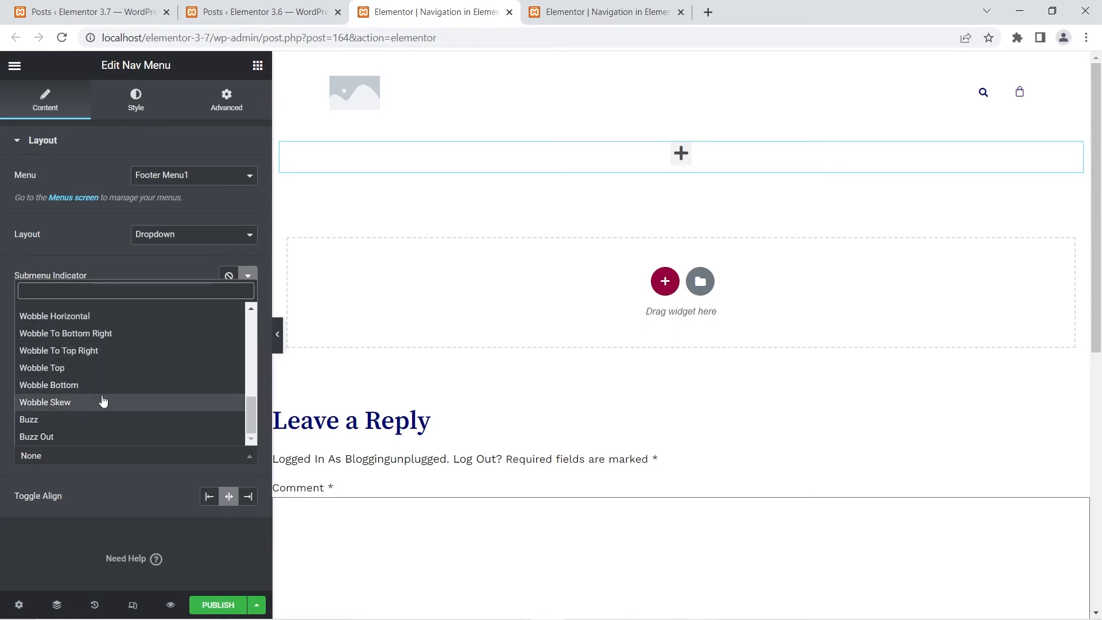
scroll(103, 395, up, 6)
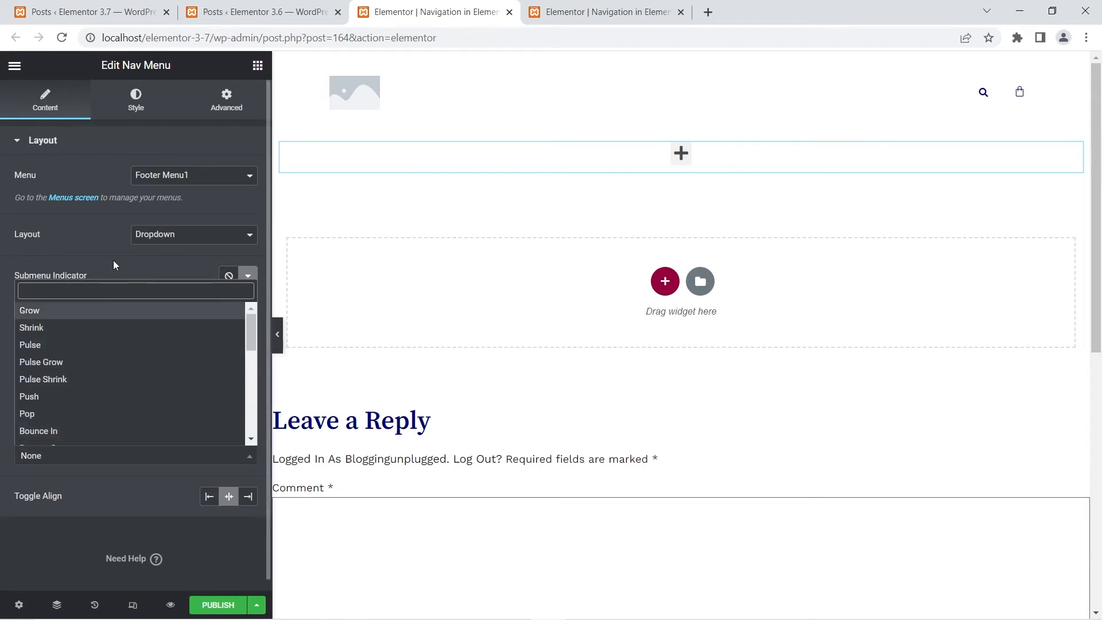
click(60, 313)
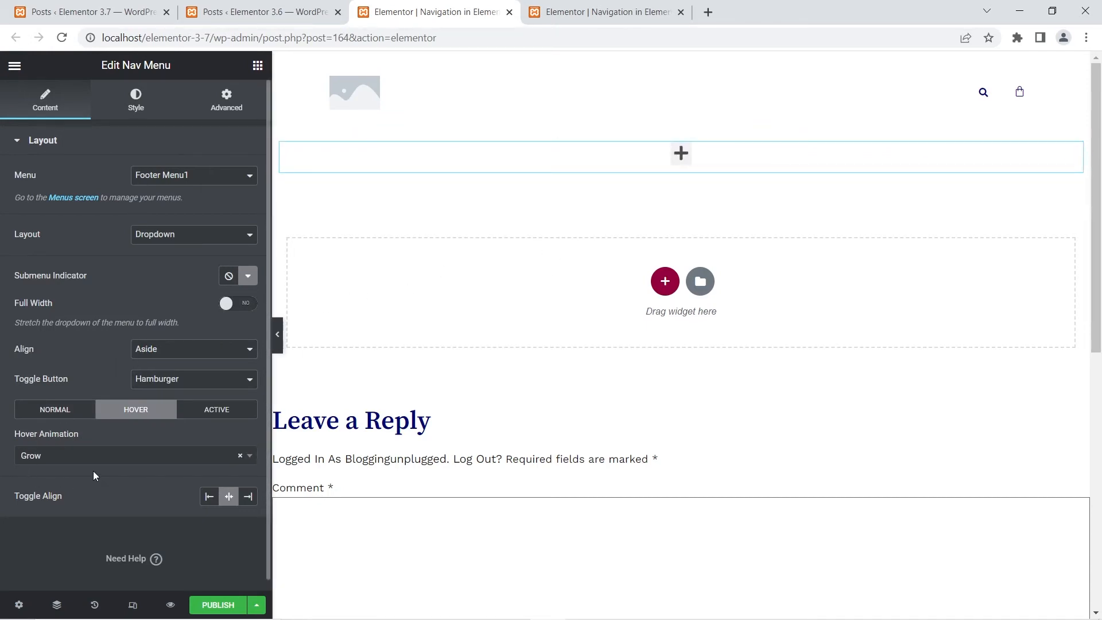
click(59, 415)
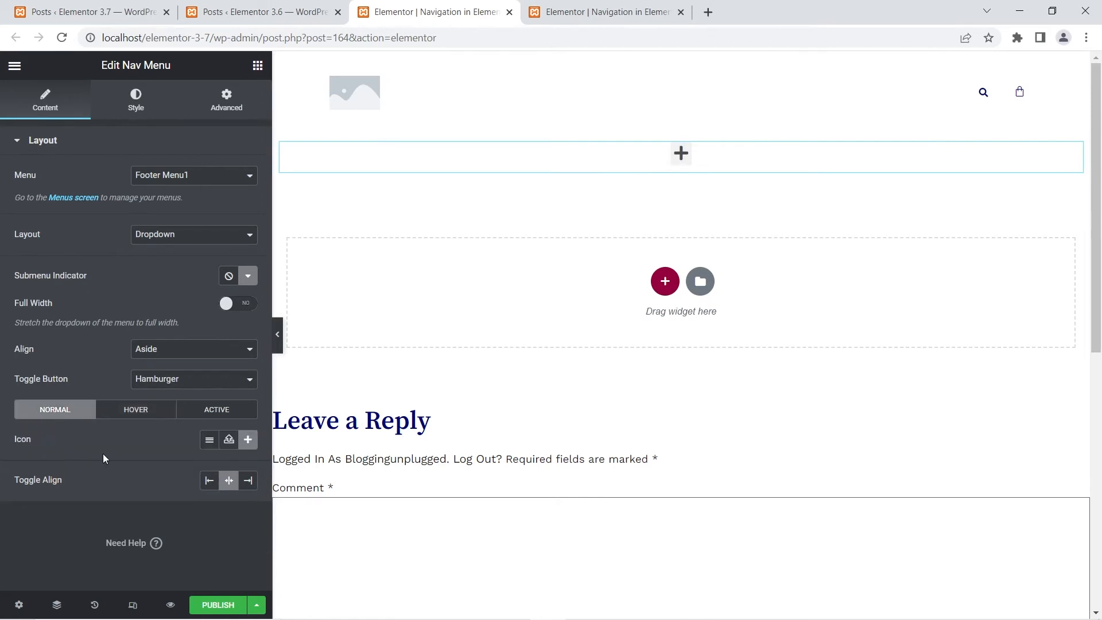
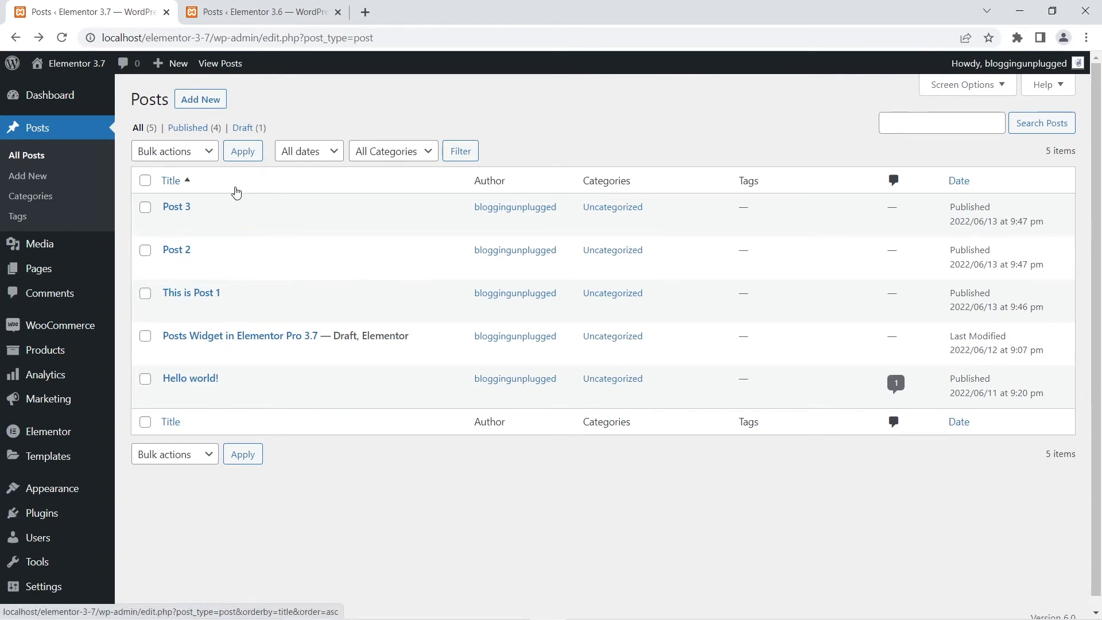
- Open the 3.6 site's draft post "Posts Widget in Elementor 3.6" in the Elementor editor in a new browser tab
key(ctrl+Tab)
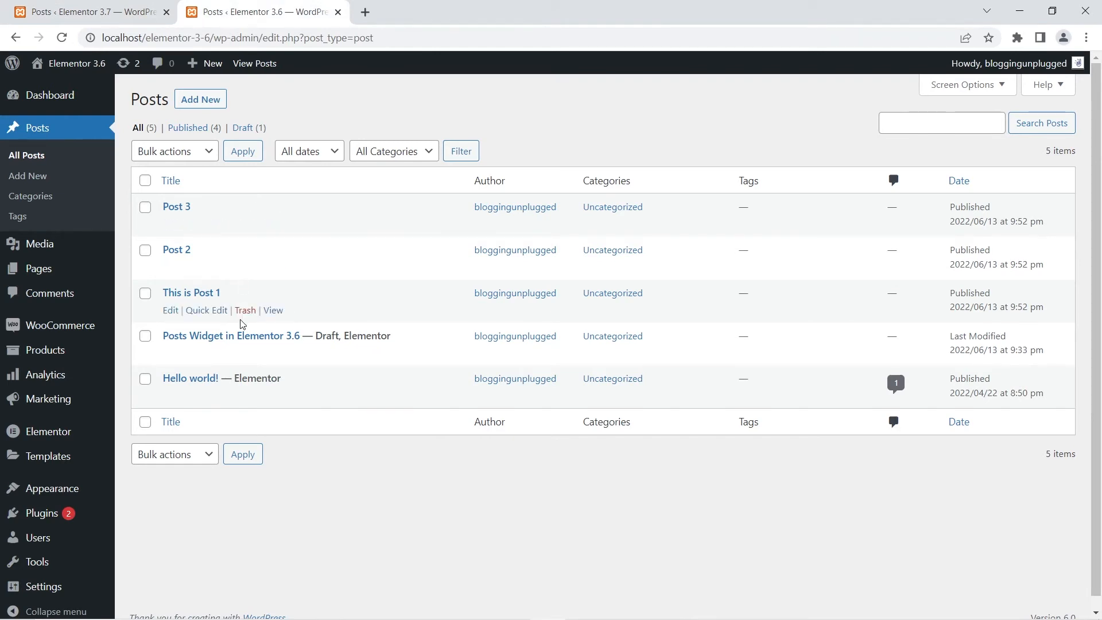
right_click(340, 354)
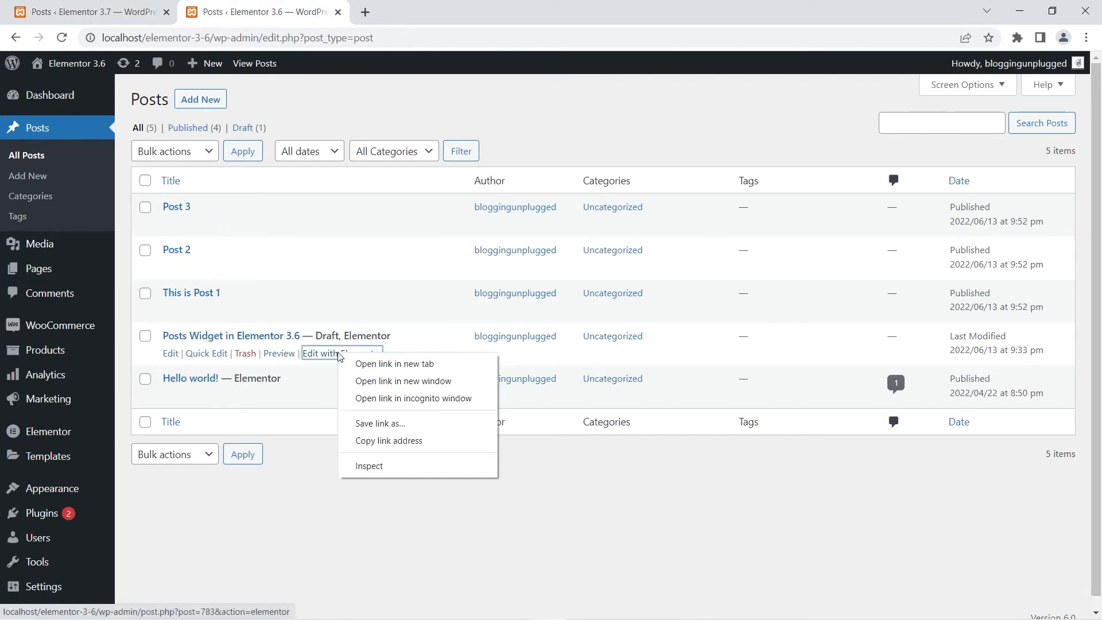
click(373, 364)
click(431, 7)
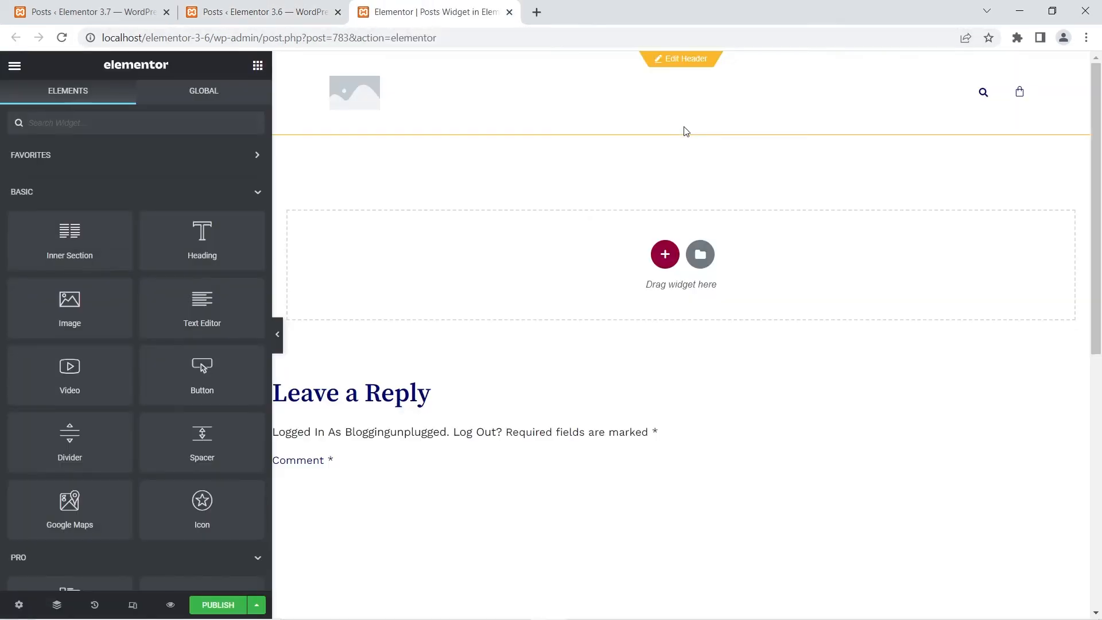
- Add a Posts widget to the empty section of the 3.6 post and review its layout options
scroll(81, 287, down, 3)
scroll(83, 284, down, 2)
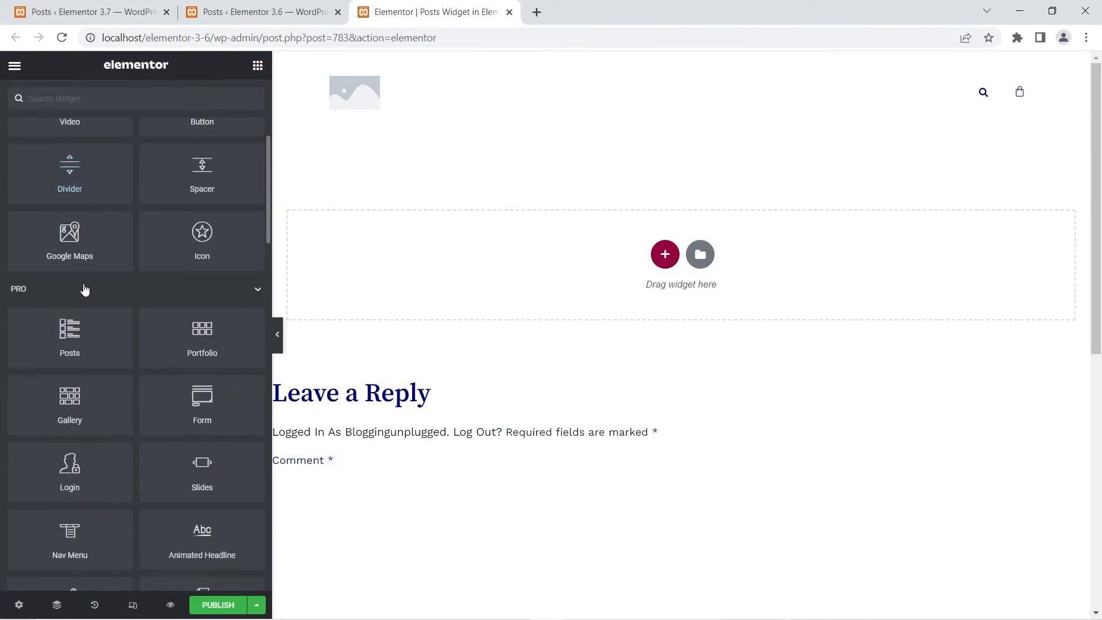
drag(70, 332, 626, 264)
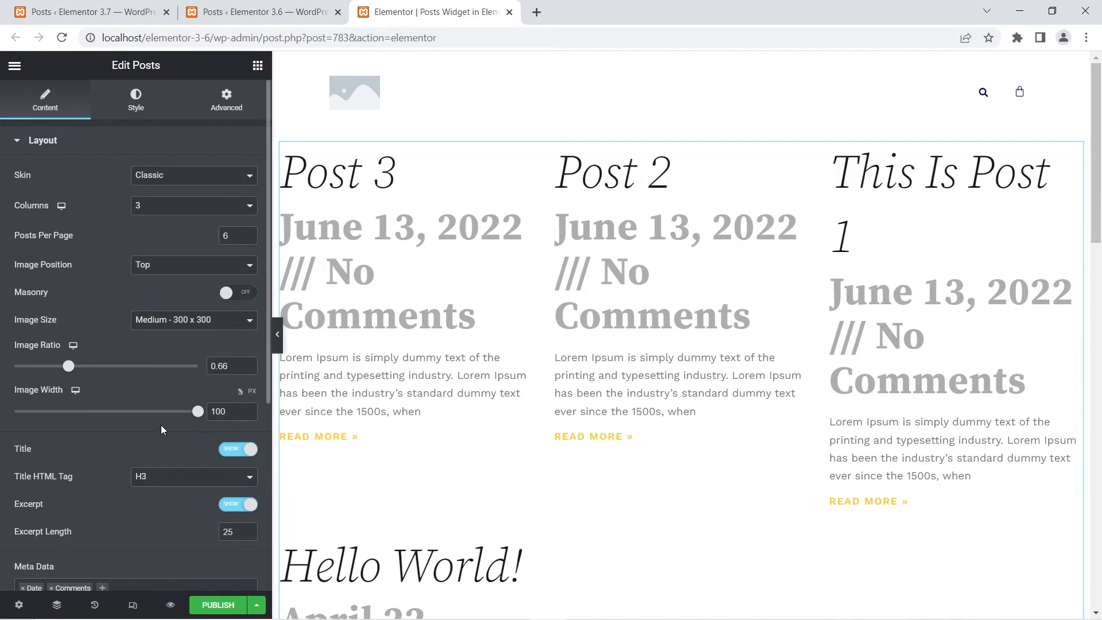
scroll(85, 217, down, 5)
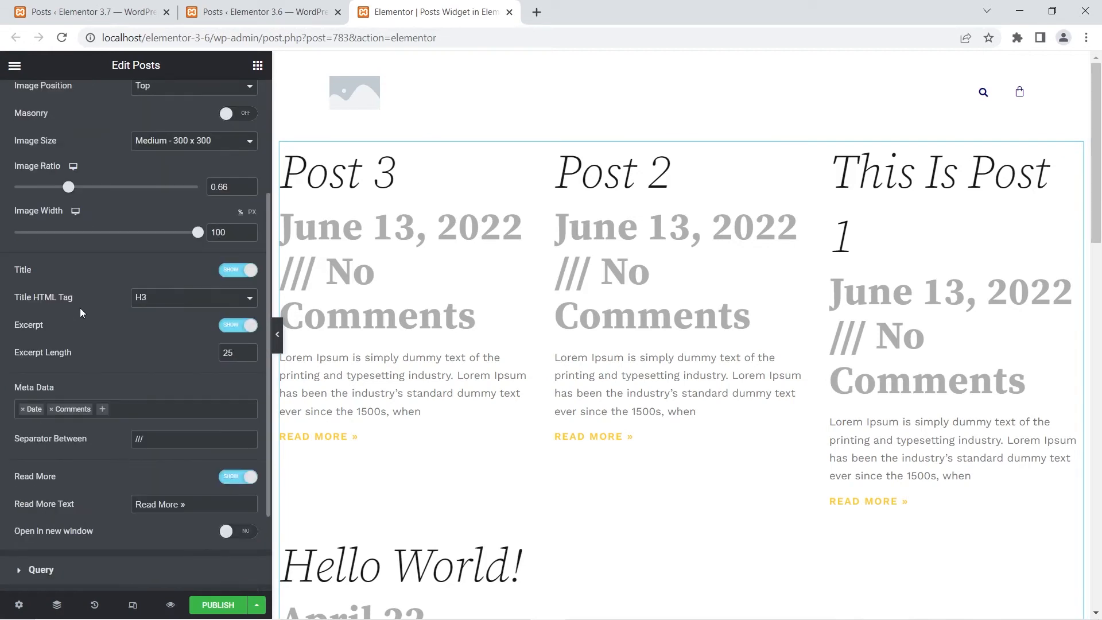
scroll(99, 356, down, 1)
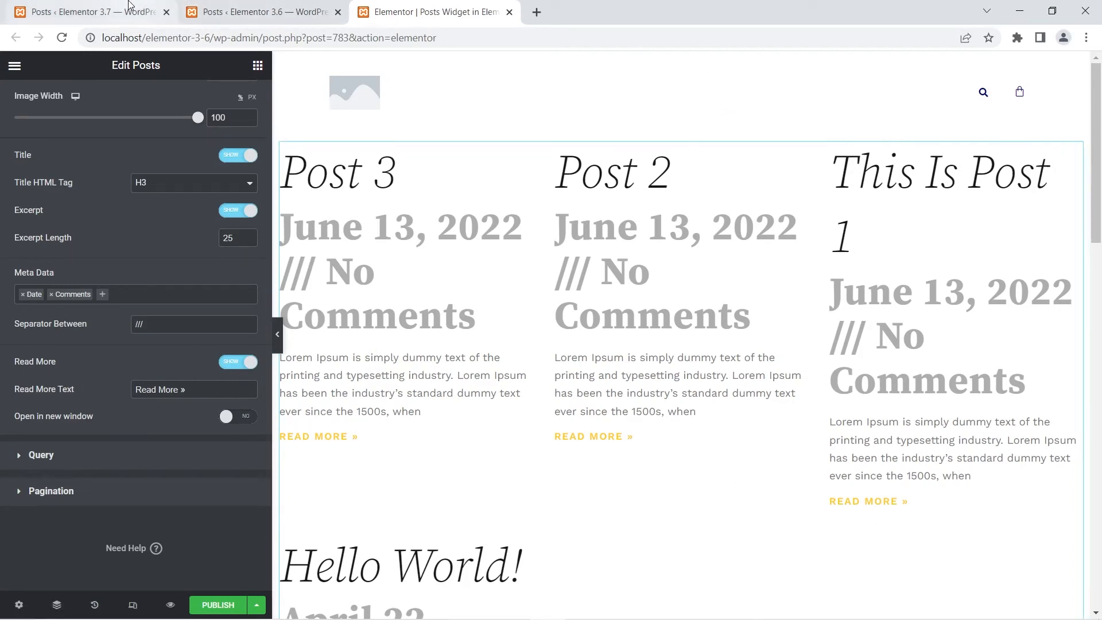
- Open the draft "Posts Widget in Elementor Pro 3.7" in Elementor in a new tab, placed beside the 3.6 editor's tab
click(128, 4)
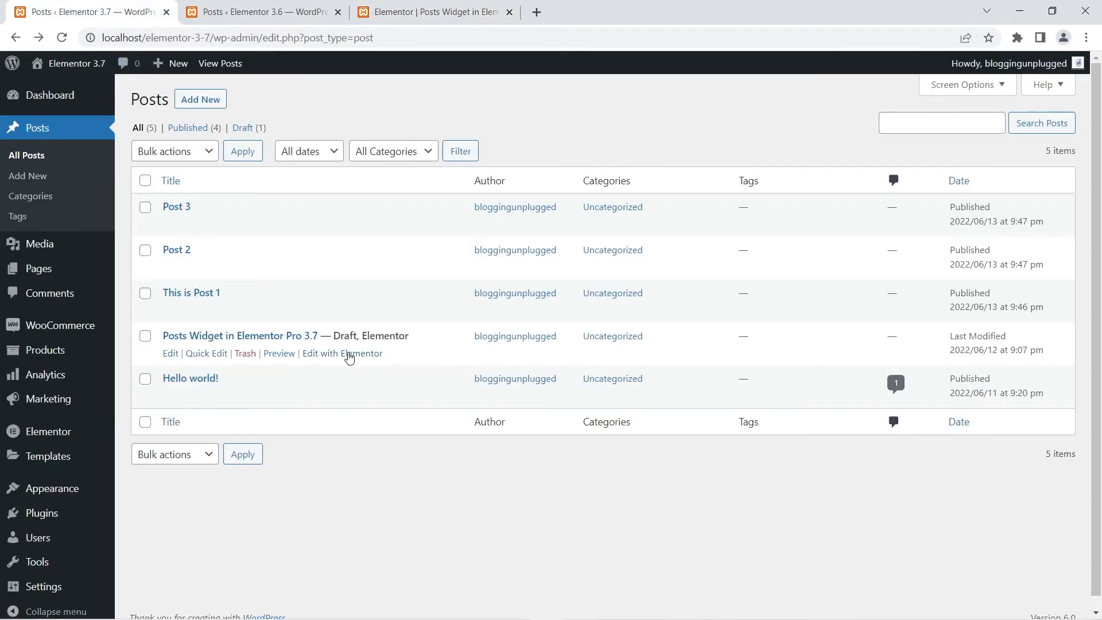
right_click(351, 356)
click(367, 362)
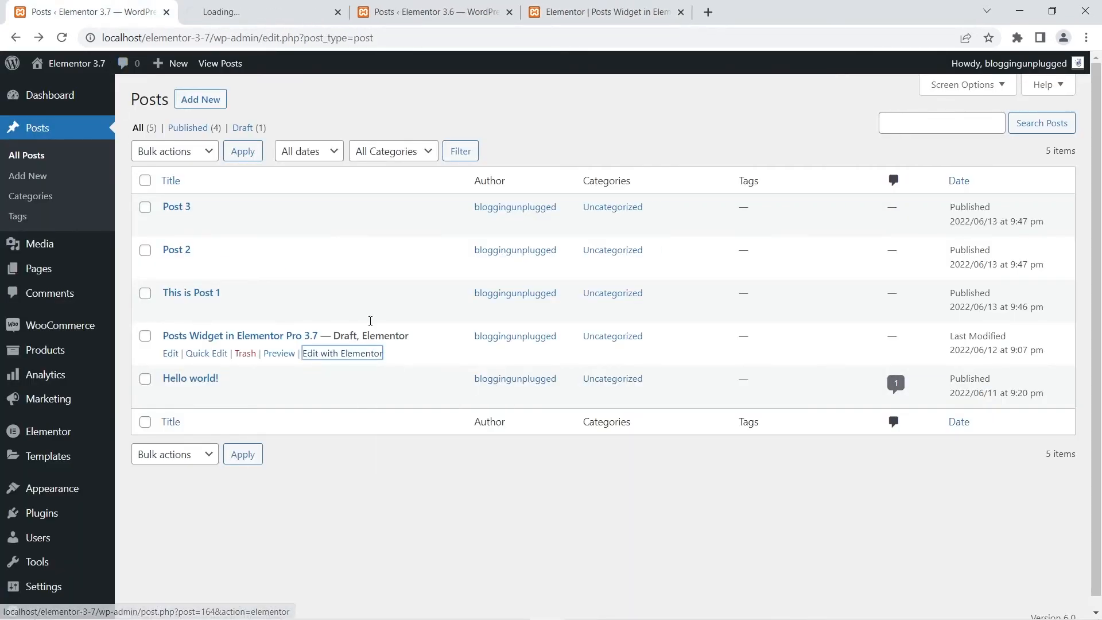
drag(223, 5, 389, 5)
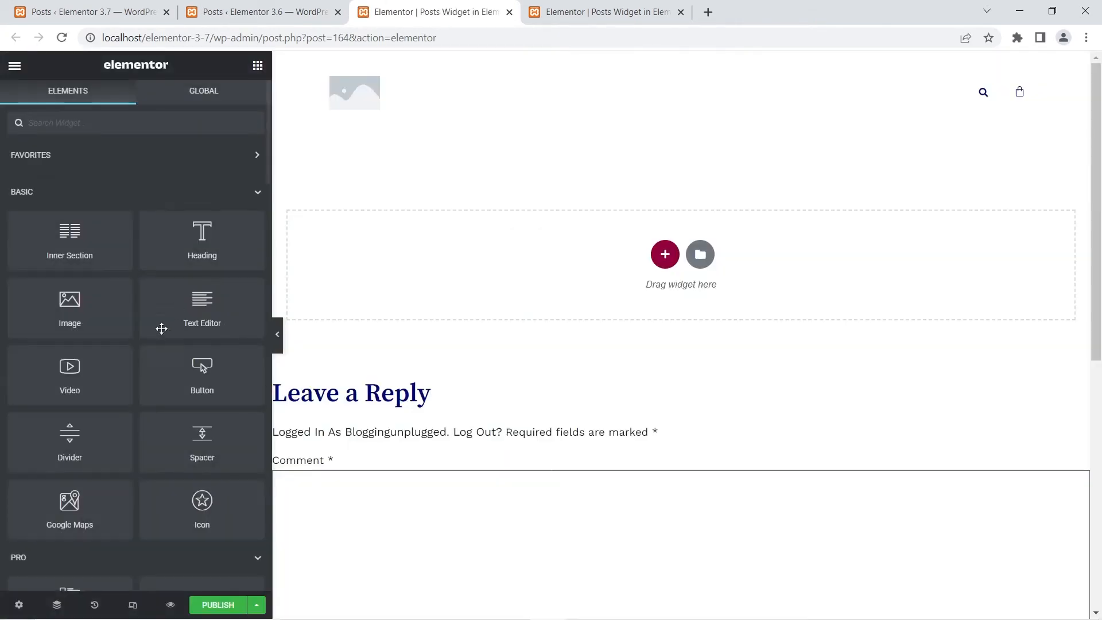
- Add a Posts widget to the 3.7 post and review its layout options through to the Read More settings
scroll(130, 376, down, 4)
drag(69, 422, 567, 255)
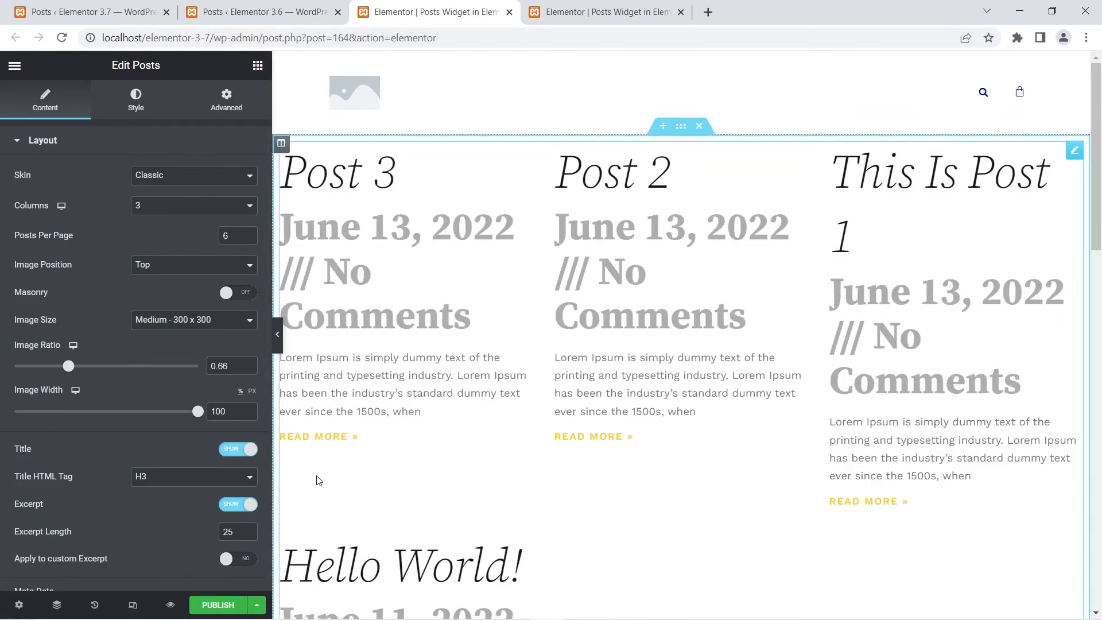
scroll(40, 428, down, 3)
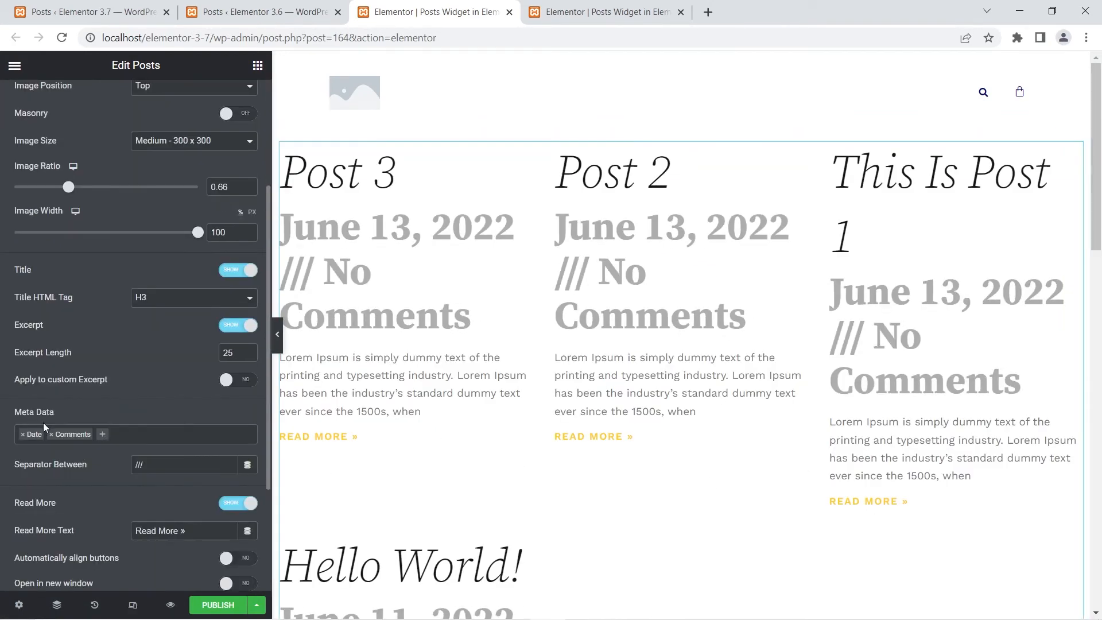
scroll(45, 421, down, 3)
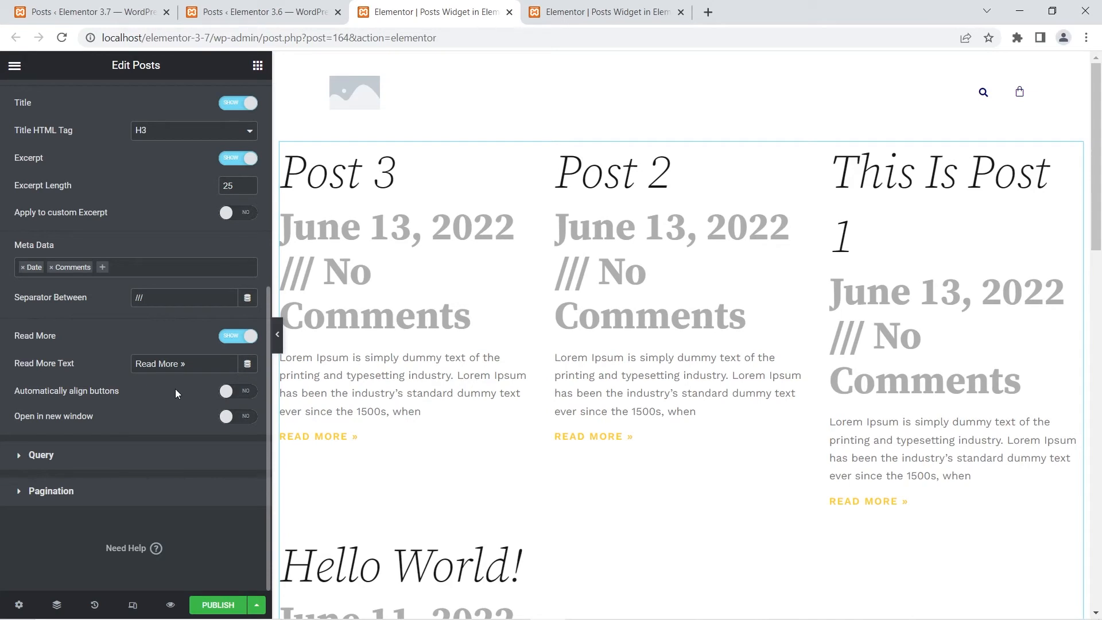
- Enable Automatically align buttons for the 3.7 Posts widget, switching it off and on again to compare the Read More link alignment
click(238, 394)
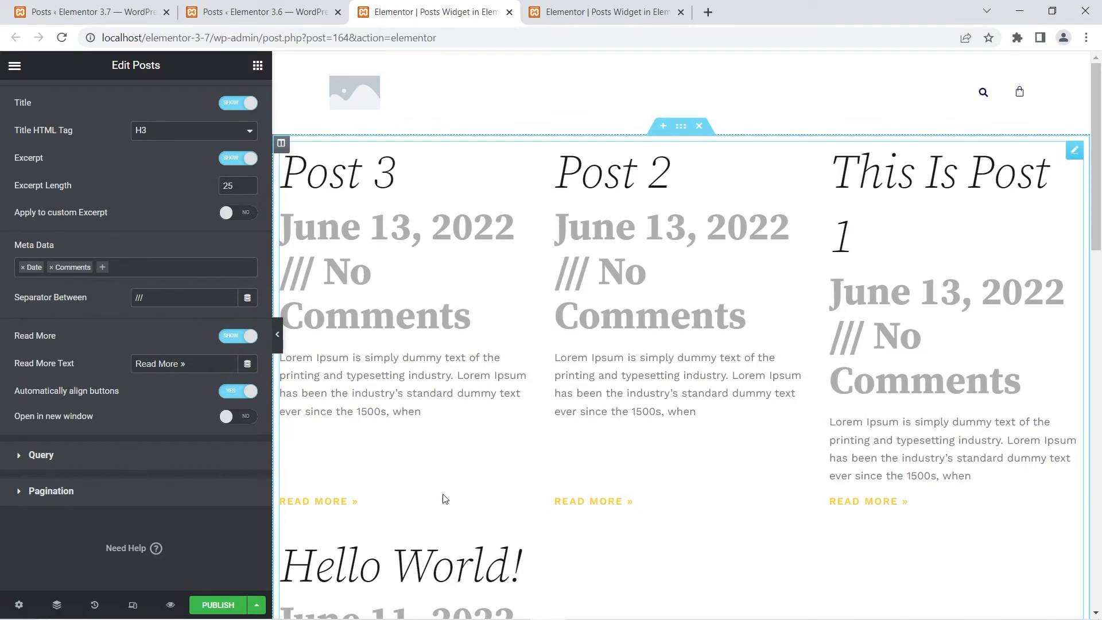
click(239, 393)
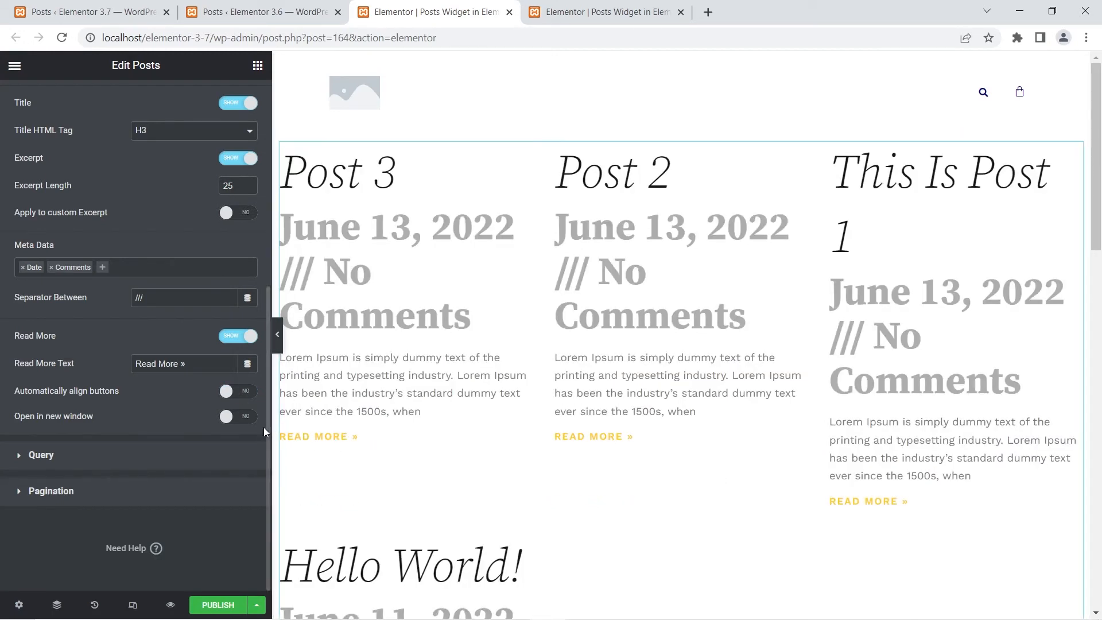
click(245, 392)
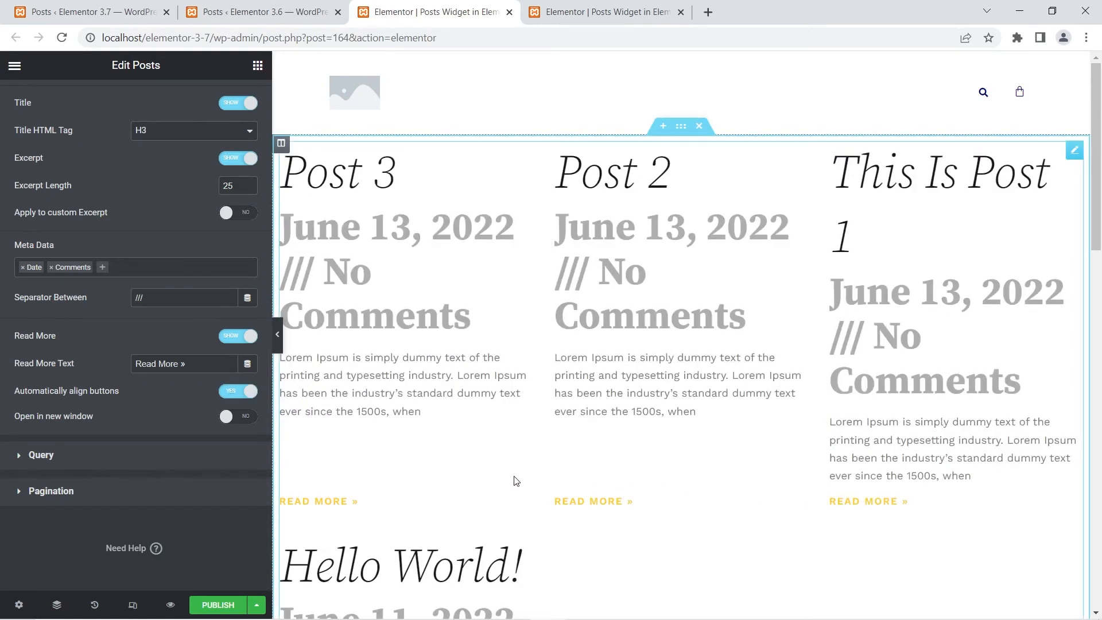
- Compare the Read More settings of the 3.6 Posts widget with those of the 3.7 widget
click(642, 16)
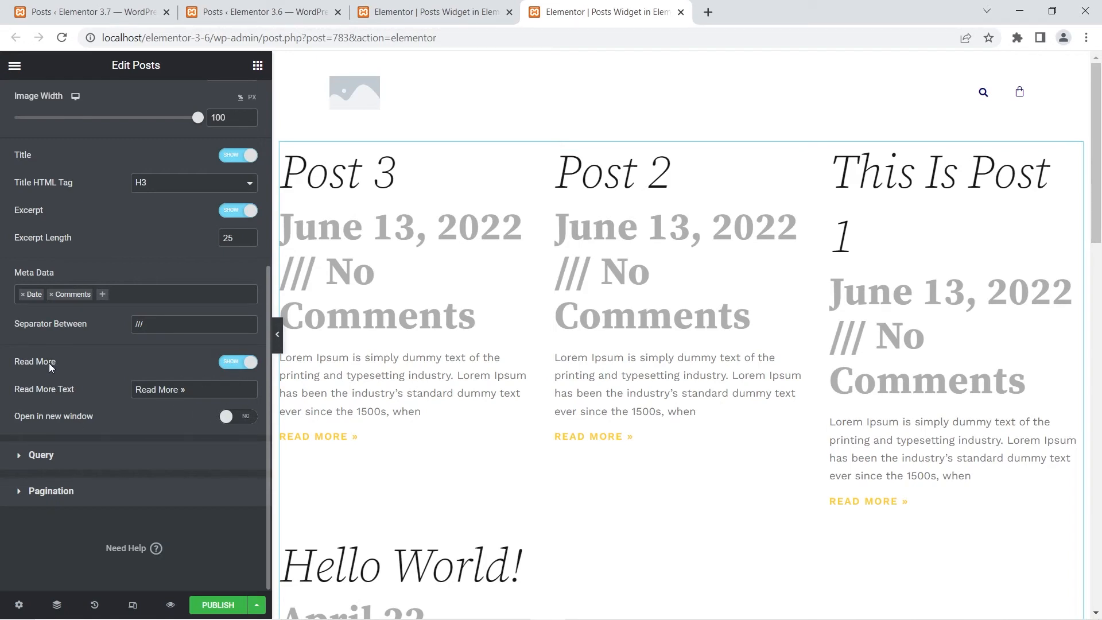
click(430, 13)
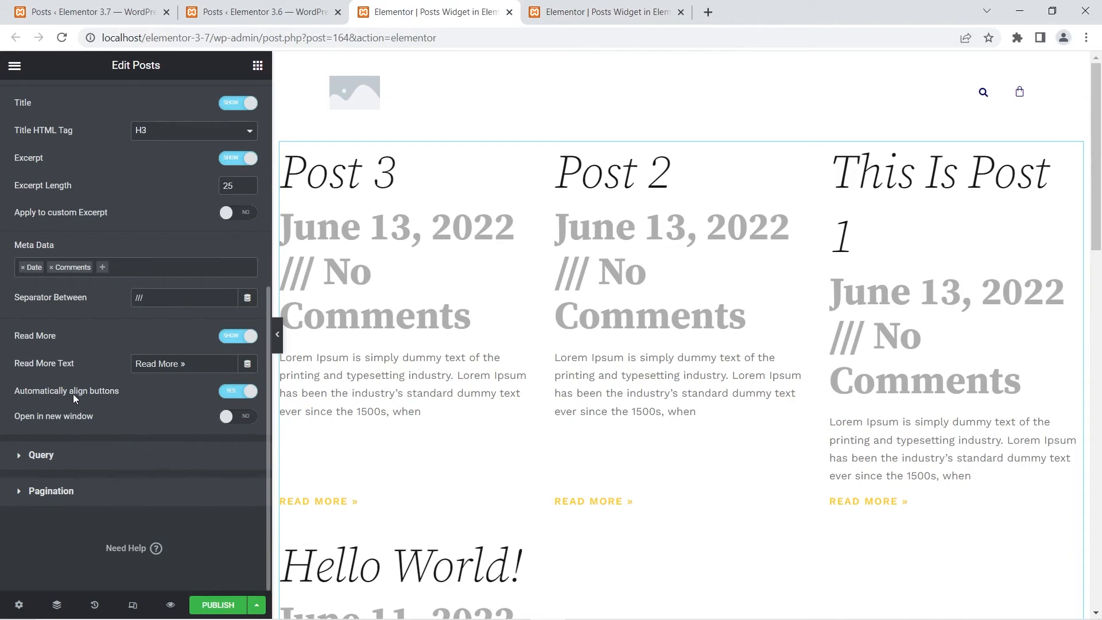
click(597, 12)
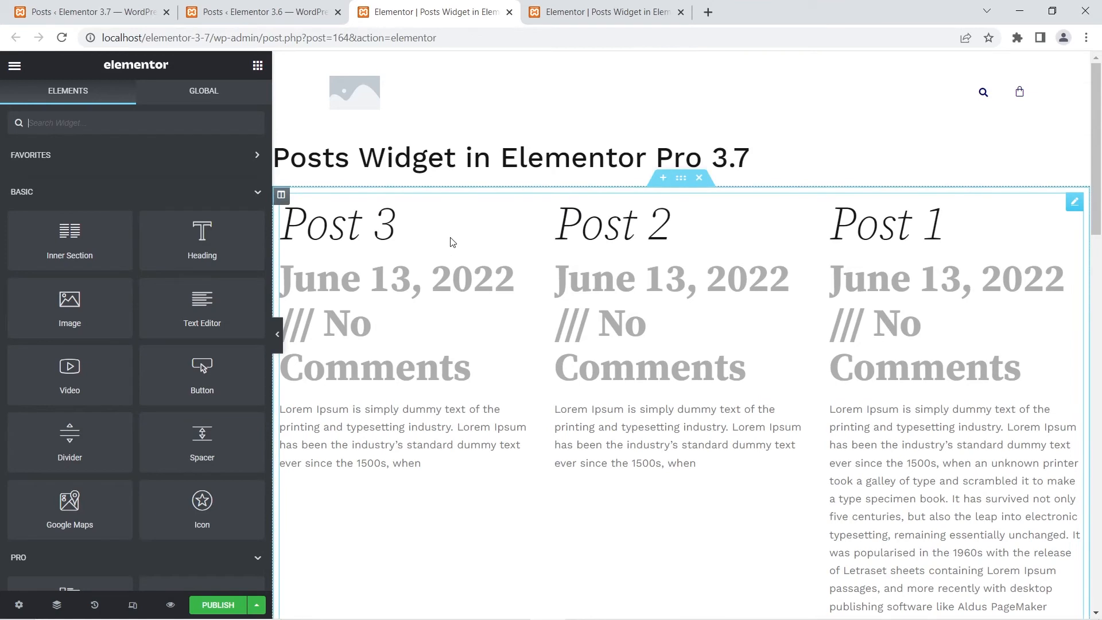
- Examine the 3.6 Posts widget's excerpt length setting against the full excerpt shown for Post 1 on the canvas
click(625, 12)
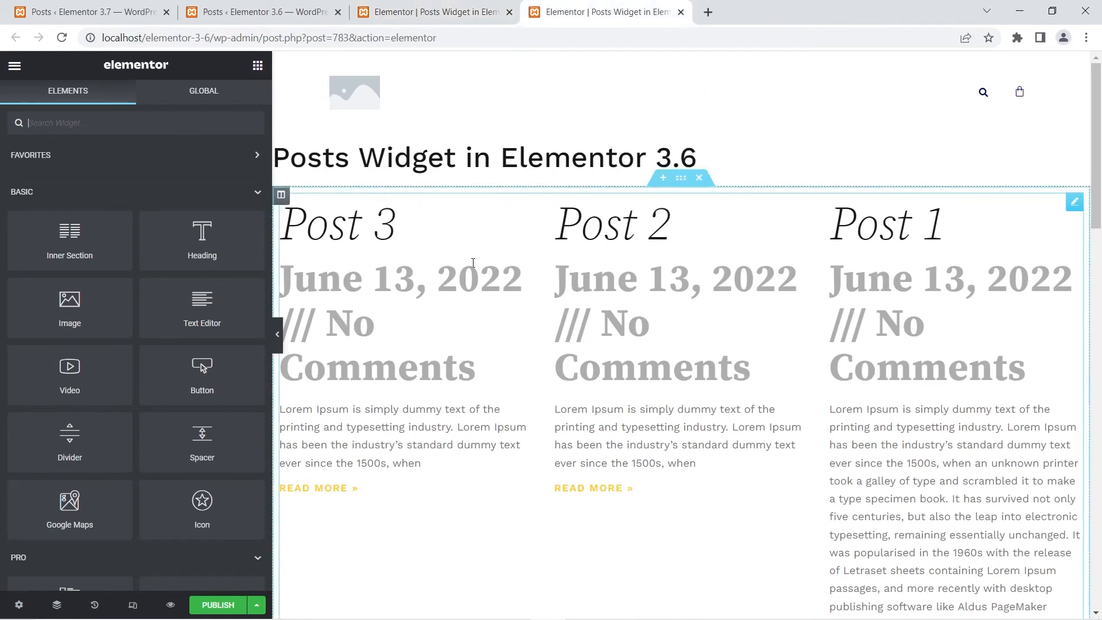
click(426, 230)
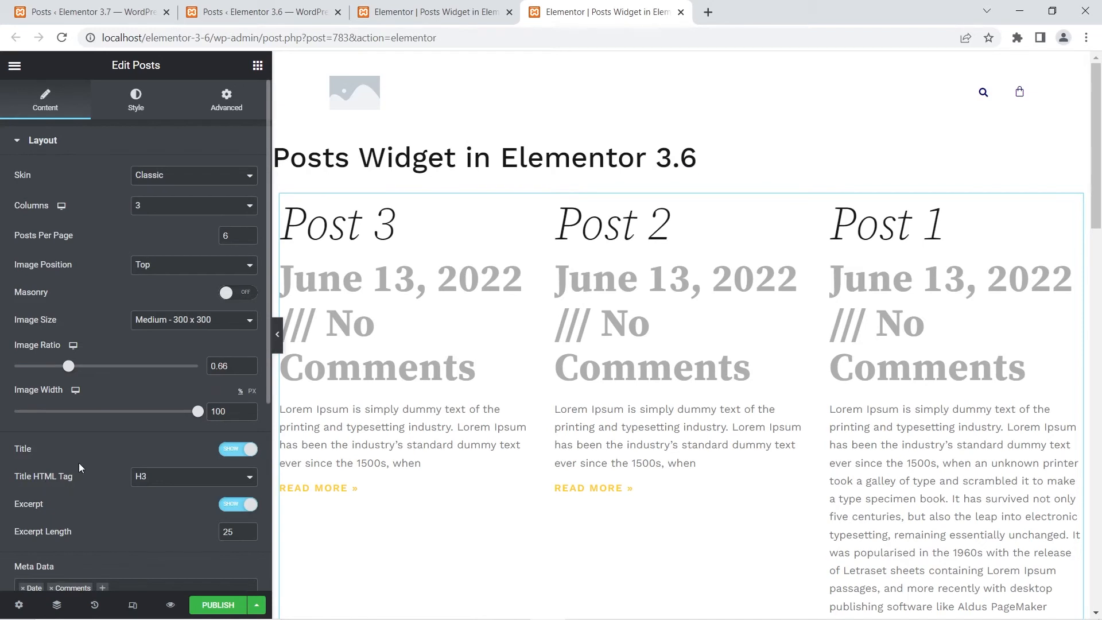
scroll(94, 443, down, 5)
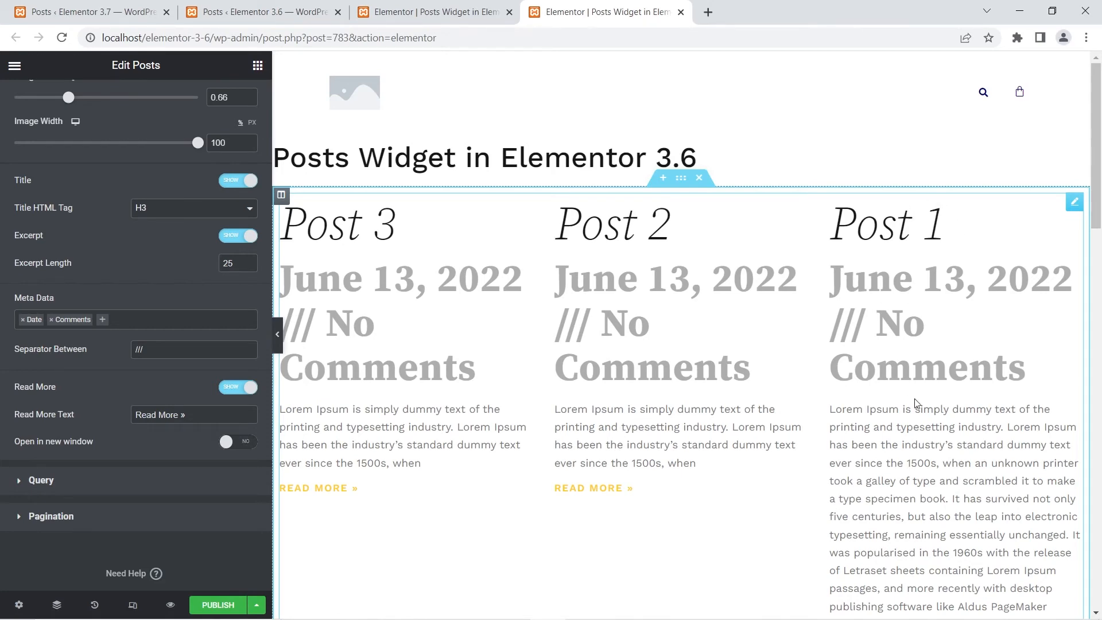
scroll(917, 409, down, 3)
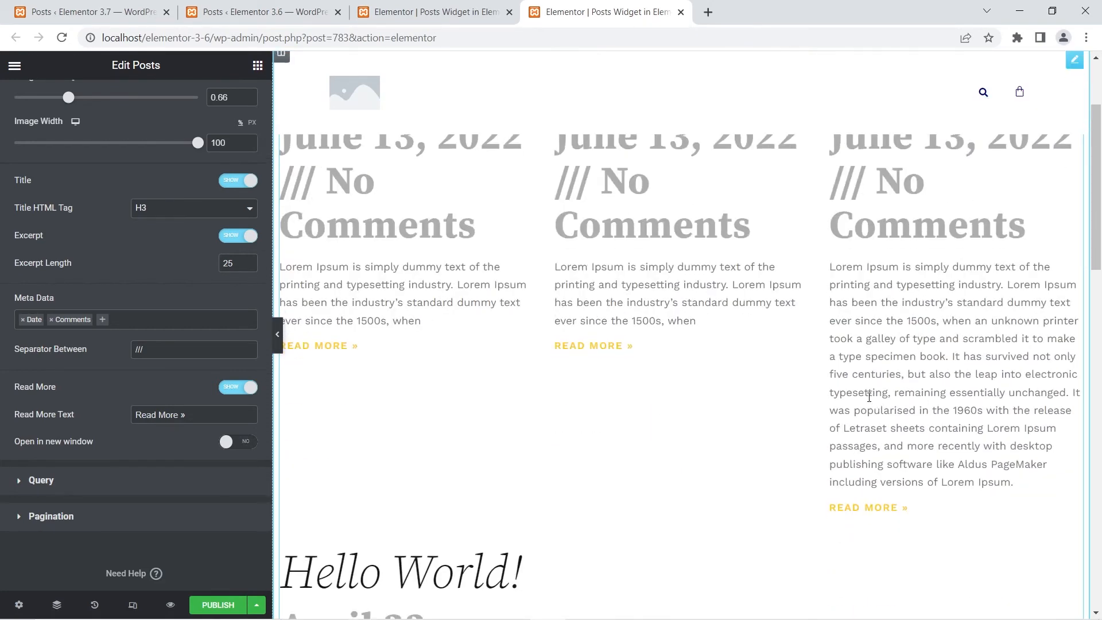
scroll(869, 398, up, 3)
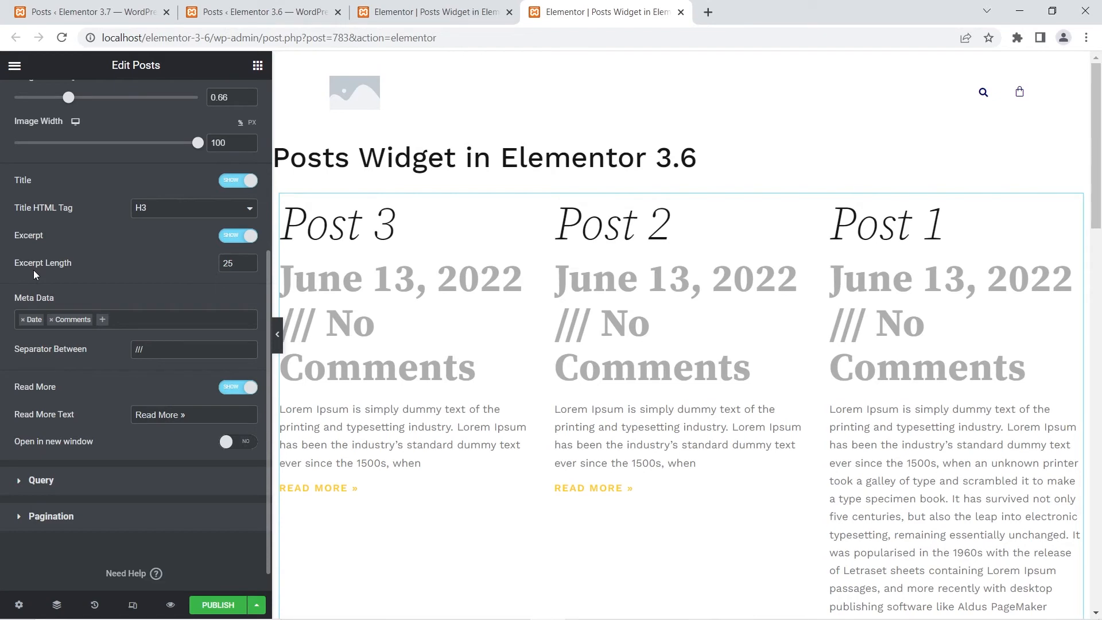
- Open Post 1 of the 3.6 site for editing in a new tab and look at its custom excerpt
click(244, 6)
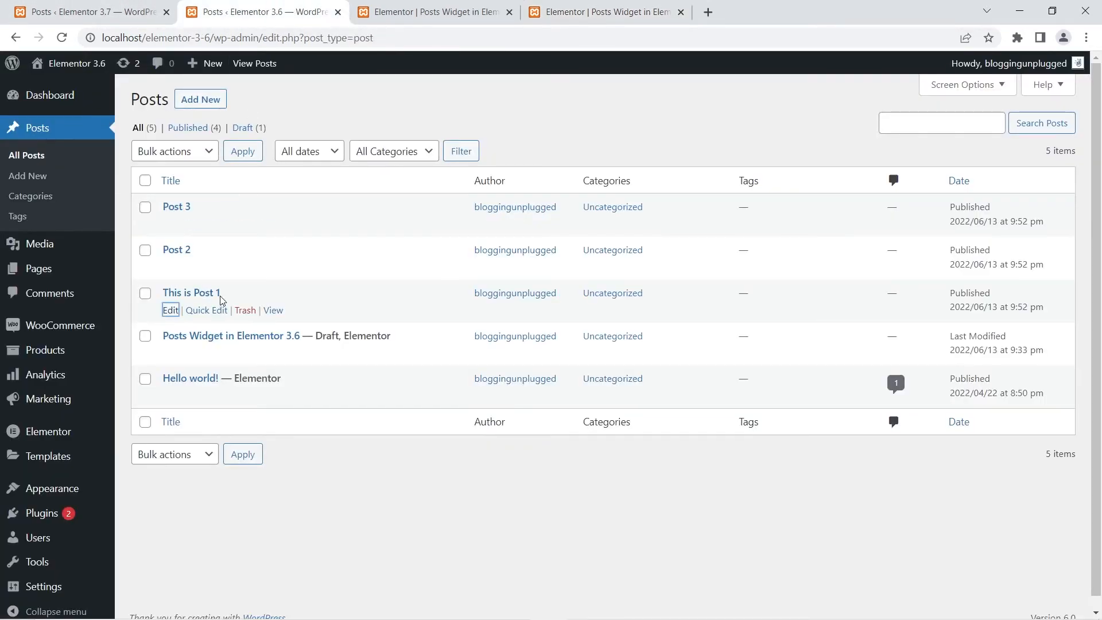
right_click(170, 315)
click(189, 320)
click(425, 7)
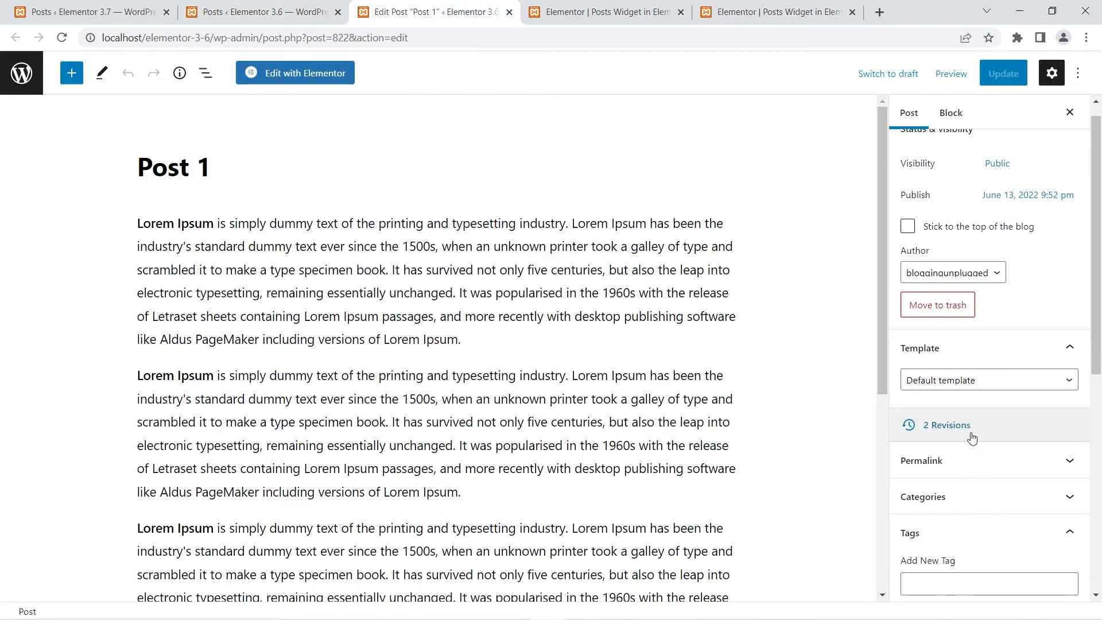
scroll(977, 488, down, 3)
scroll(1000, 517, down, 4)
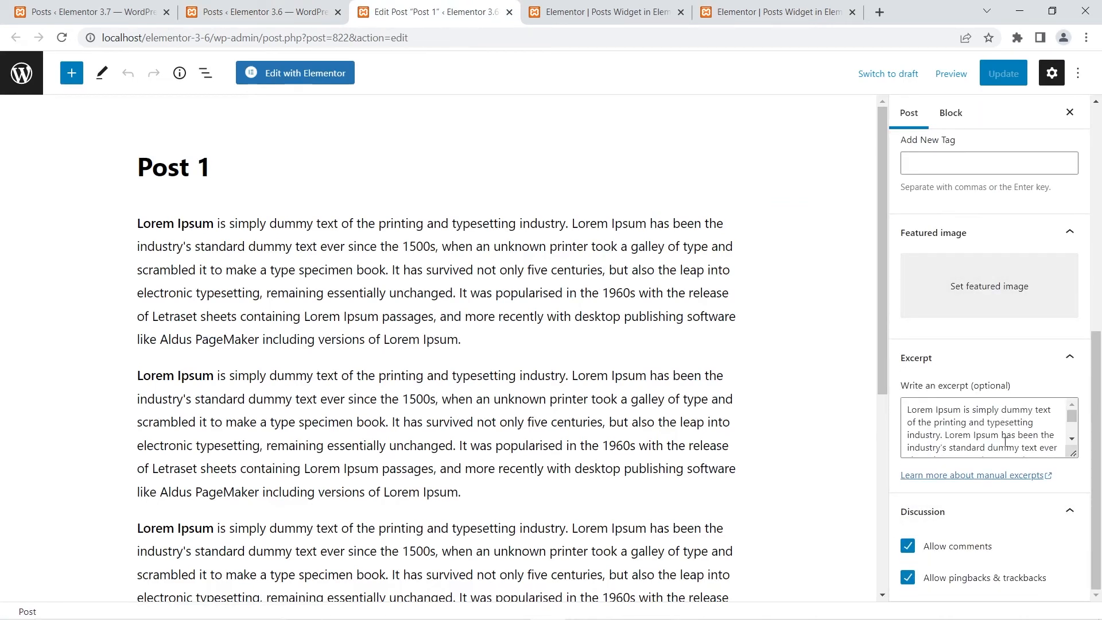
- Recheck the excerpt length option of the 3.6 Posts widget and close the 3.6 Post 1 editing tab
click(775, 12)
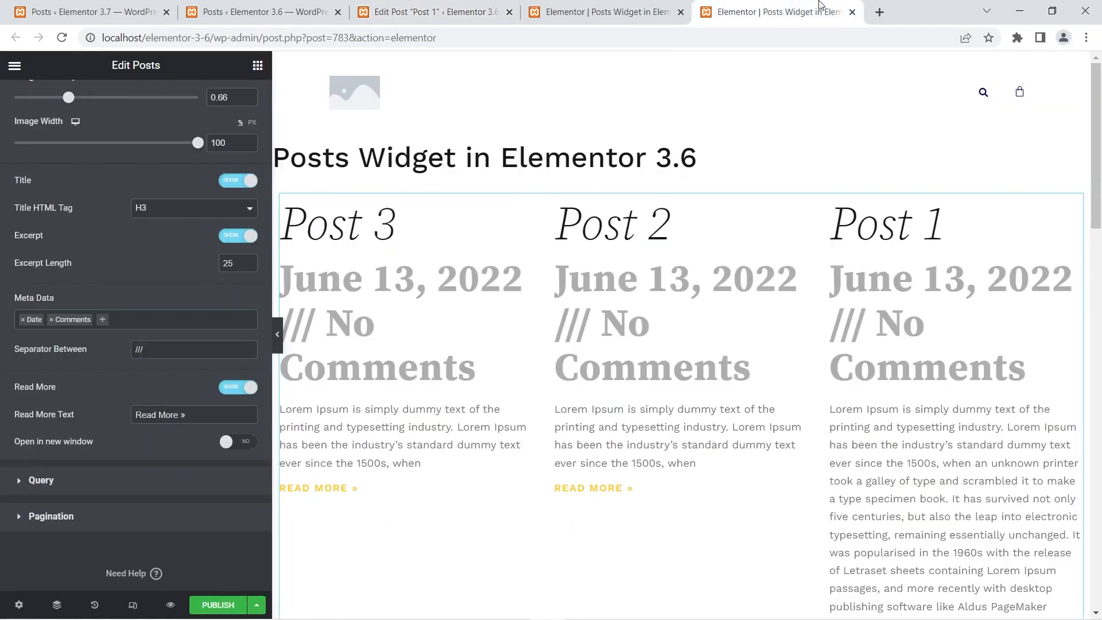
click(54, 260)
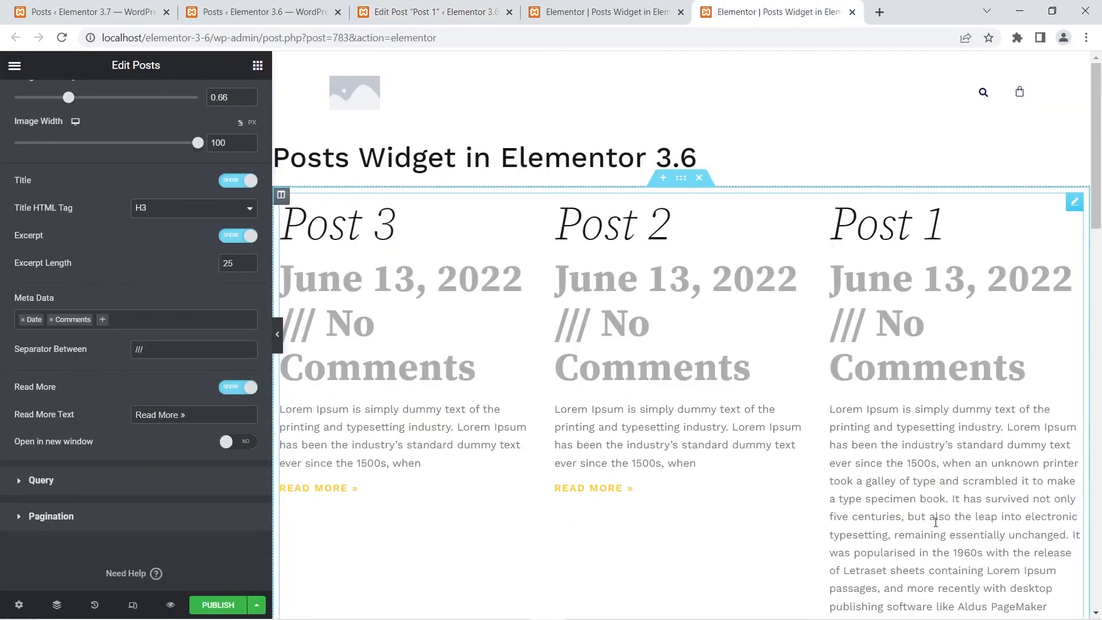
click(509, 12)
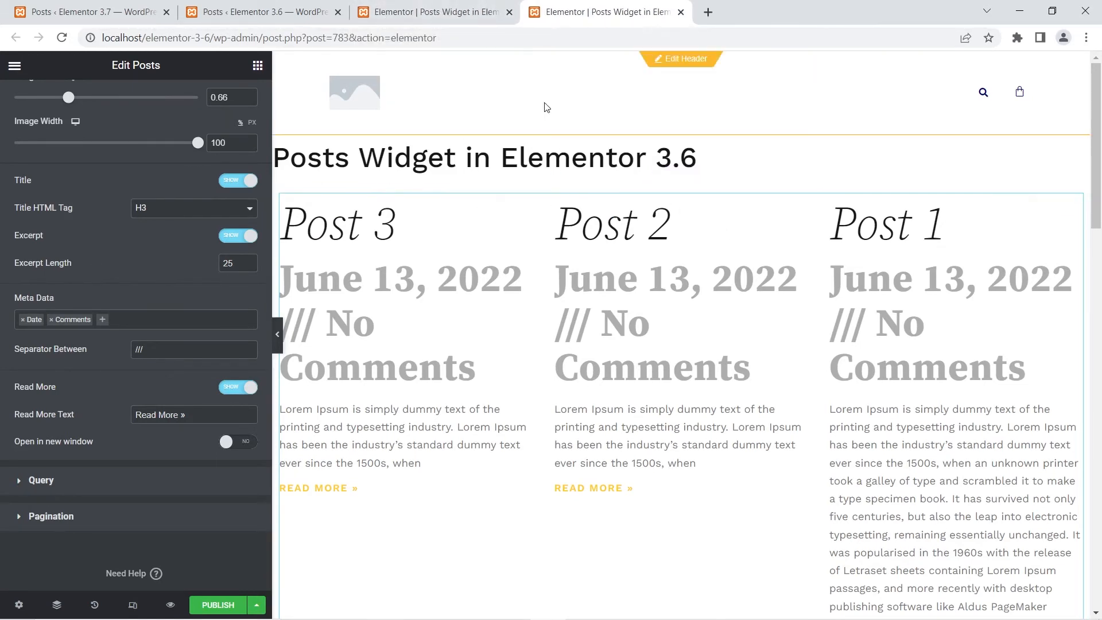
- Open Post 1 of the 3.7 site for editing in a new tab and look at its custom excerpt
click(141, 6)
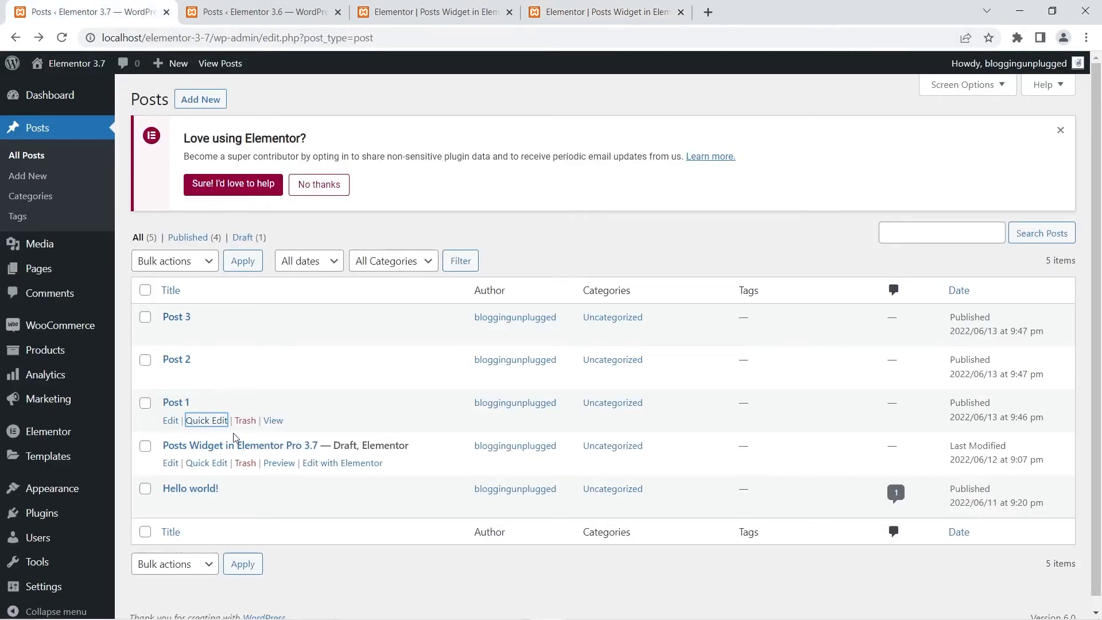
right_click(172, 421)
click(201, 431)
click(239, 8)
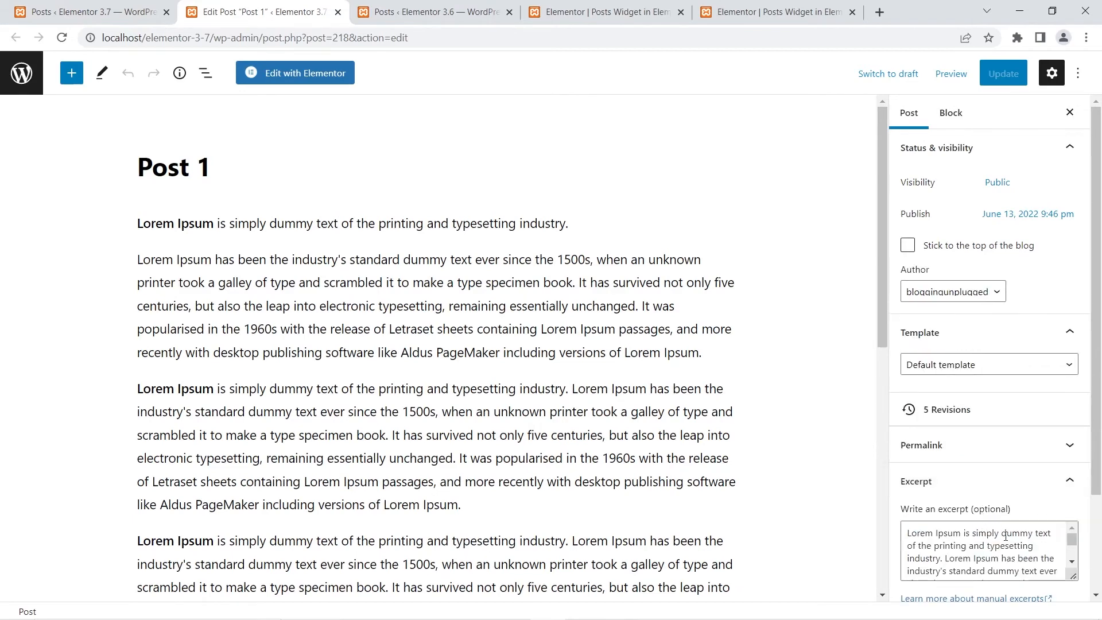
- Enable Apply to custom Excerpt in the layout settings of the 3.7 Posts widget
click(609, 11)
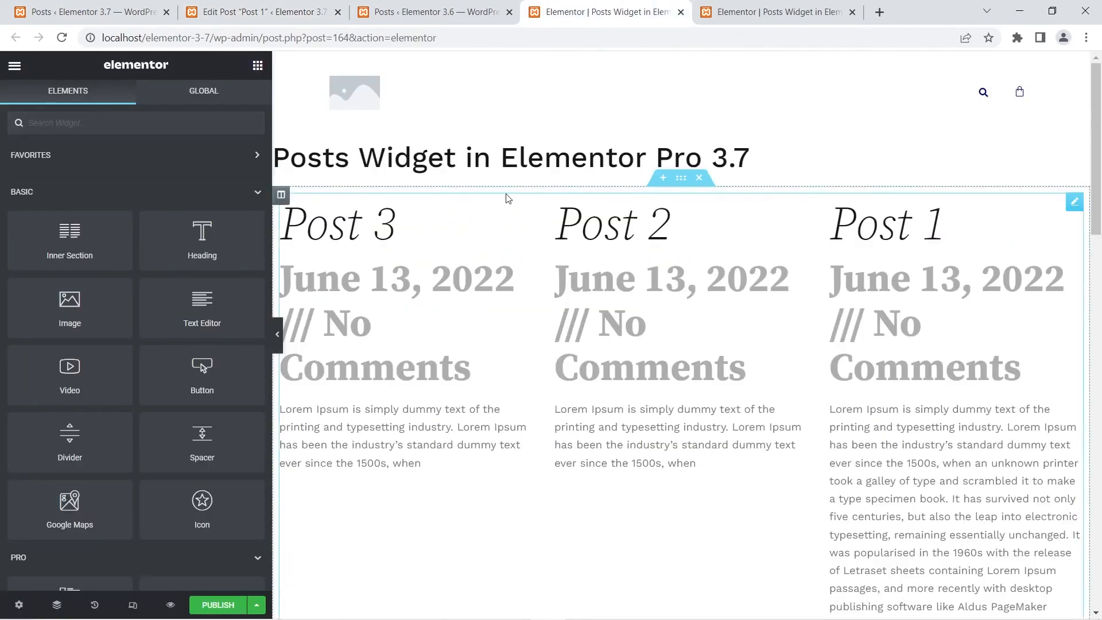
click(483, 225)
scroll(156, 337, down, 3)
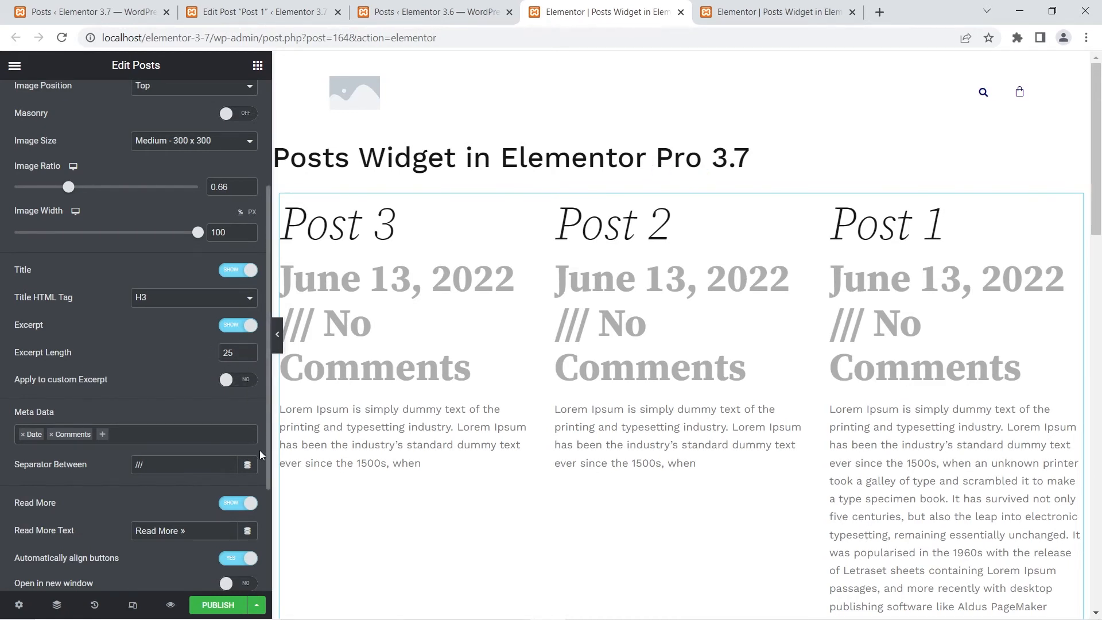
click(246, 380)
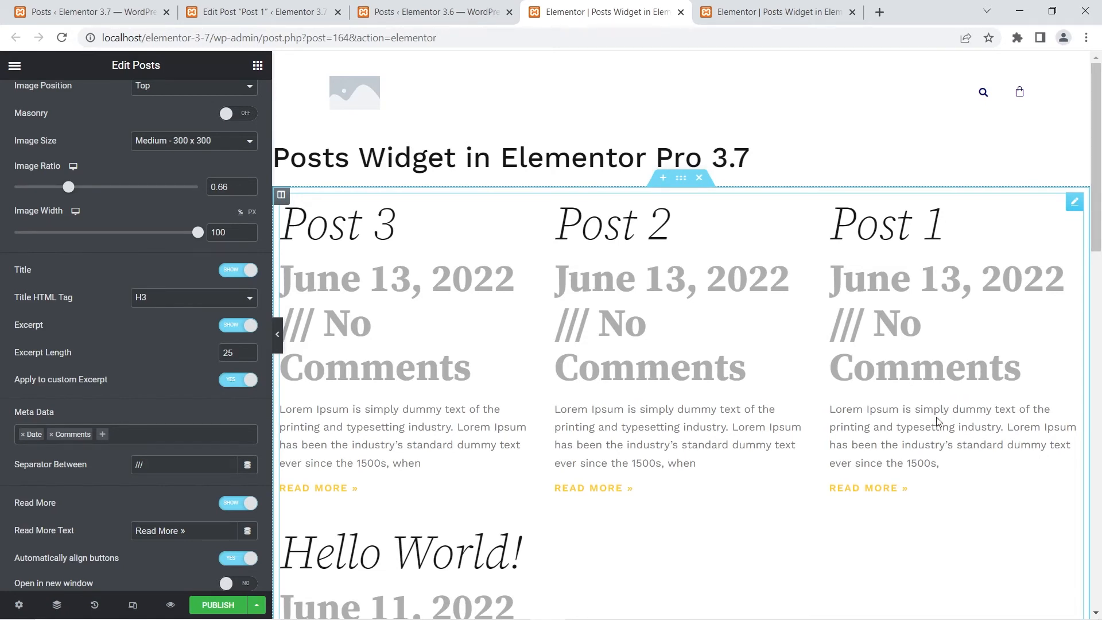
- Compare the Post 1 excerpt in the 3.6 Posts widget with the one on the 3.7 site
click(827, 8)
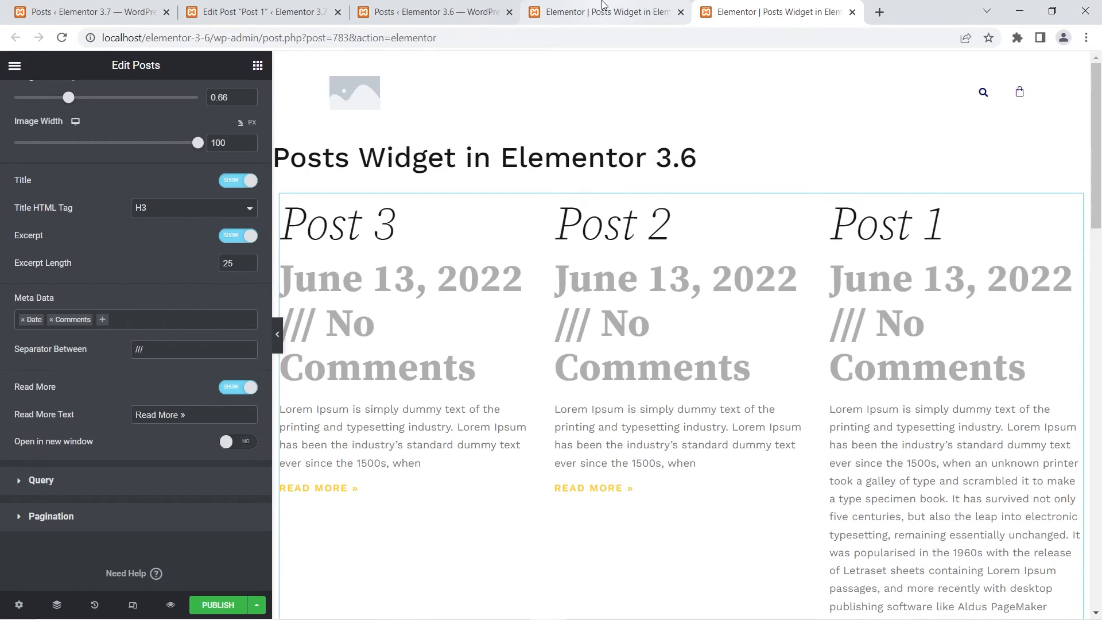
click(603, 7)
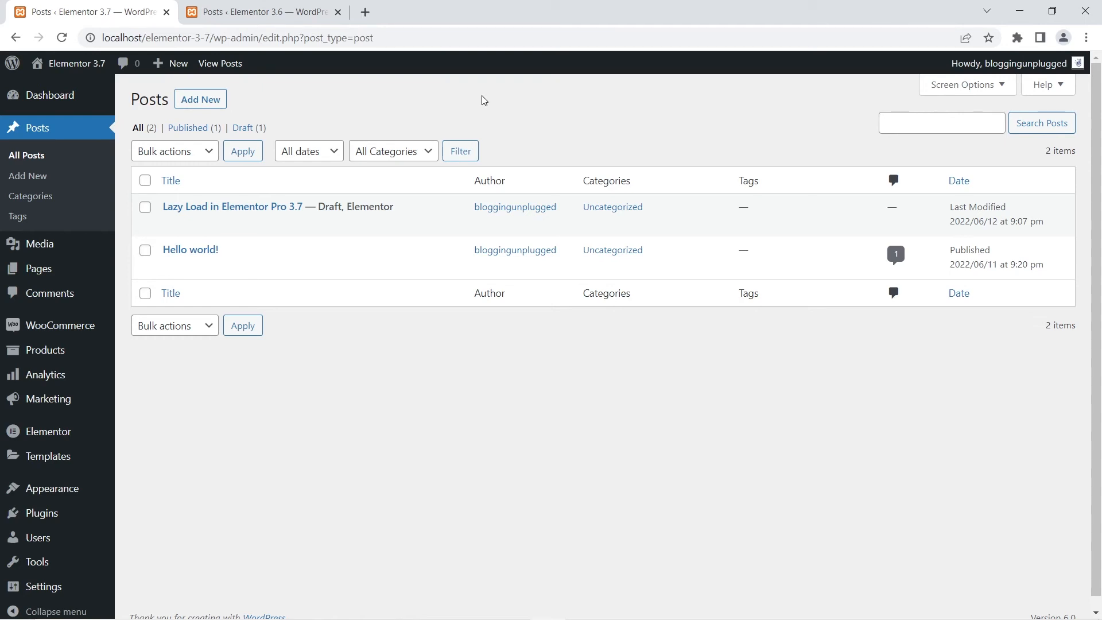
- Open the Lazy Load drafts of the 3.7 and 3.6 sites in Elementor in new tabs and place the two editors side by side
right_click(370, 226)
click(425, 236)
key(ctrl+3)
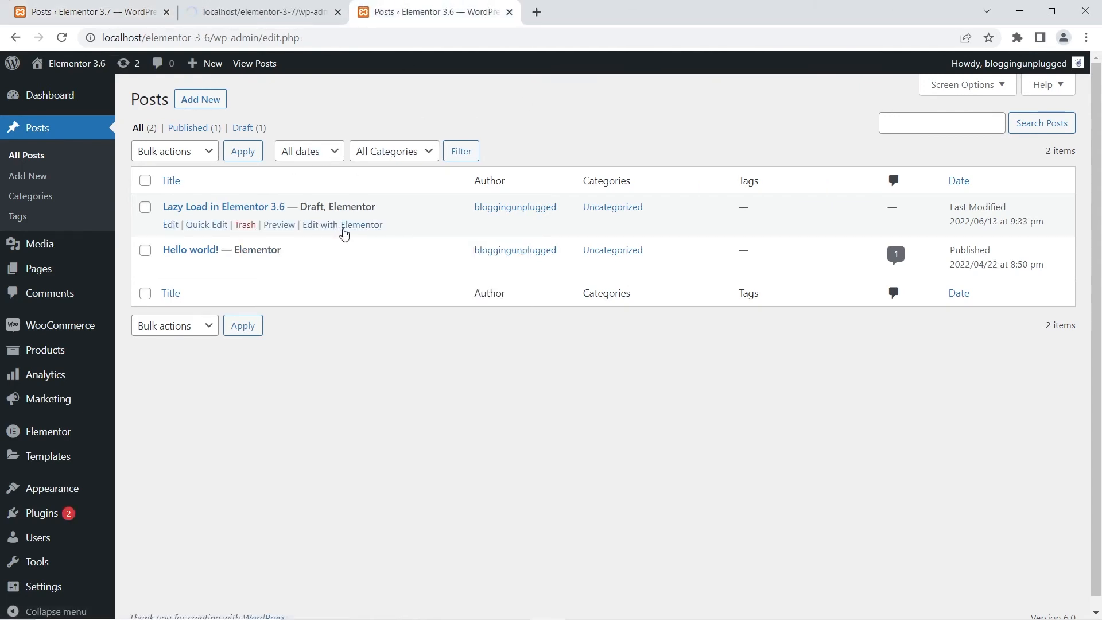
right_click(357, 224)
click(384, 233)
drag(244, 5, 406, 4)
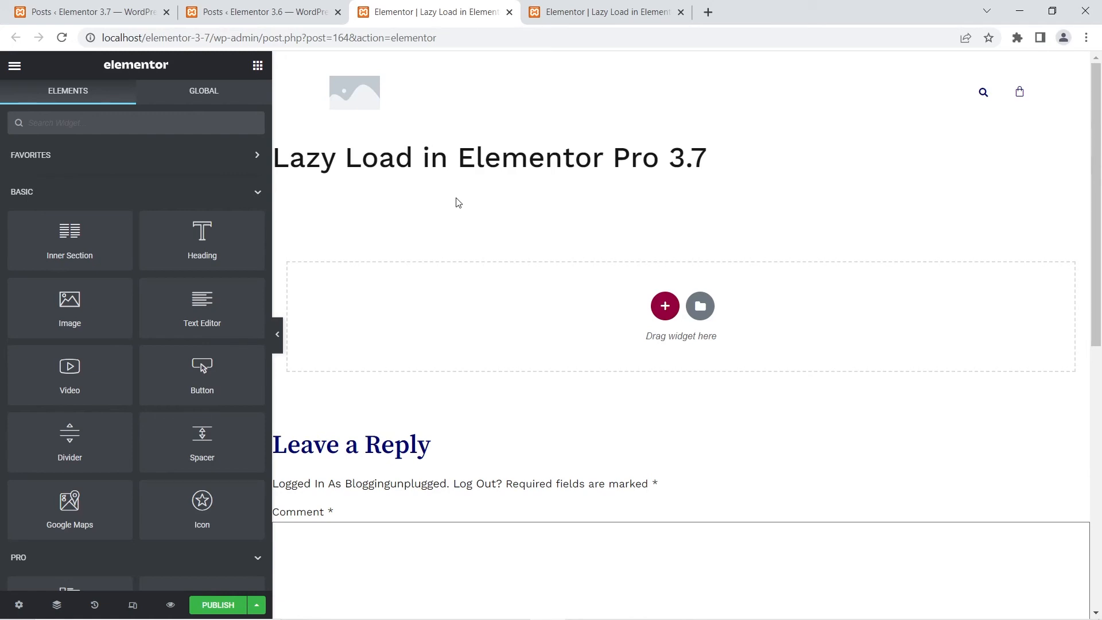
- Add a Testimonial Carousel to the 3.6 Lazy Load draft and show its Additional Options
click(603, 12)
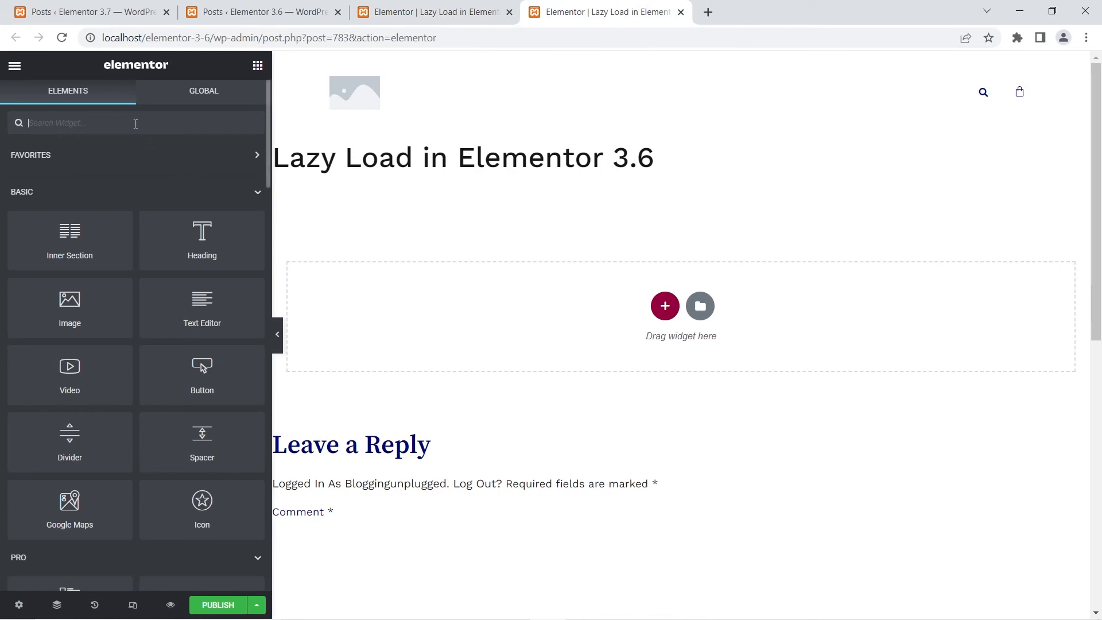
text(test)
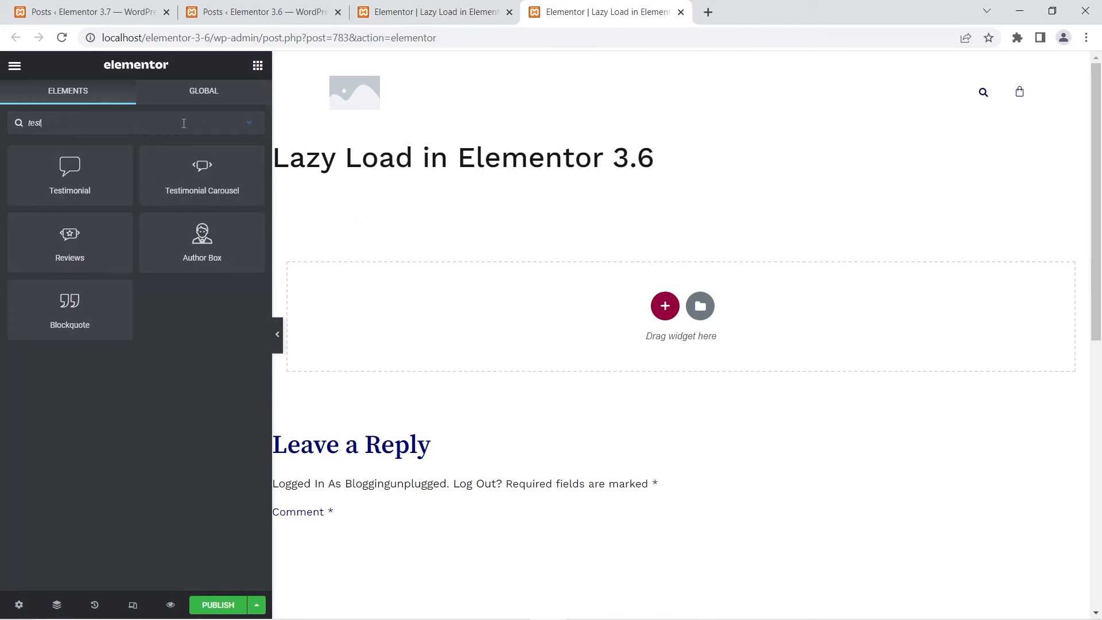
drag(202, 172, 670, 325)
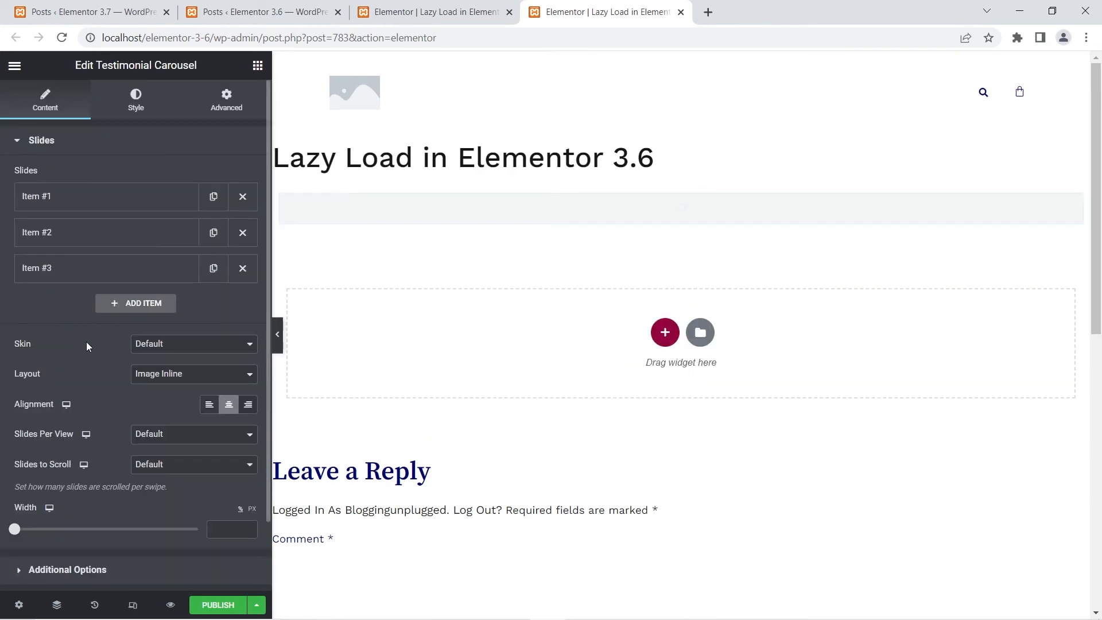
scroll(89, 500, down, 2)
click(93, 492)
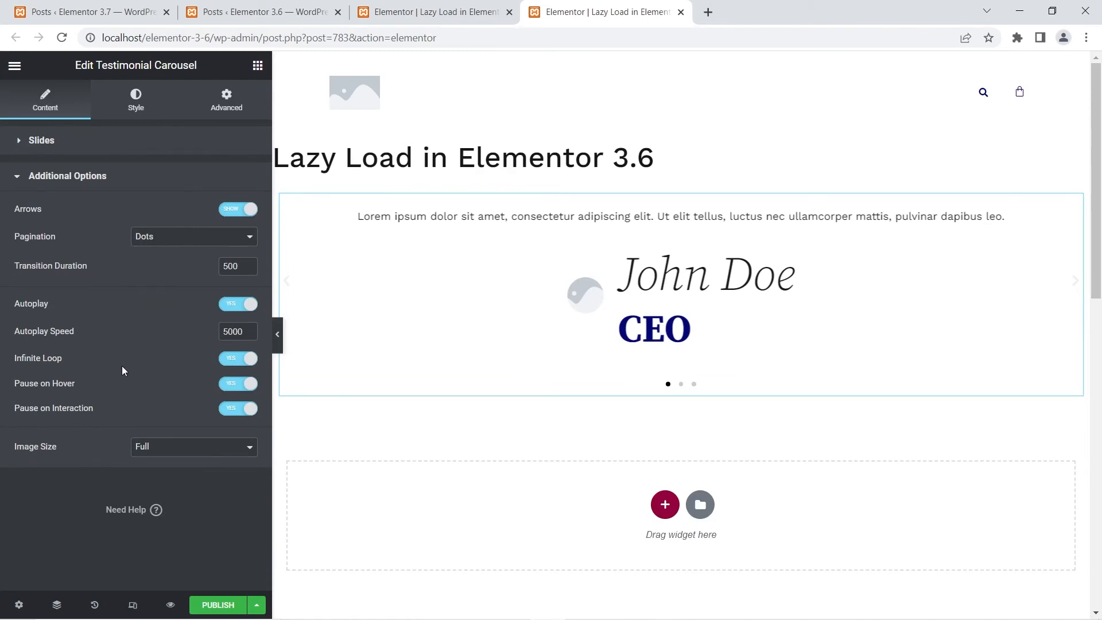
- Add a Testimonial Carousel to the empty section of the 3.7 Lazy Load draft
click(395, 4)
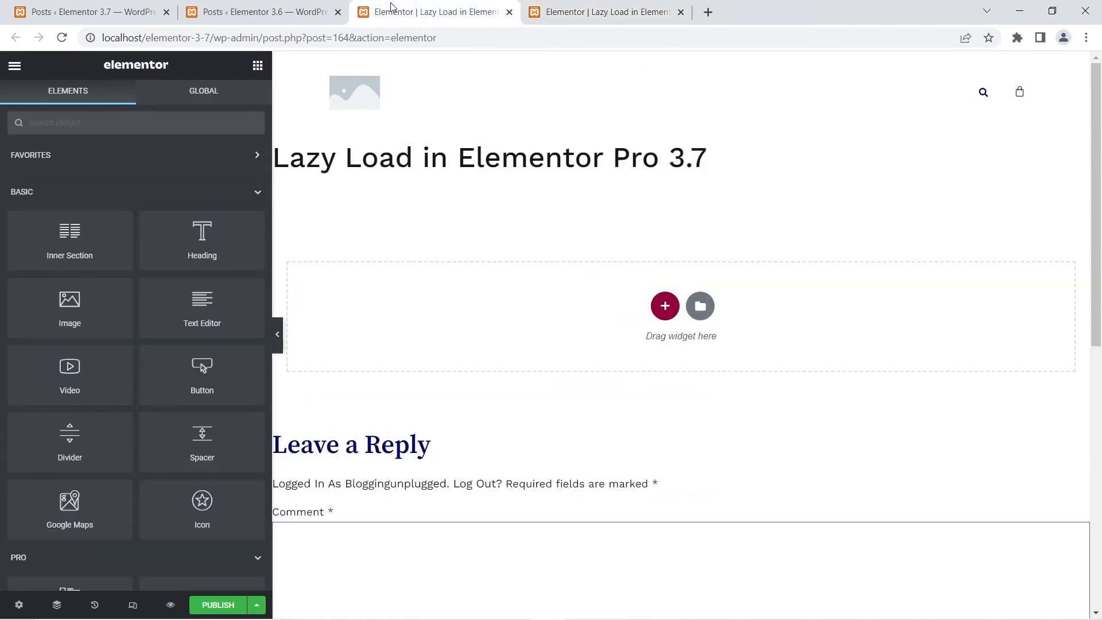
click(94, 116)
text(testi)
drag(202, 173, 574, 336)
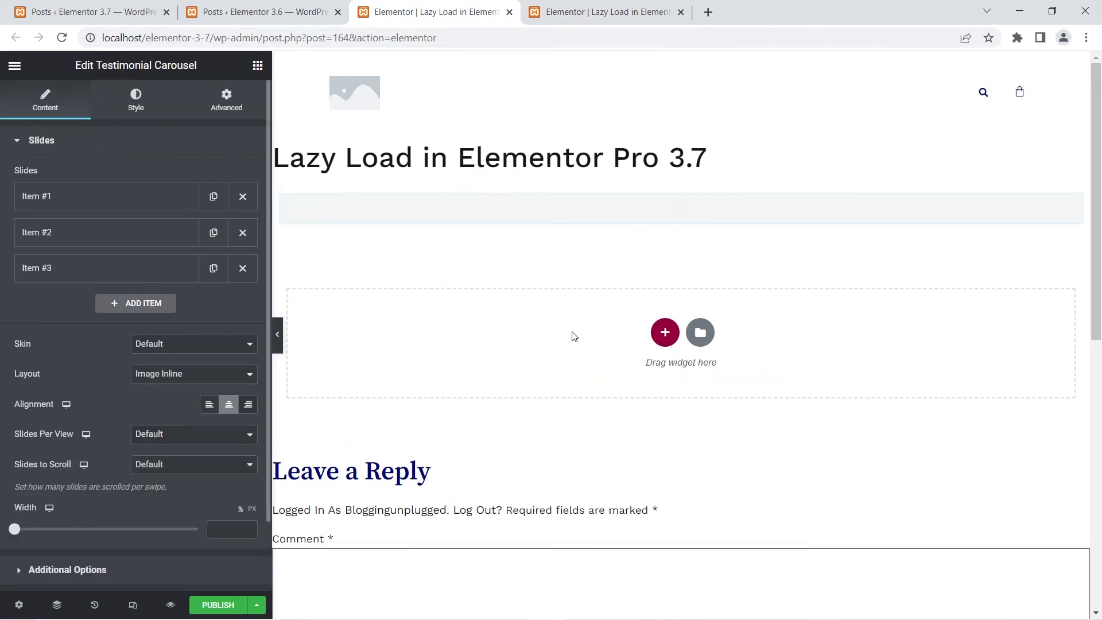
- Enable Lazyload in the Additional Options of the 3.7 Testimonial Carousel
scroll(9, 434, down, 2)
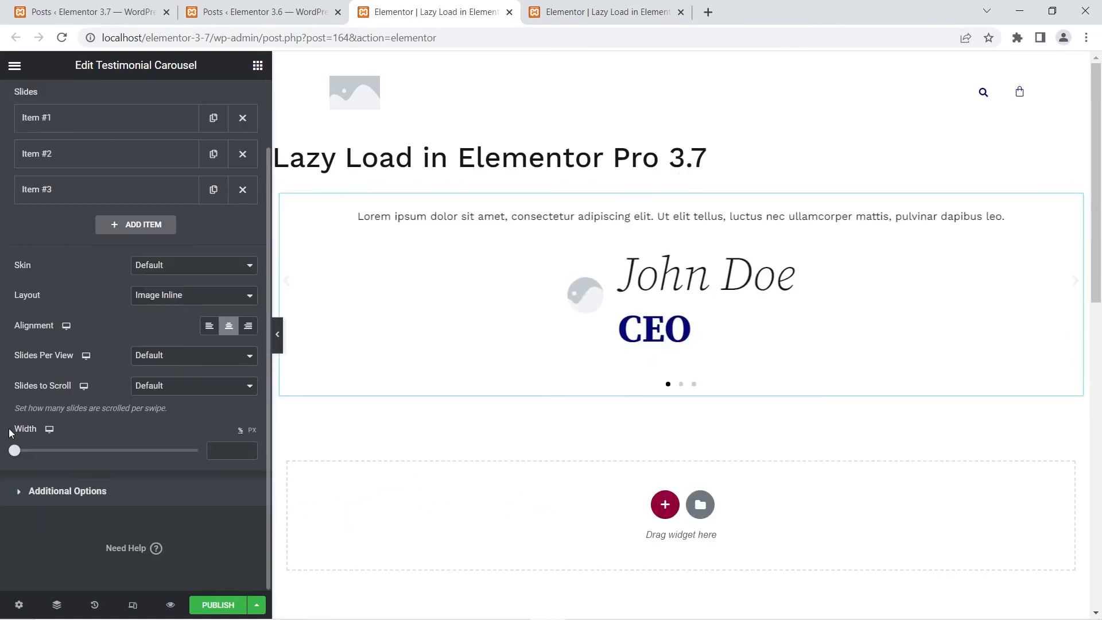
click(32, 491)
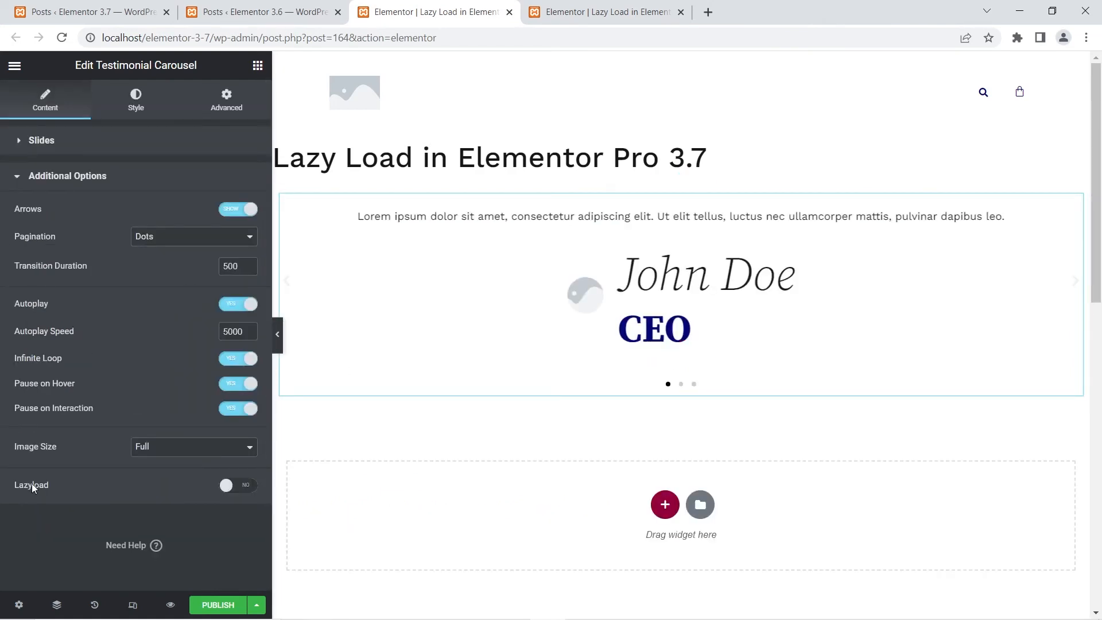
click(245, 488)
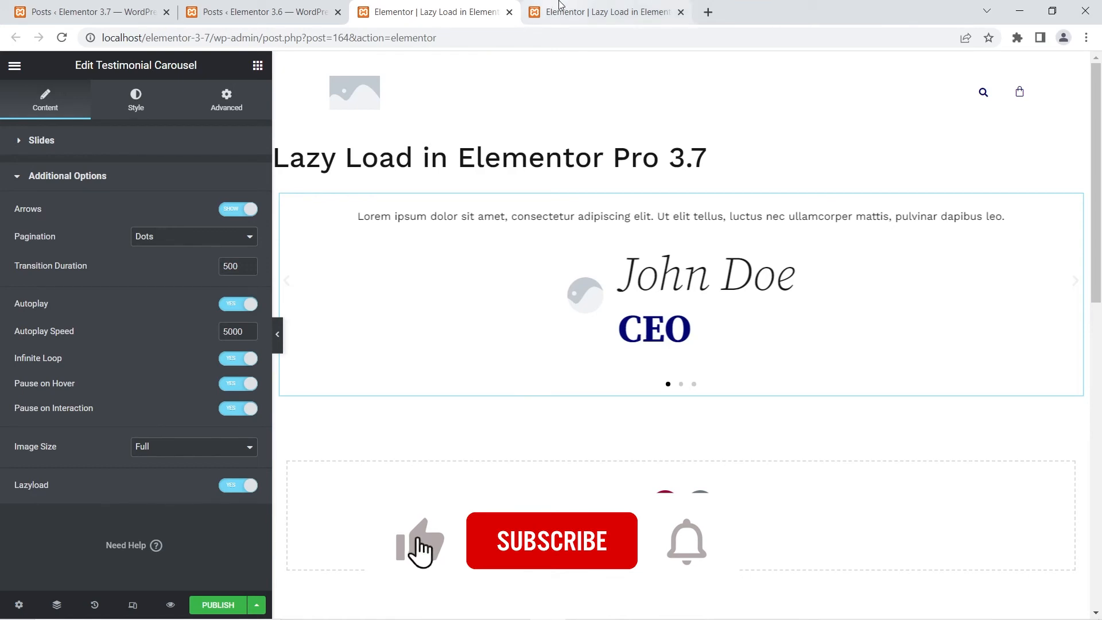
- Add a Reviews widget to the 3.6 Lazy Load draft and show its Additional Options
click(545, 12)
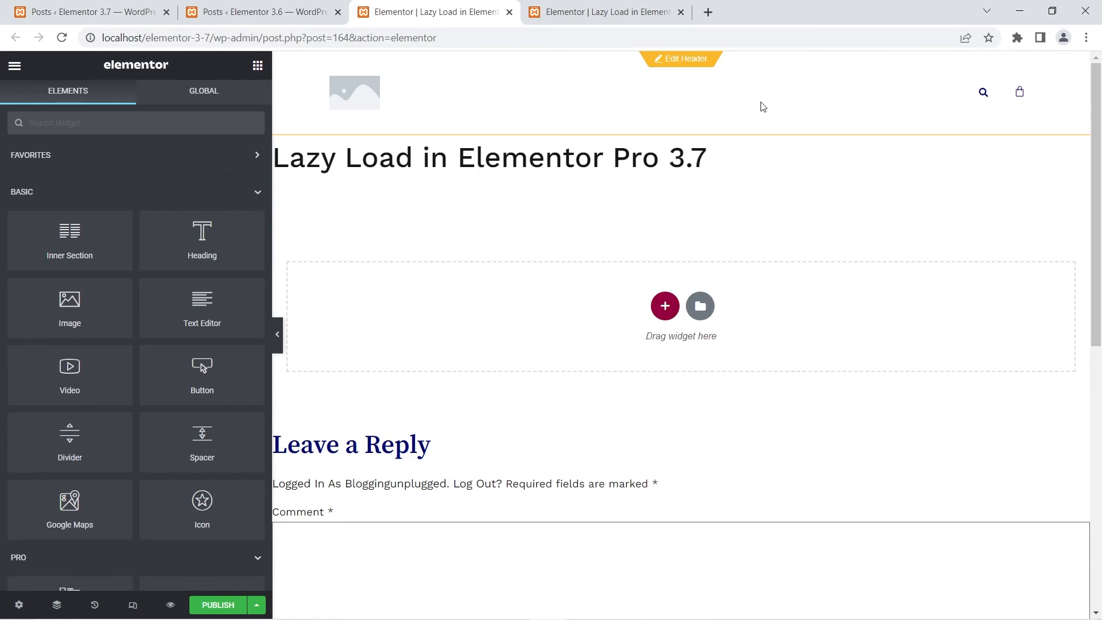
click(608, 12)
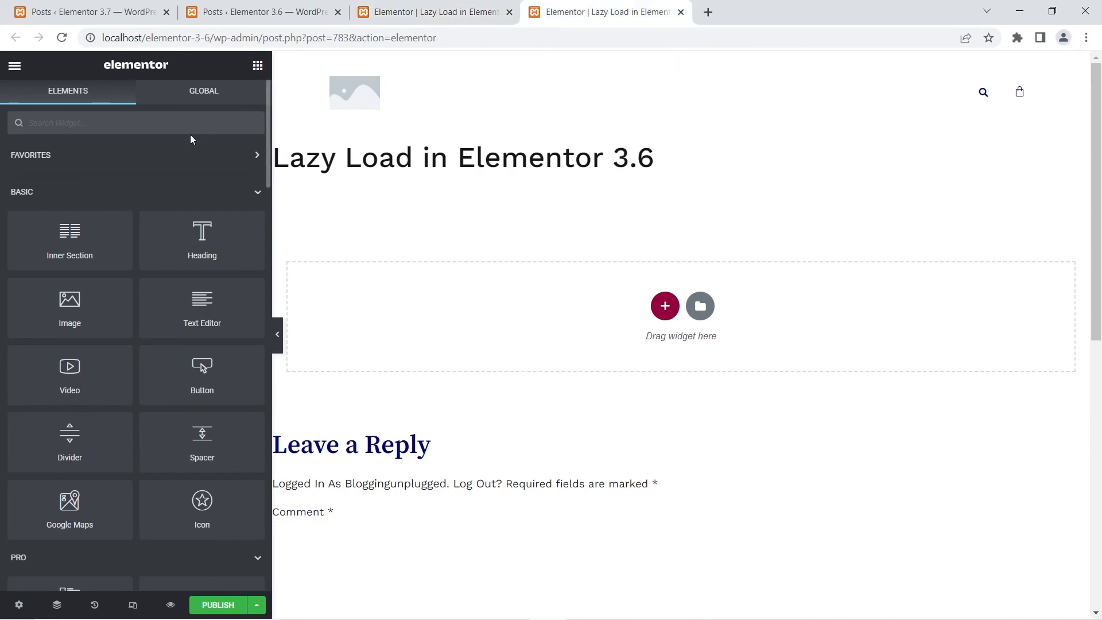
text(review)
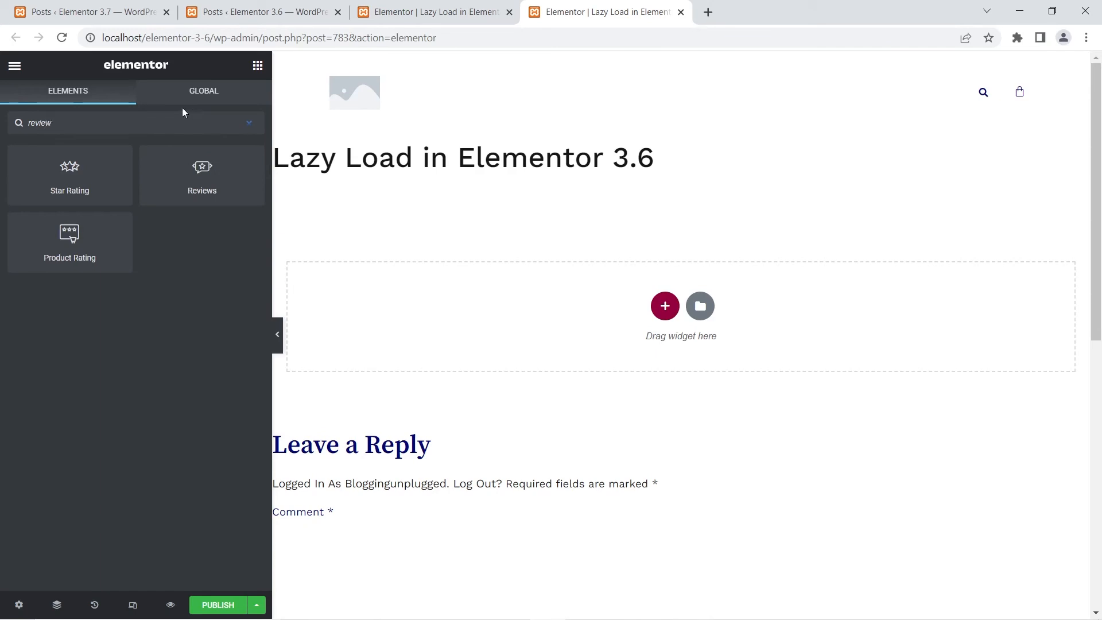
drag(185, 179, 640, 320)
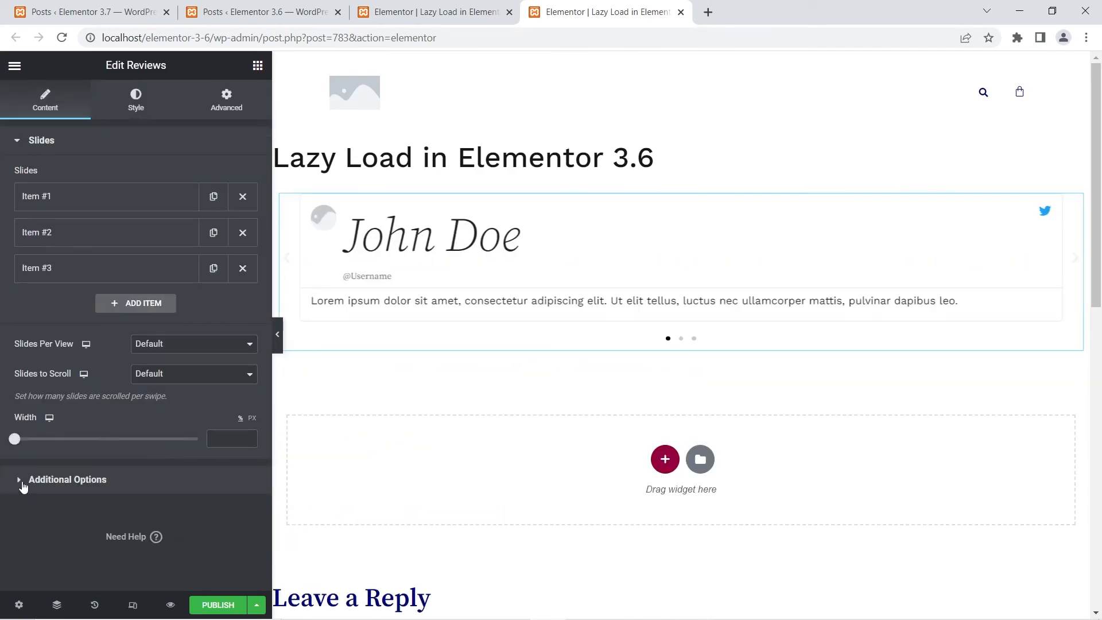
click(23, 482)
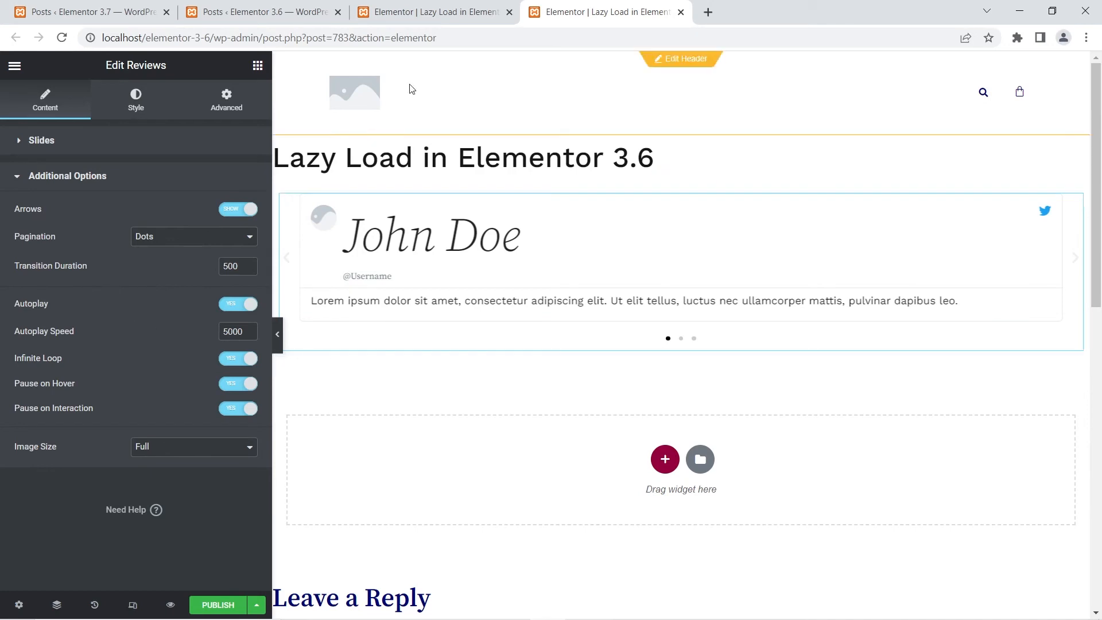
- Add a Reviews widget to the 3.7 Lazy Load draft and enable Lazyload in its Additional Options
click(451, 16)
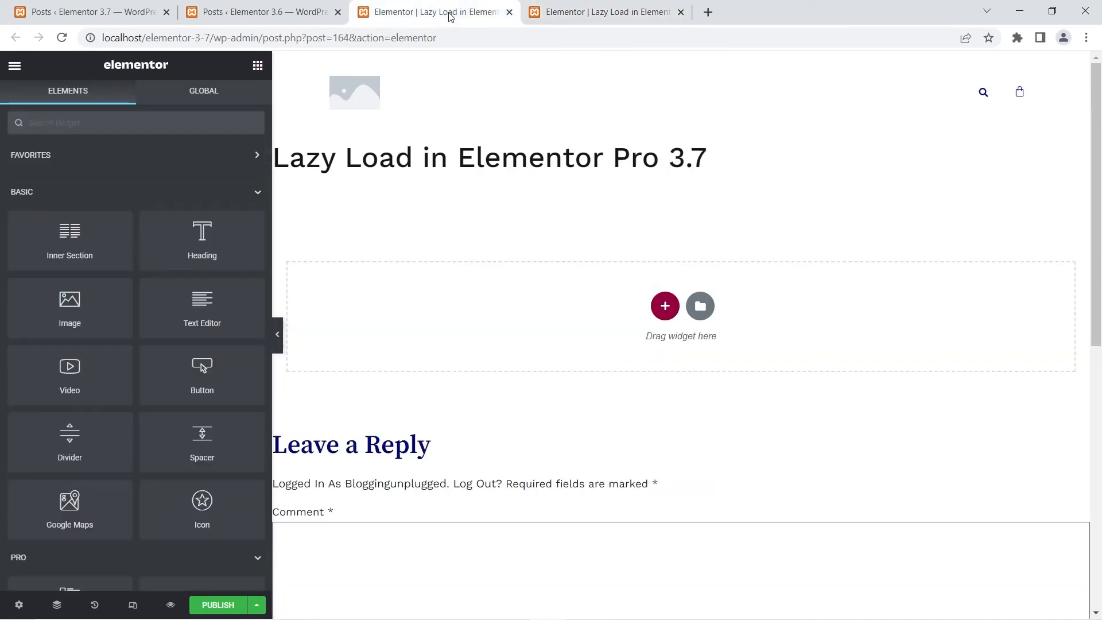
click(156, 120)
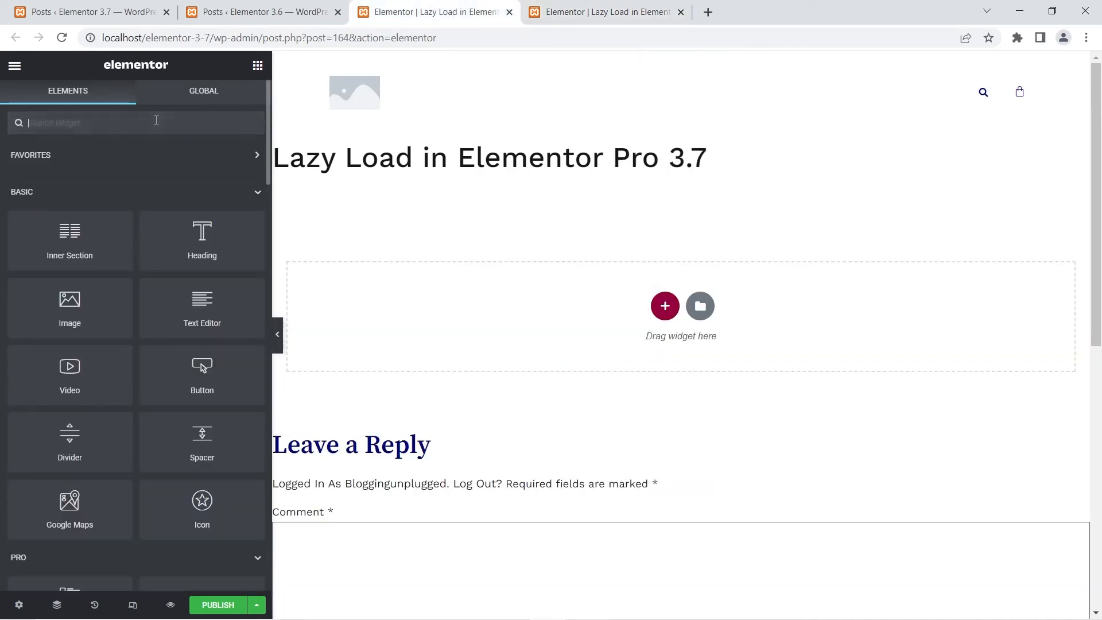
text(review)
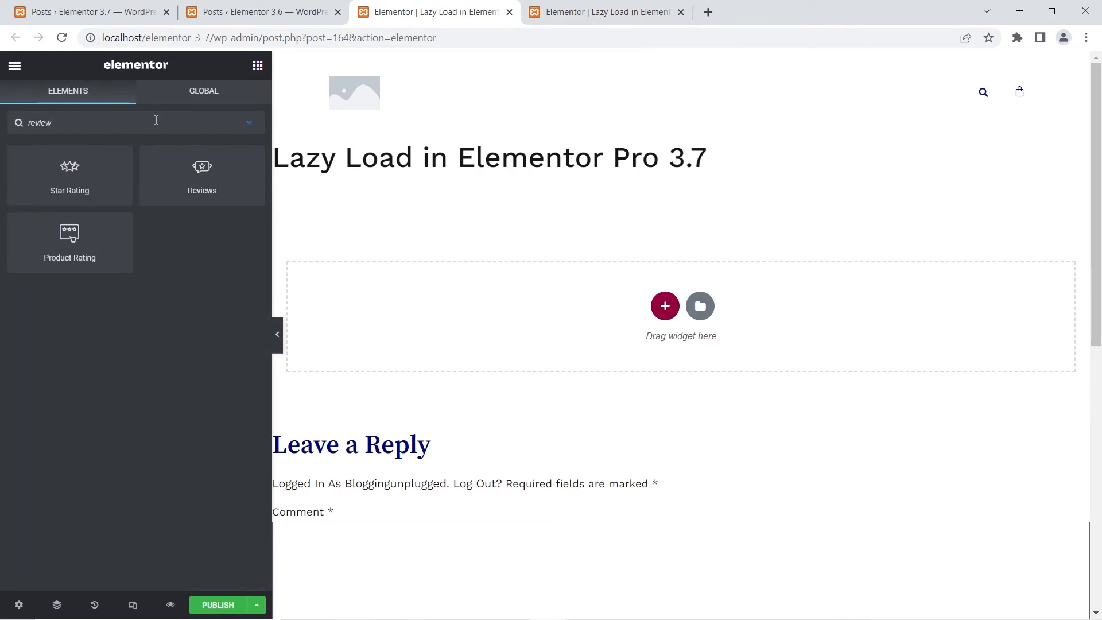
drag(200, 172, 670, 314)
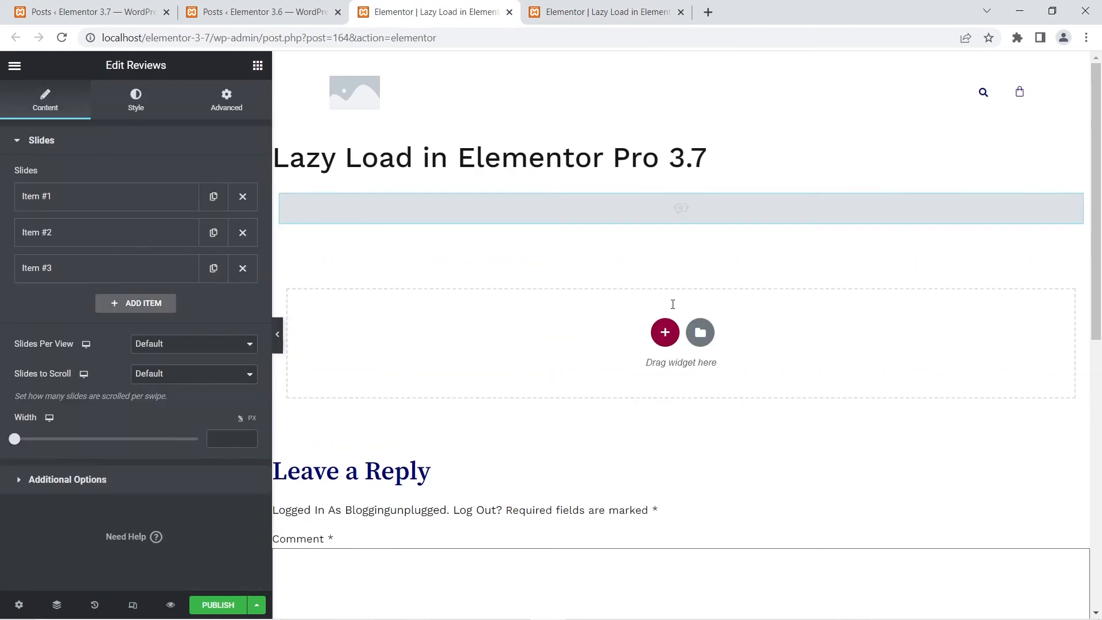
click(73, 488)
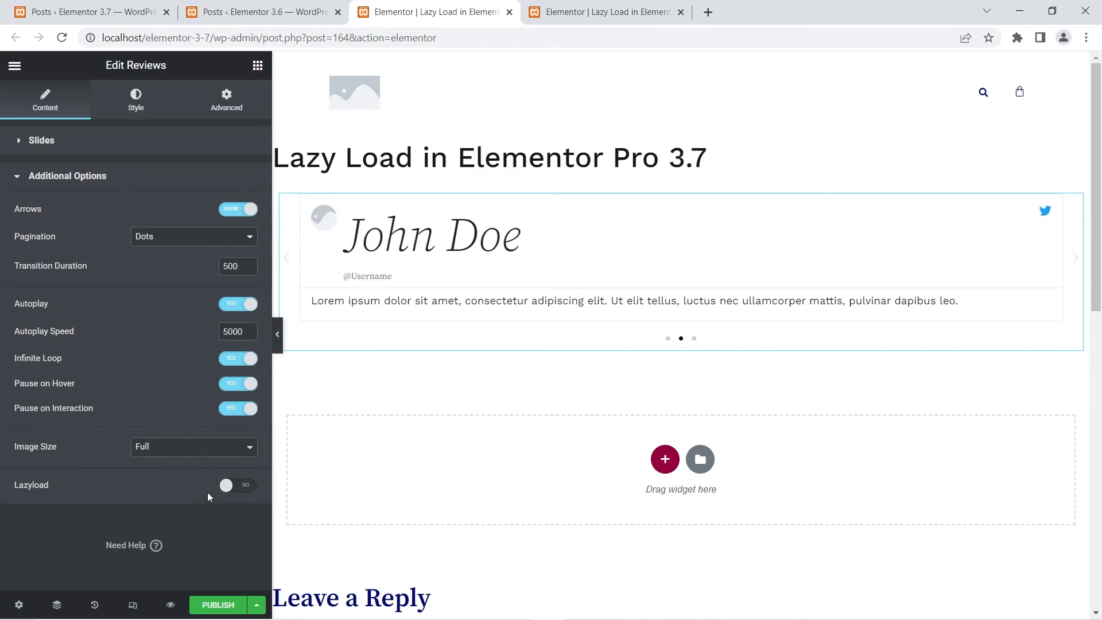
click(233, 487)
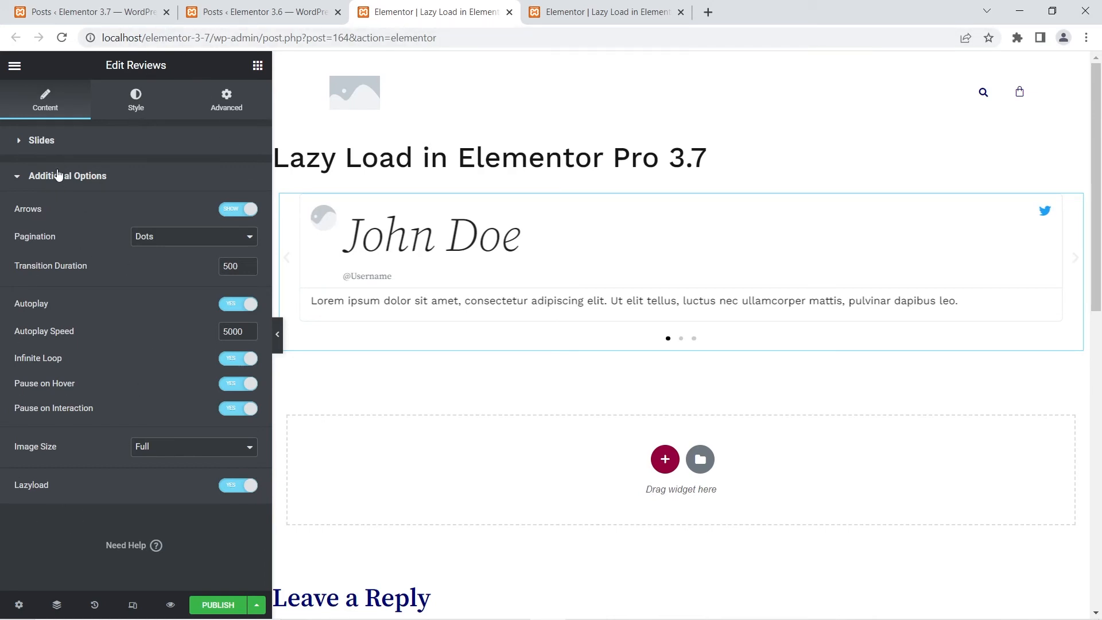
- Add a Media Carousel to the 3.6 Lazy Load draft and show its Additional Options
key(ctrl+Tab)
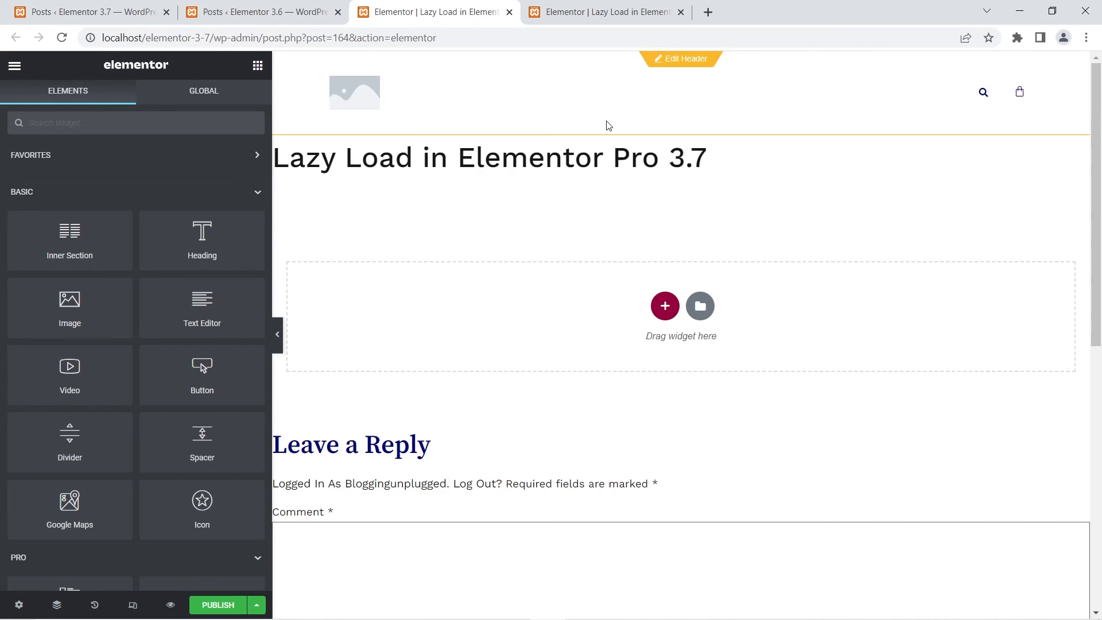
click(620, 5)
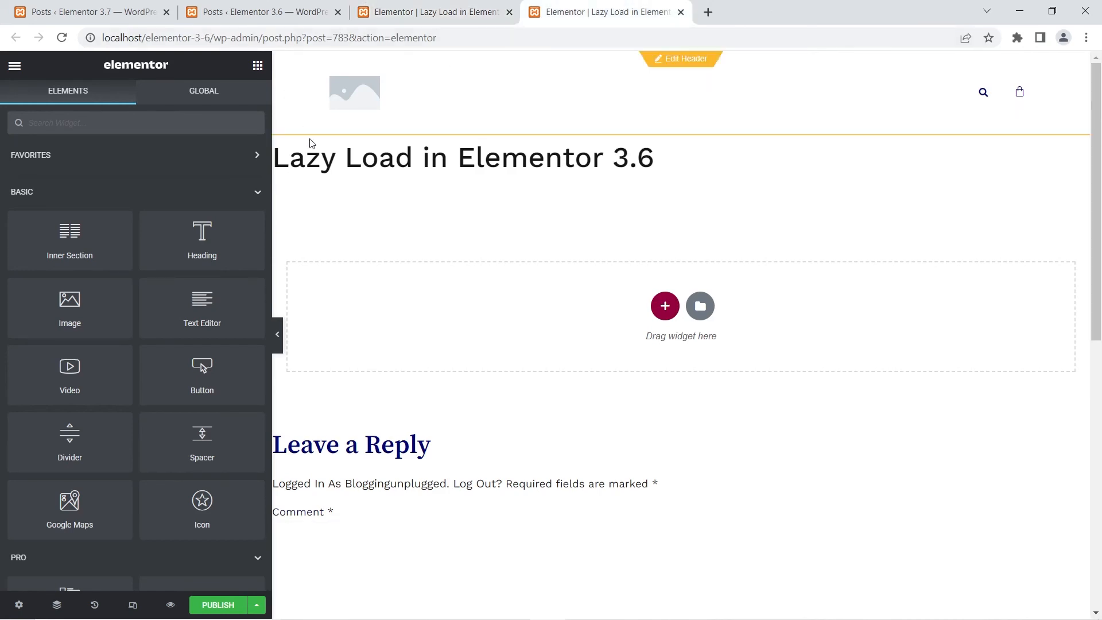
click(210, 122)
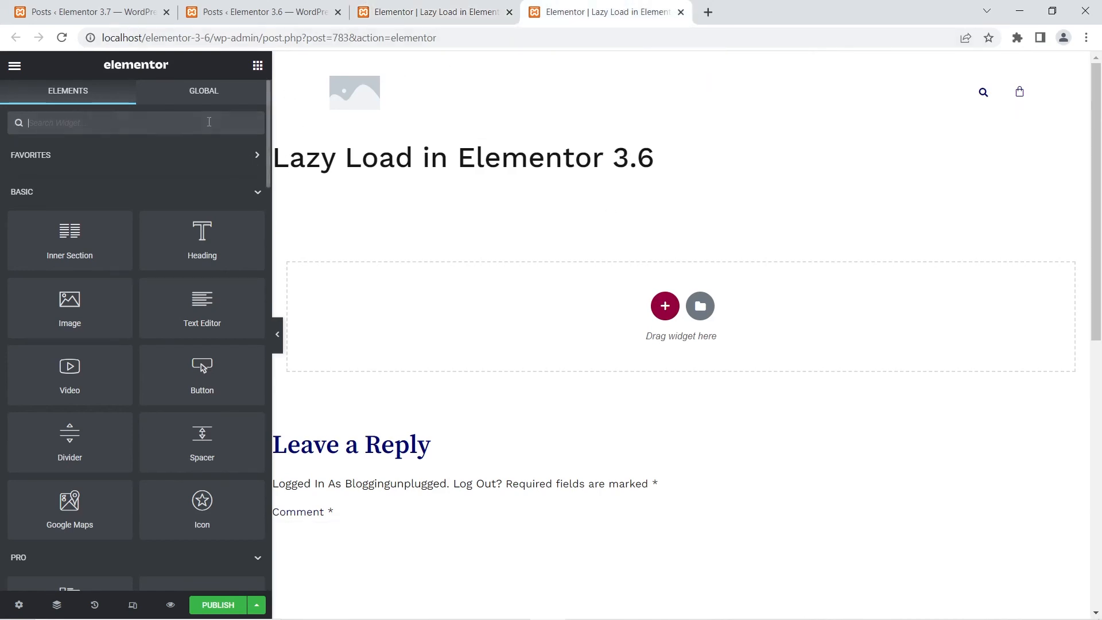
text(media)
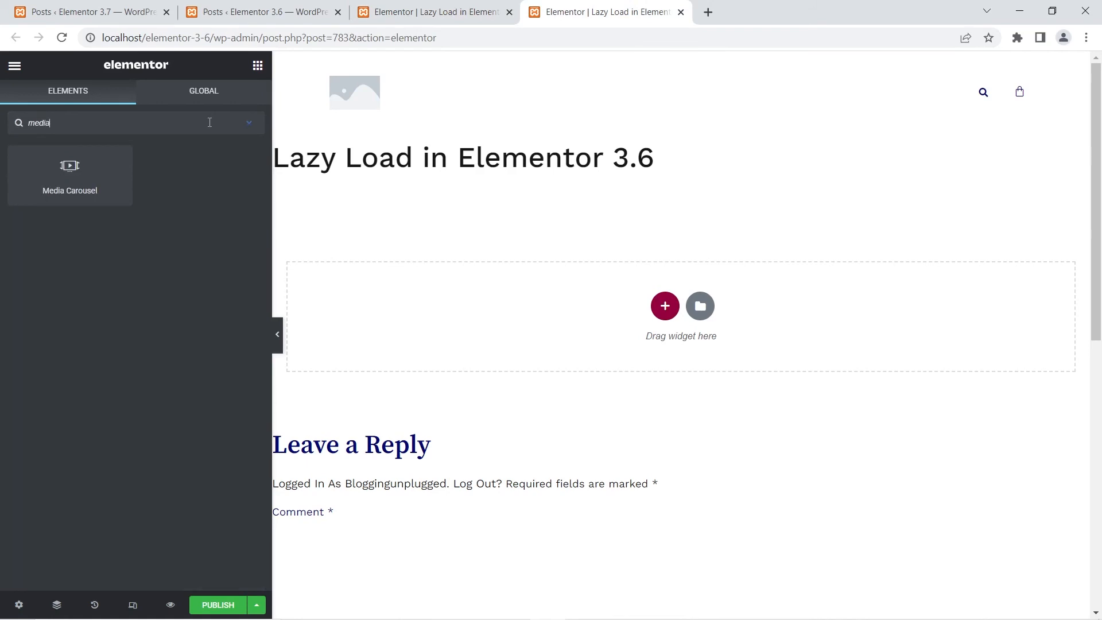
drag(84, 176, 634, 306)
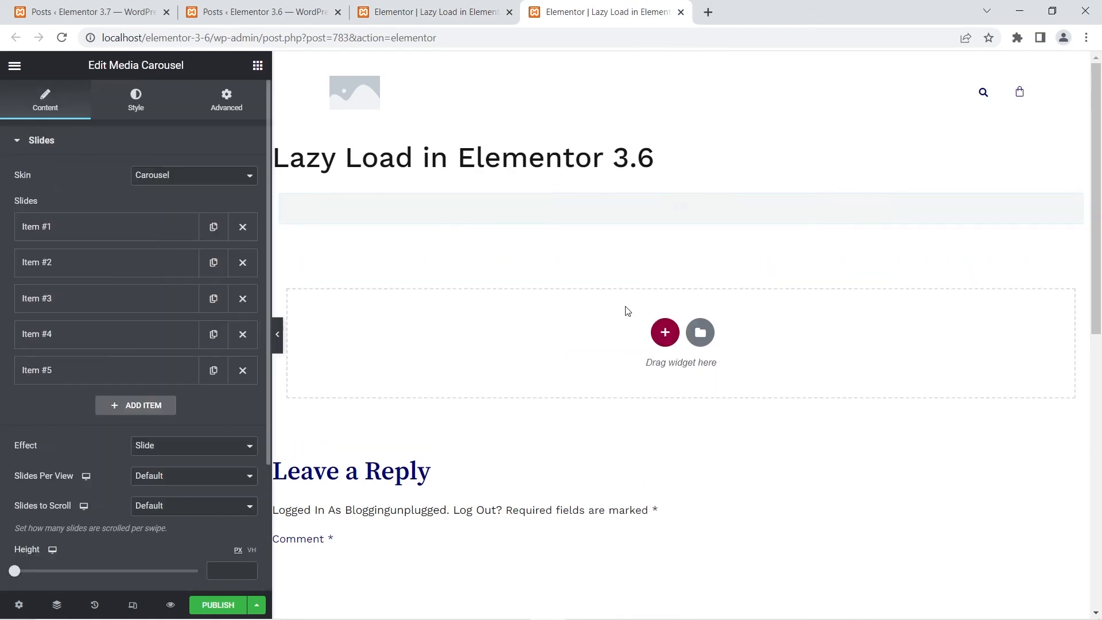
scroll(1, 372, down, 3)
click(41, 492)
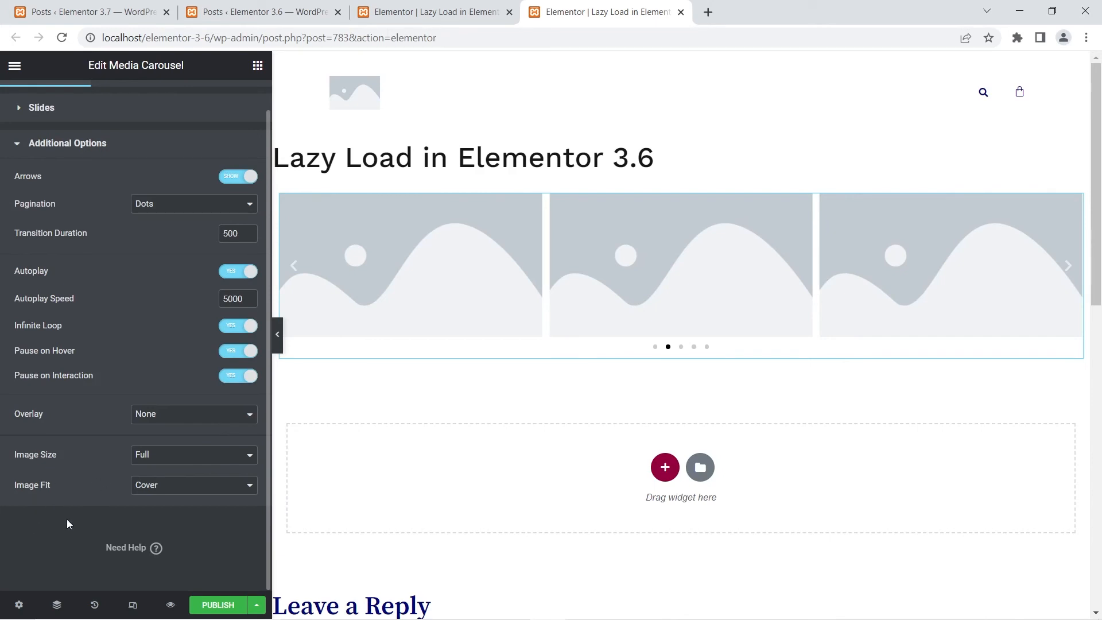
- Add a Media Carousel to the empty section of the 3.7 Lazy Load draft
click(482, 7)
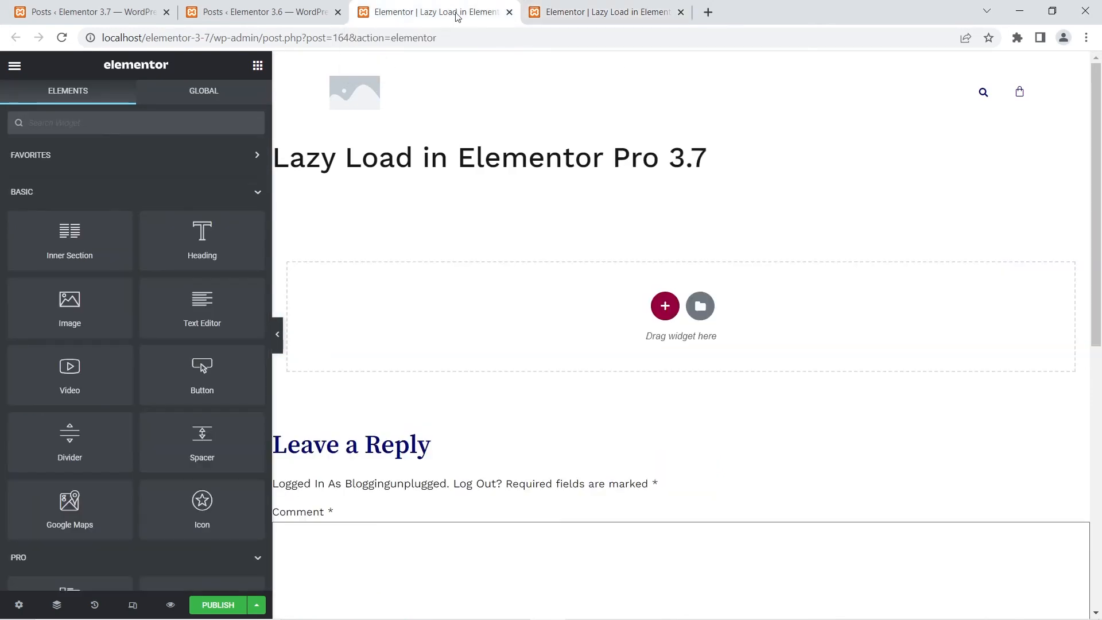
click(155, 120)
text(media)
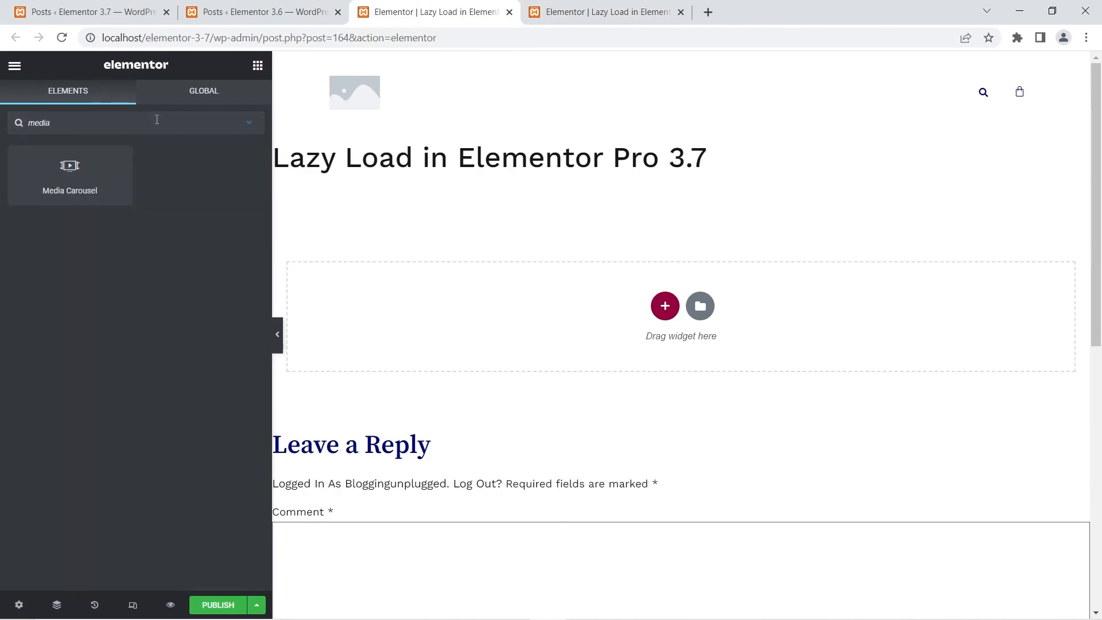
drag(70, 172, 628, 303)
- Enable Lazyload in the Additional Options of the 3.7 Media Carousel
scroll(62, 329, down, 3)
click(31, 492)
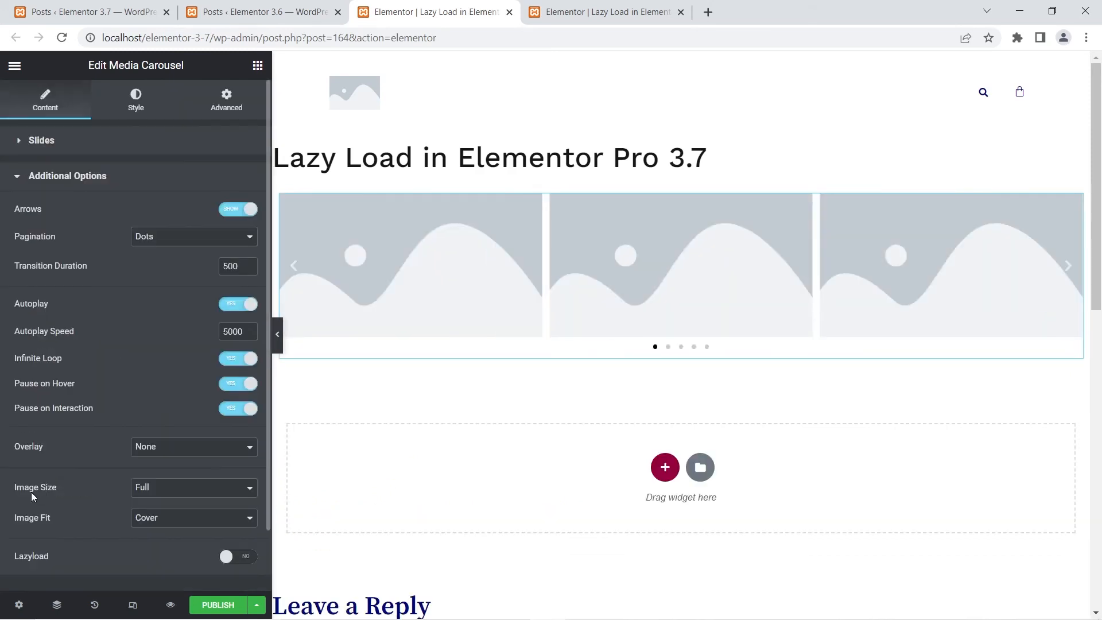
scroll(103, 517, down, 1)
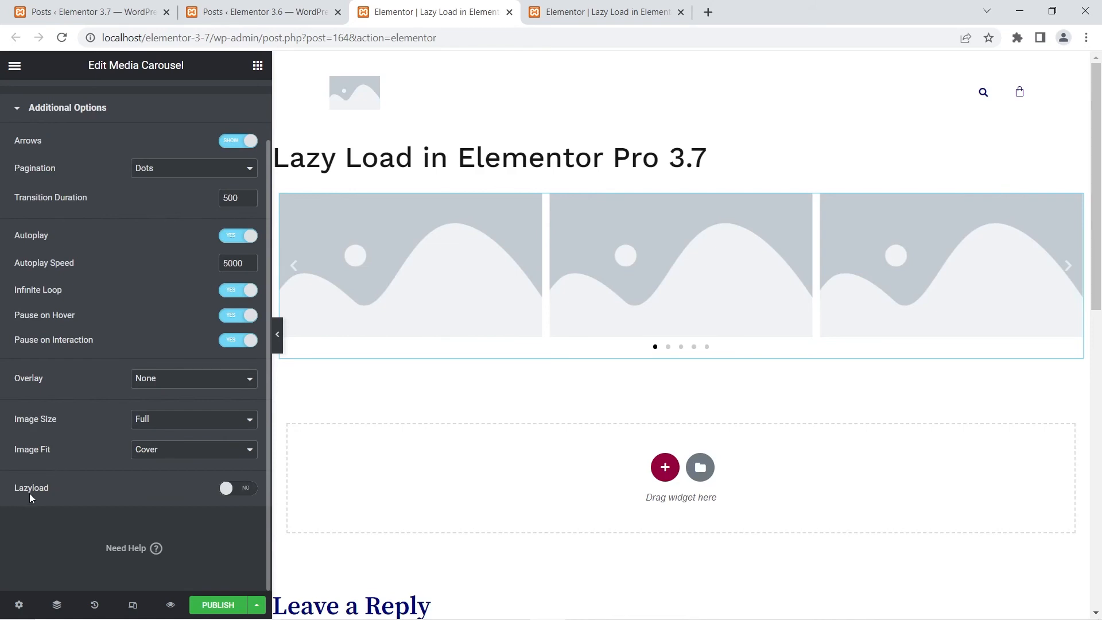
click(239, 489)
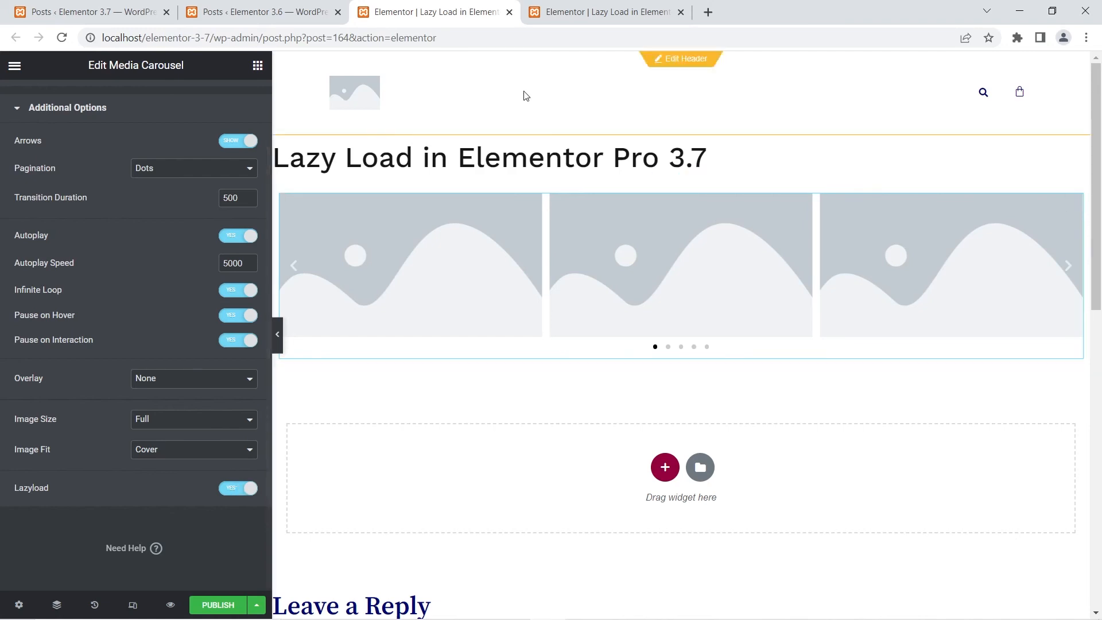
- Compare the Media Carousel's Additional Options in the 3.6 draft with those in the 3.7 draft
click(558, 6)
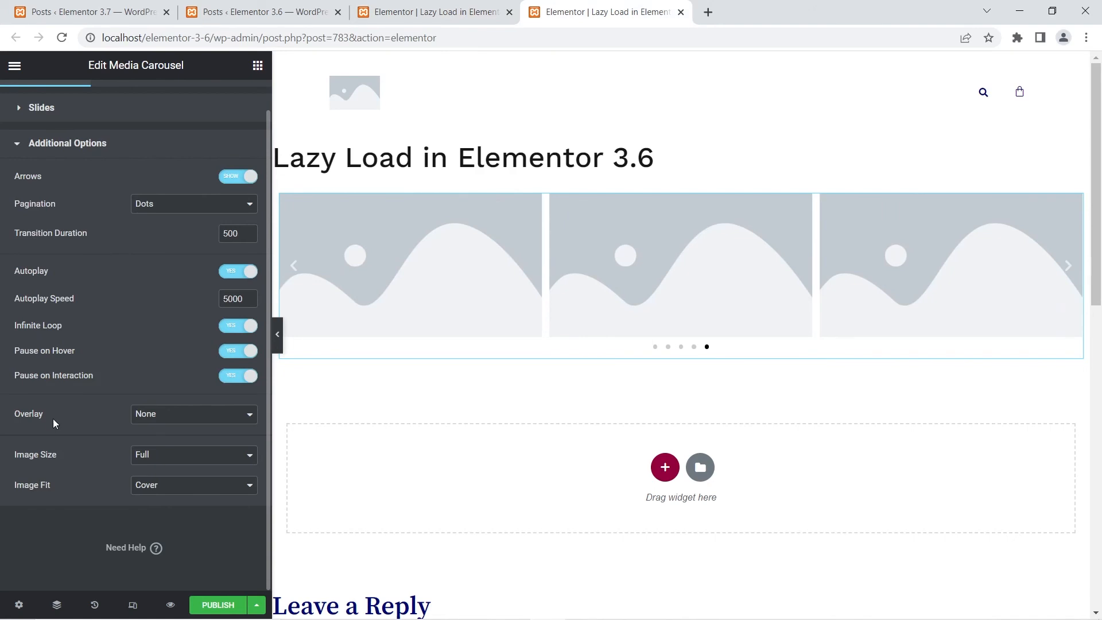
click(438, 12)
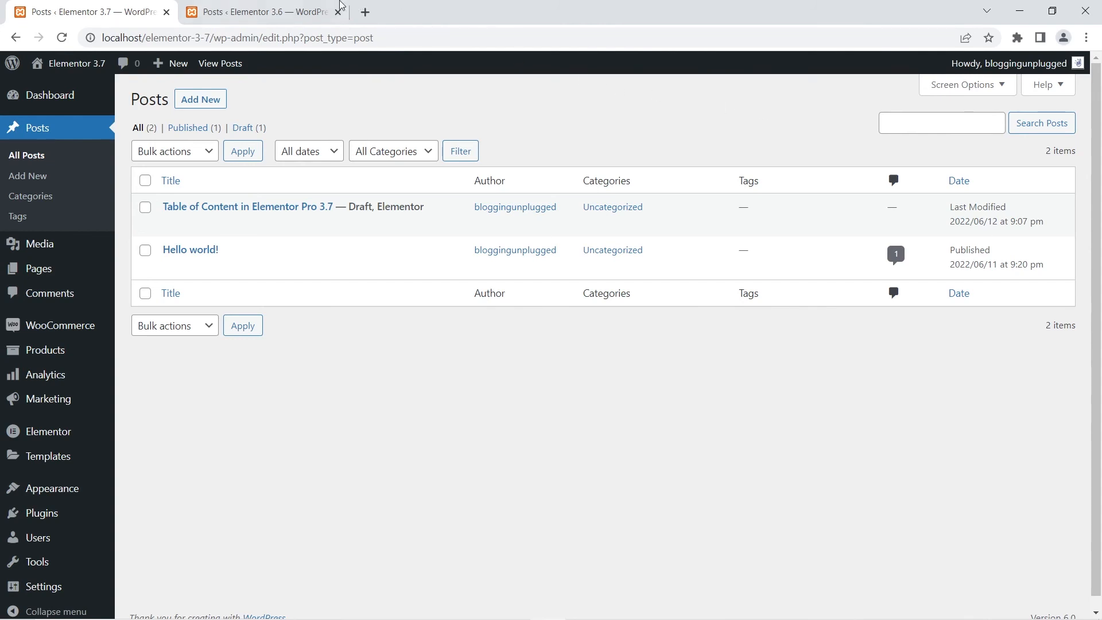
- Open the 3.6 Table of Content draft with Elementor in a new tab and add a Table of Contents widget to the empty section
click(278, 8)
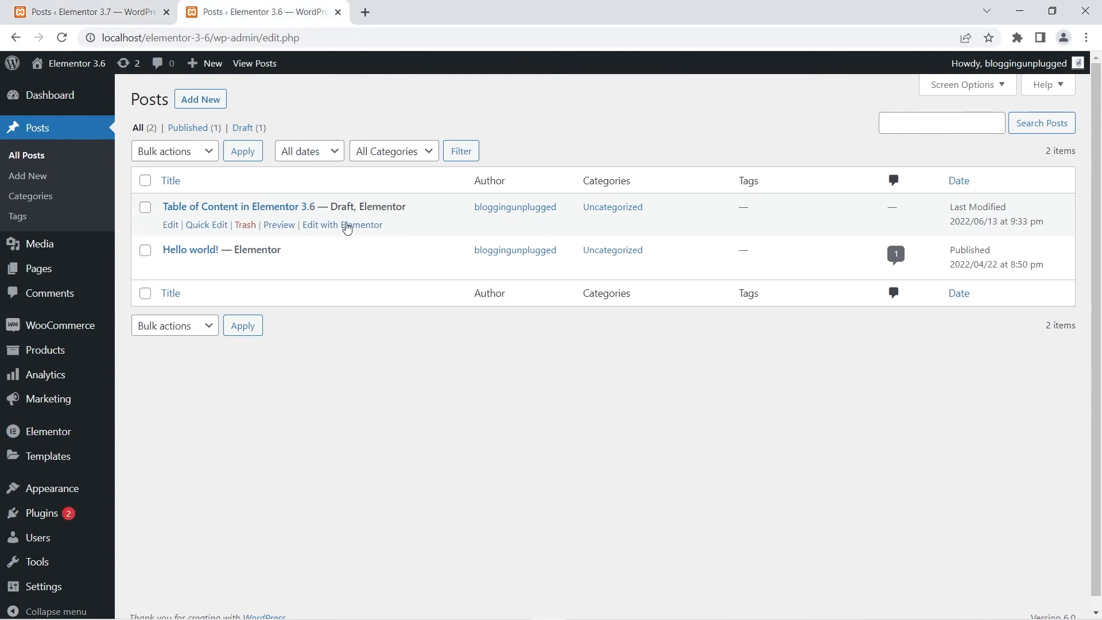
click(361, 224)
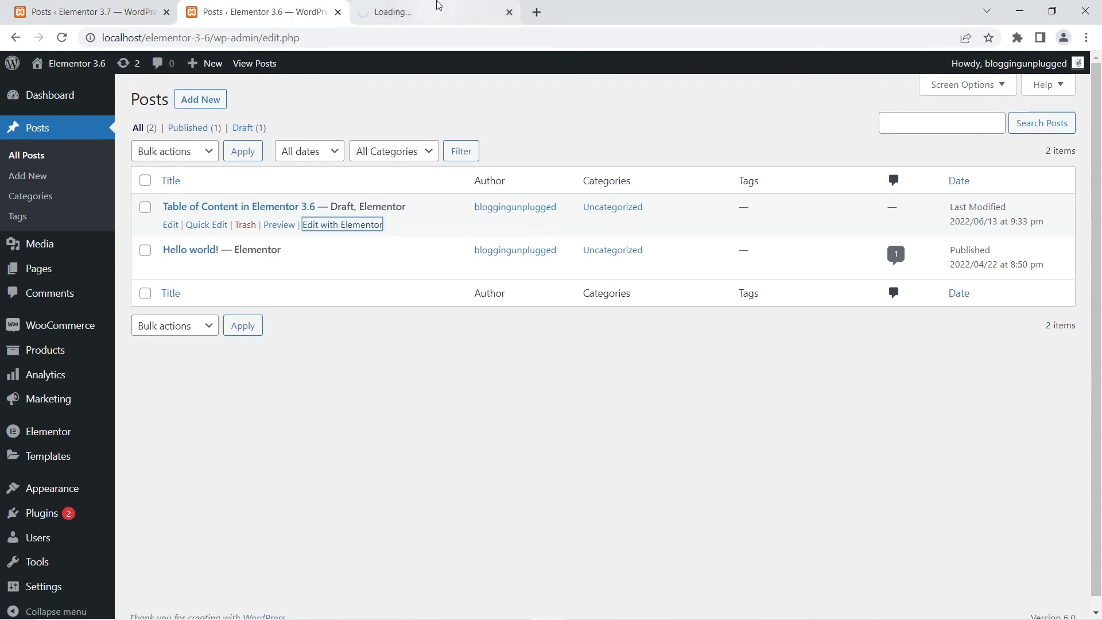
click(439, 8)
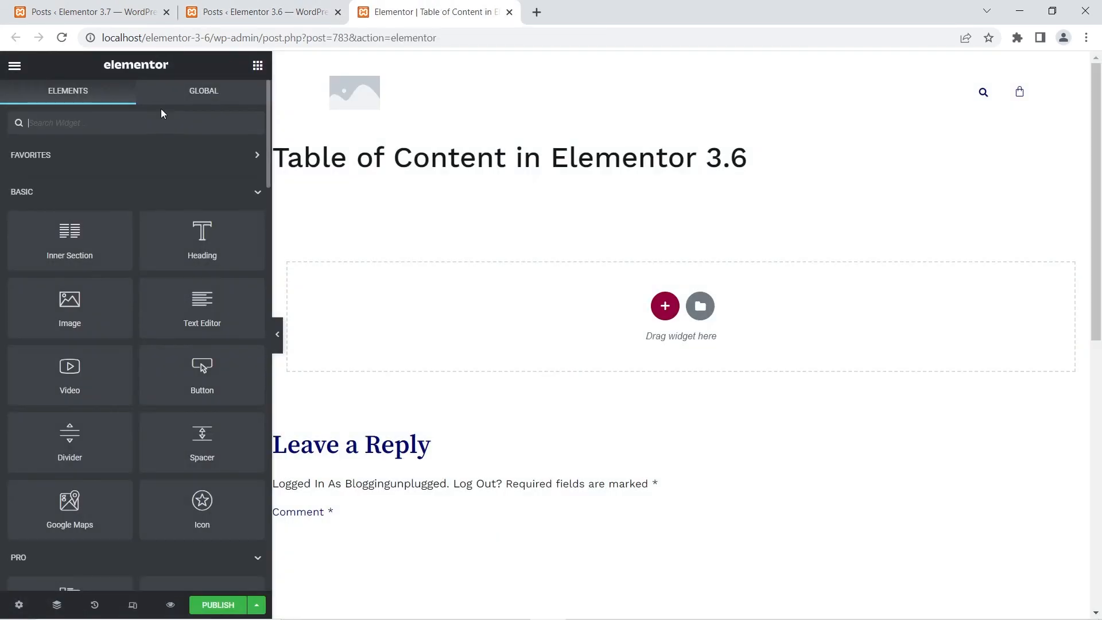
click(161, 114)
text(tabl)
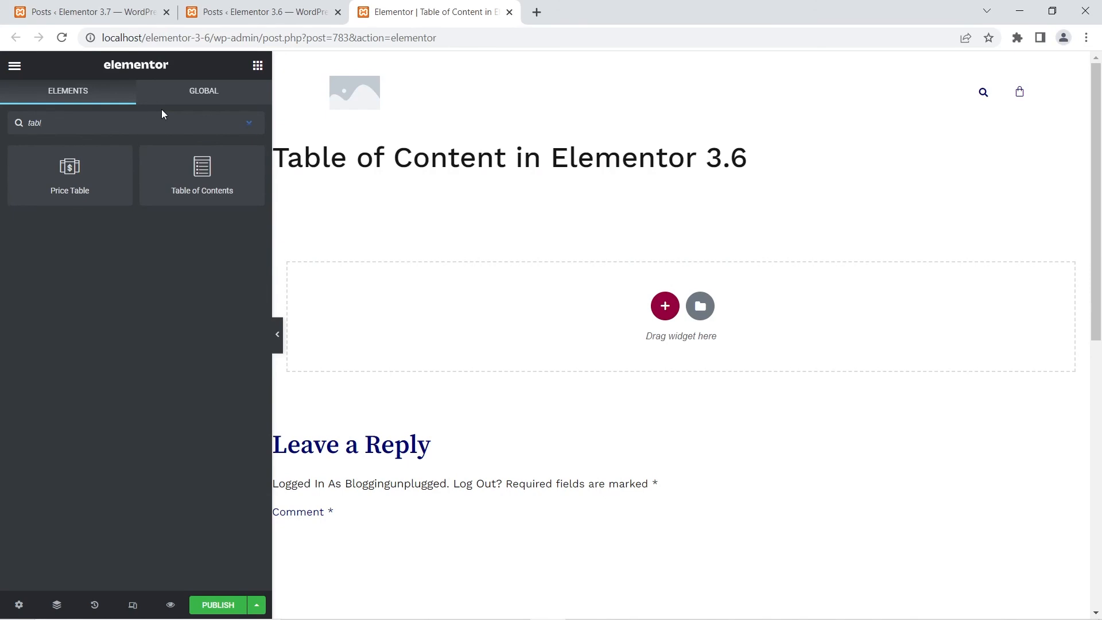
drag(202, 172, 632, 306)
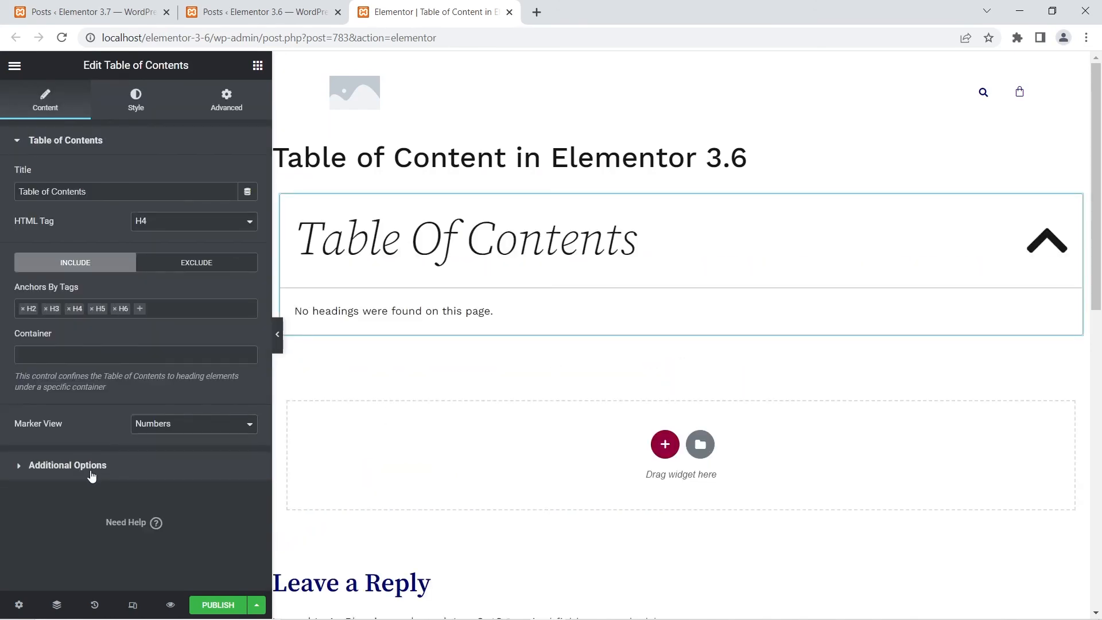
- Inspect the Minimized On choices in the Additional Options of the 3.6 Table of Contents widget
click(91, 471)
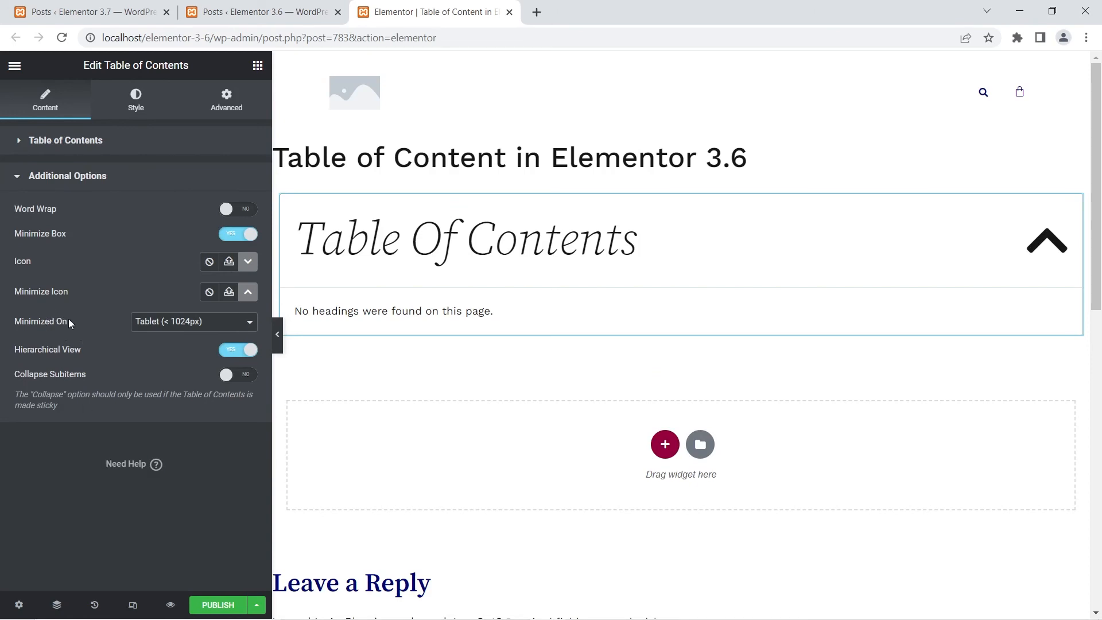
click(189, 322)
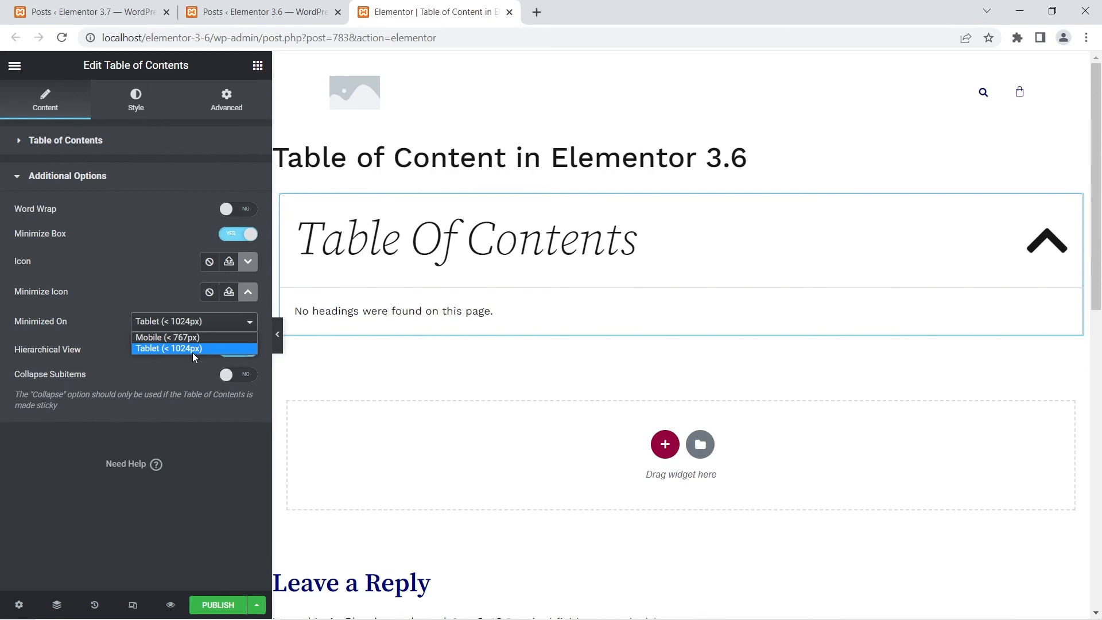
click(154, 272)
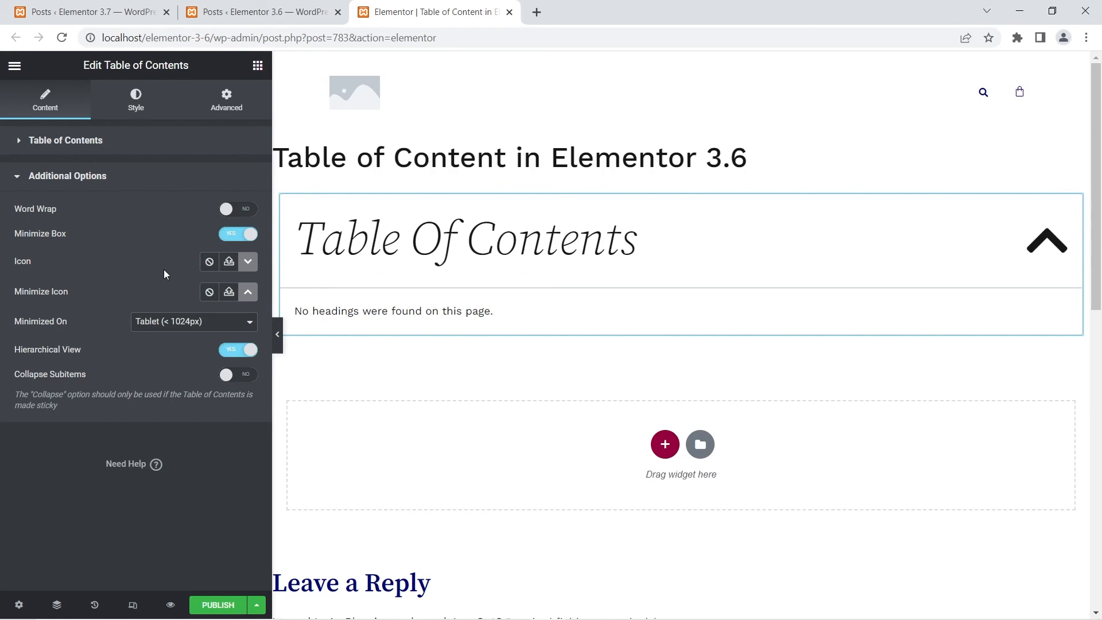
- Open the 3.7 Table of Content draft with Elementor in a new tab and add a Table of Contents widget to the empty section
click(64, 12)
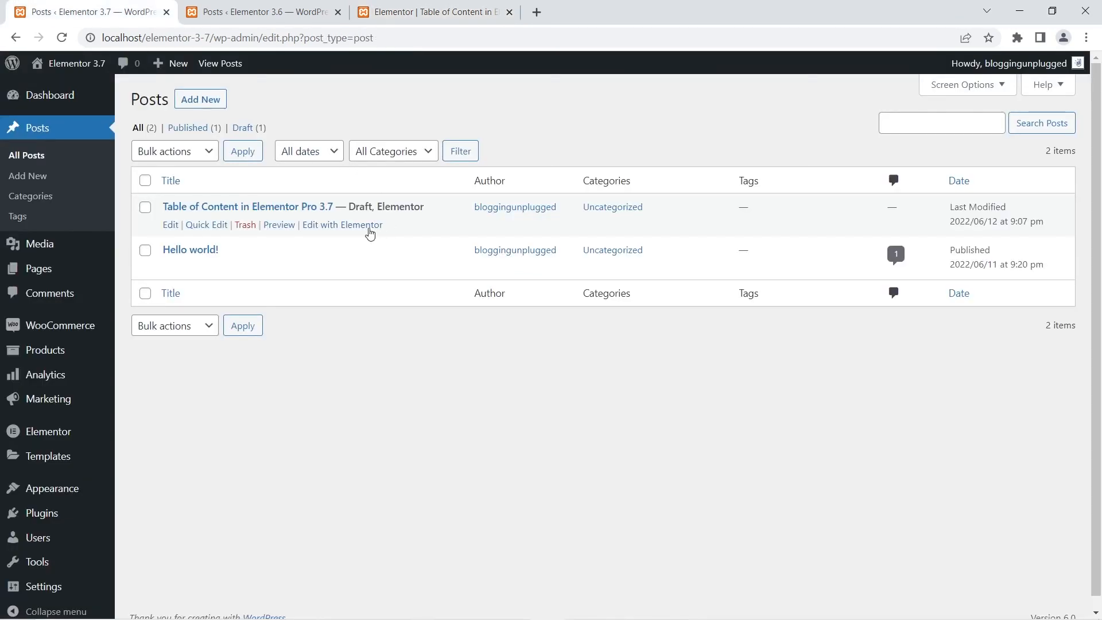
right_click(375, 229)
click(402, 234)
drag(244, 12, 401, 7)
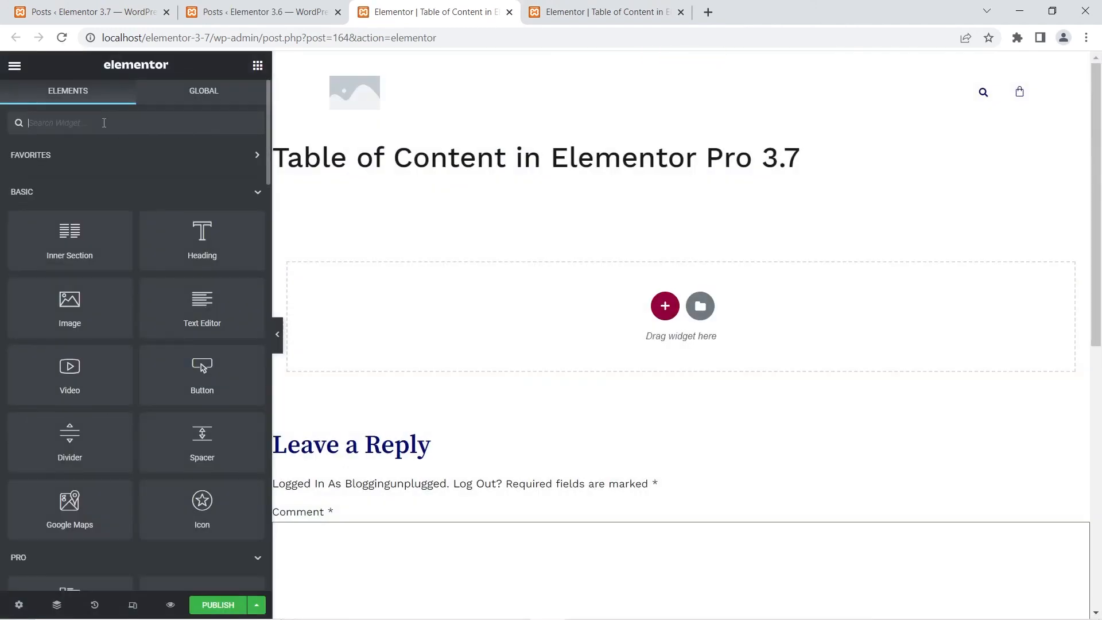
text(table)
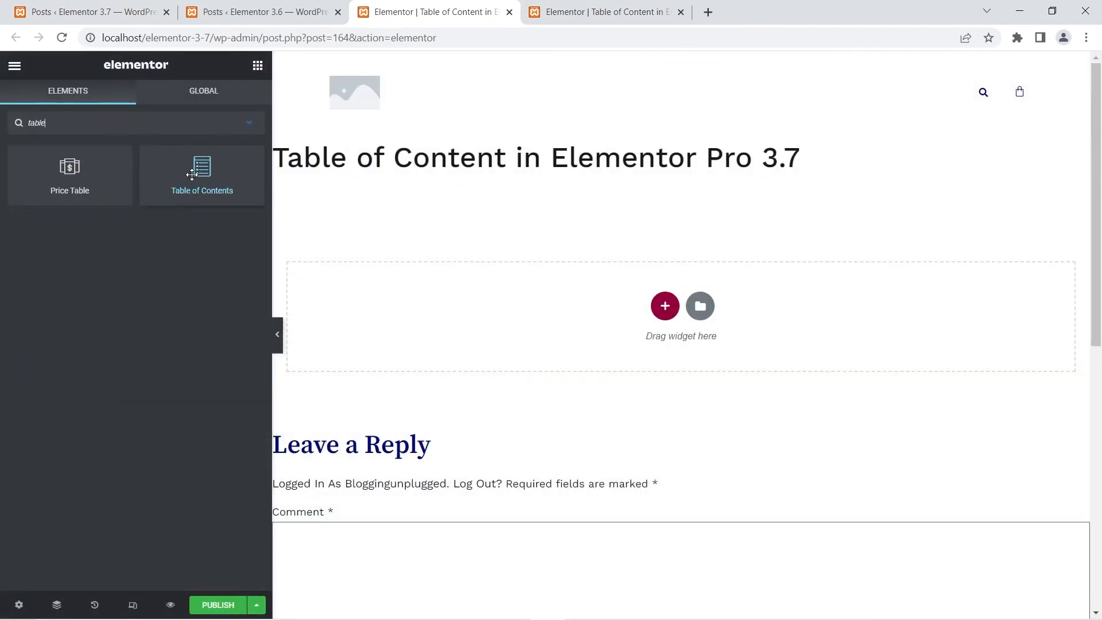
drag(202, 172, 652, 348)
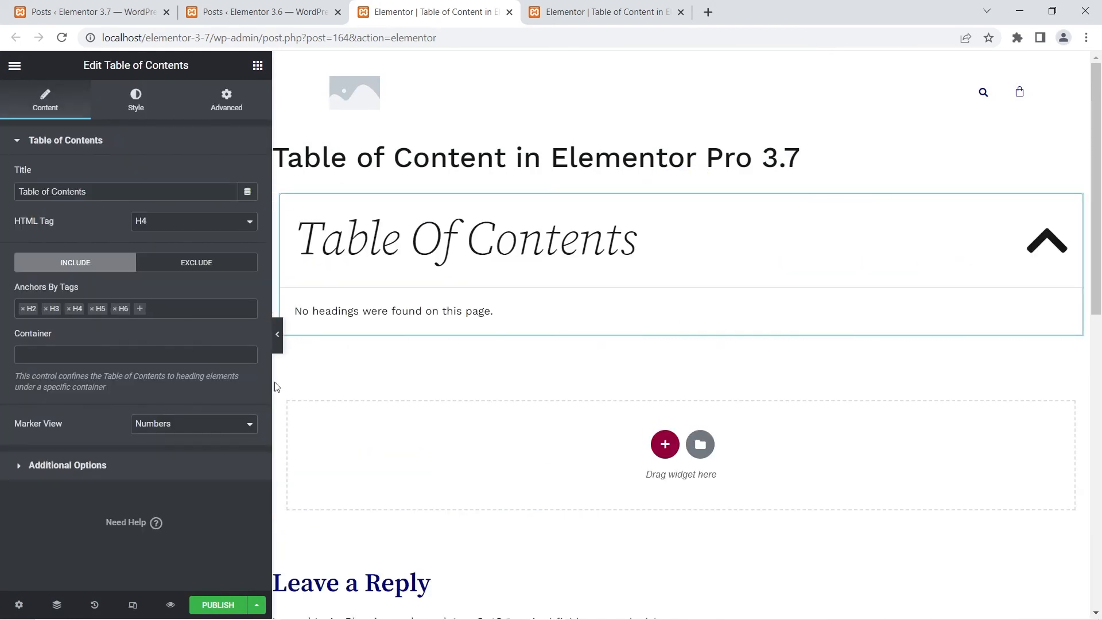
- Set Minimized On to Desktop (or smaller) in the Additional Options of the 3.7 Table of Contents widget
click(44, 466)
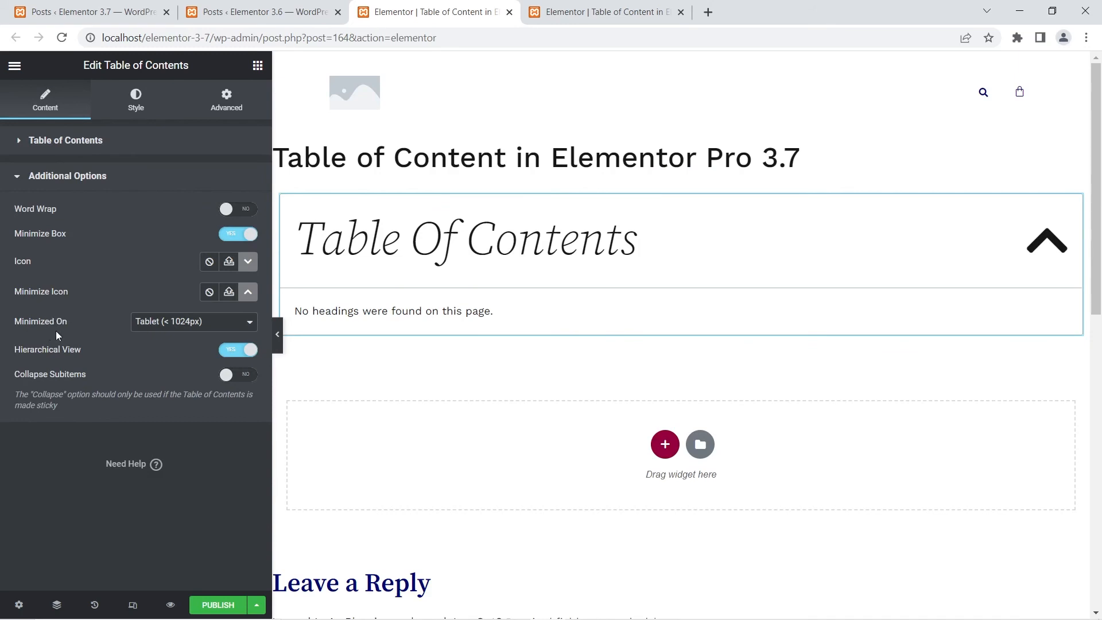
click(154, 322)
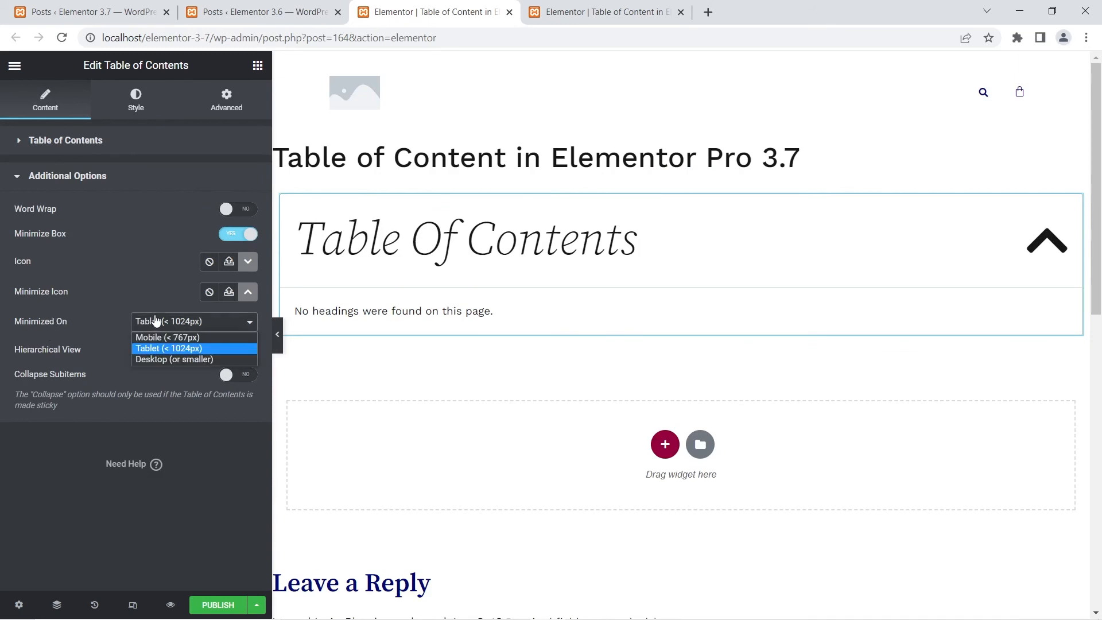
click(149, 360)
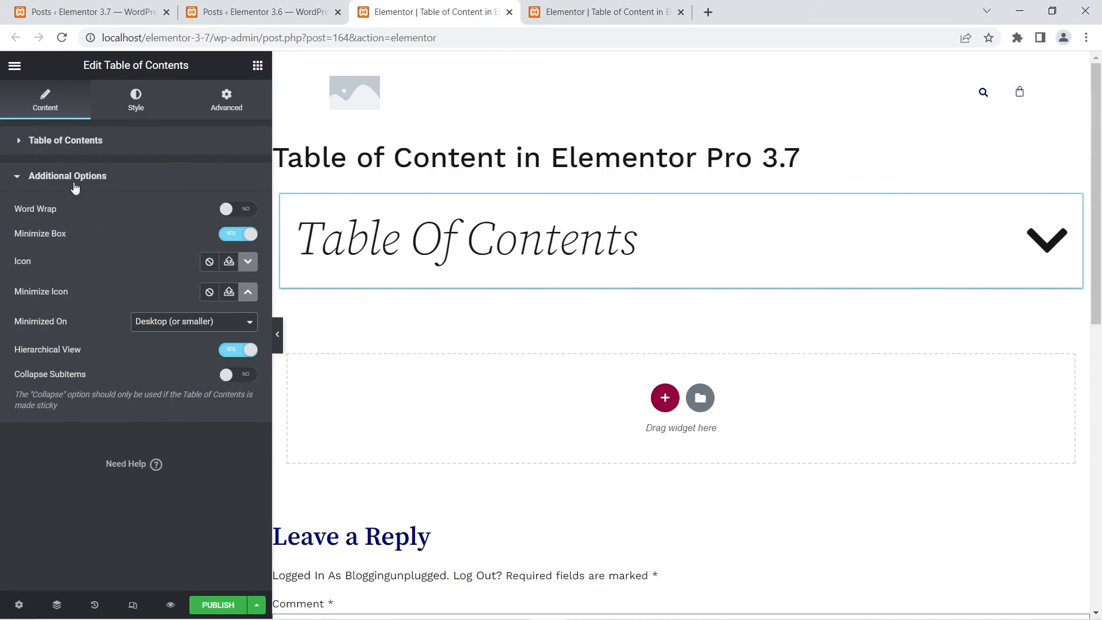
- Compare the Minimized On choices of the 3.7 Table of Contents widget with those of the 3.6 widget
click(162, 328)
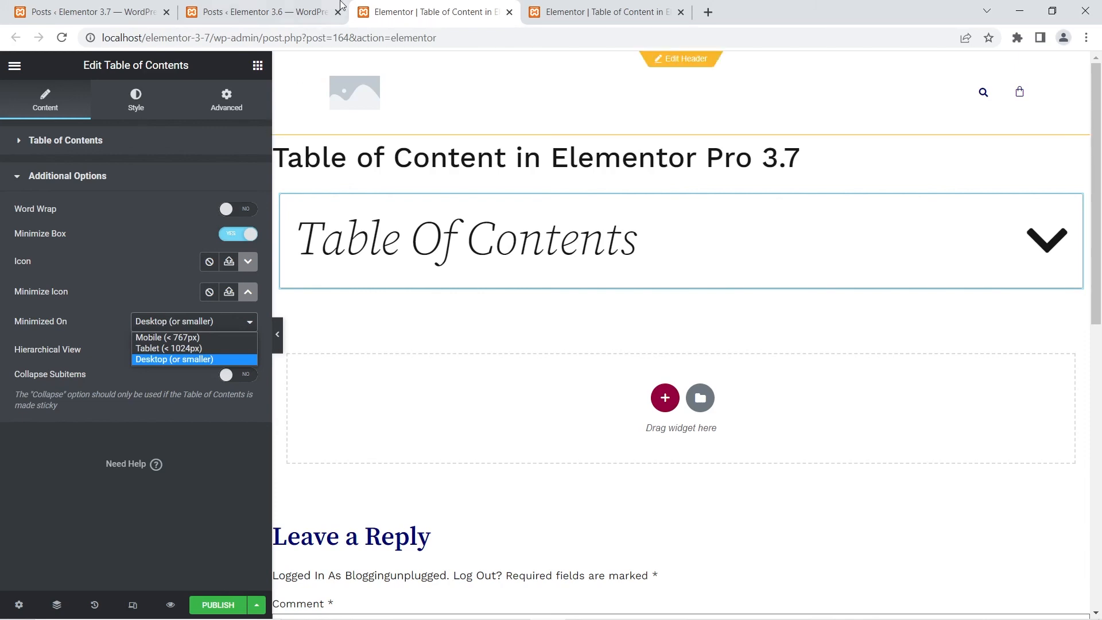
click(573, 7)
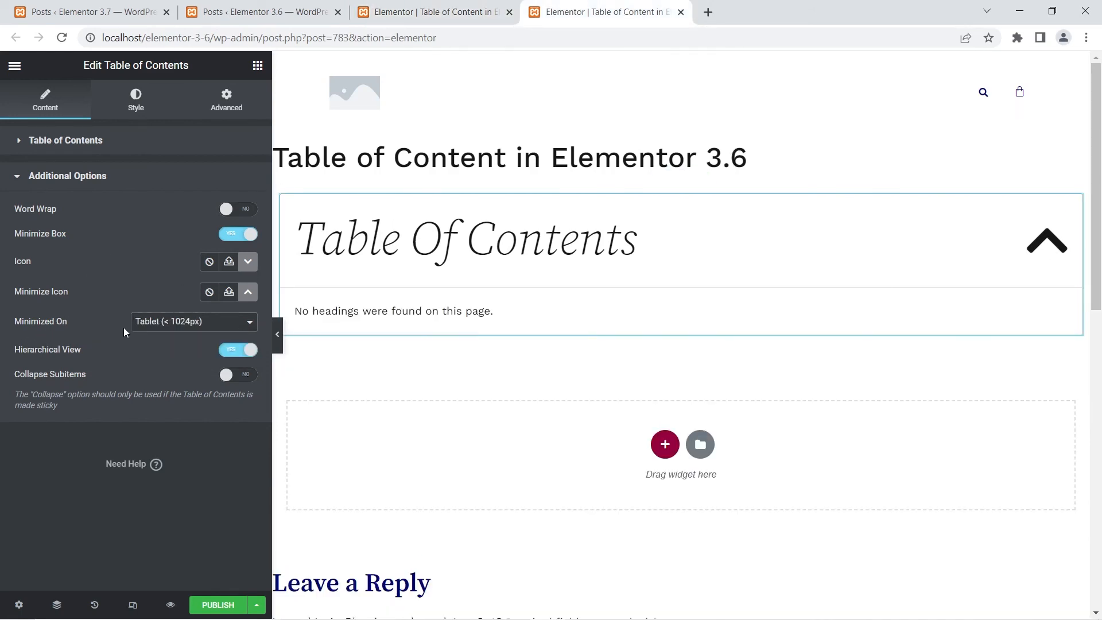
click(174, 324)
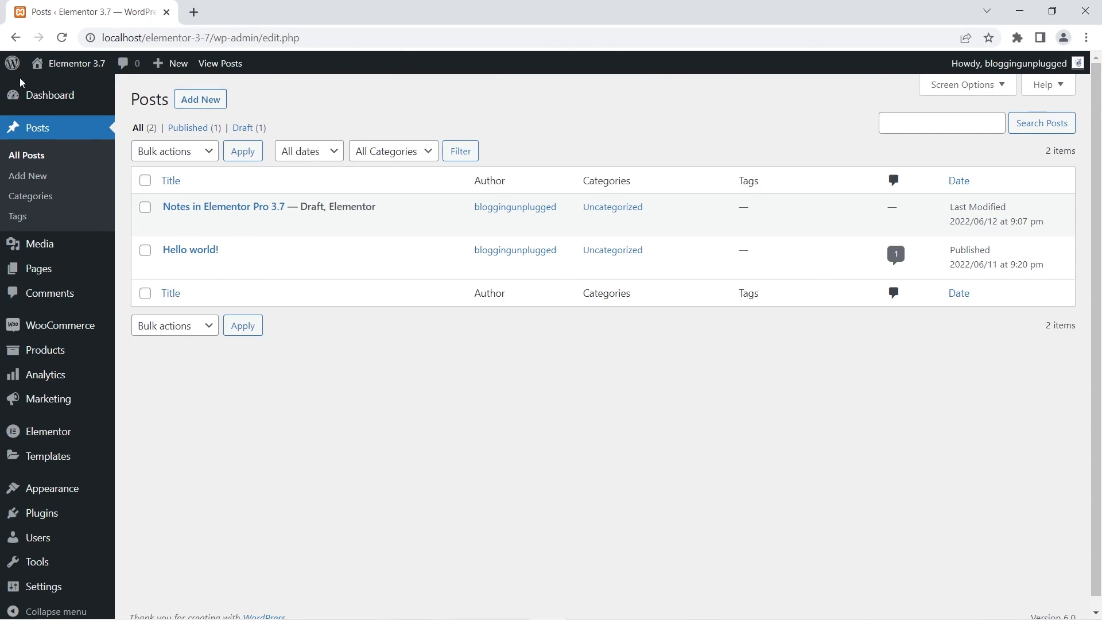
- Visit the Elementor 3.7 site's front end in a new tab and open Notes on its home page
mouse_move(68, 64)
right_click(63, 87)
click(88, 94)
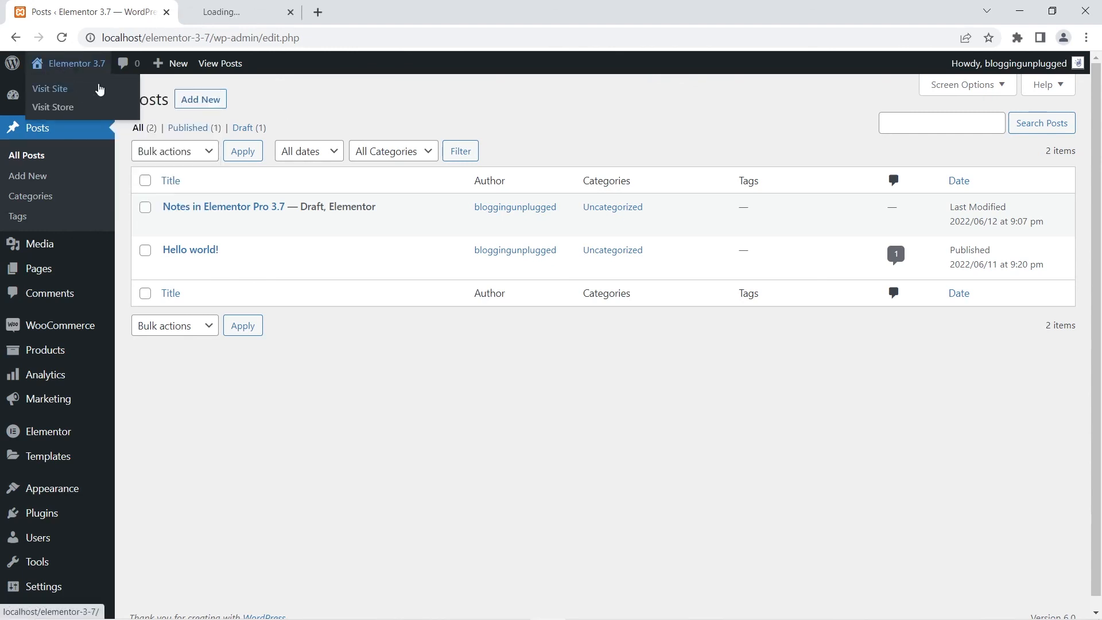
click(229, 6)
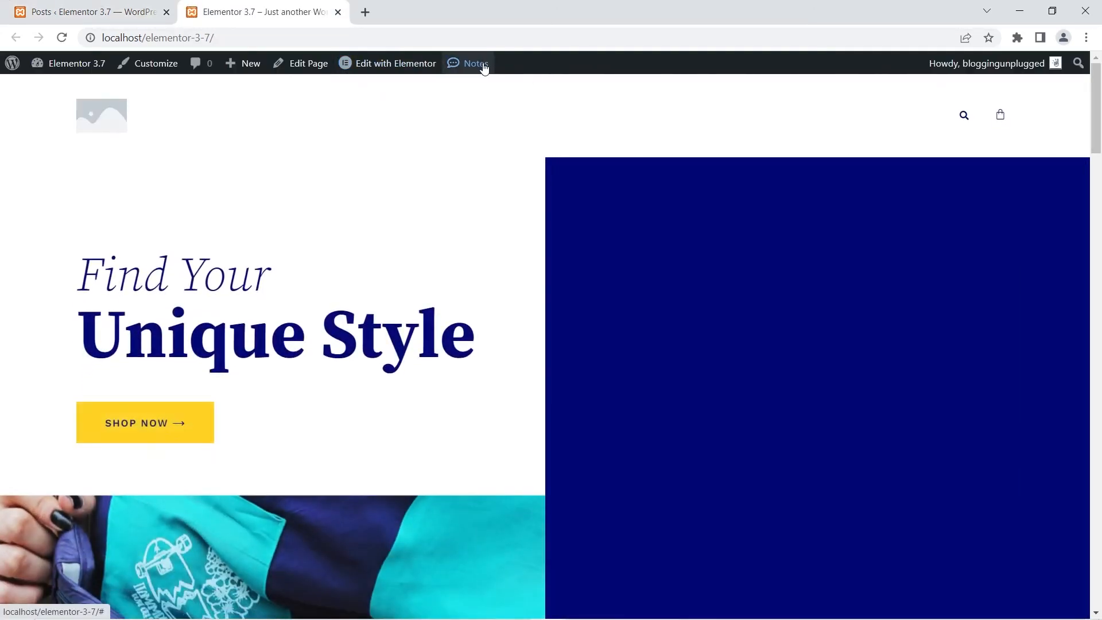
click(484, 66)
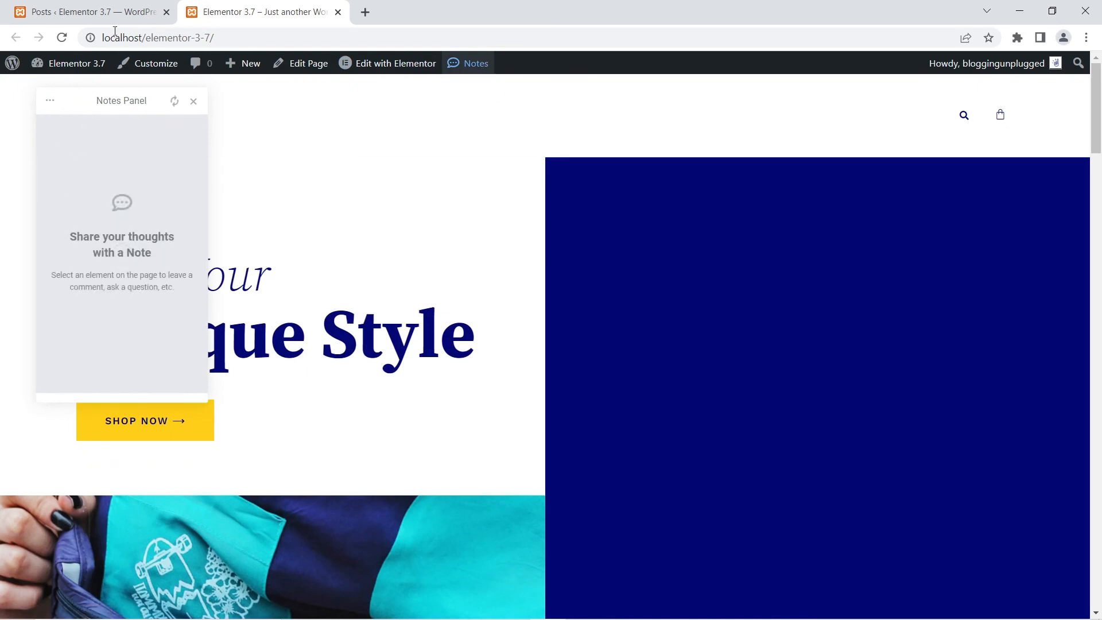
- Open the "Notes in Elementor Pro 3.7" draft with Elementor in a new tab and enter Notes mode
click(89, 12)
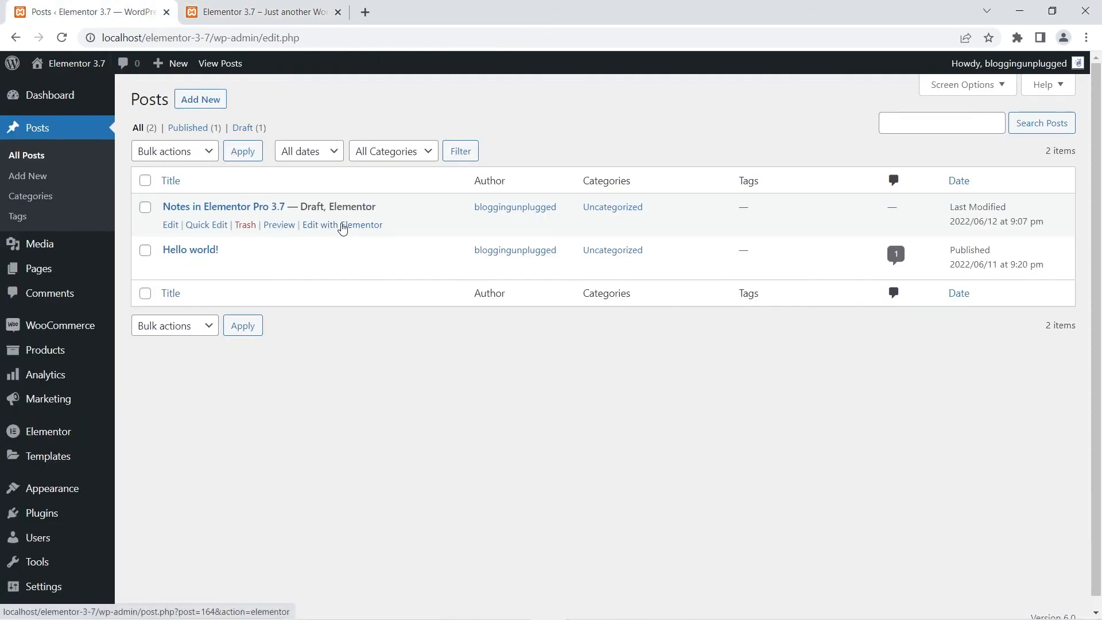
right_click(345, 224)
click(380, 234)
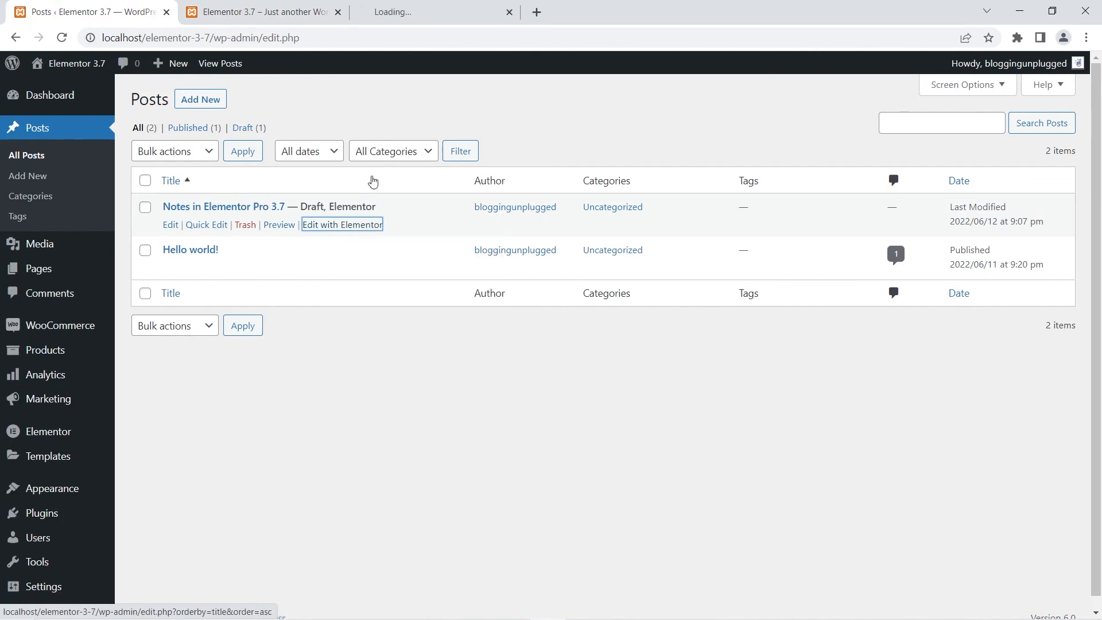
click(422, 6)
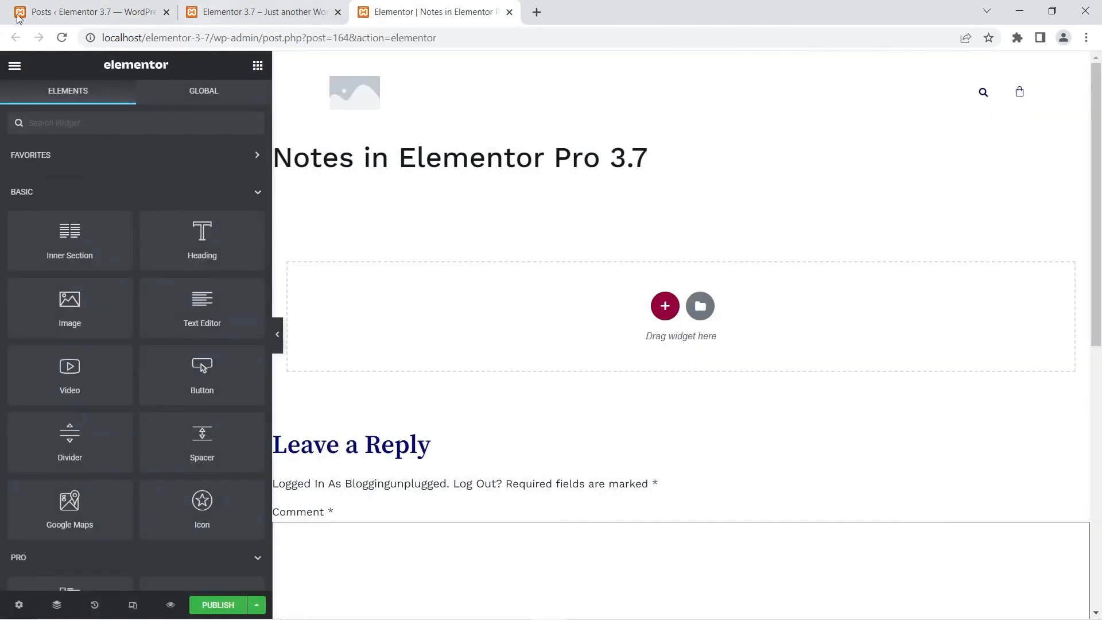
click(12, 68)
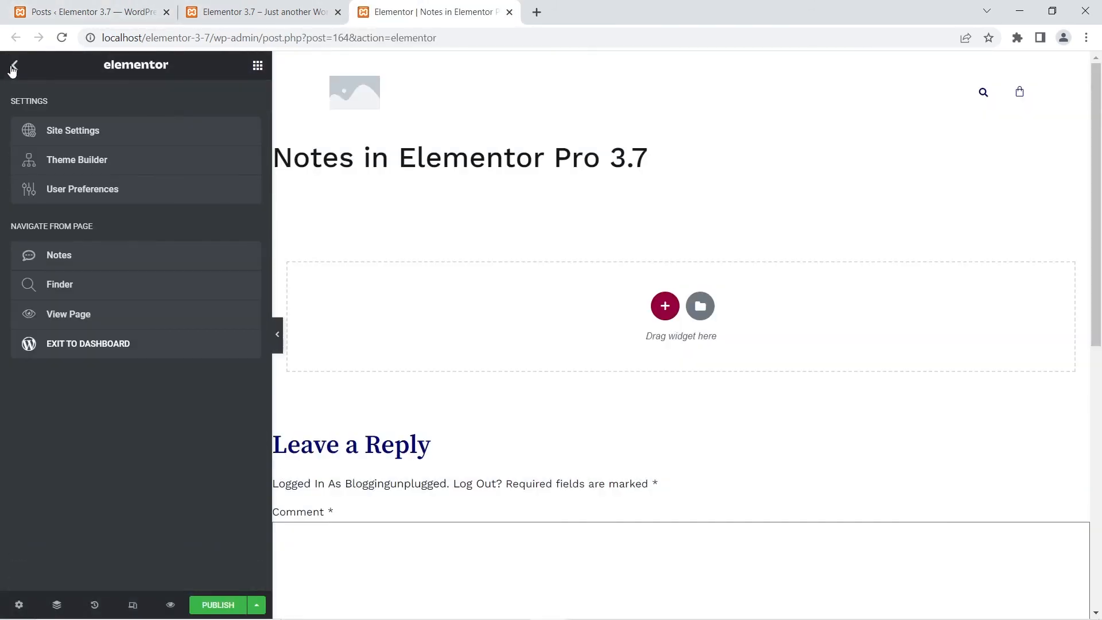
click(60, 259)
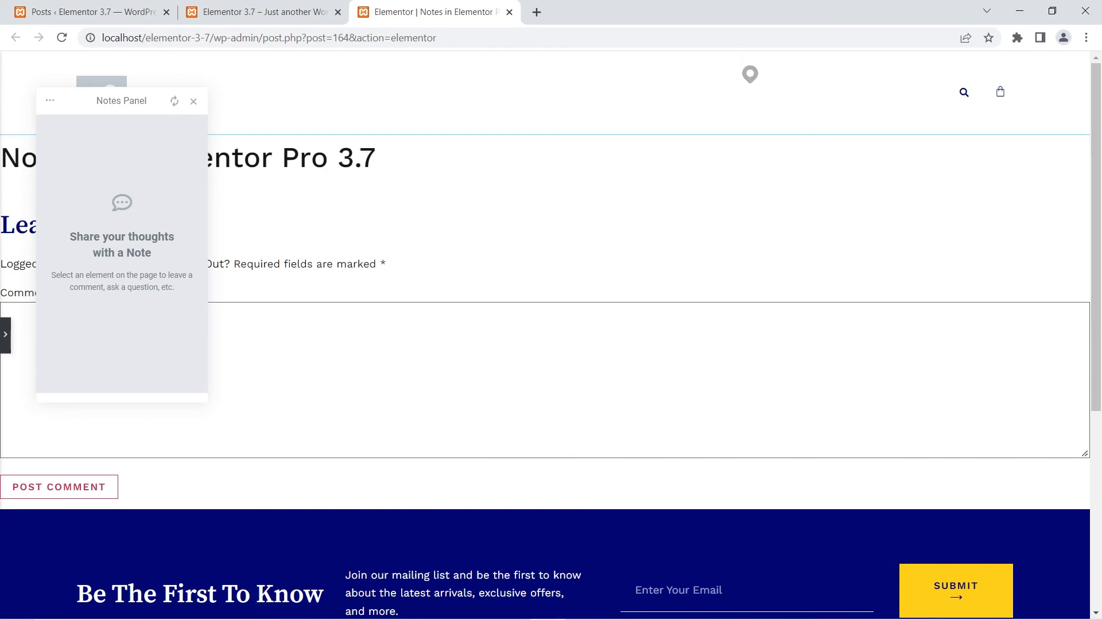
- Leave a note reading "This is a note" on the page header
click(750, 78)
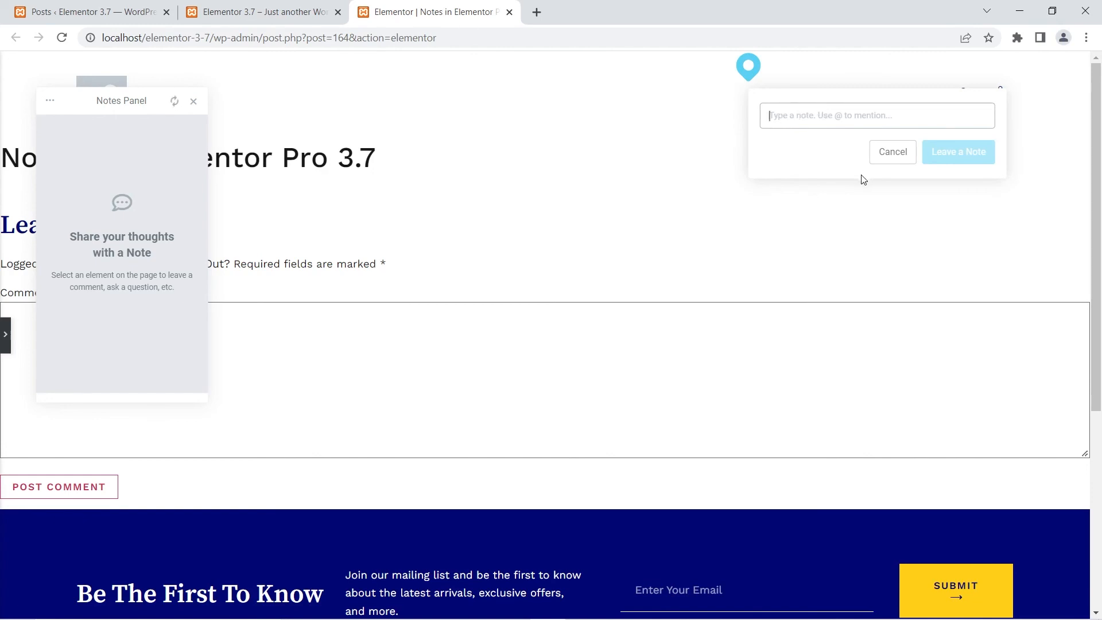
text(This)
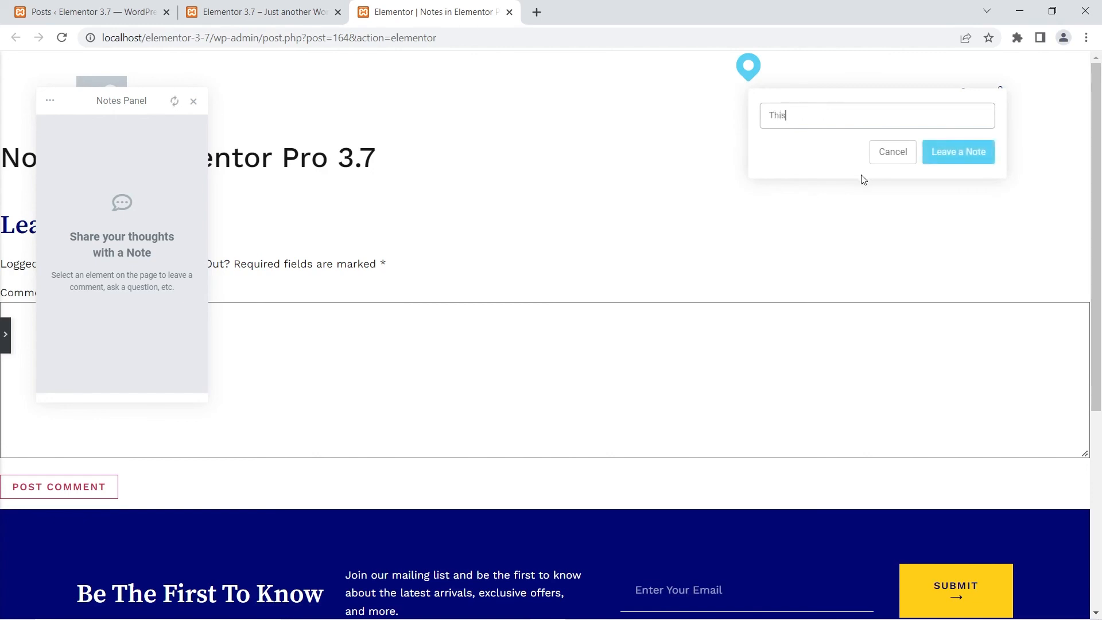
text( is a note)
click(954, 153)
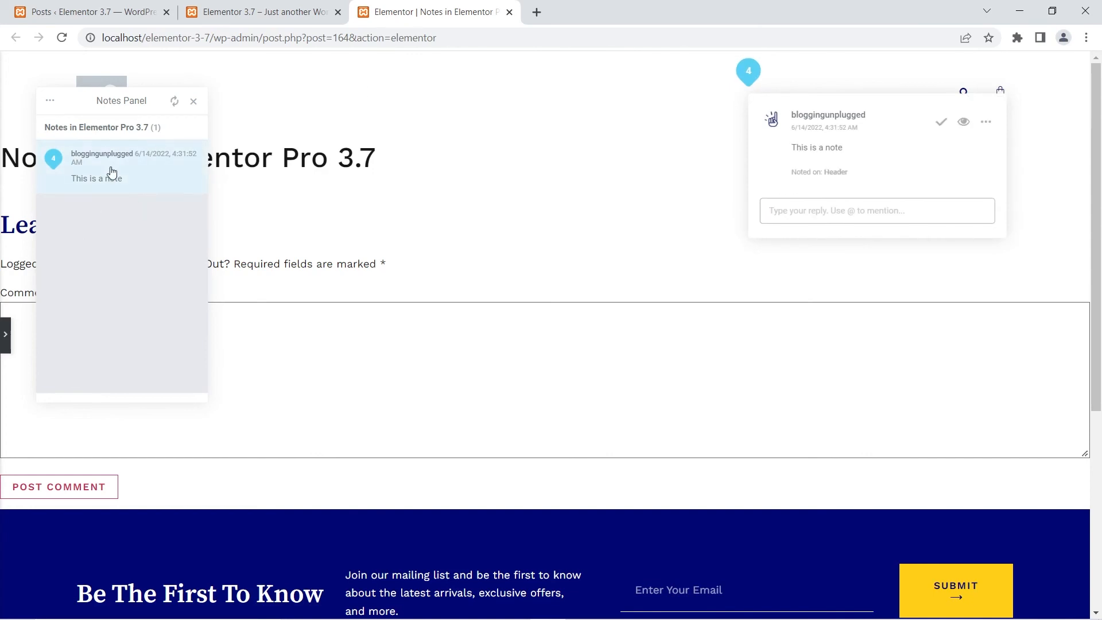
- Exit and re-enter Notes mode on the draft to review its note, and close the draft's editor tab
click(194, 102)
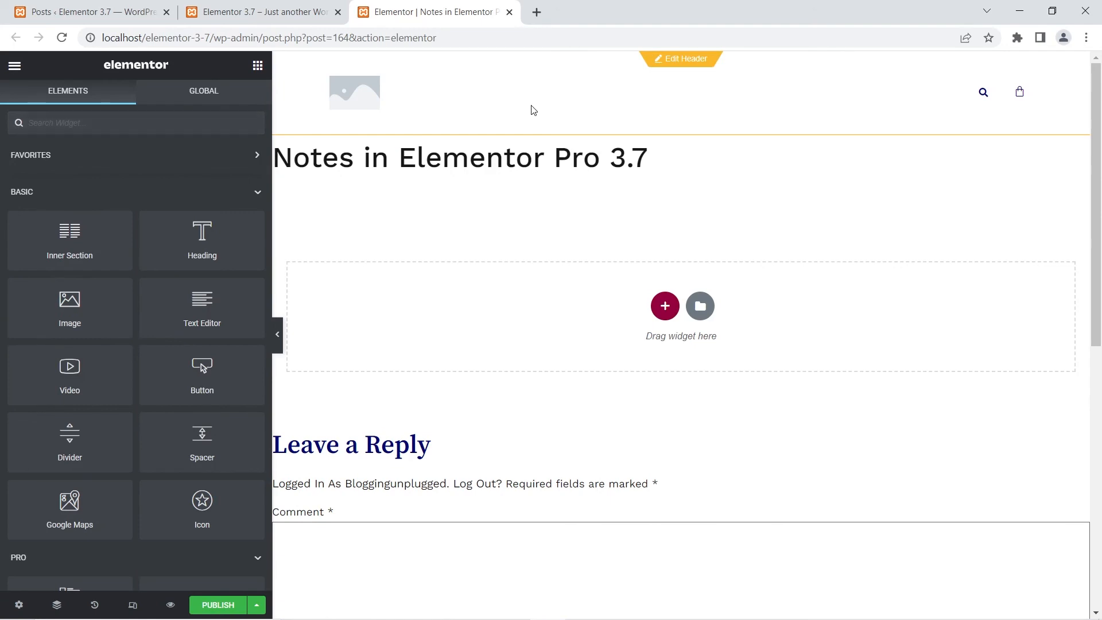
click(14, 66)
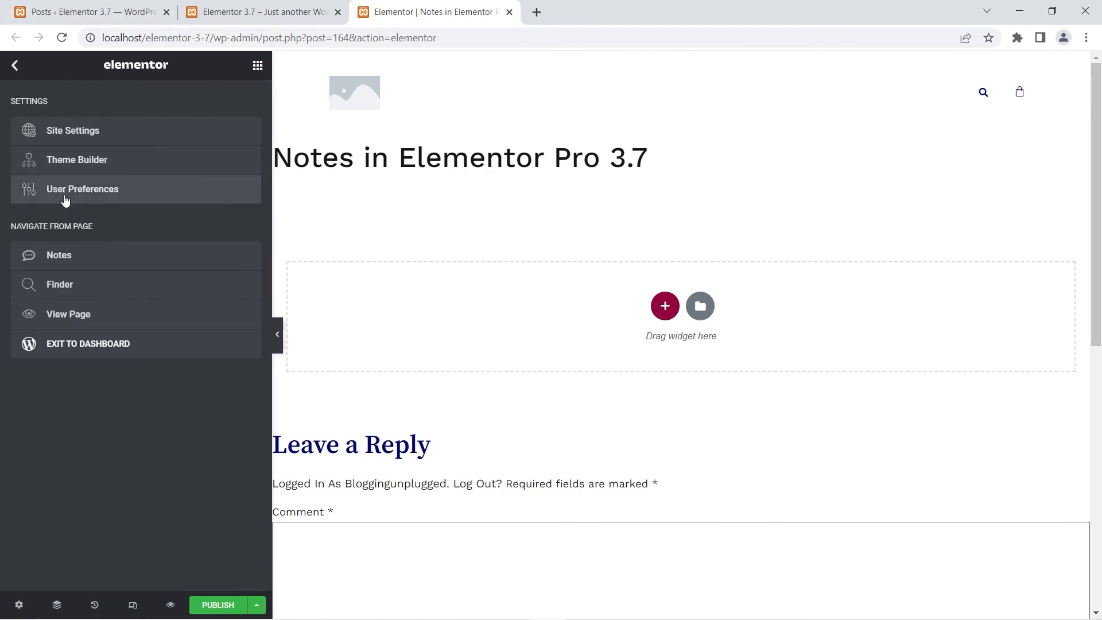
click(95, 260)
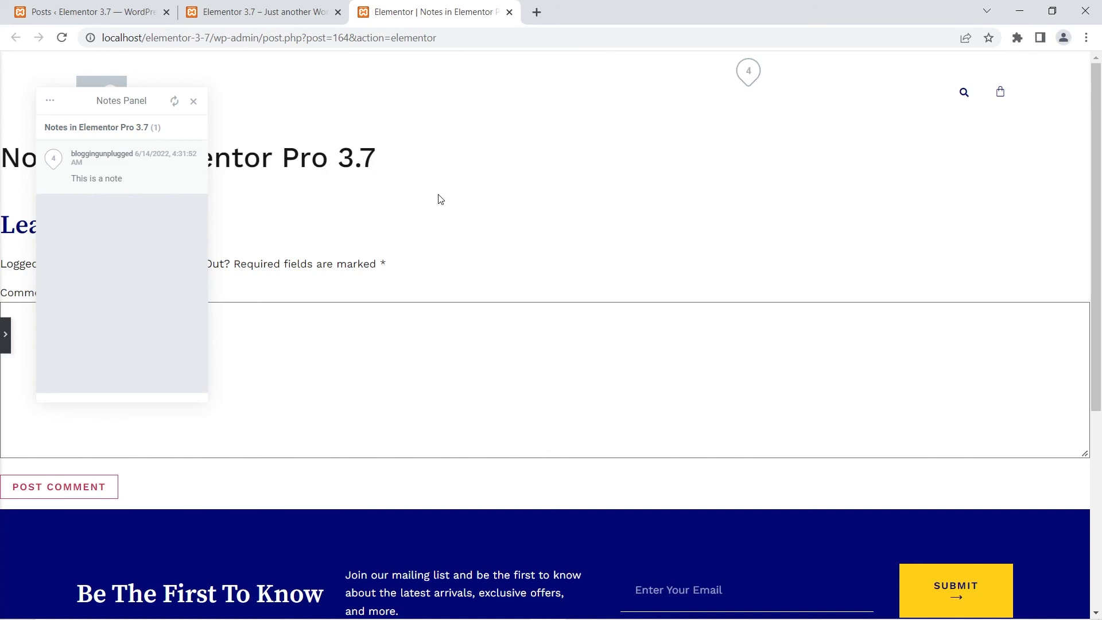
click(510, 12)
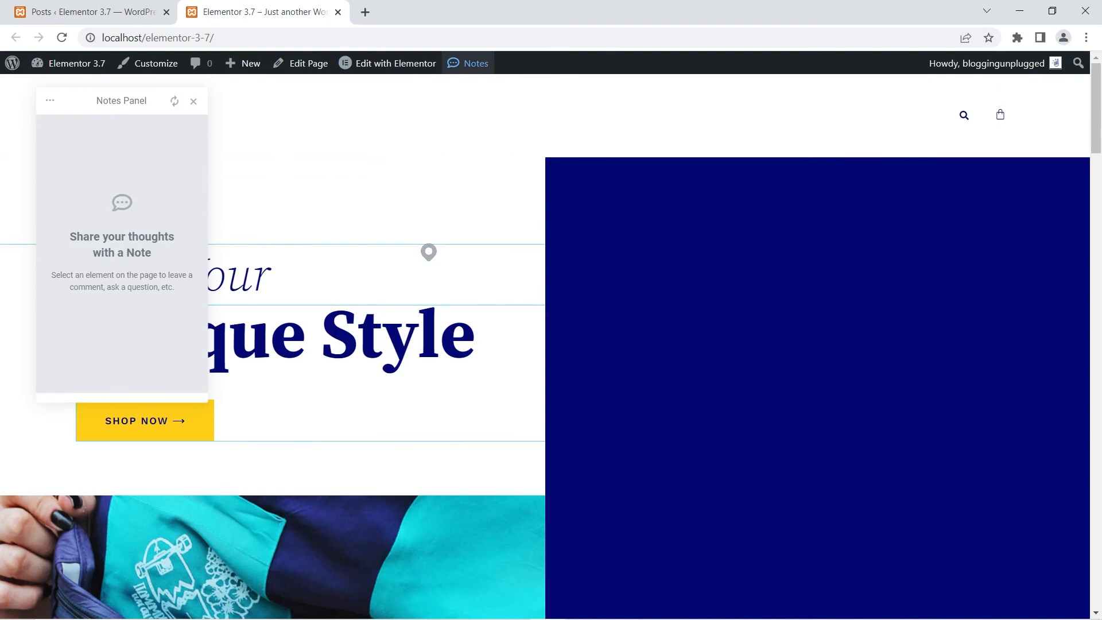
- Leave a note reading "This is a second note" on the home page's main heading area and close its thread
click(429, 257)
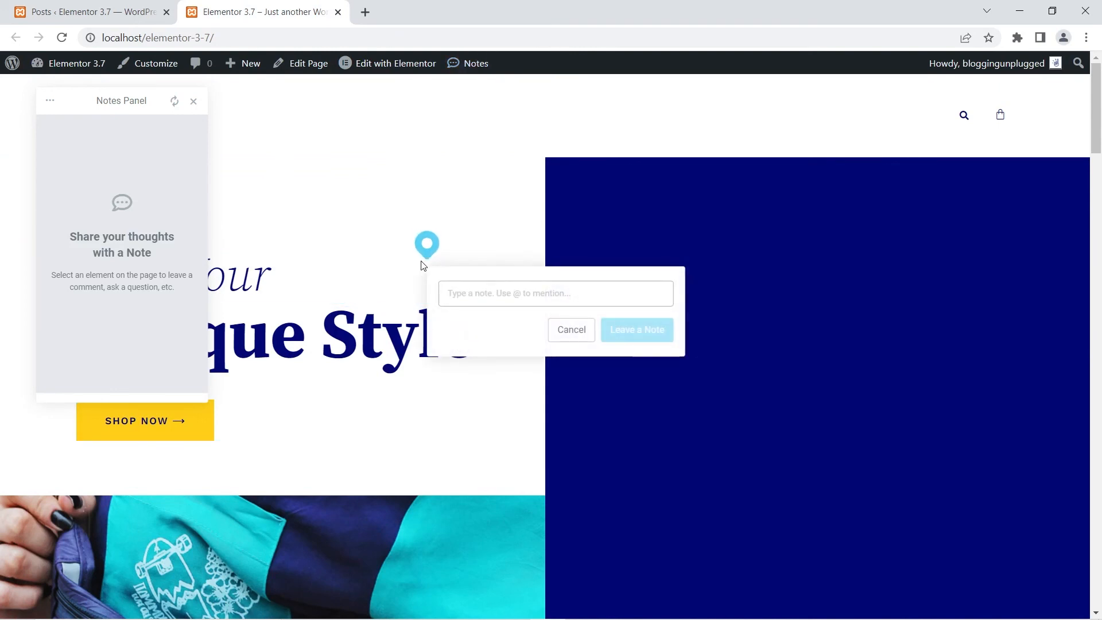
text(This is a second note)
click(652, 338)
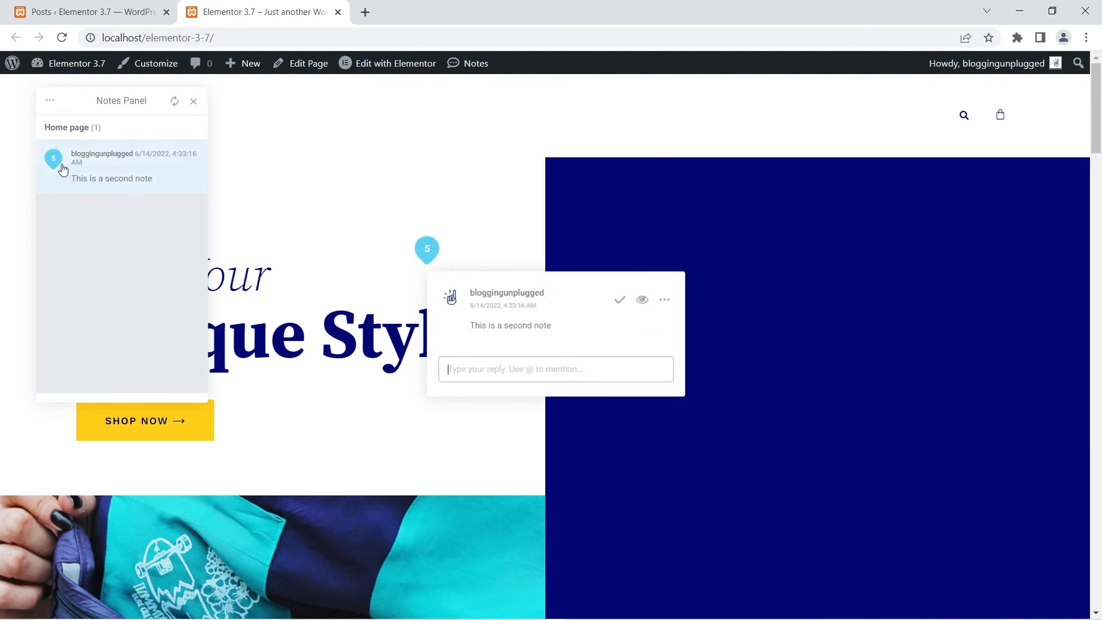
click(54, 163)
click(57, 262)
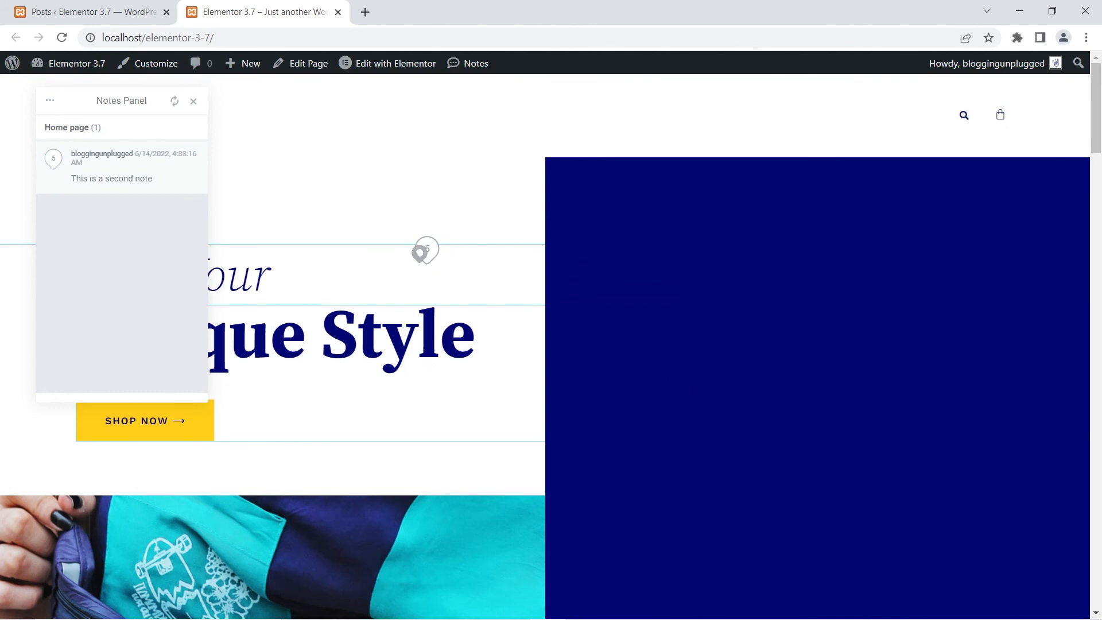
- Leave a note reading "This is a second note on homepage" on the dark blue hero block and close its thread
click(873, 459)
text(This is a second note on homepage)
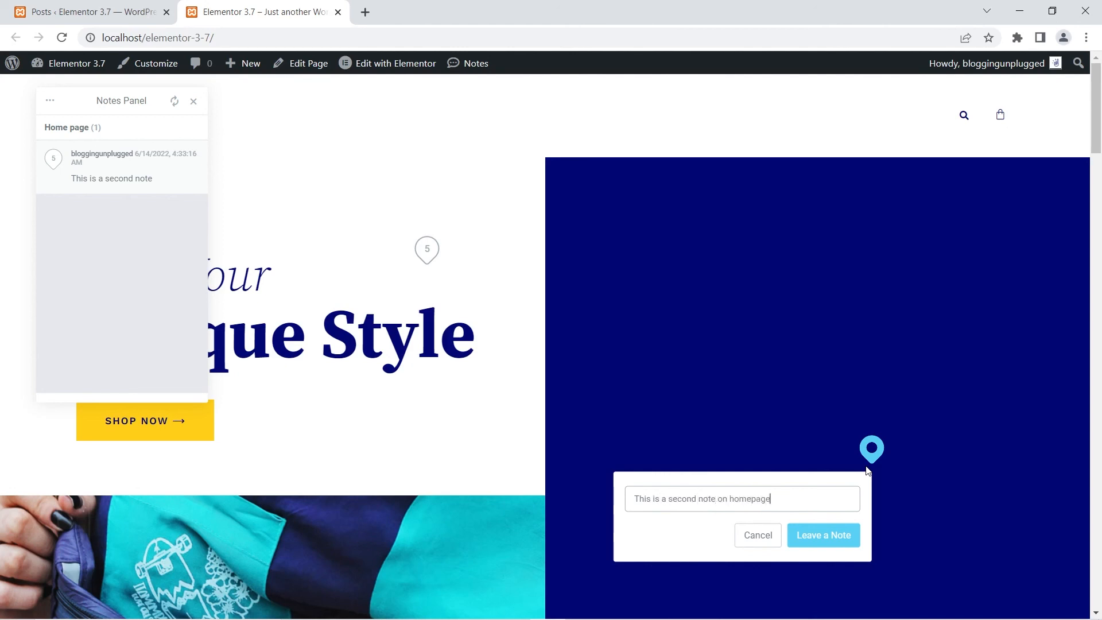
click(825, 536)
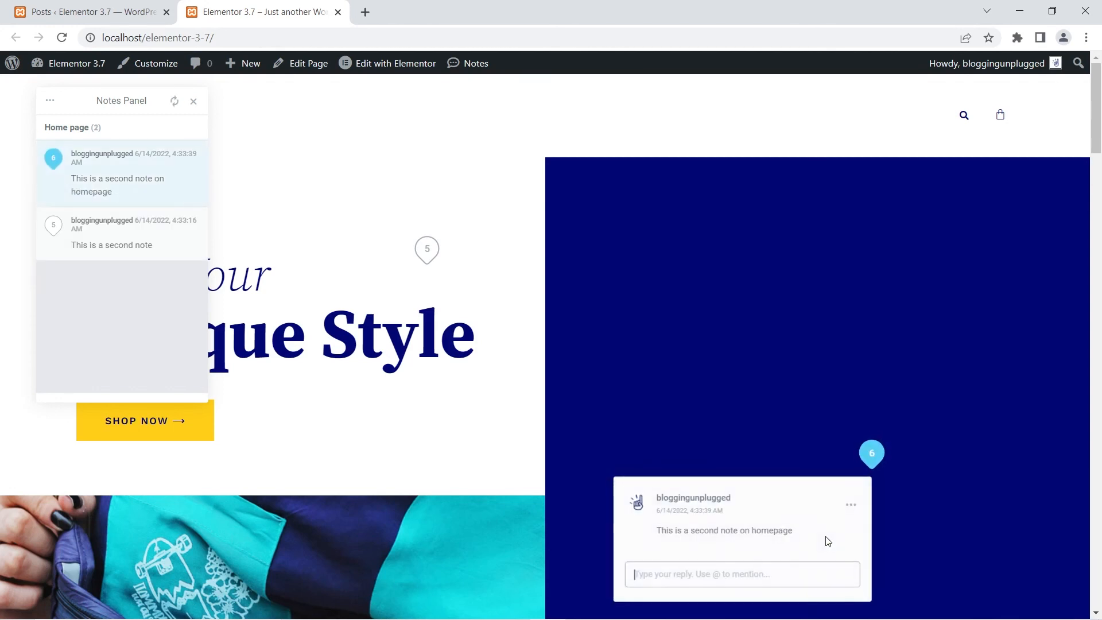
click(64, 284)
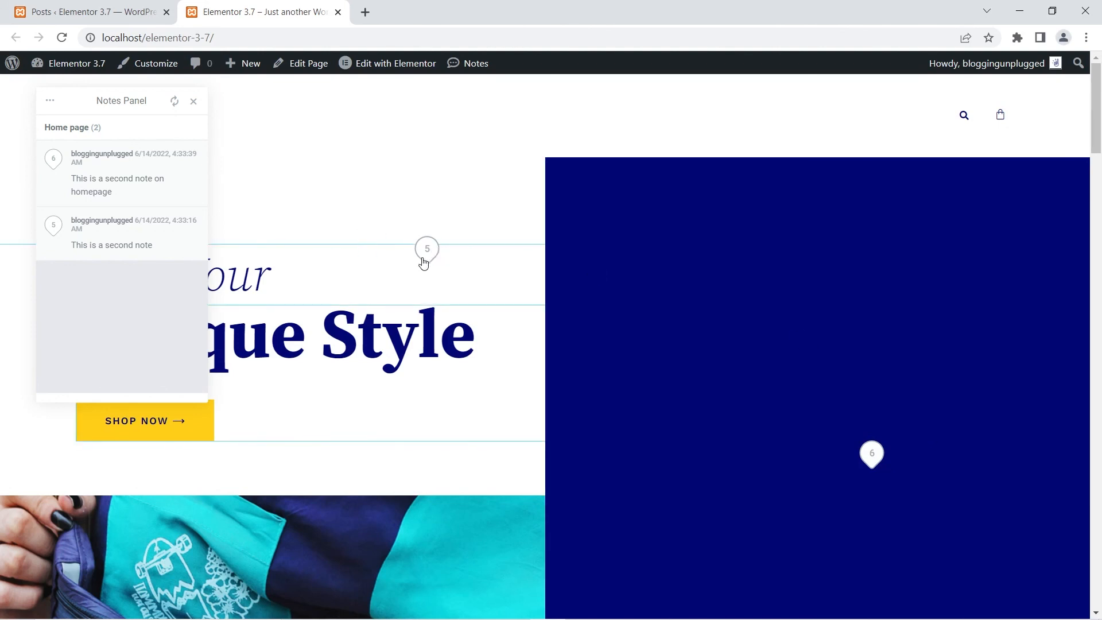
- Mark the heading area's note "This is a second note" as resolved, and delete it
click(423, 261)
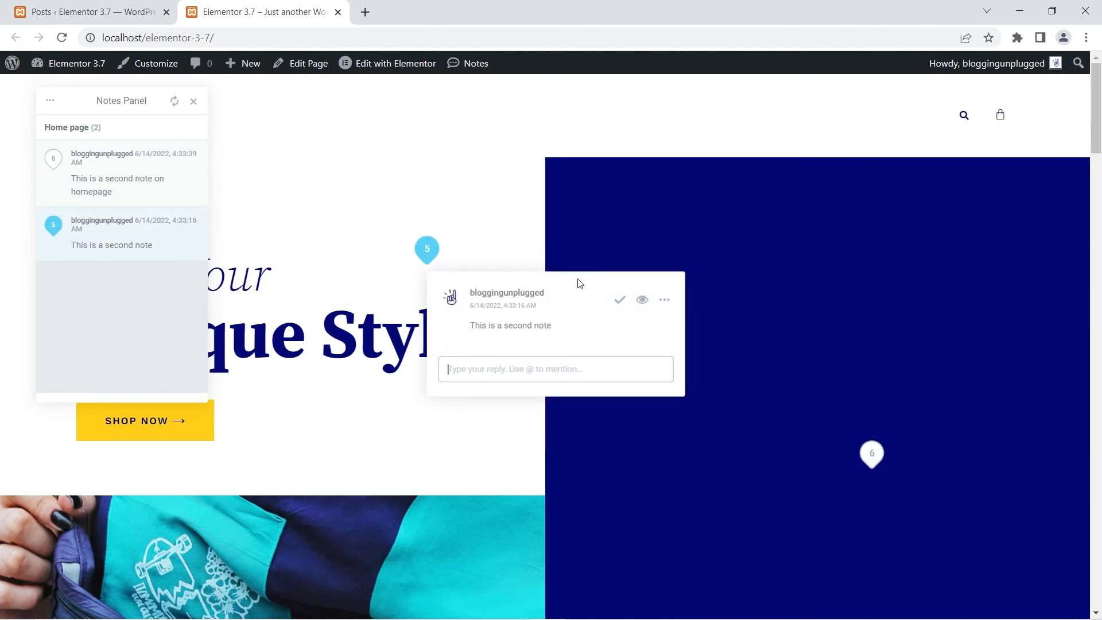
click(620, 303)
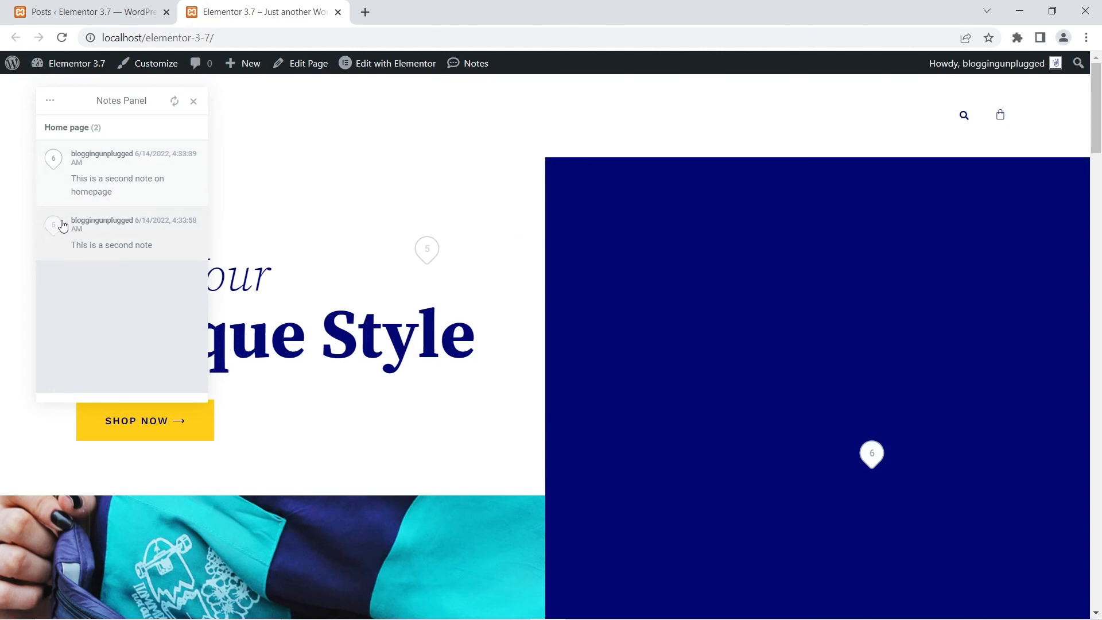
click(153, 232)
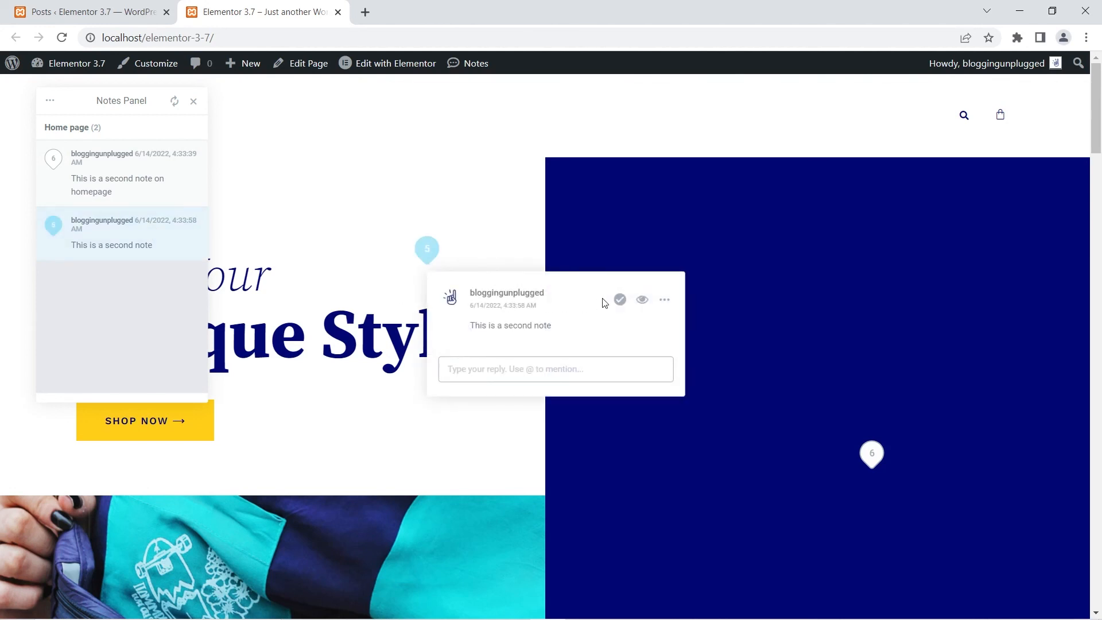
click(665, 301)
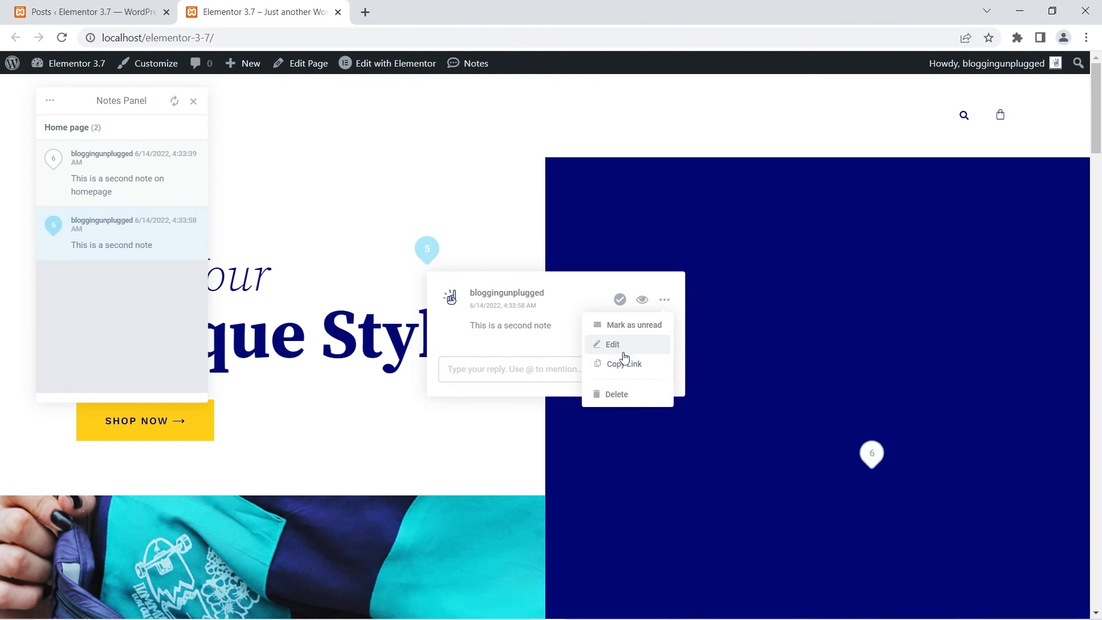
click(613, 395)
click(628, 375)
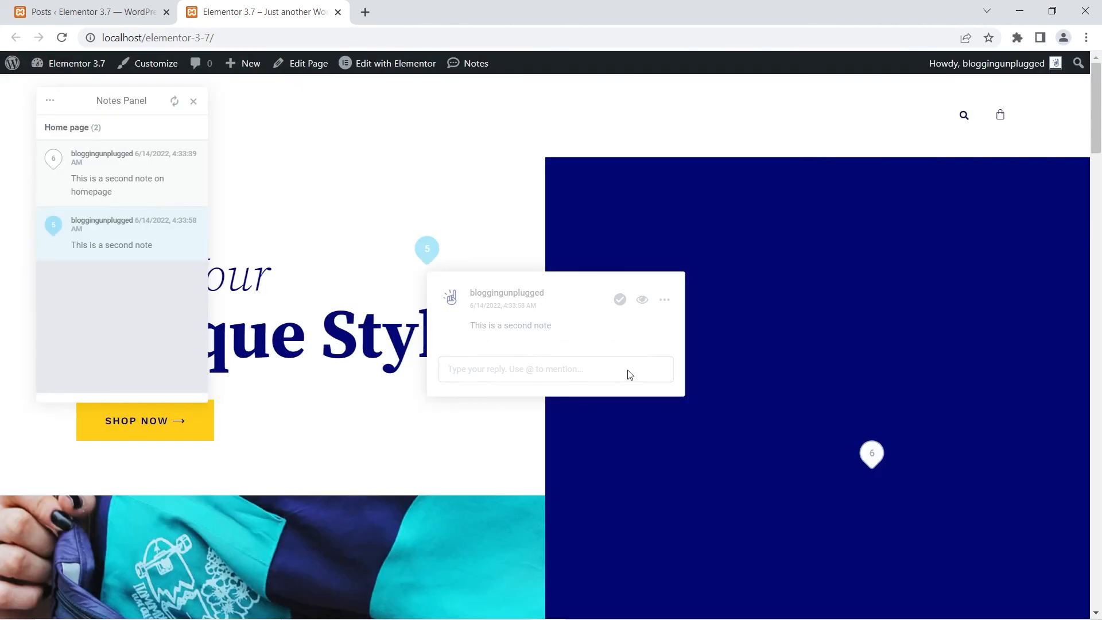
- Open the remaining note "This is a second note on homepage" and show its available actions
click(89, 175)
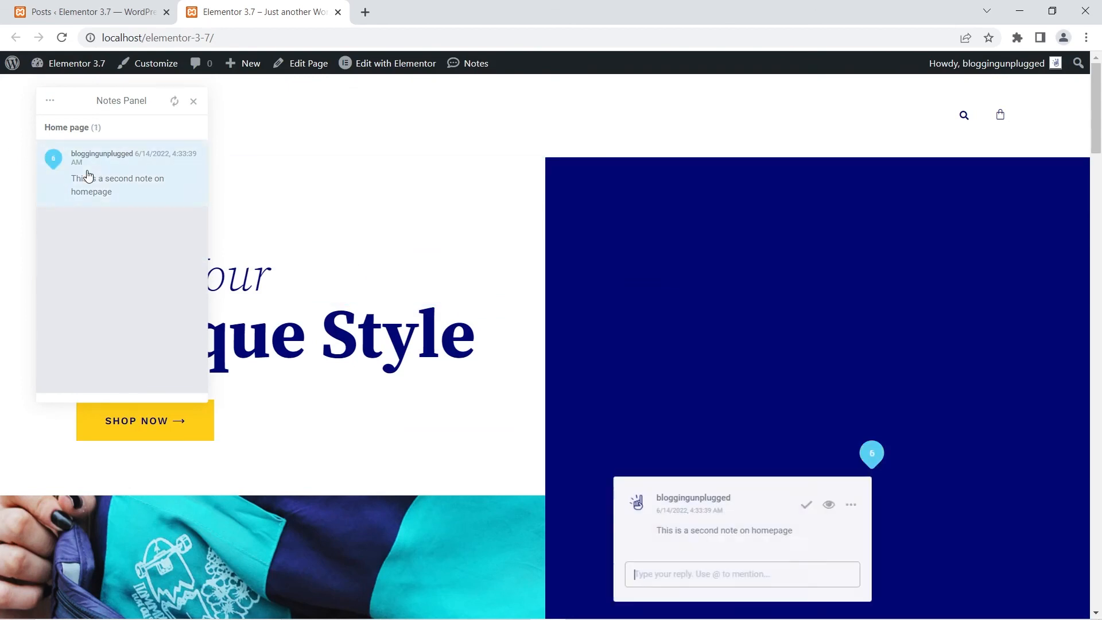
click(851, 504)
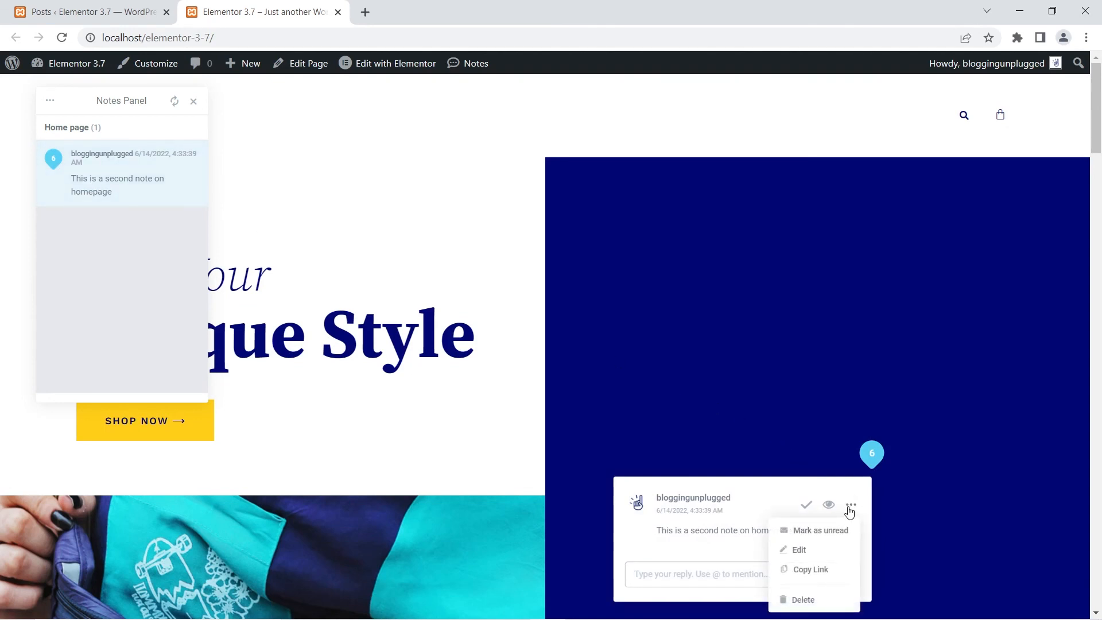